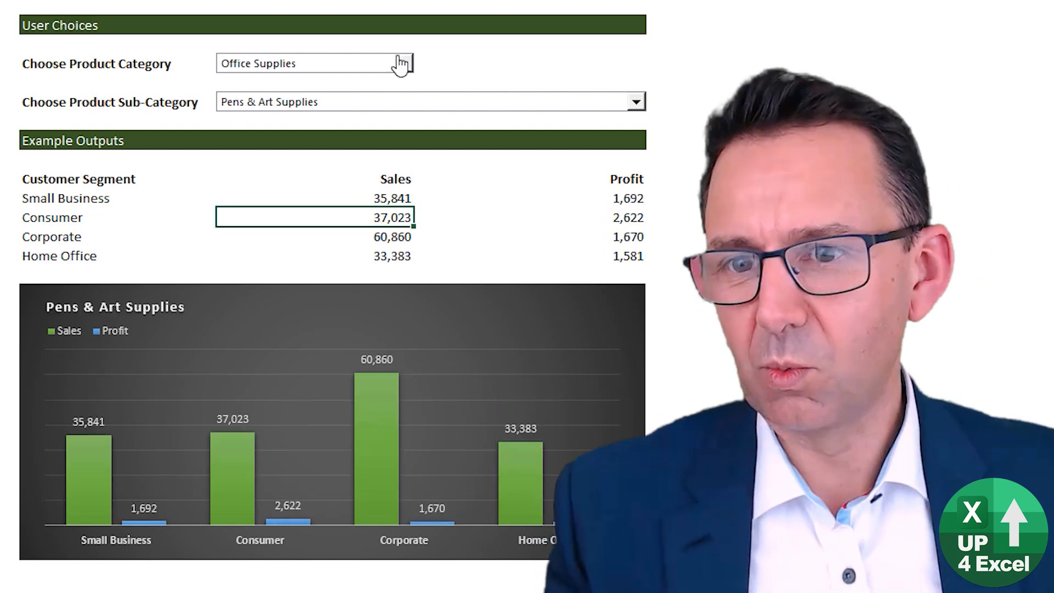
- Choose Furniture as the product category and Chairs & Chairmats as its sub-category
left_click(75, 62)
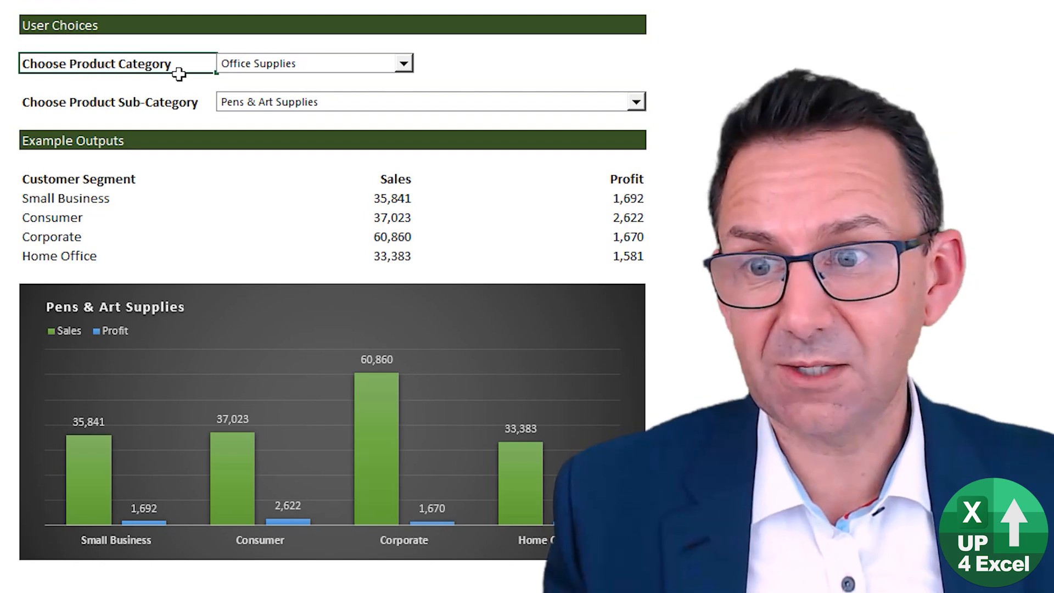
left_click(405, 64)
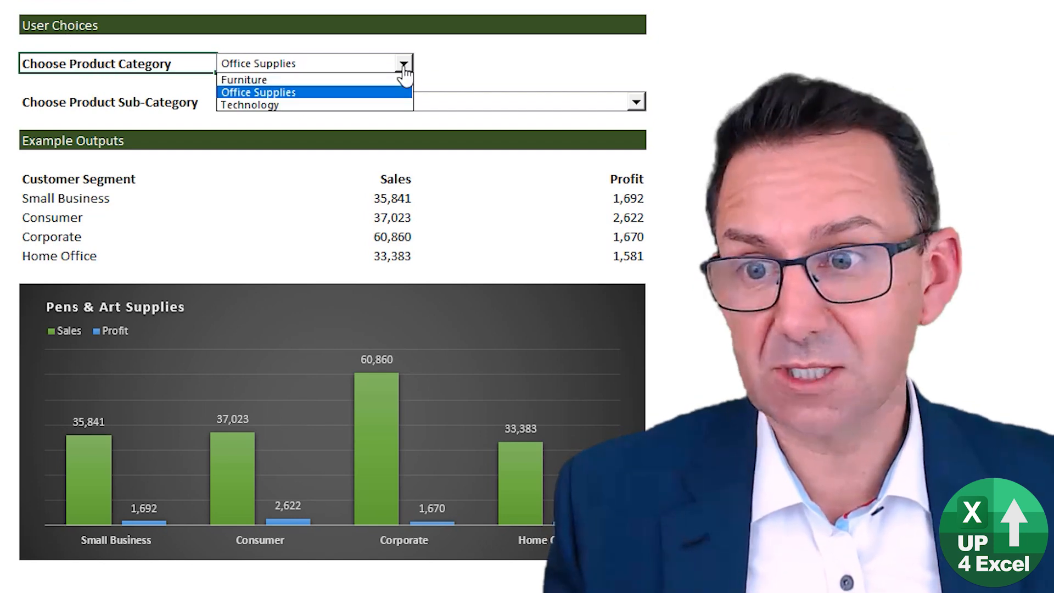
left_click(384, 78)
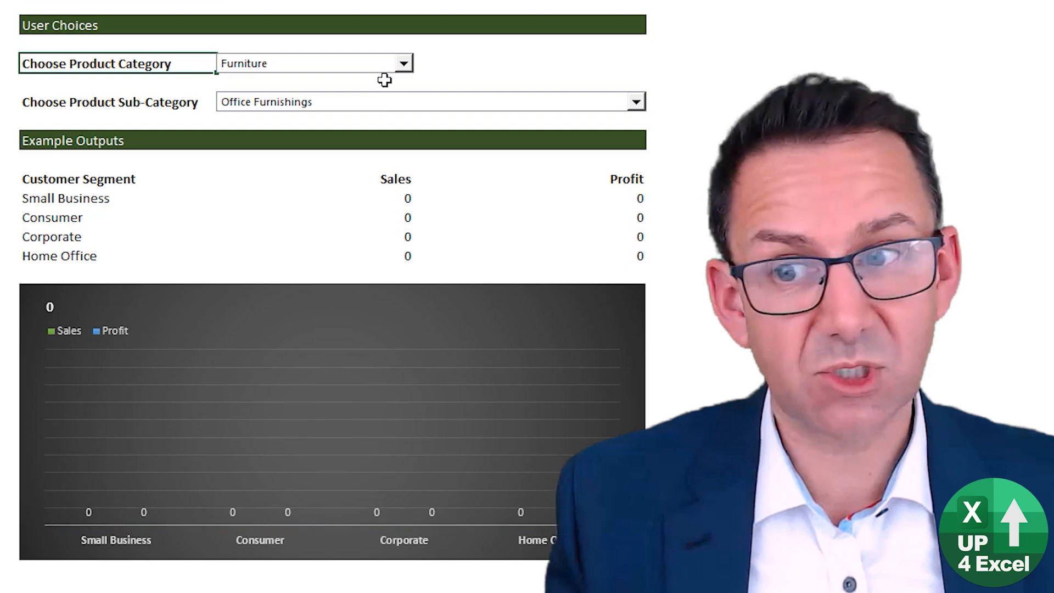
left_click(87, 109)
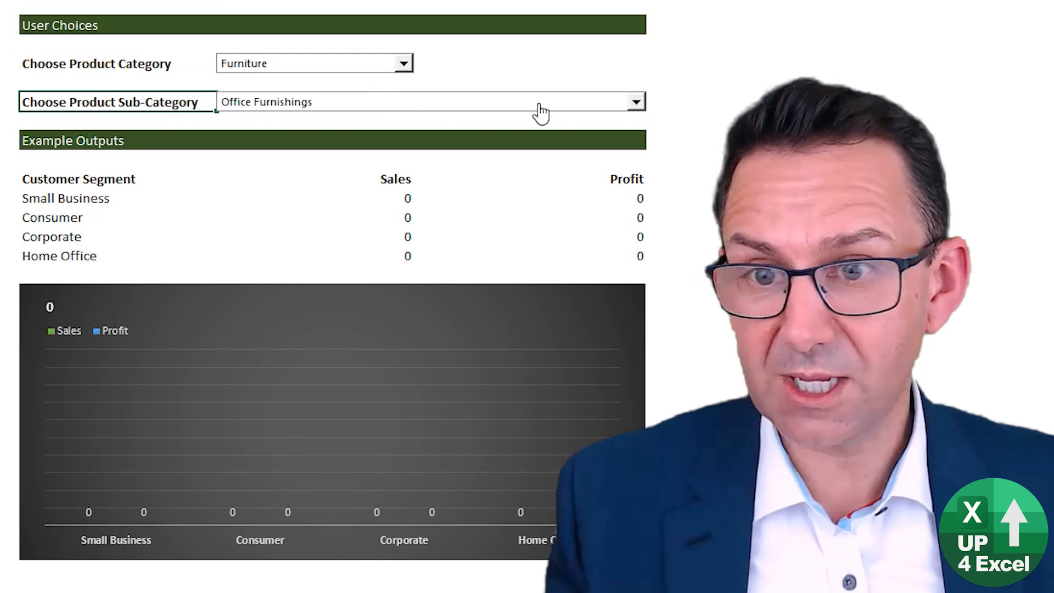
left_click(636, 102)
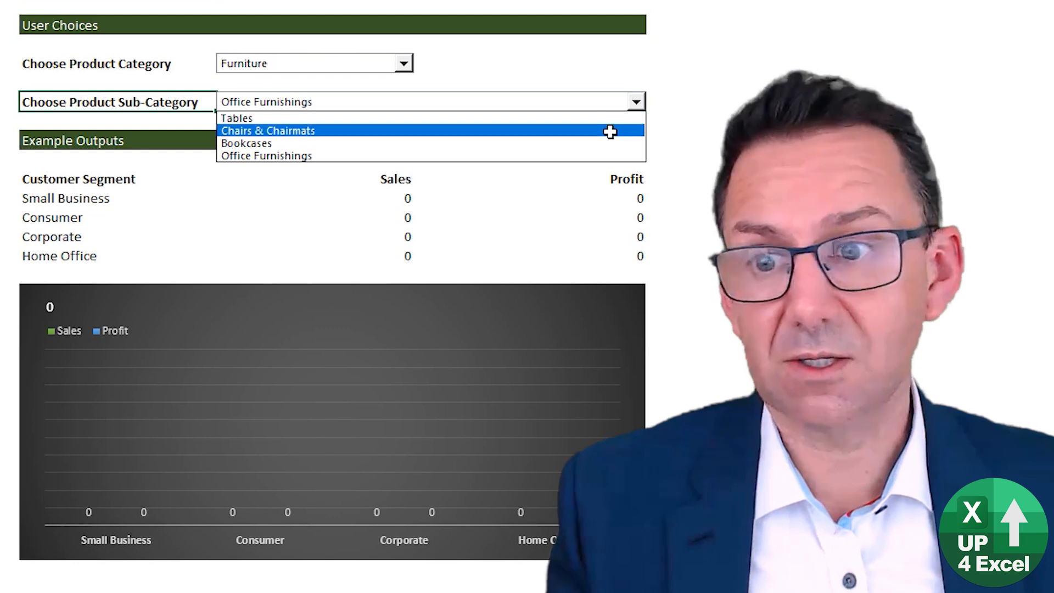
left_click(610, 132)
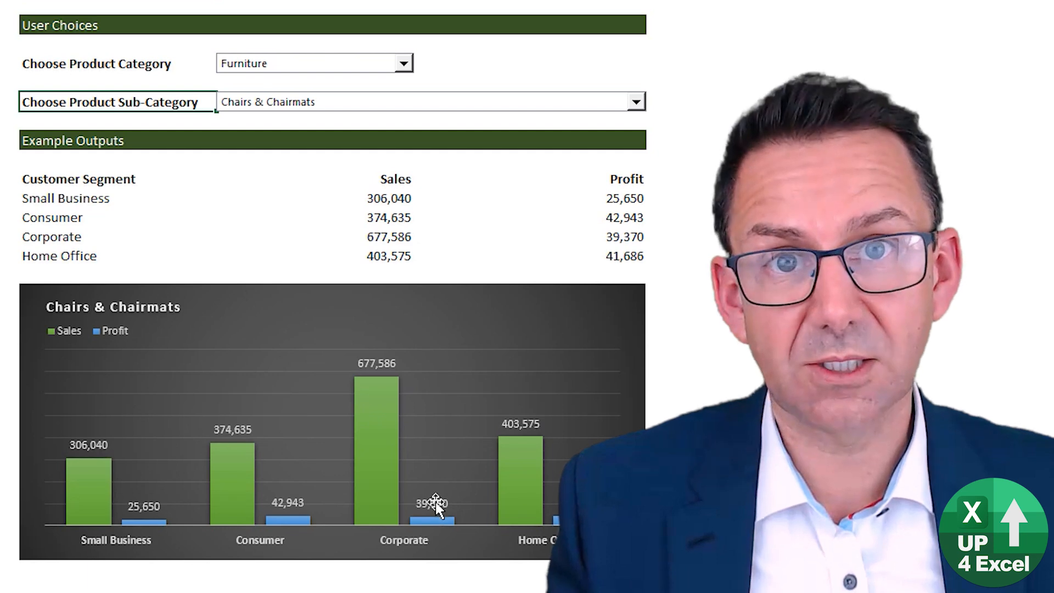
- Choose Office Supplies as the product category and Pens & Art Supplies as its sub-category
left_click(404, 63)
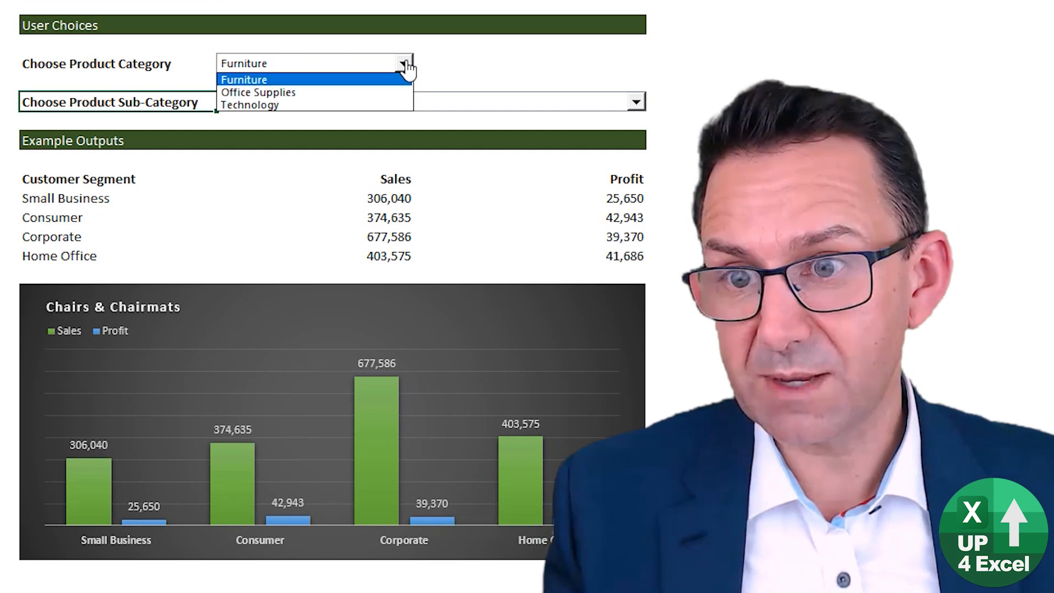
left_click(369, 93)
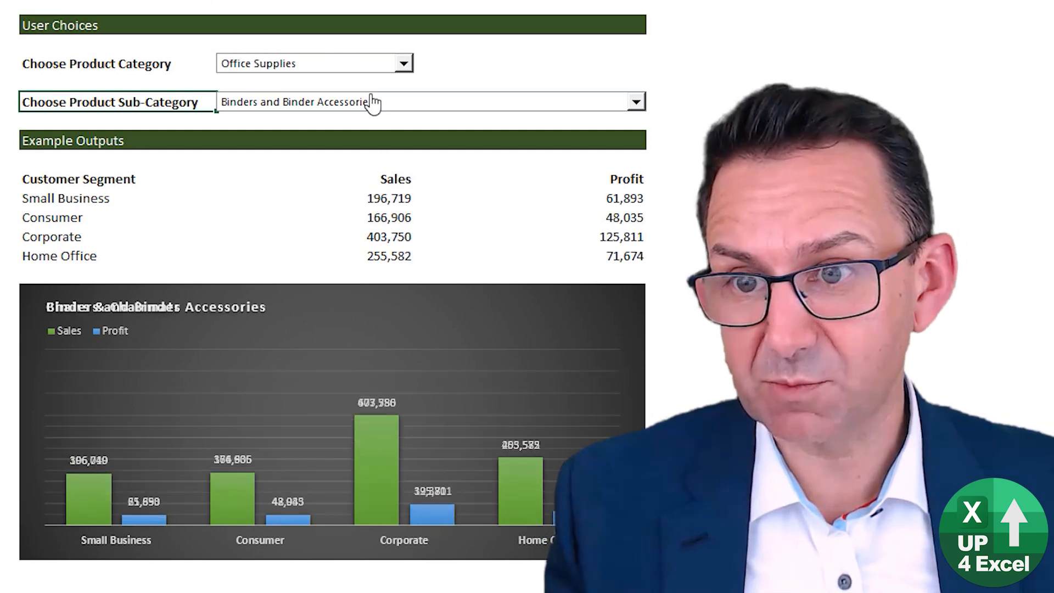
left_click(634, 102)
left_click_drag(640, 165, 640, 146)
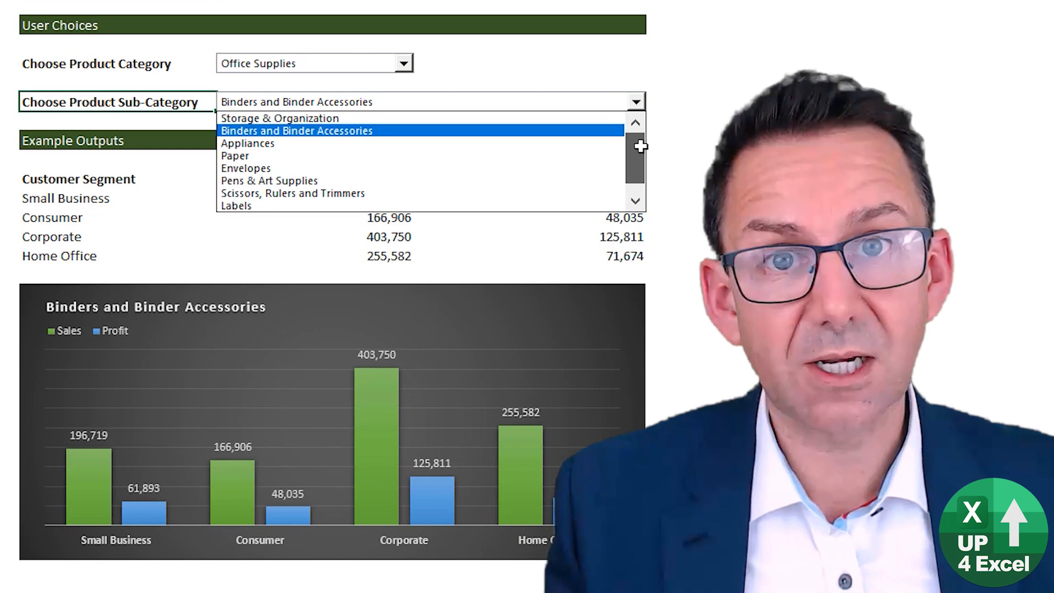
left_click(604, 180)
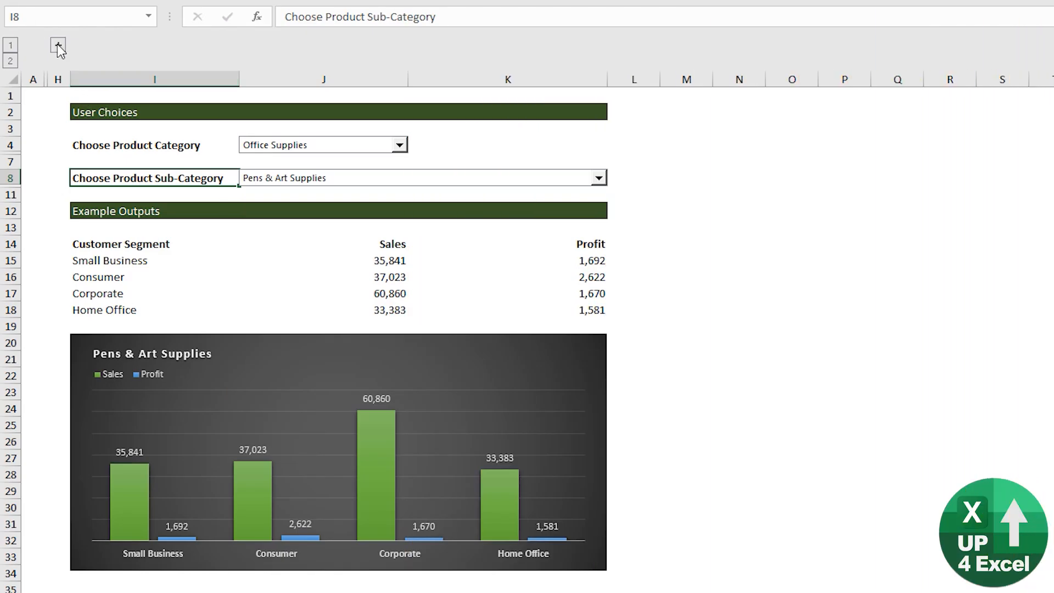
- Expand the grouped columns B to G and unhide the hidden rows between rows 4 and 12
left_click(59, 45)
left_click_drag(60, 145, 61, 211)
key("ctrl+shift+9")
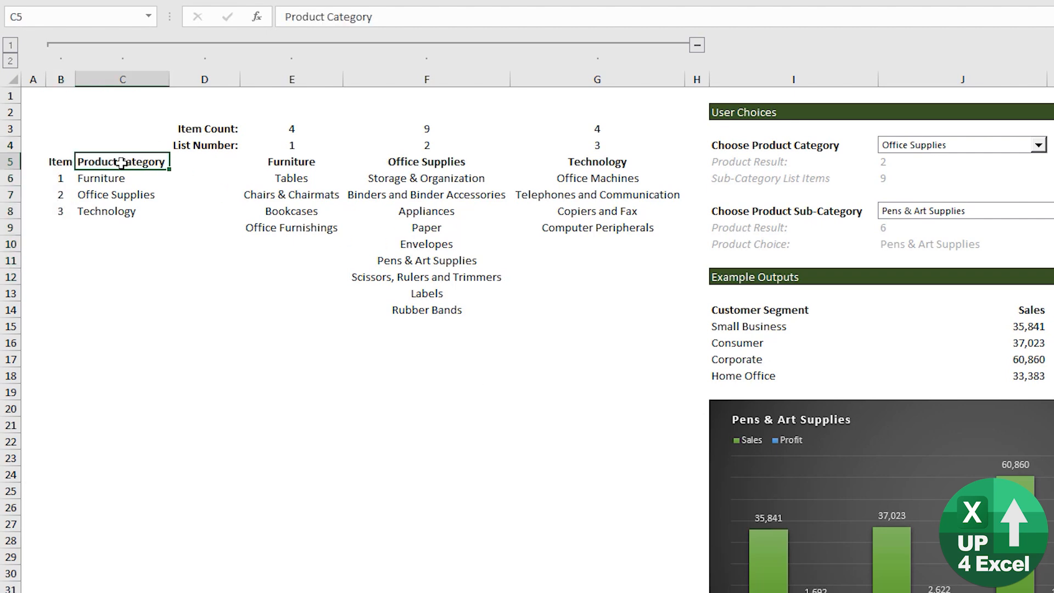
- Examine the Product Category list and the sub-category lists with their headings, list numbers and item counts
left_click_drag(120, 162, 117, 210)
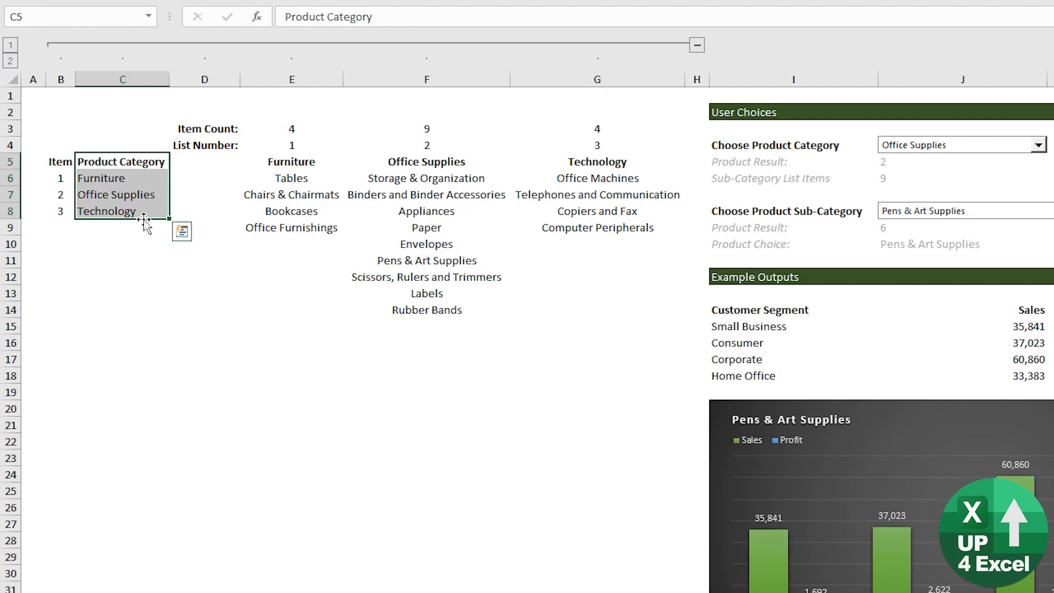
left_click(303, 161)
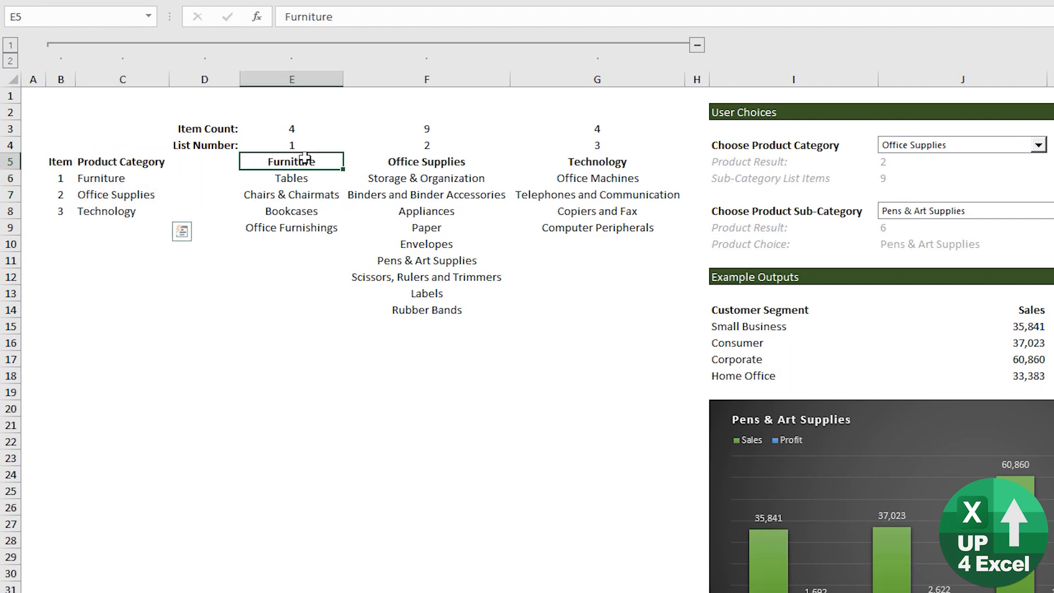
left_click(134, 176)
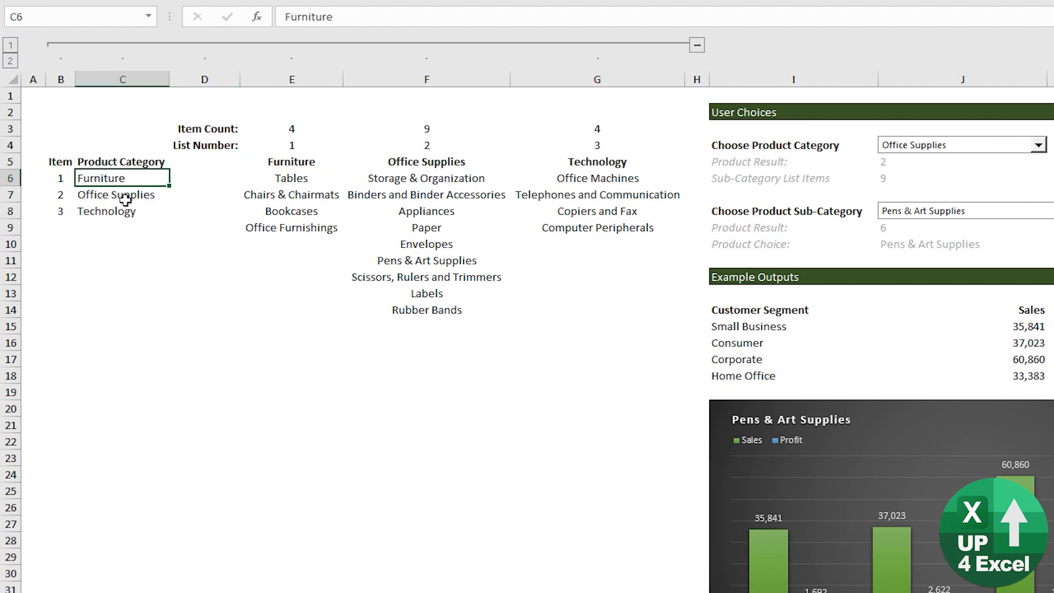
left_click(126, 199)
left_click(122, 211)
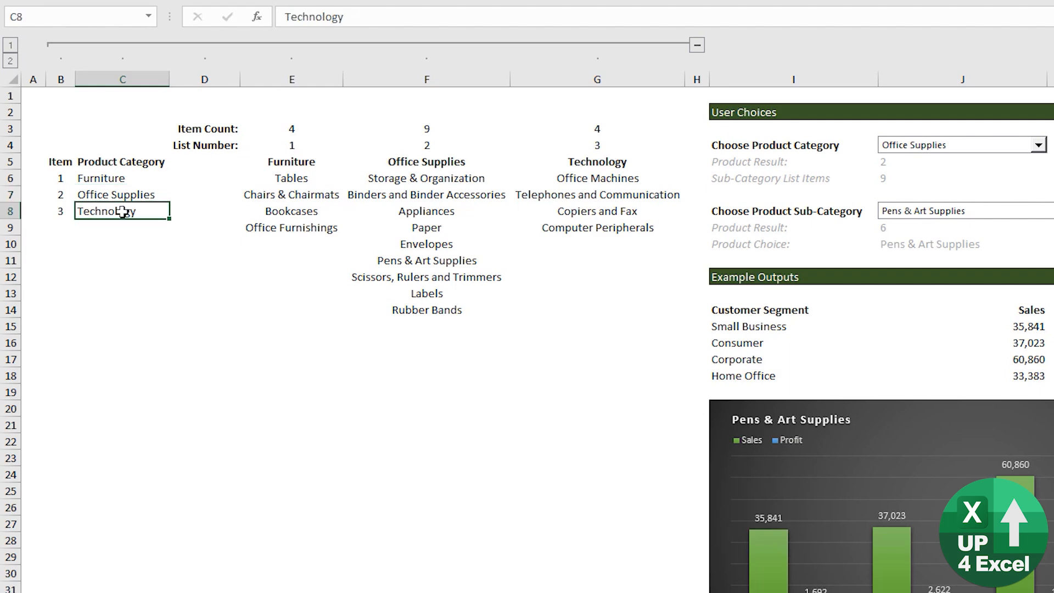
left_click(133, 176)
left_click(126, 195)
left_click(112, 212)
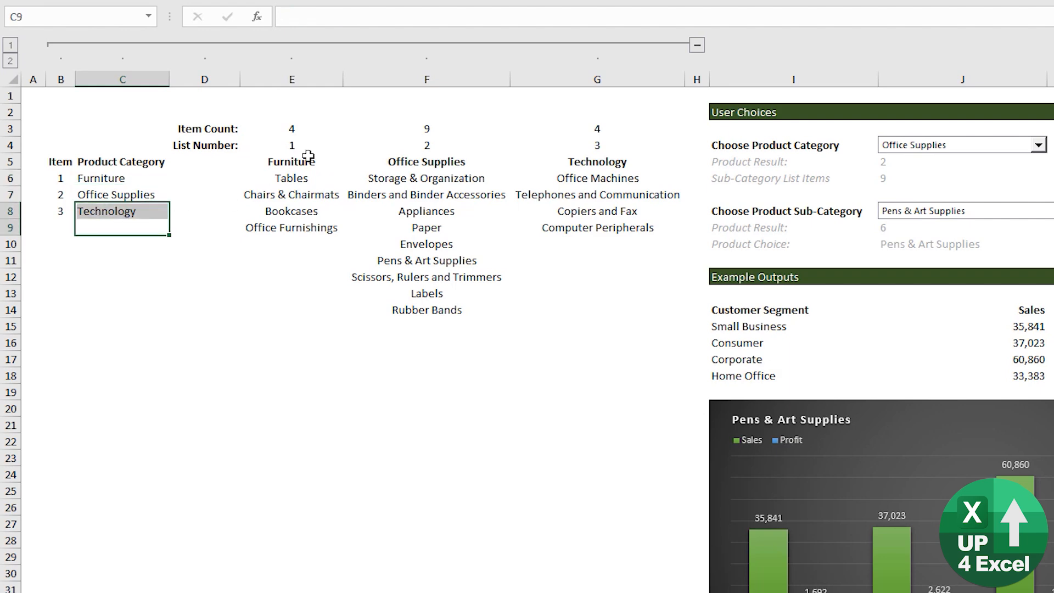
left_click(302, 161)
left_click_drag(295, 179, 291, 227)
left_click_drag(289, 144, 582, 145)
left_click(293, 127)
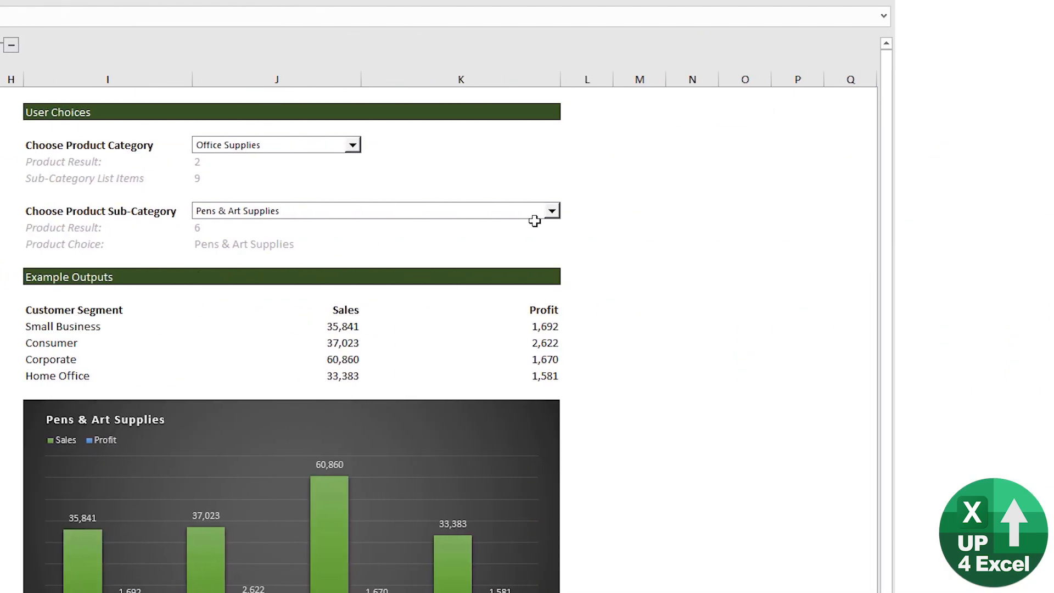
- View the sub-category options offered for Office Supplies, leaving Pens & Art Supplies selected
left_click(534, 221)
left_click(537, 212)
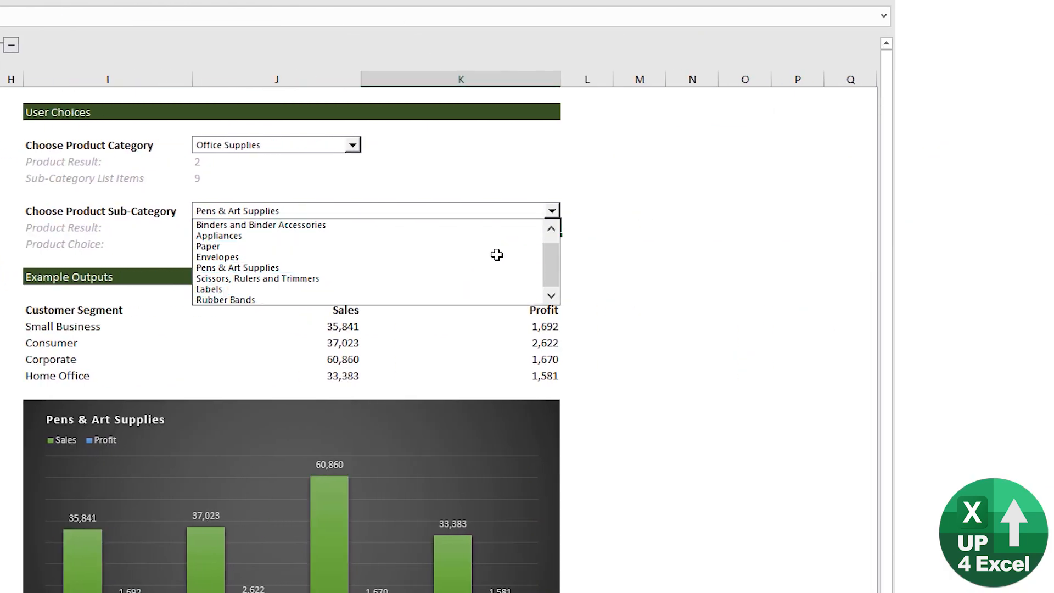
left_click(310, 150)
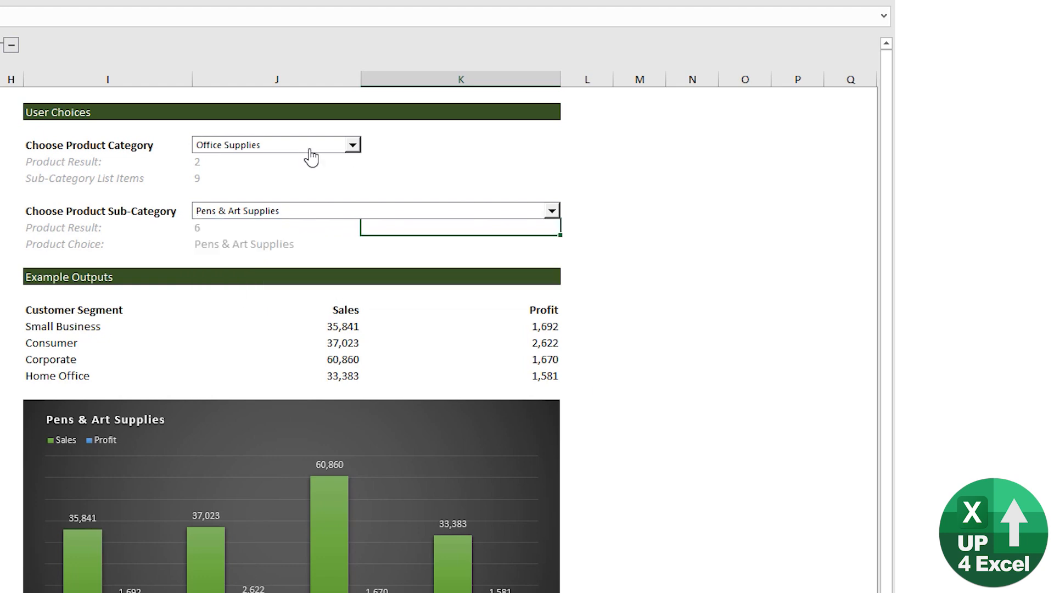
left_click(309, 148)
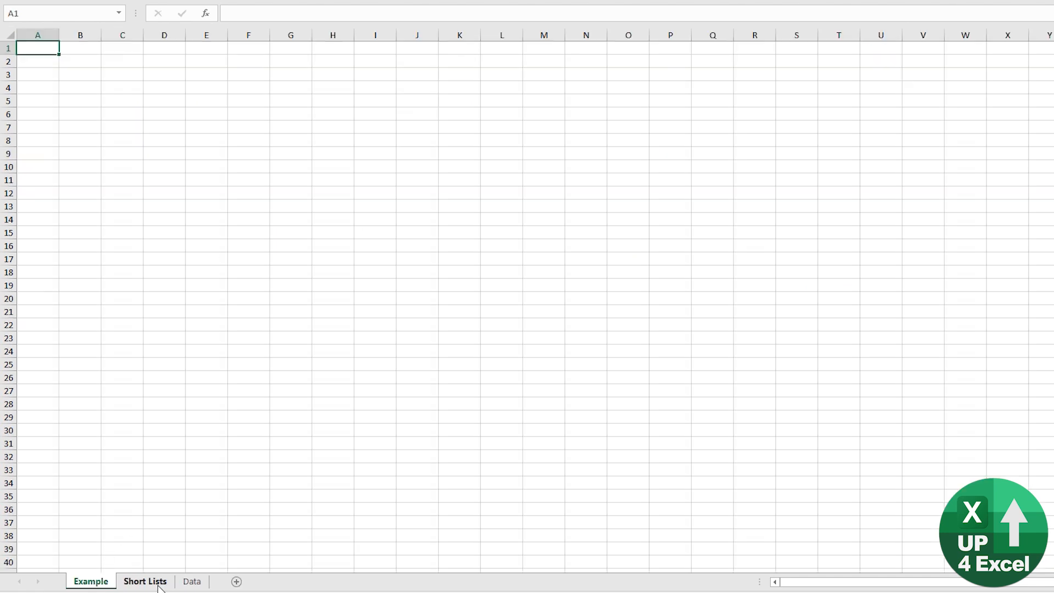
- Copy the category and sub-category lists in C5:G14 of the Short Lists sheet to cell B2 of the Example sheet
left_click(145, 582)
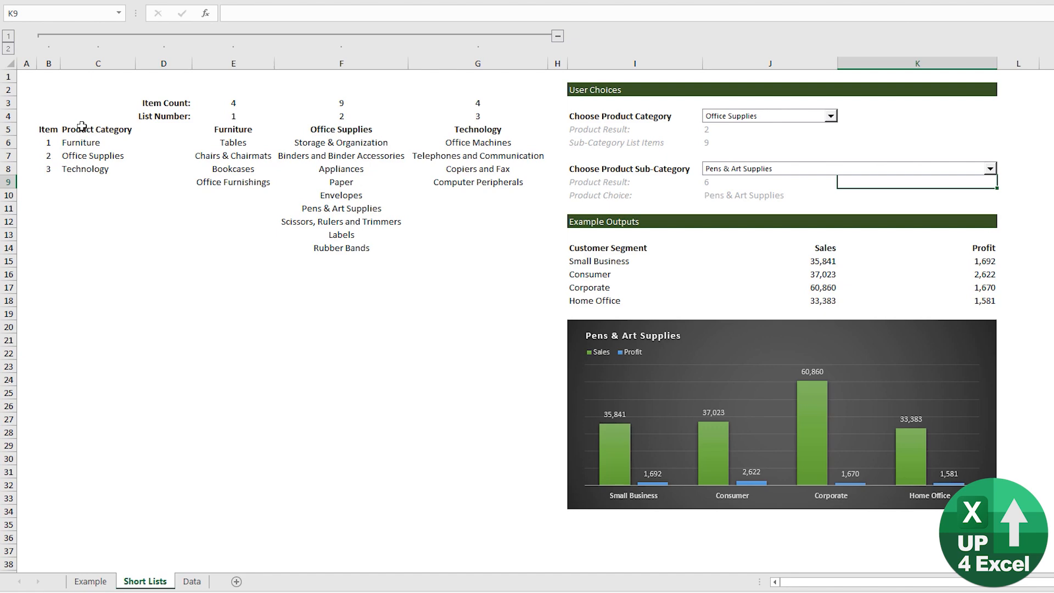
left_click_drag(82, 126, 480, 247)
key("ctrl+c")
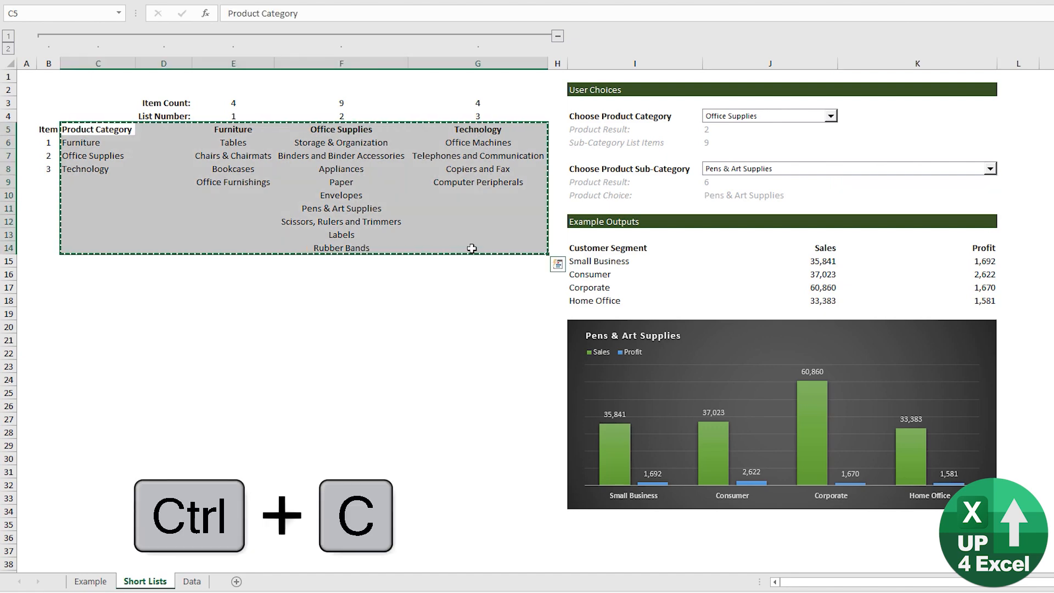
left_click(89, 581)
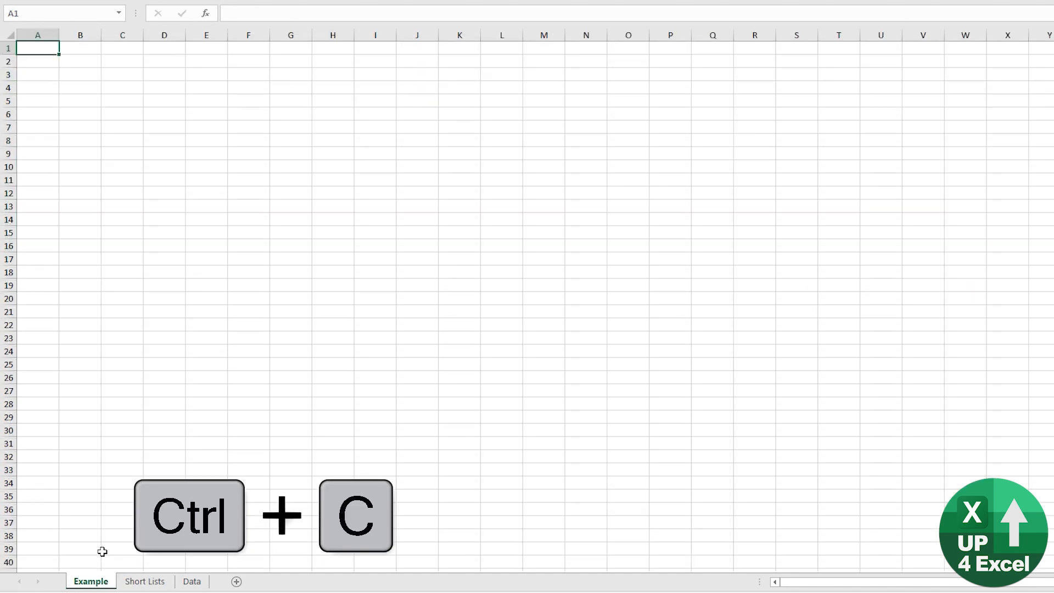
left_click(70, 65)
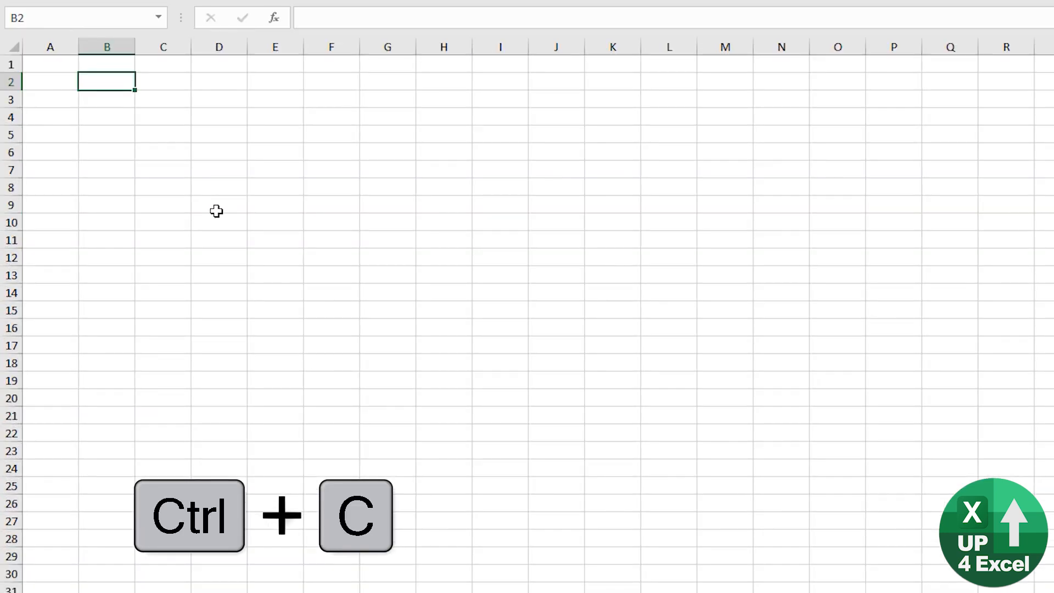
key("ctrl+v")
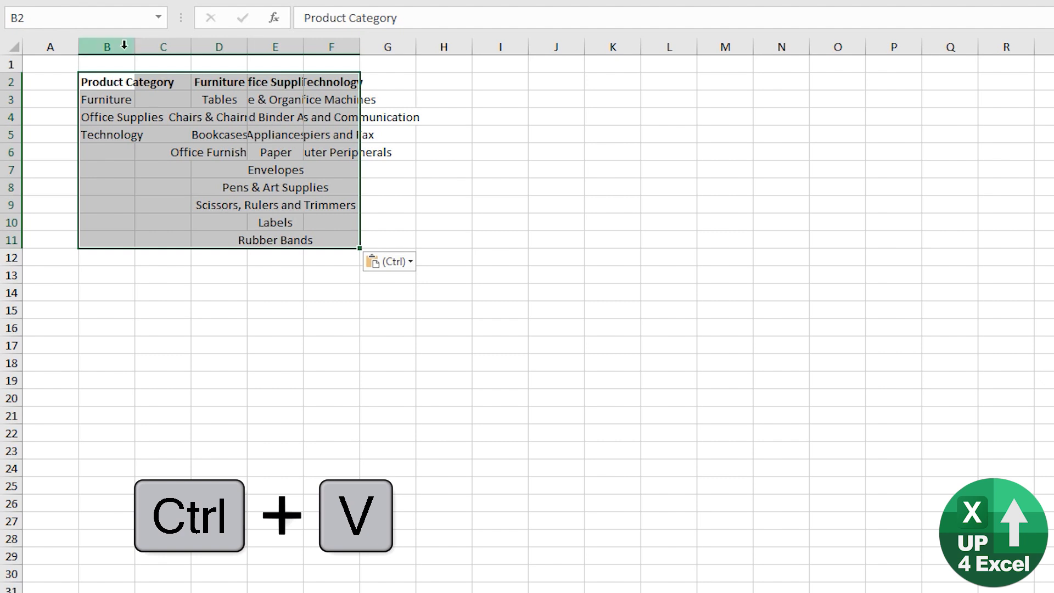
- Autofit all column widths on the Example sheet and insert two blank rows above the lists' heading row
left_click(12, 46)
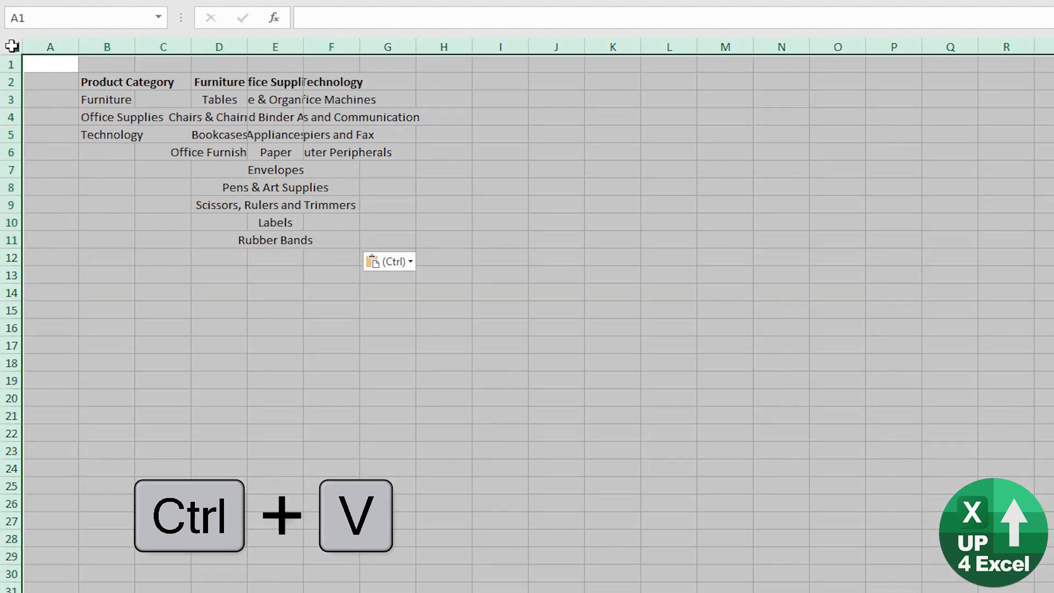
double_click(135, 50)
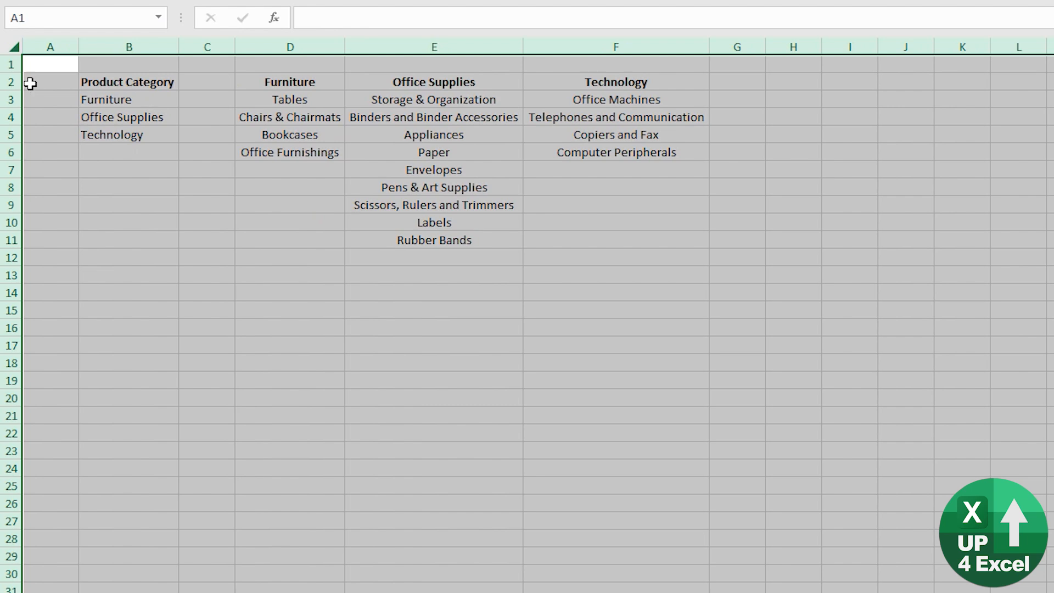
left_click(12, 83)
left_click_drag(18, 92, 12, 98)
right_click(13, 99)
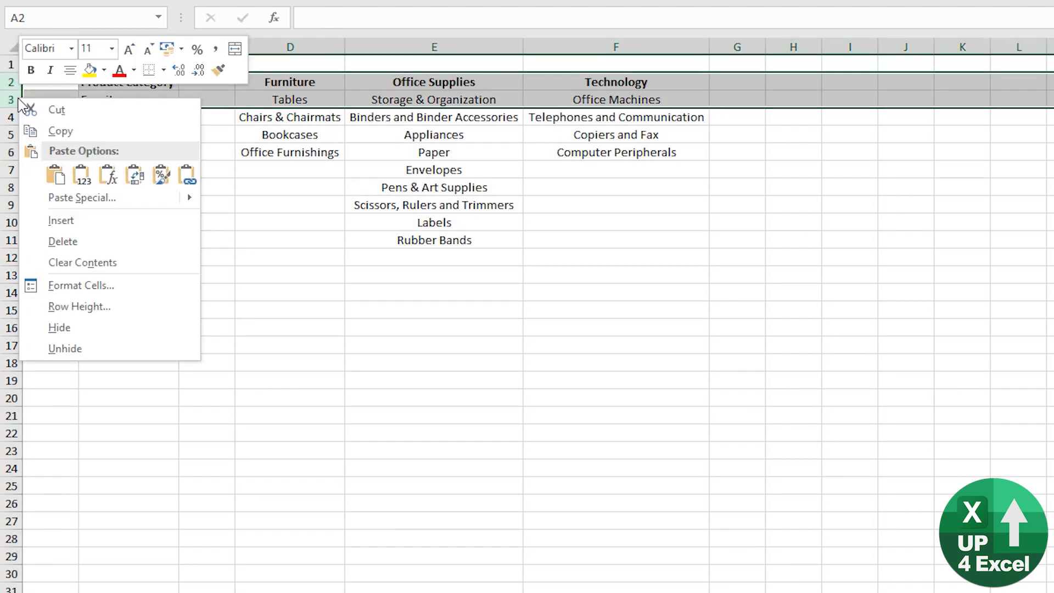
left_click(84, 220)
left_click(206, 257)
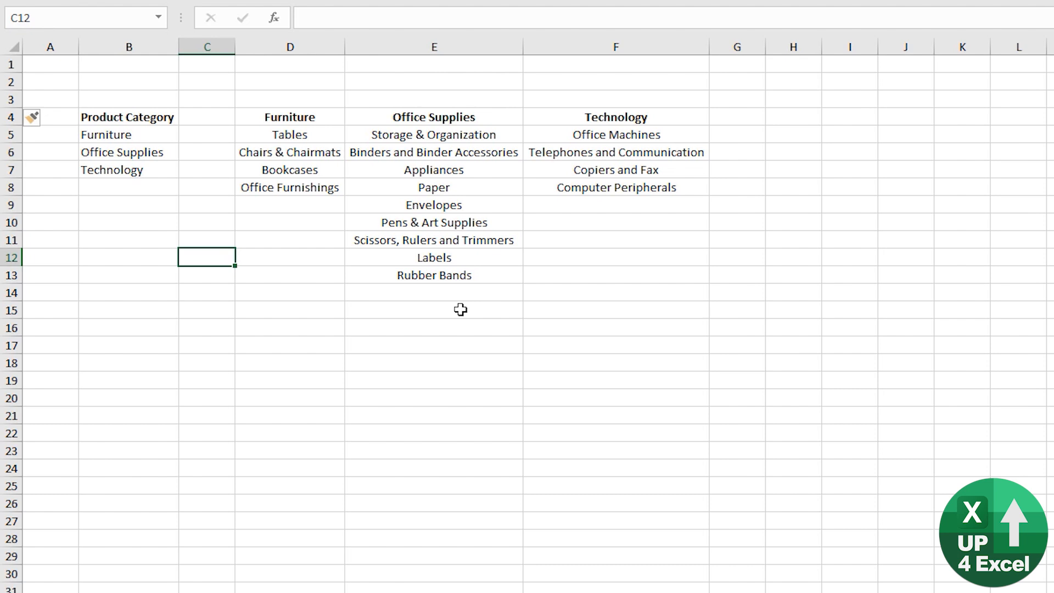
- Compare the entries in the Product Category list with the headings of the sub-category lists in row 4
left_click_drag(139, 121, 139, 169)
left_click(290, 117)
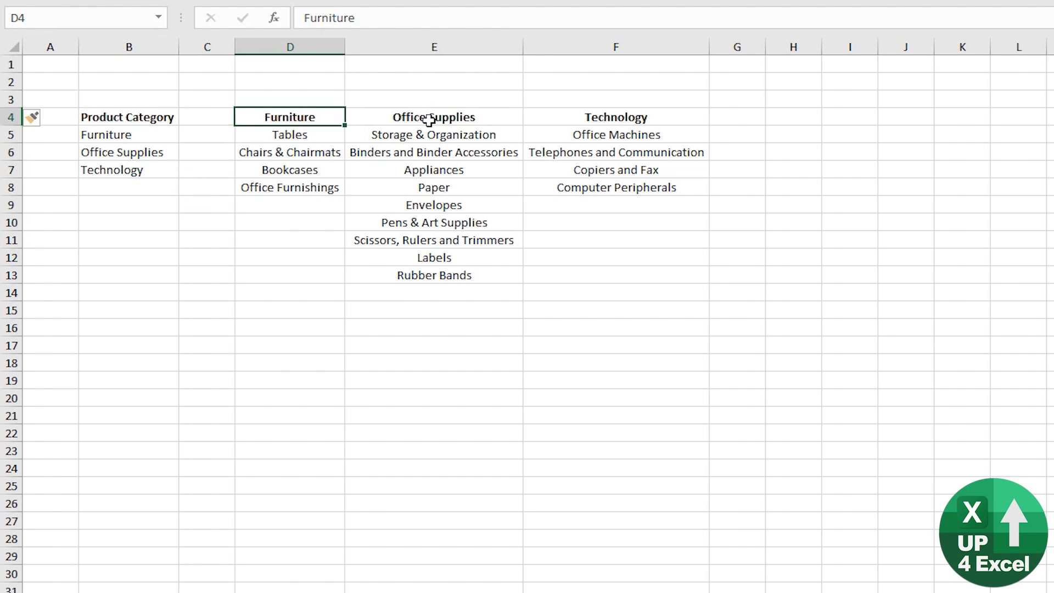
left_click(399, 122)
left_click(142, 138)
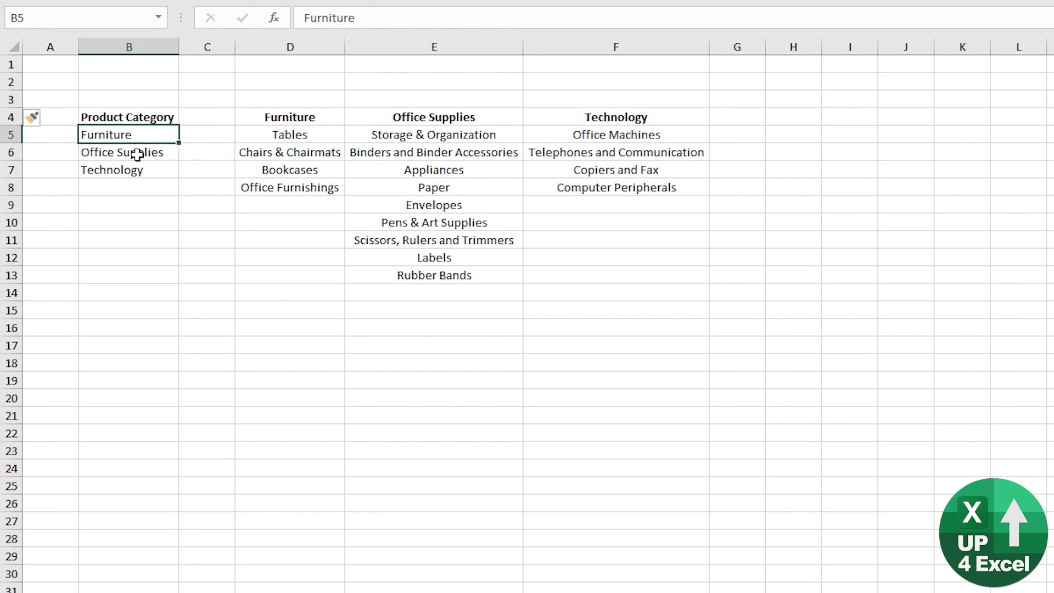
left_click(138, 155)
left_click(129, 170)
- Add Up4Excel as a category in B8 and as a sub-category heading in G4
left_click(129, 187)
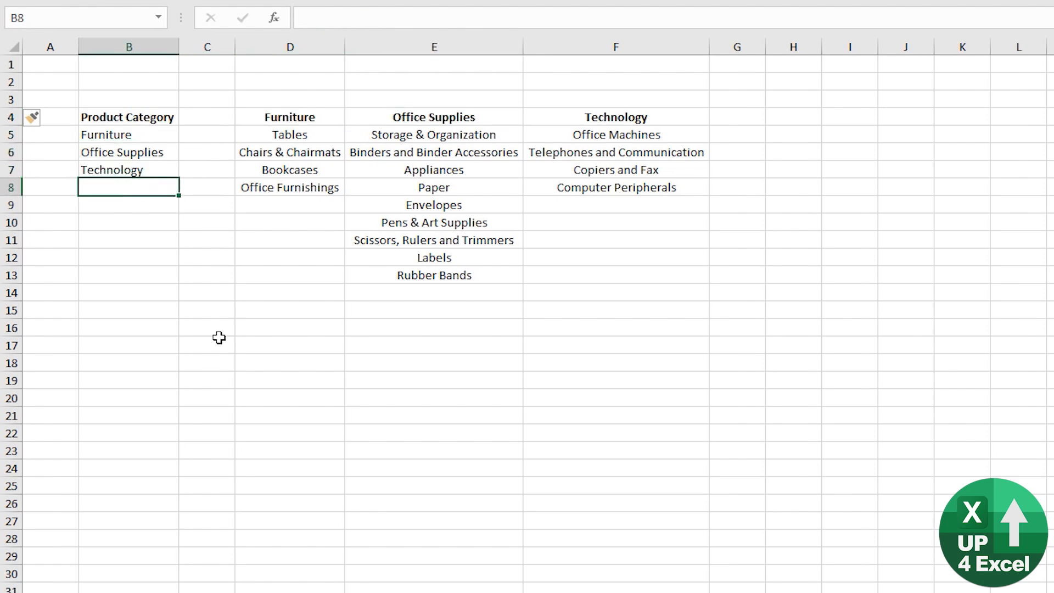
type("Up4Excel")
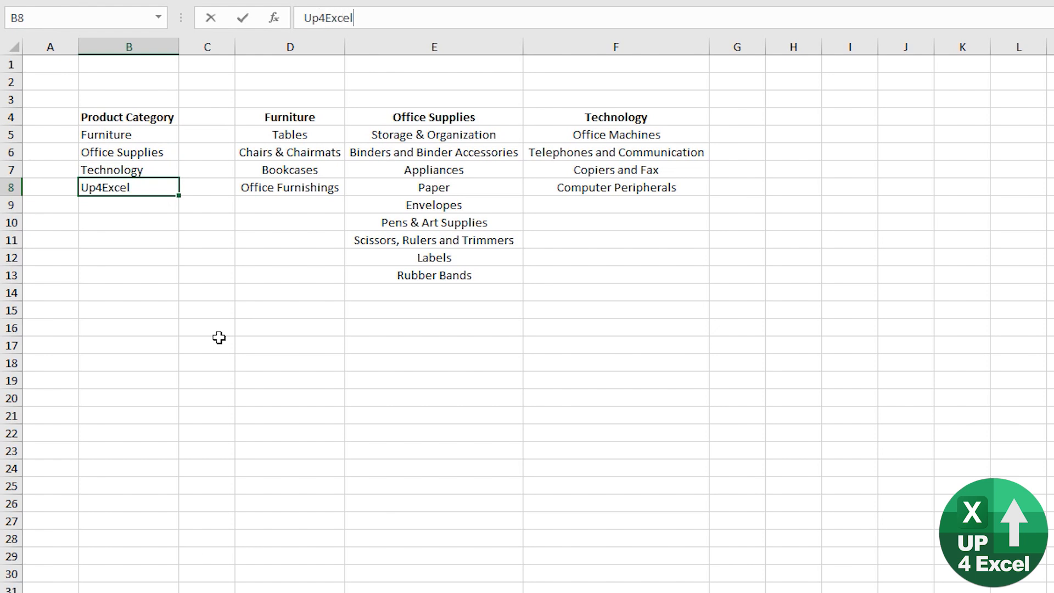
key("Return")
key("Up")
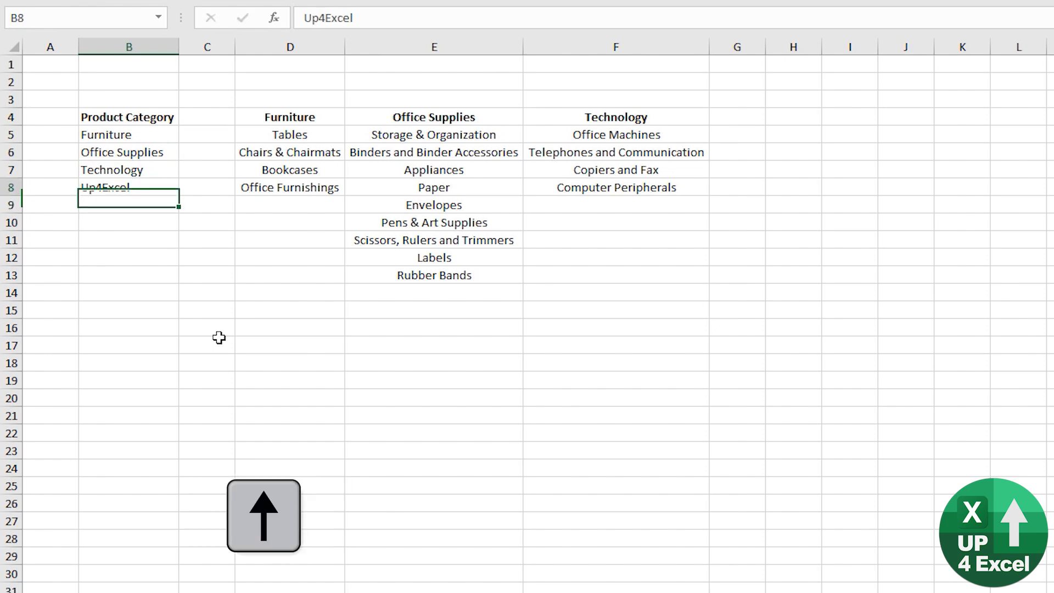
left_click(713, 114)
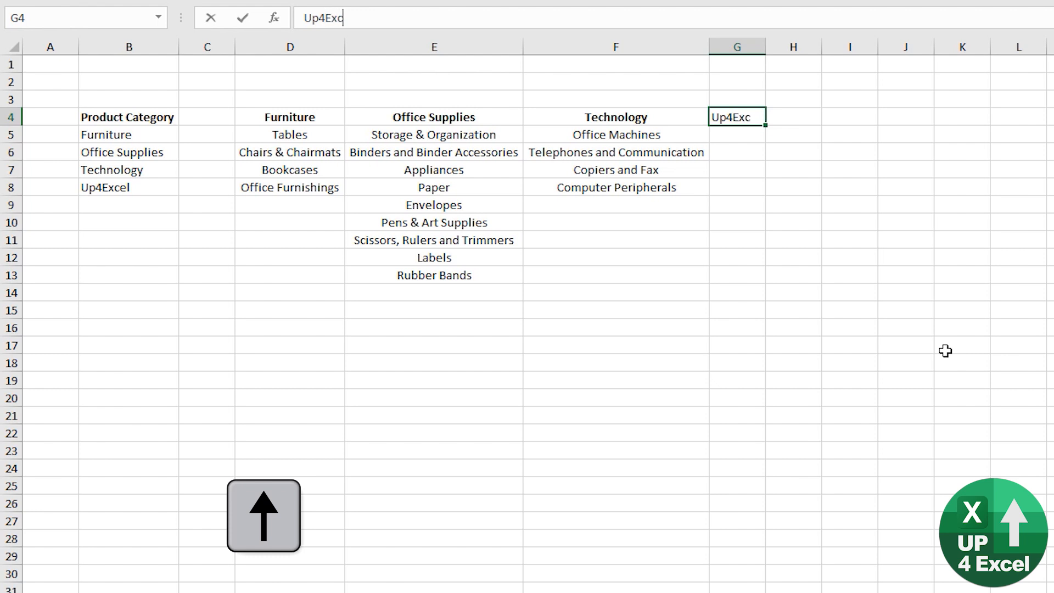
key("Return")
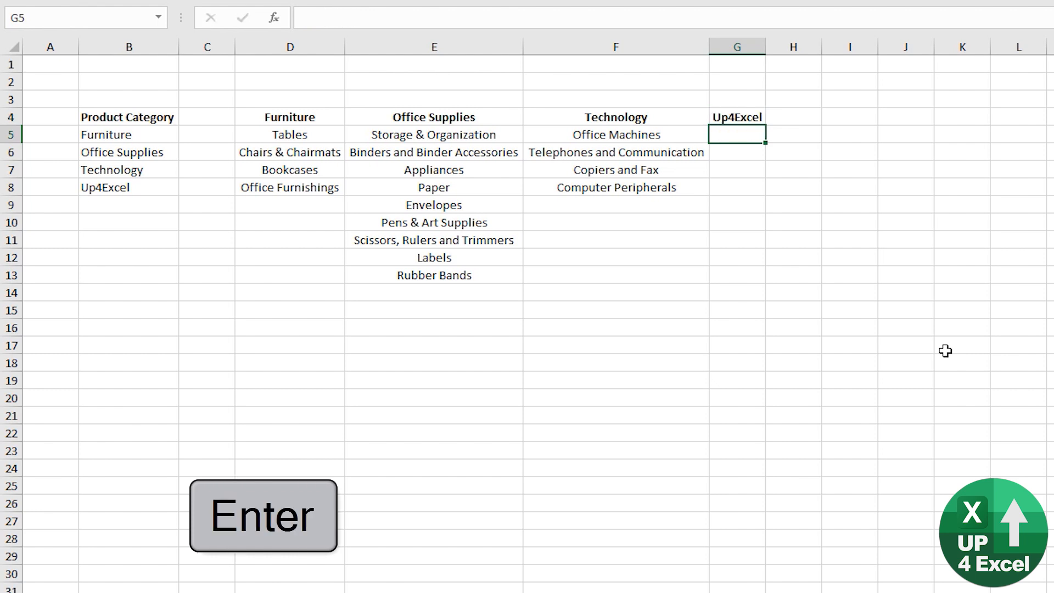
- Fill the sub-category list under the Up4Excel heading with 1, 2, 3 and 4 in G5:G8
type("1")
key("Return")
type("2")
key("Return")
type("3")
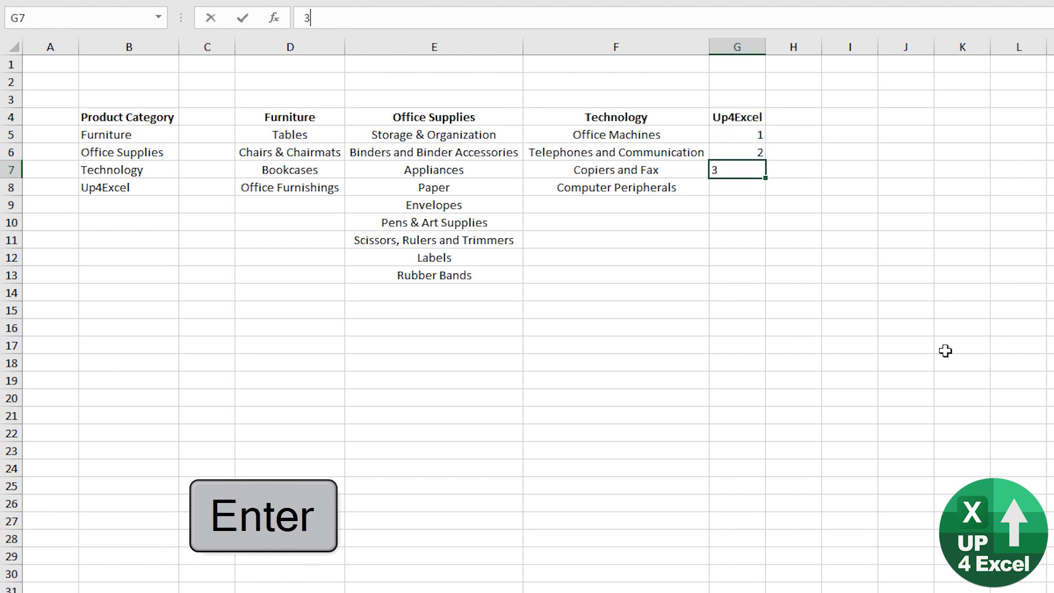
key("Return")
type("4")
key("Return")
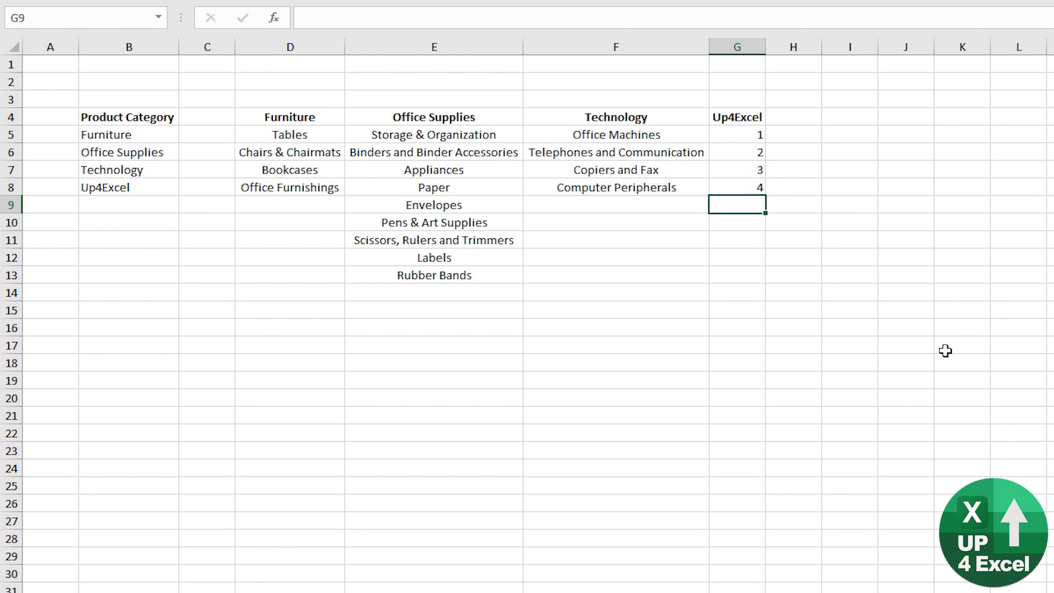
- Delete the Up4Excel sub-category column G and clear the Up4Excel category from B8
left_click(737, 46)
right_click(750, 47)
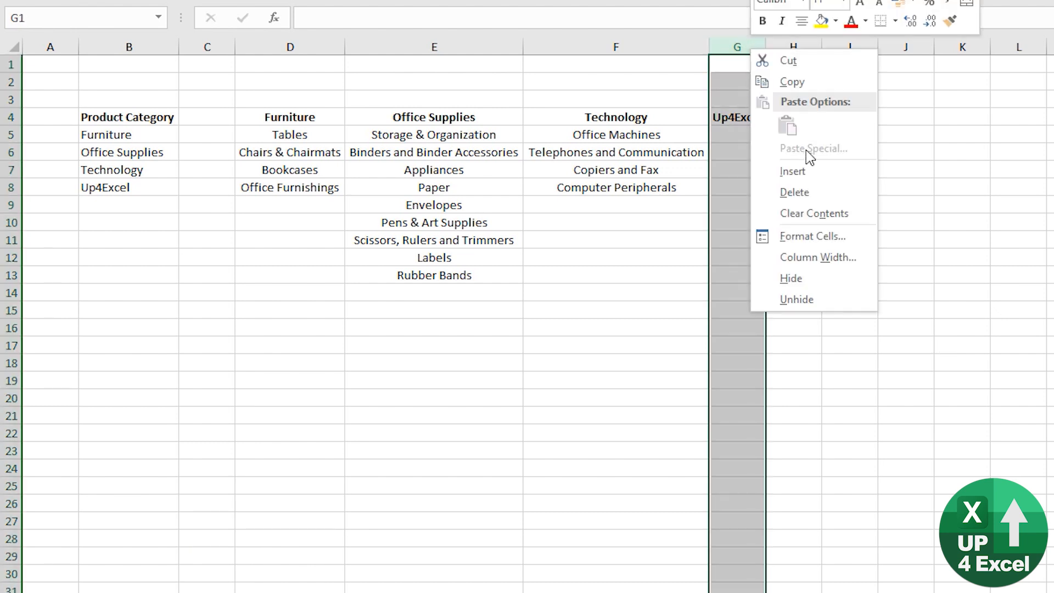
left_click(793, 192)
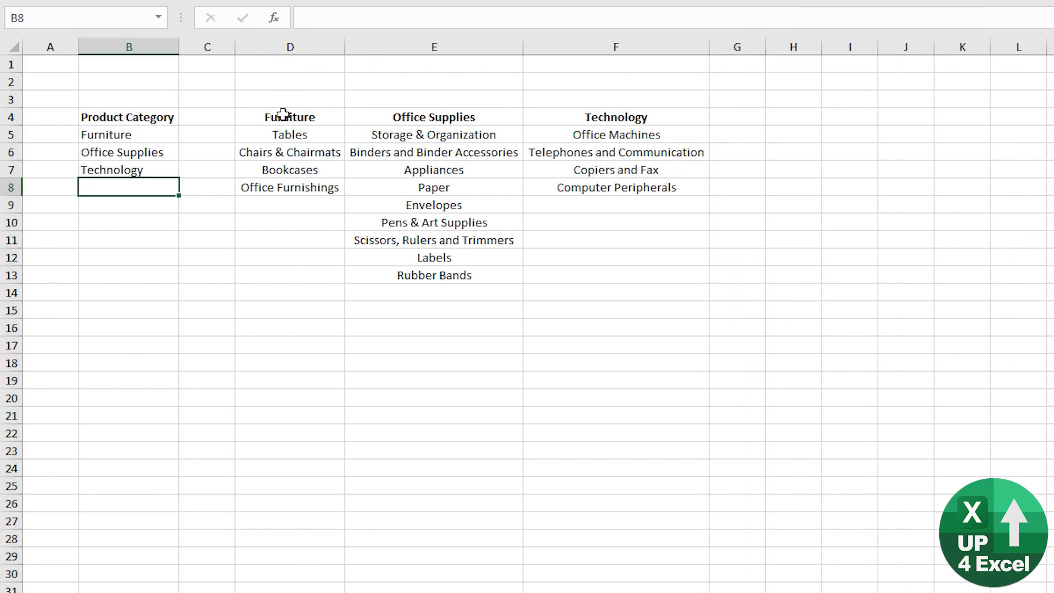
- Number the product categories 1, 2 and 3 in A5:A7 beside their names
left_click(63, 133)
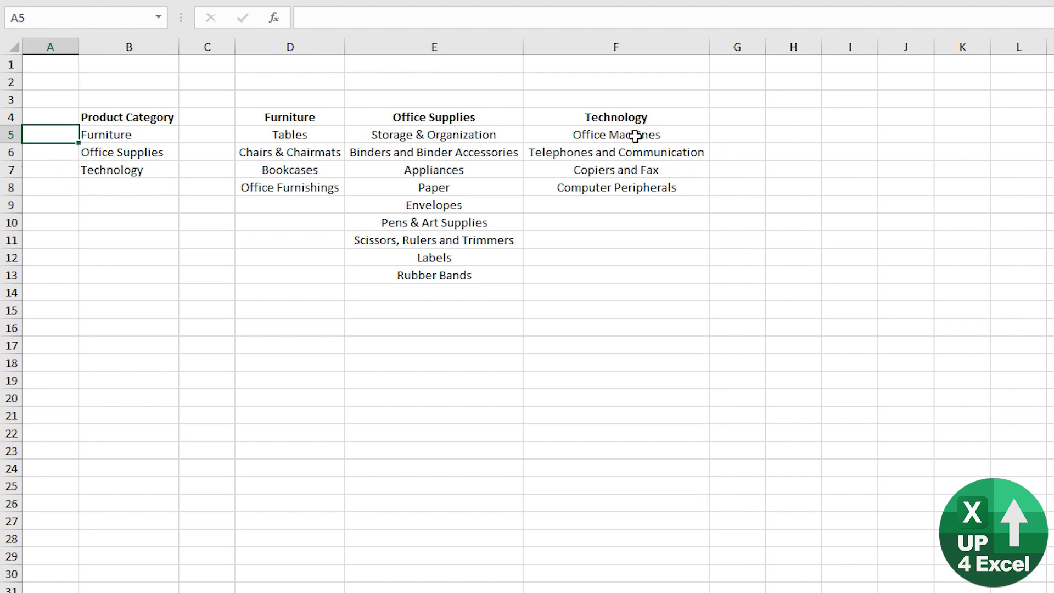
key("Down")
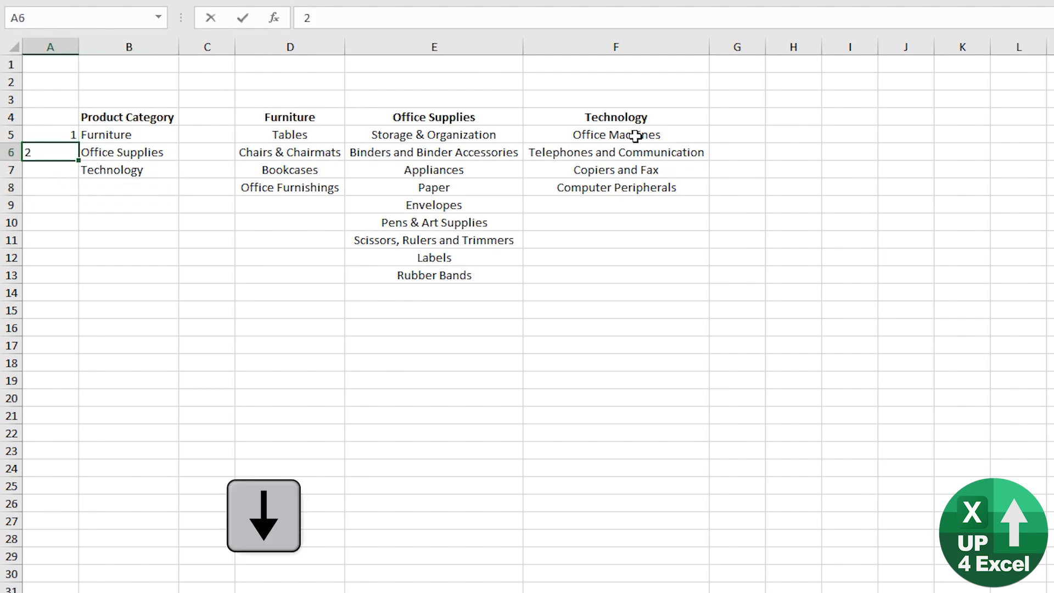
key("Down")
type("3")
key("Down")
key("Up")
key("Up")
key("Up")
key("Up")
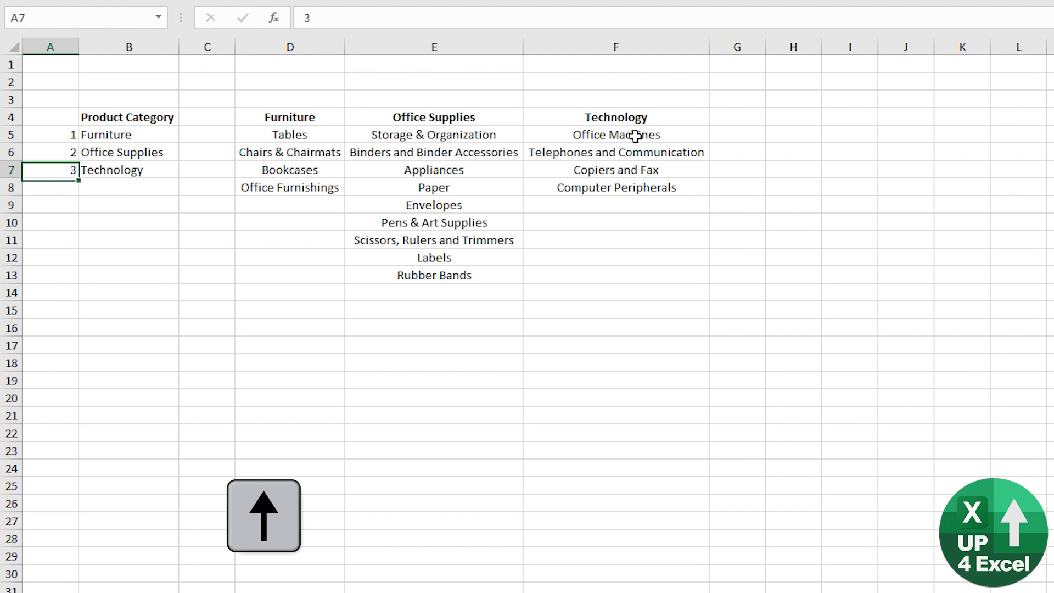
- Number the sub-category headings 1, 2 and 3 in D3:F3 to match the category order
key("Right")
key("Right")
key("Right")
key("Up")
type("1")
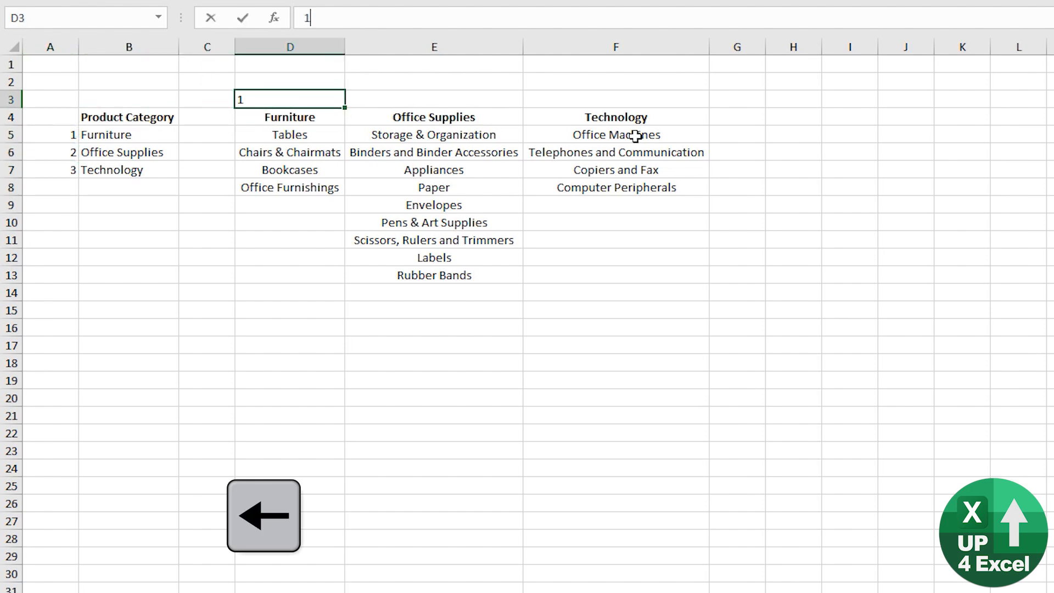
key("Right")
type("2")
key("Right")
key("Right")
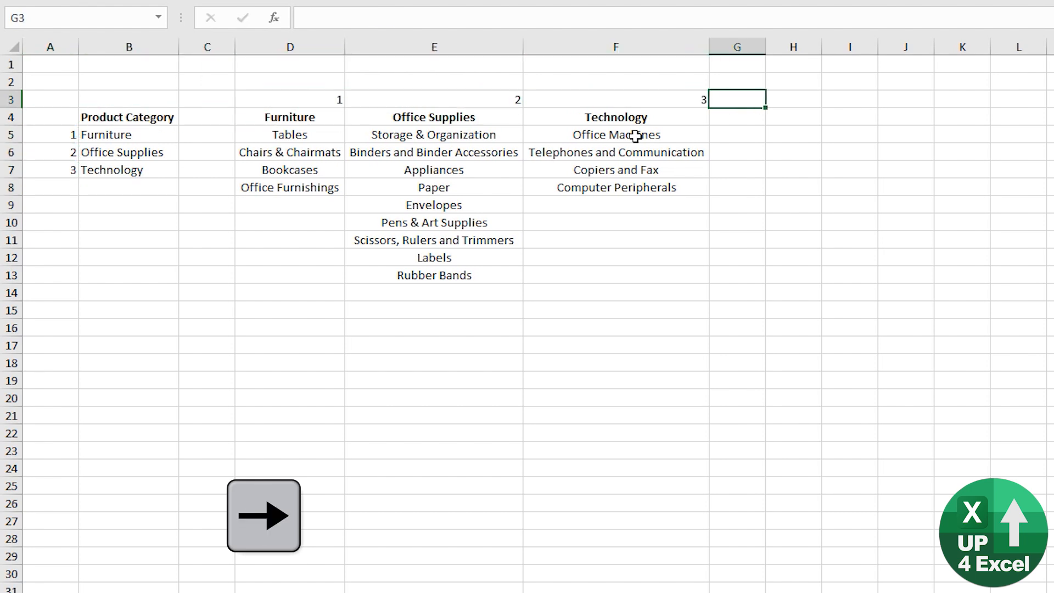
- Centre the heading numbers in D3:F3
key("Left")
key("shift+Left")
key("shift+Left")
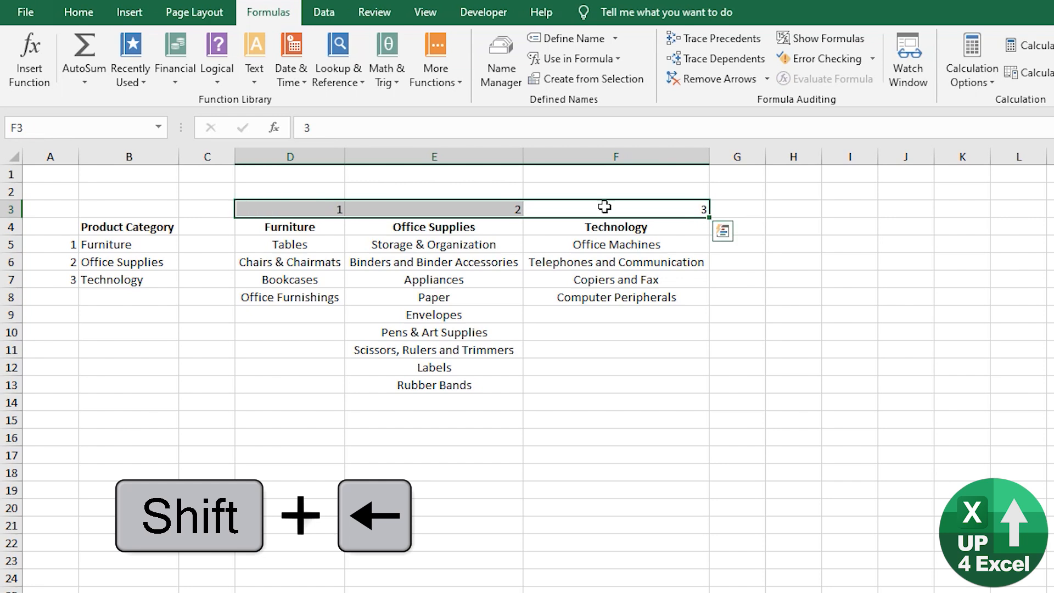
left_click(78, 12)
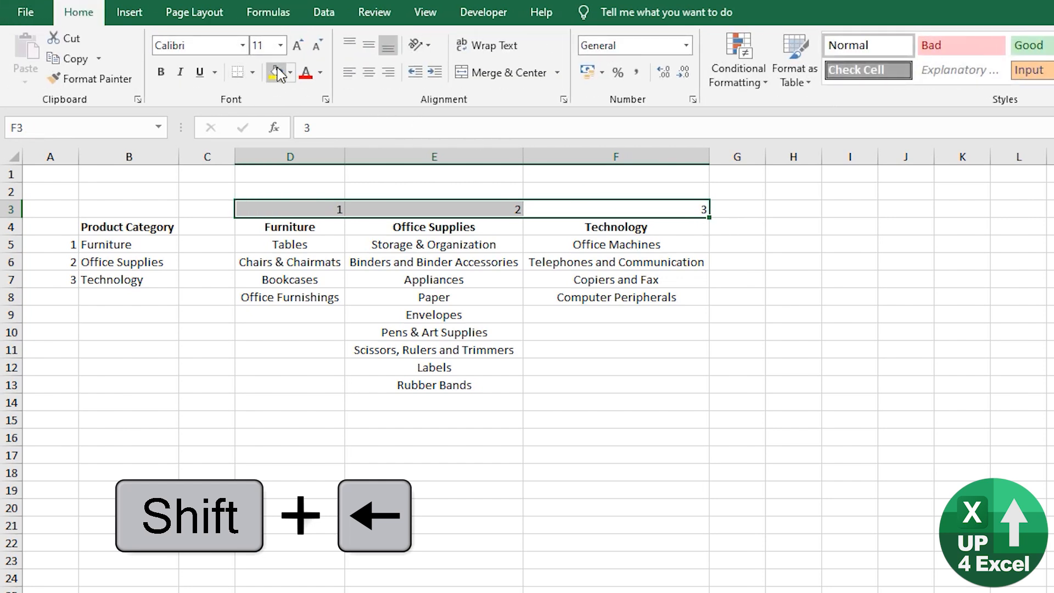
left_click(369, 72)
key("Down")
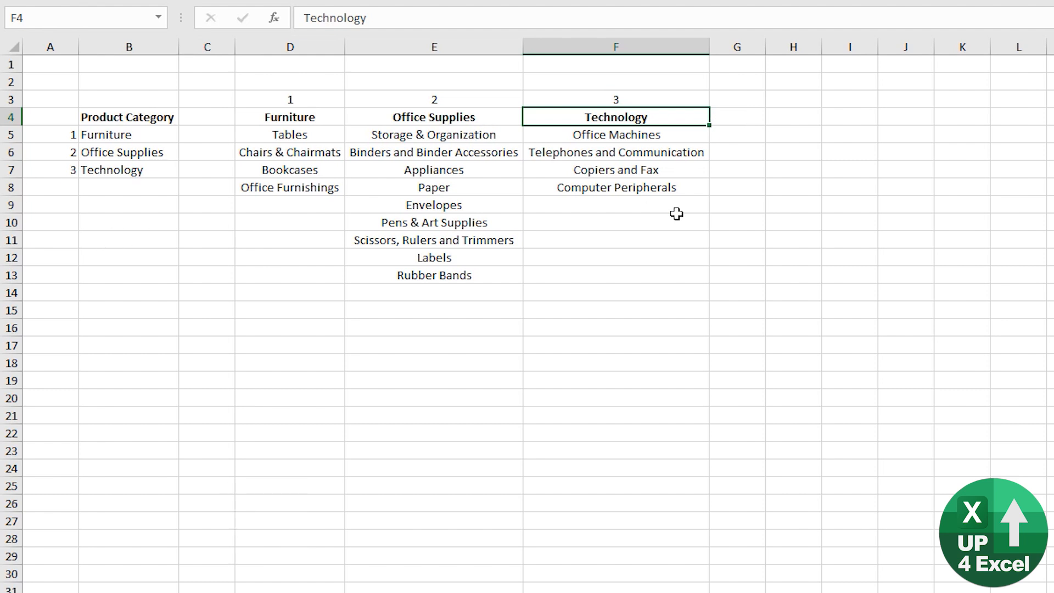
- Count the Furniture sub-categories in D2 with the formula =COUNTA(D$5:D$1048576)
left_click_drag(287, 134, 302, 189)
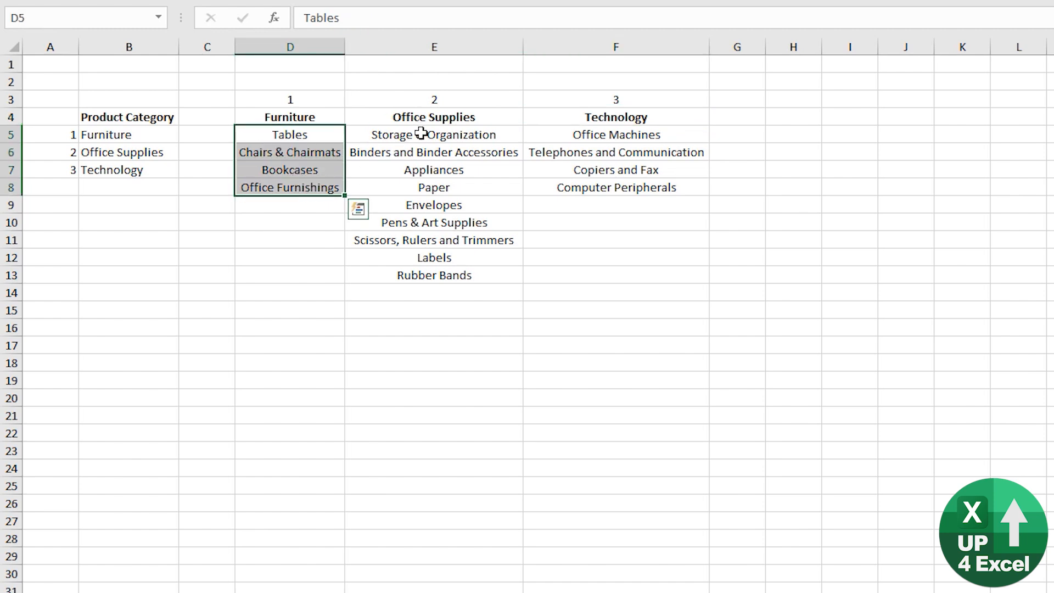
left_click_drag(421, 134, 432, 274)
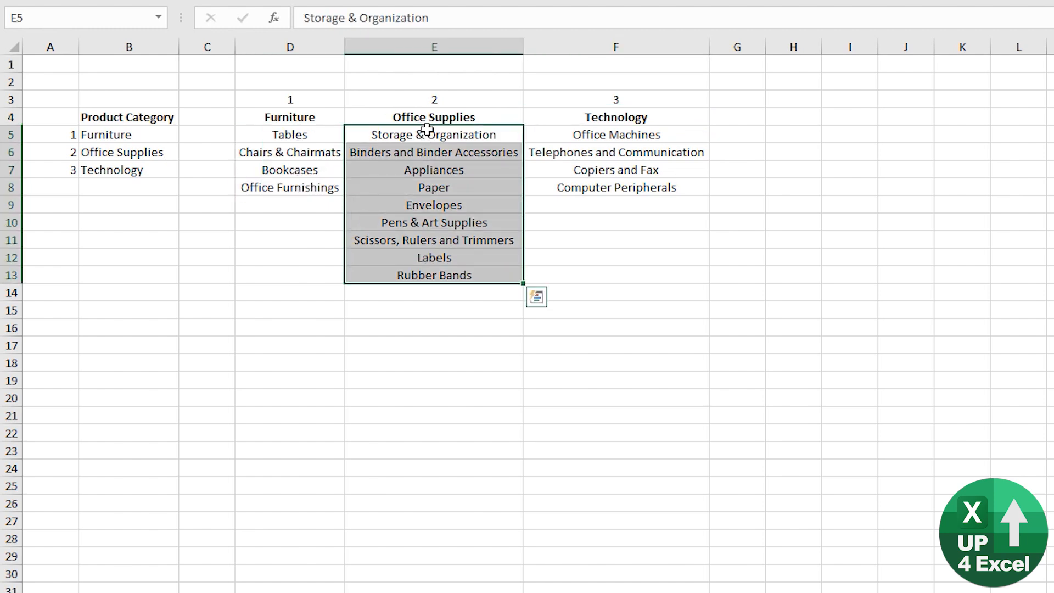
left_click(306, 84)
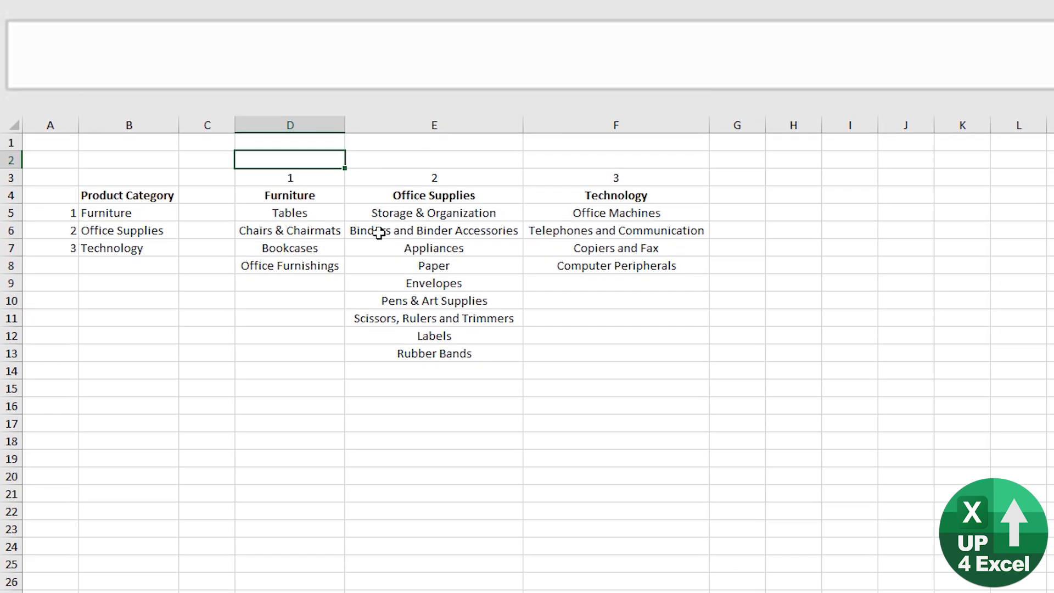
type("=counta")
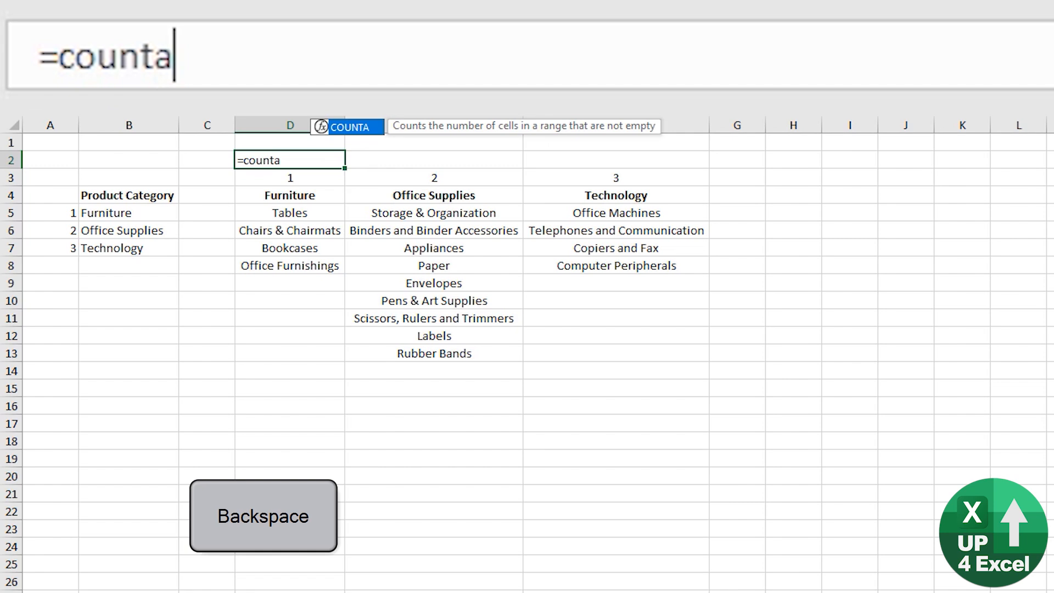
type("(")
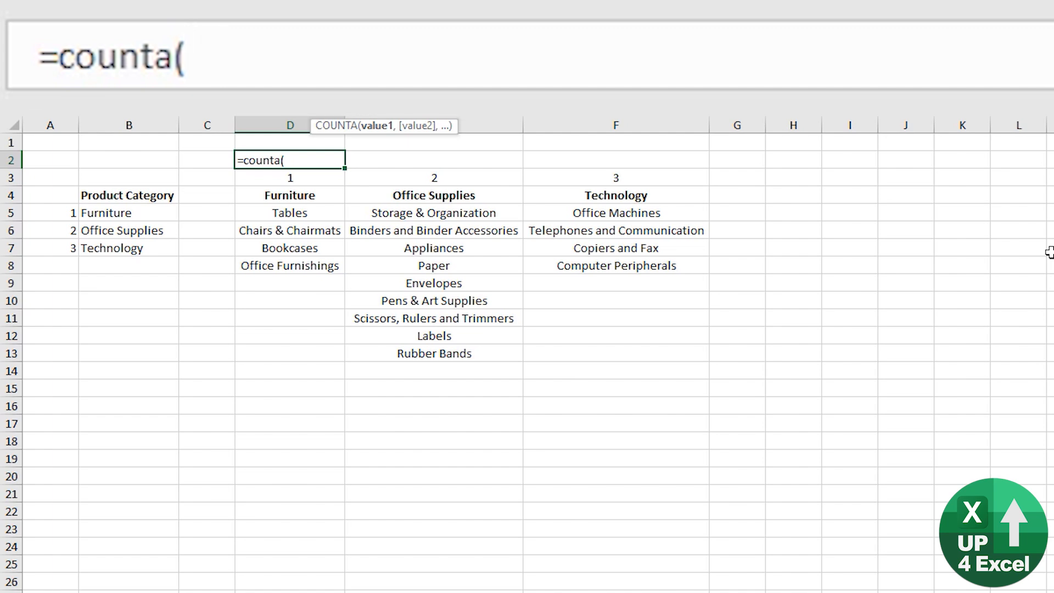
left_click(293, 213)
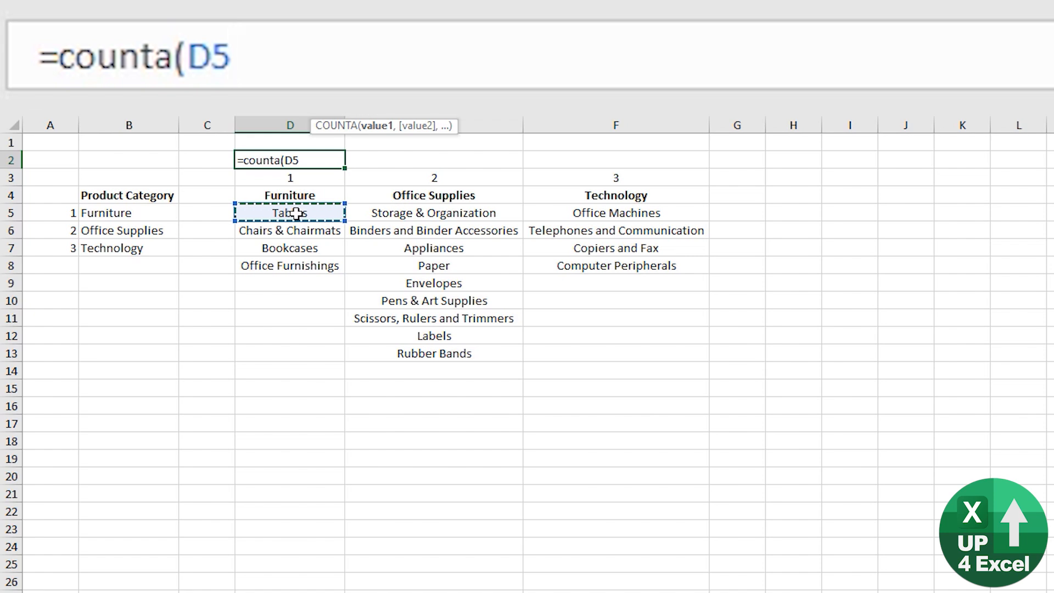
key("ctrl+shift+Down")
key("ctrl+shift+Down")
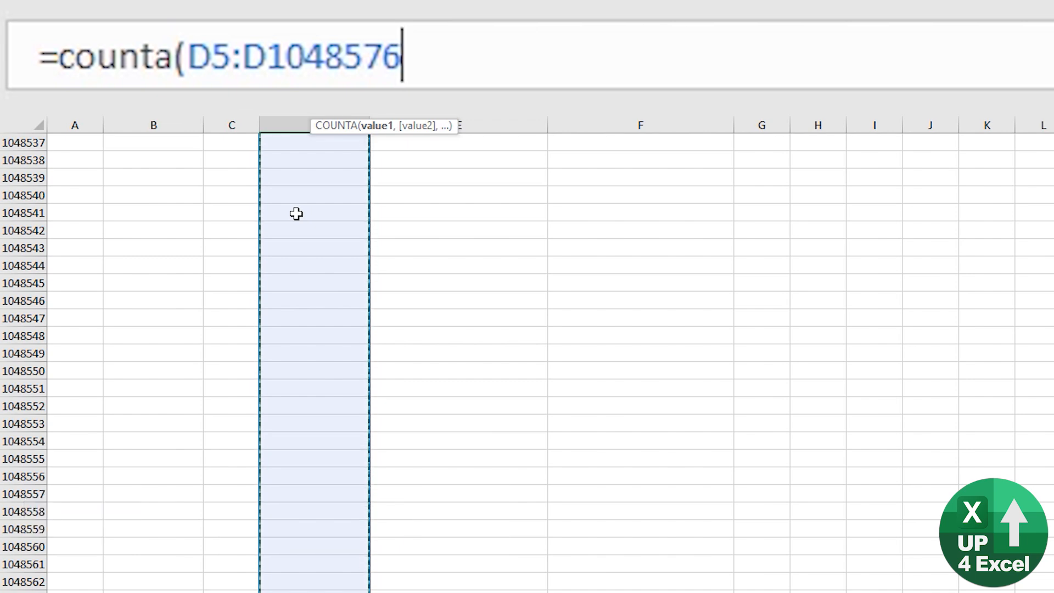
key("F4")
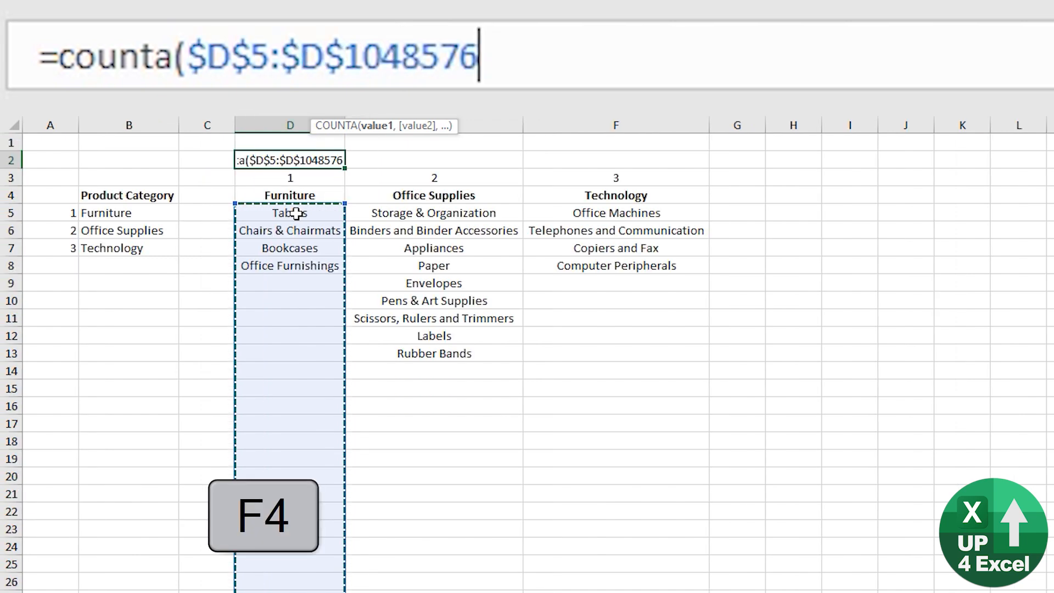
key("F4")
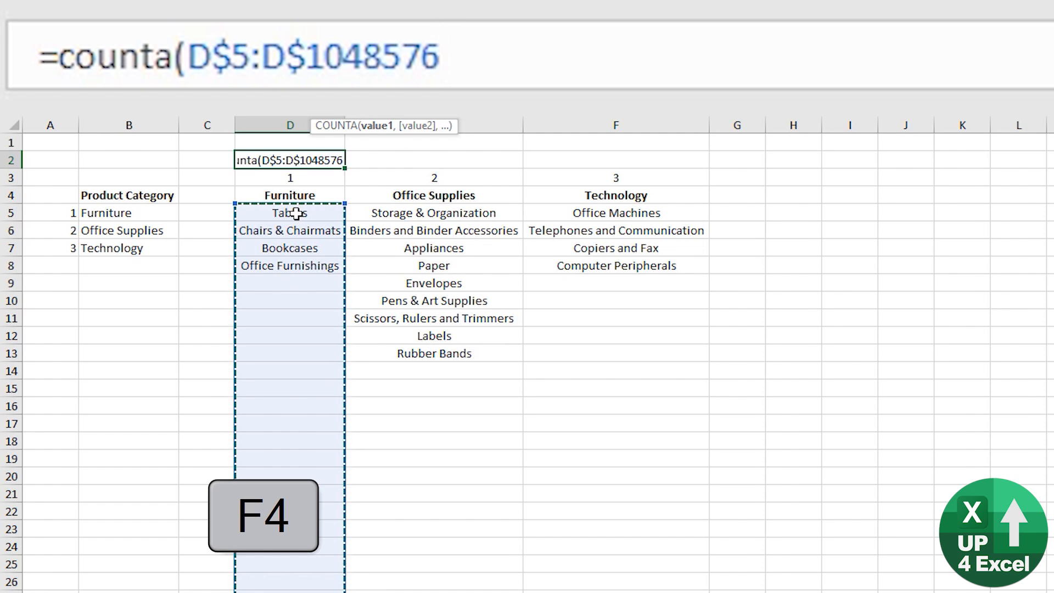
type(")")
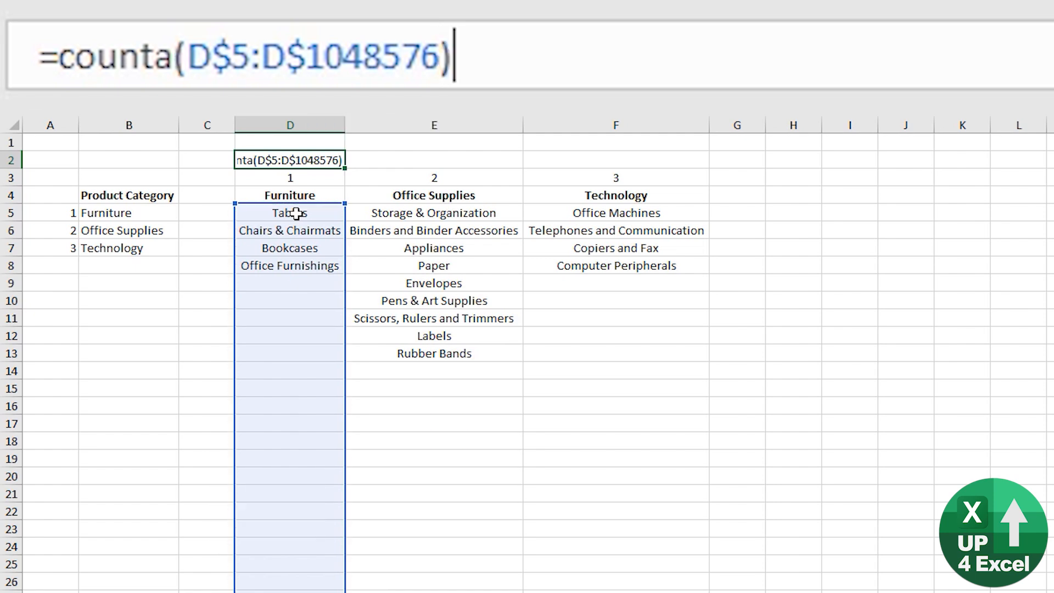
key("Return")
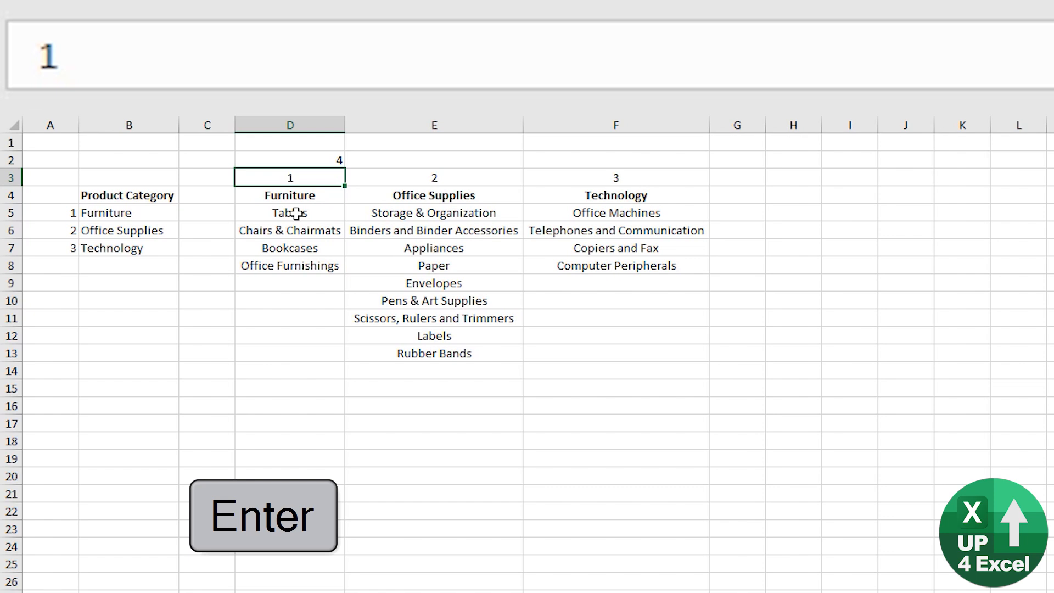
- Add Door as a test entry below the Furniture list in D9
key("Up")
key("Down")
key("Down")
key("Down")
key("Down")
key("Down")
key("Down")
key("Down")
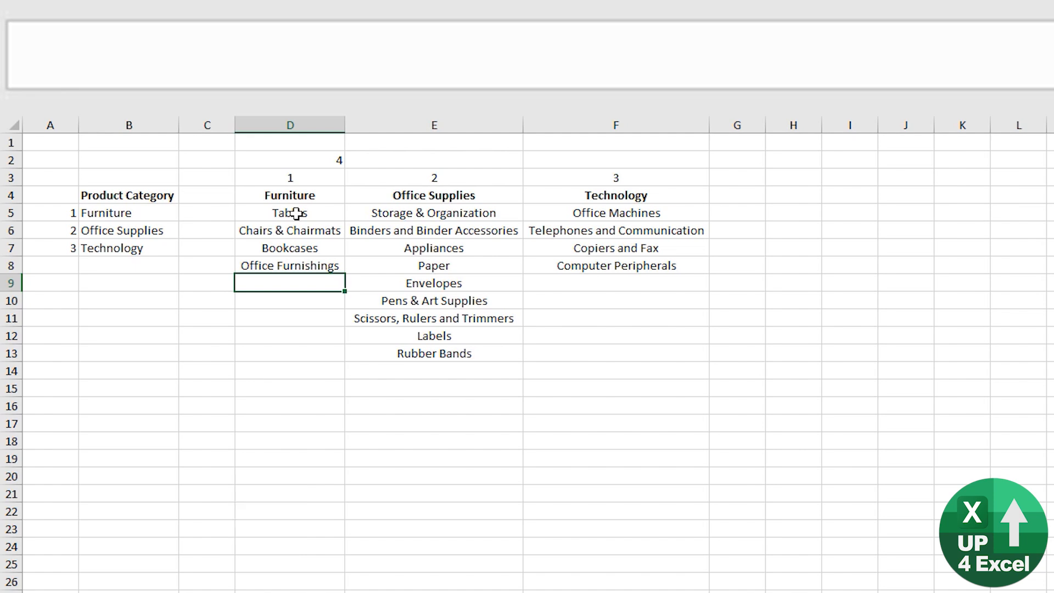
type("Door")
key("Return")
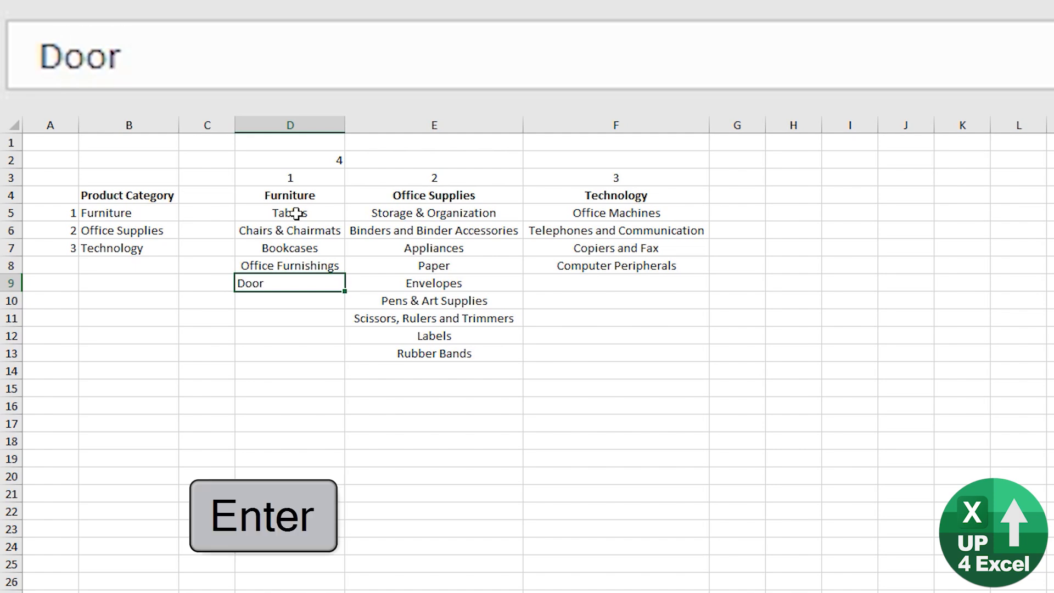
- Check the Furniture count in D2 and clear the Door entry from D9
key("Up")
key("Up")
key("Up")
key("Up")
key("Up")
key("Up")
key("Up")
key("Up")
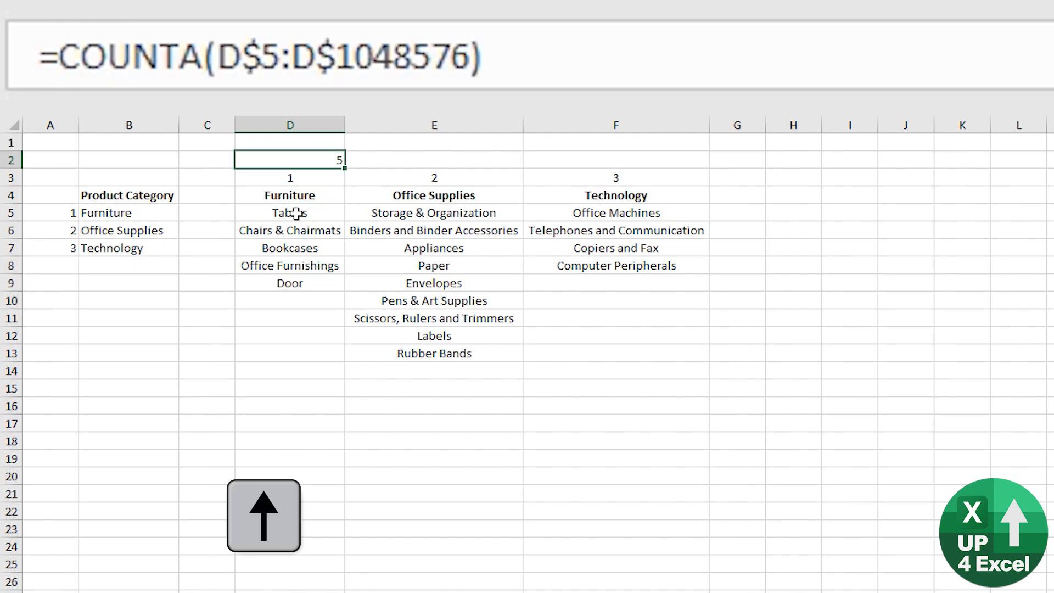
key("ctrl+Down")
key("Delete")
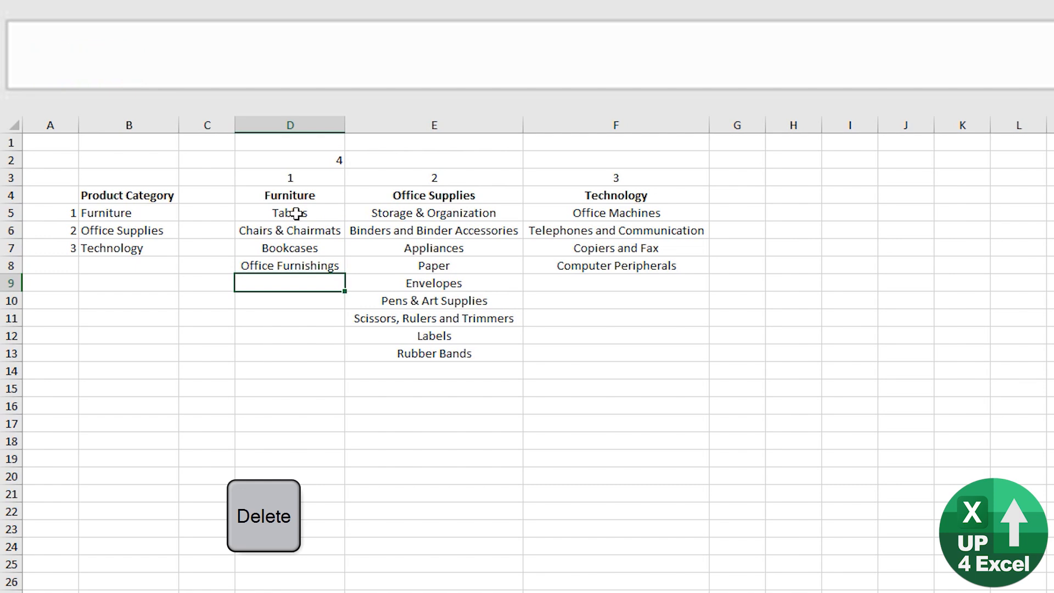
- Copy the Furniture count formula from D2 across to E2:F2 for Office Supplies and Technology
key("Up")
key("Up")
key("Up")
key("Up")
key("Up")
key("Up")
key("Up")
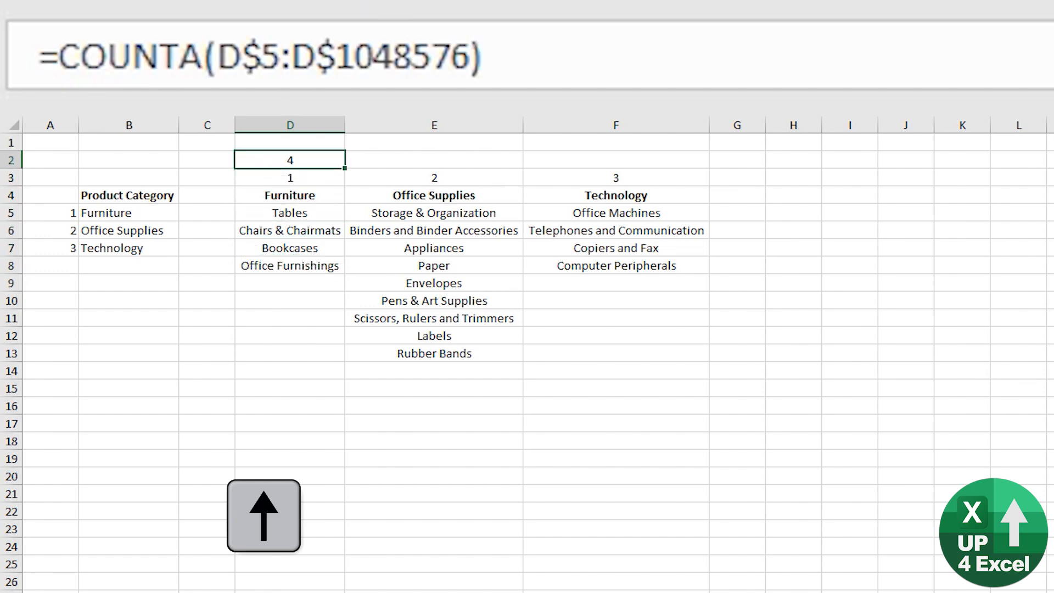
key("ctrl+c")
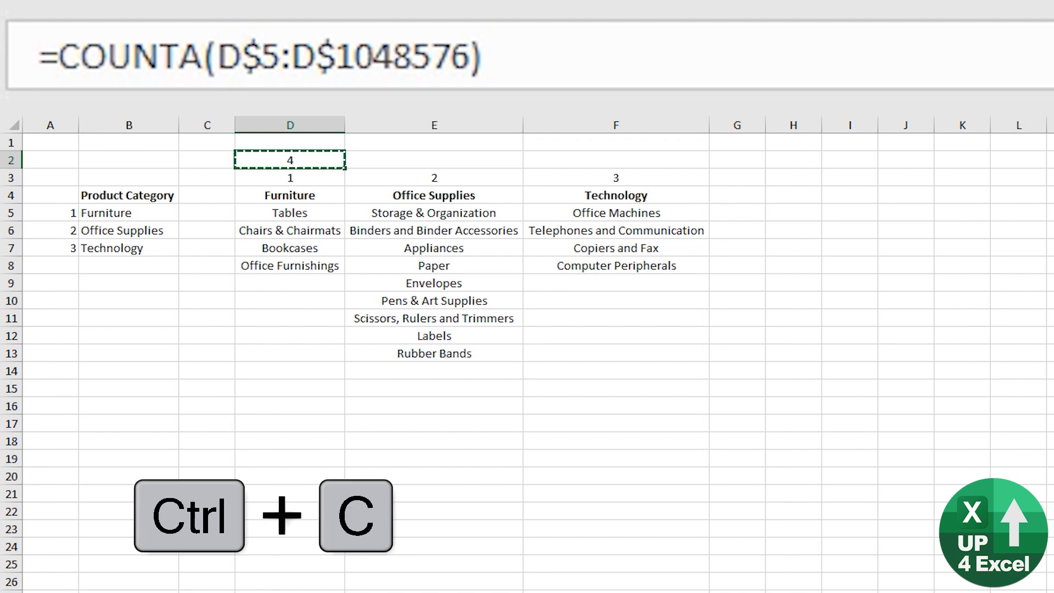
key("shift+Right")
key("shift+Right")
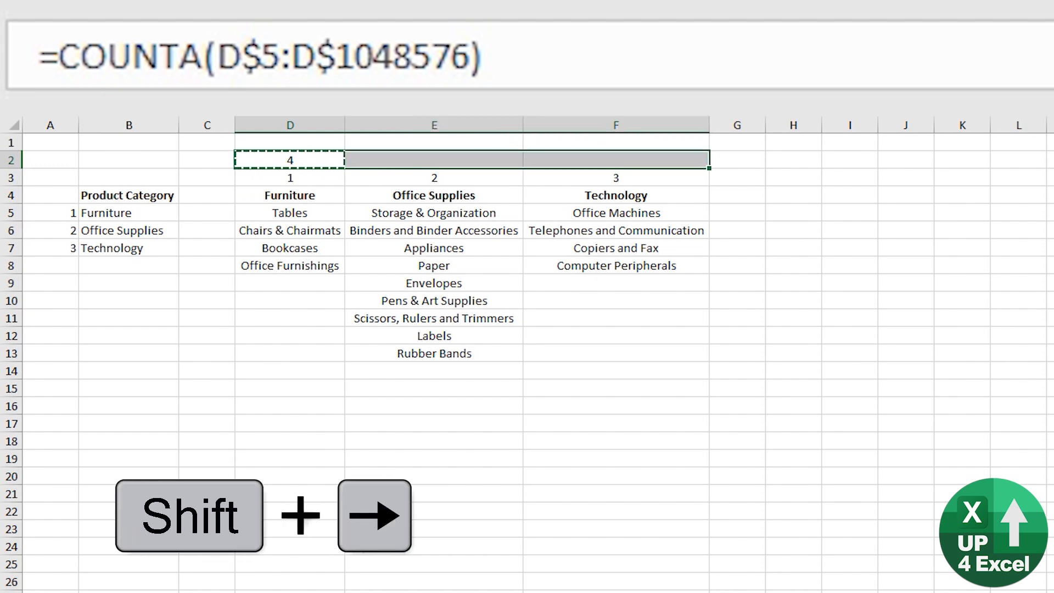
key("Return")
- Label C2 as Count and C3 as List Number, and fit column C's width to its text
key("Left")
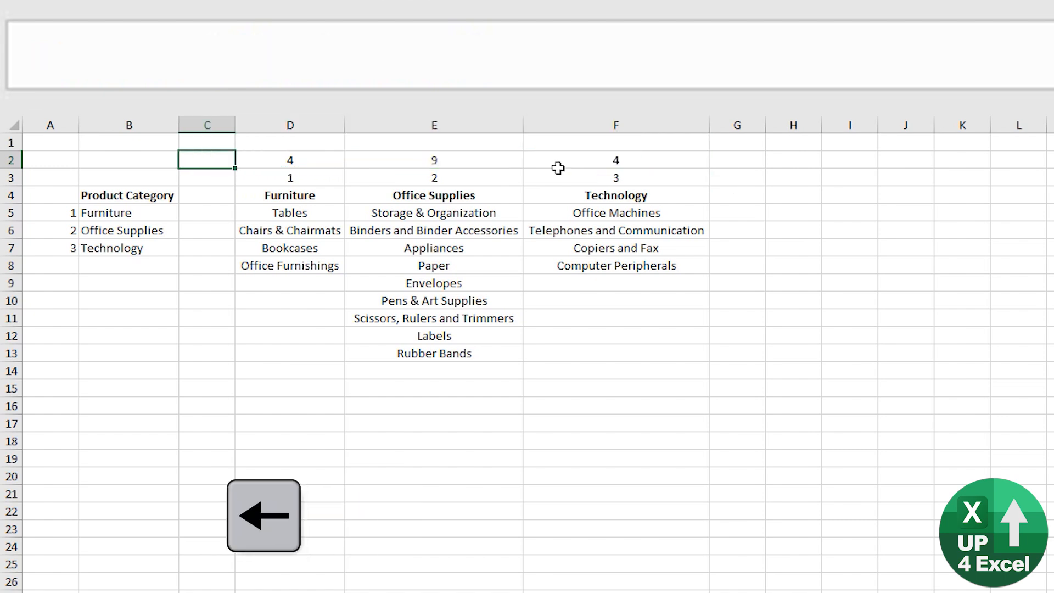
type("Count")
key("Return")
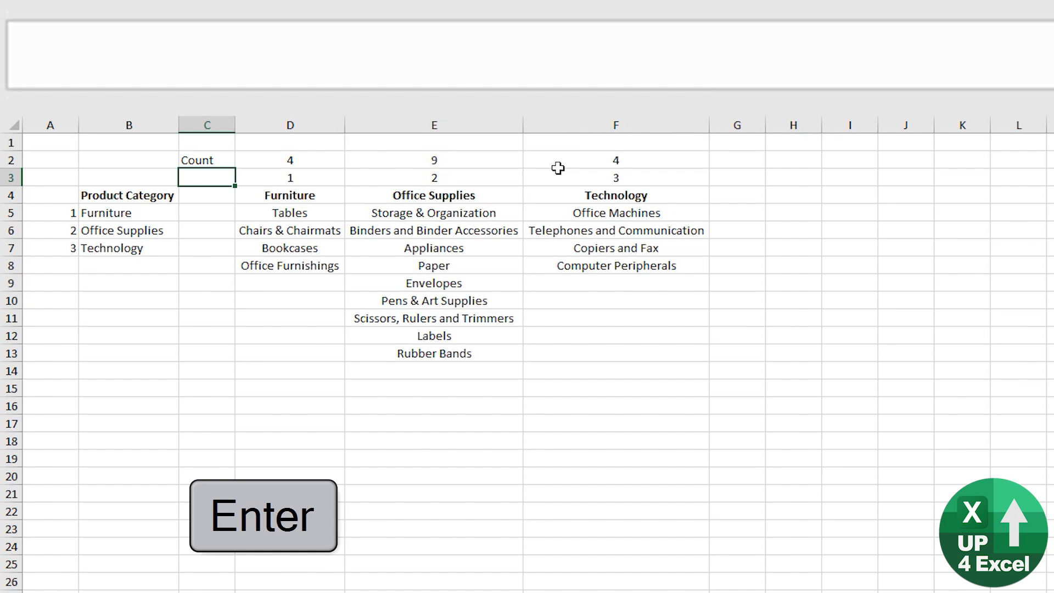
type("List Number")
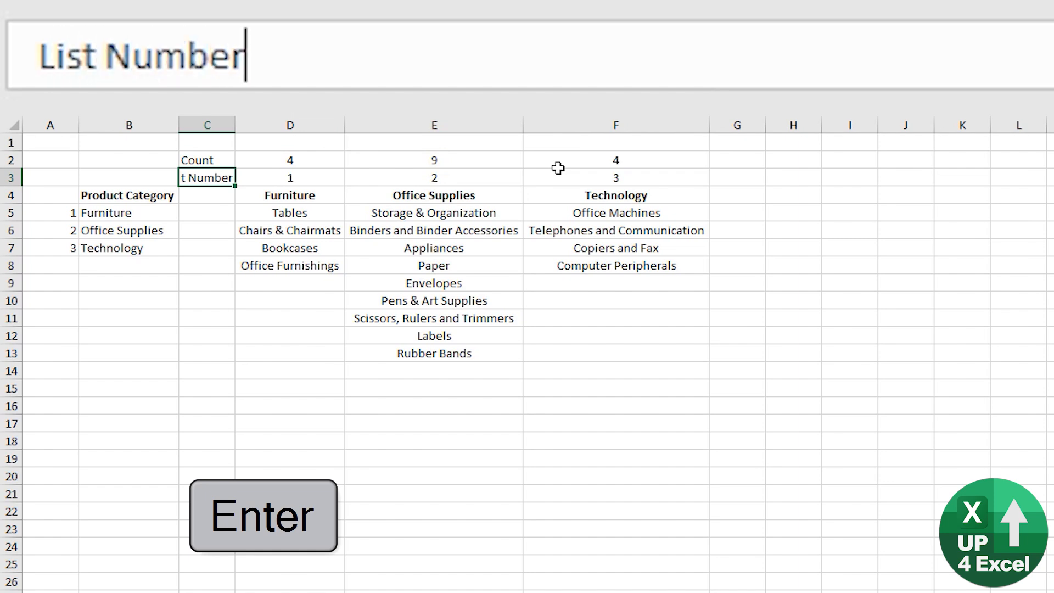
key("Return")
key("Up")
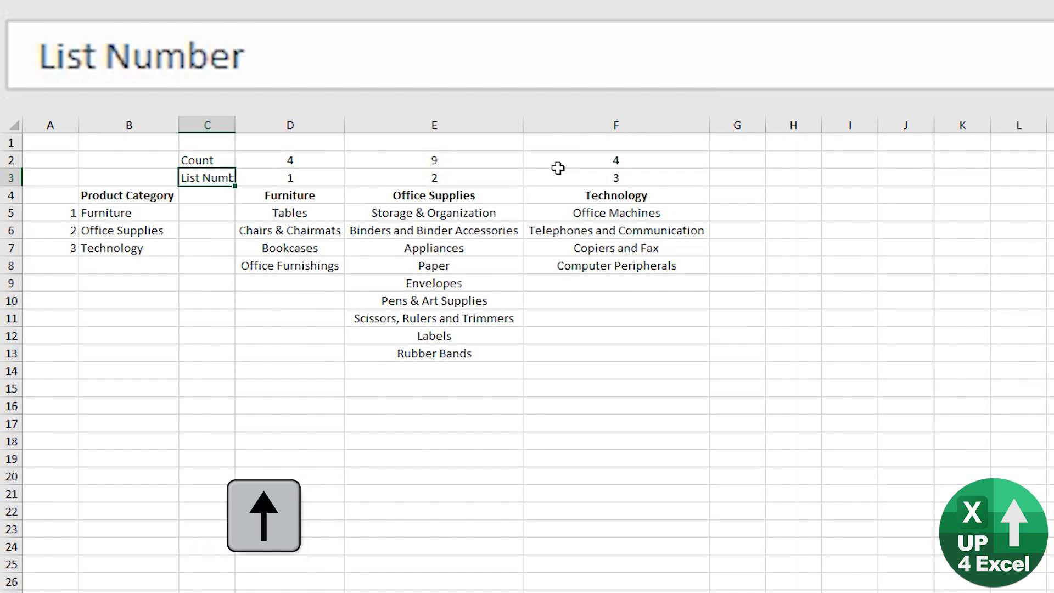
double_click(240, 127)
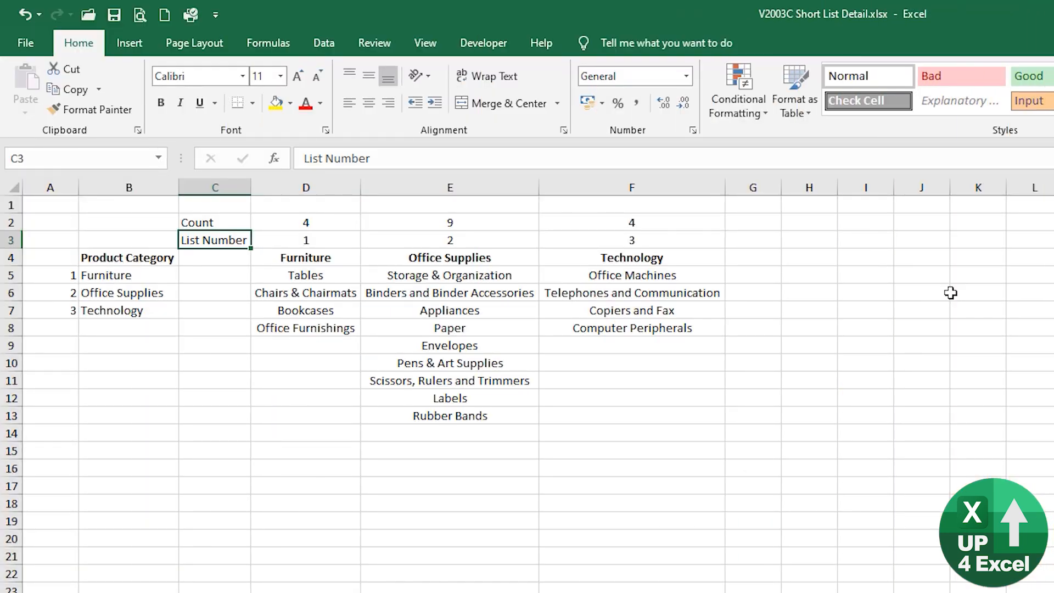
- Group columns A:F and test the outline by collapsing and re-expanding the group
left_click(117, 261)
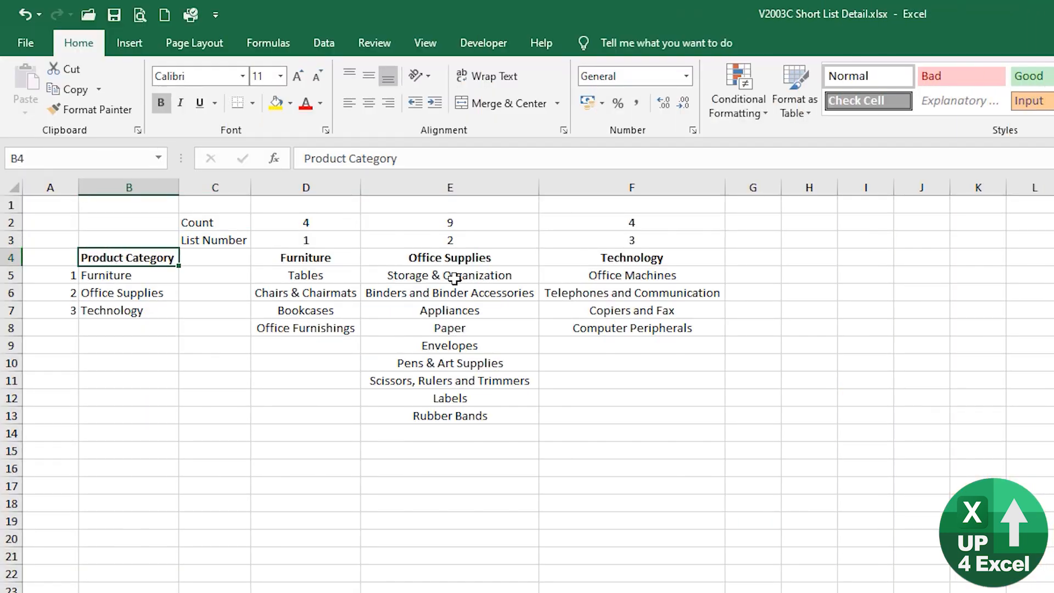
left_click_drag(706, 186, 82, 188)
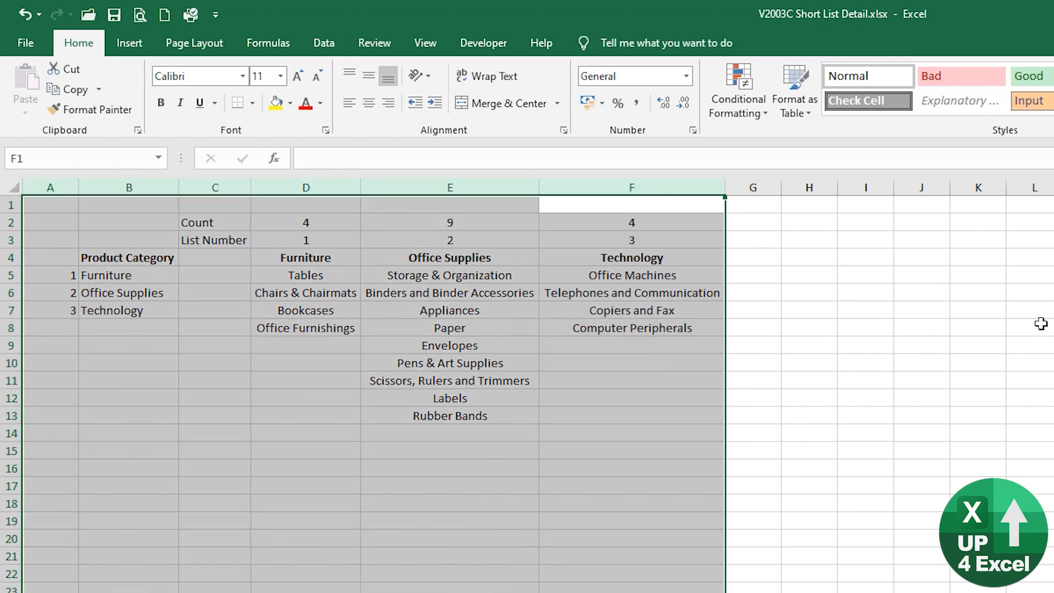
key("shift+alt+Right")
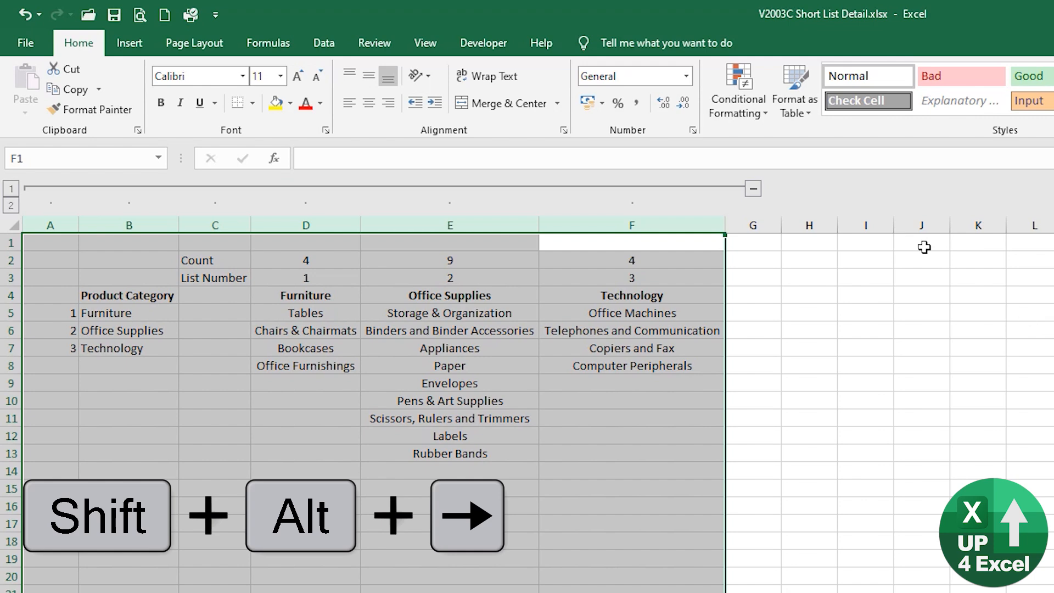
left_click(753, 188)
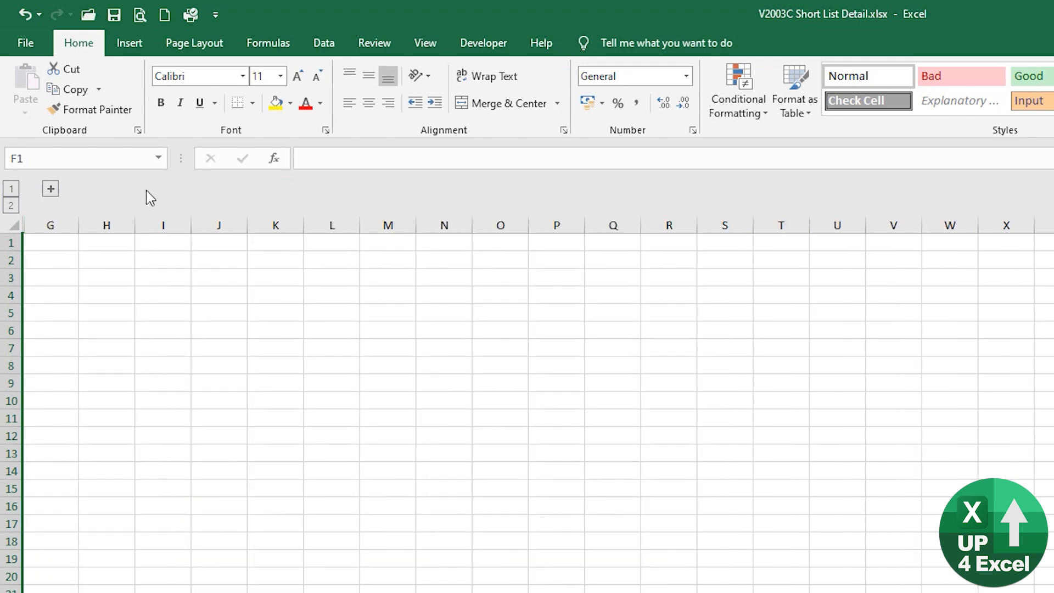
left_click(50, 189)
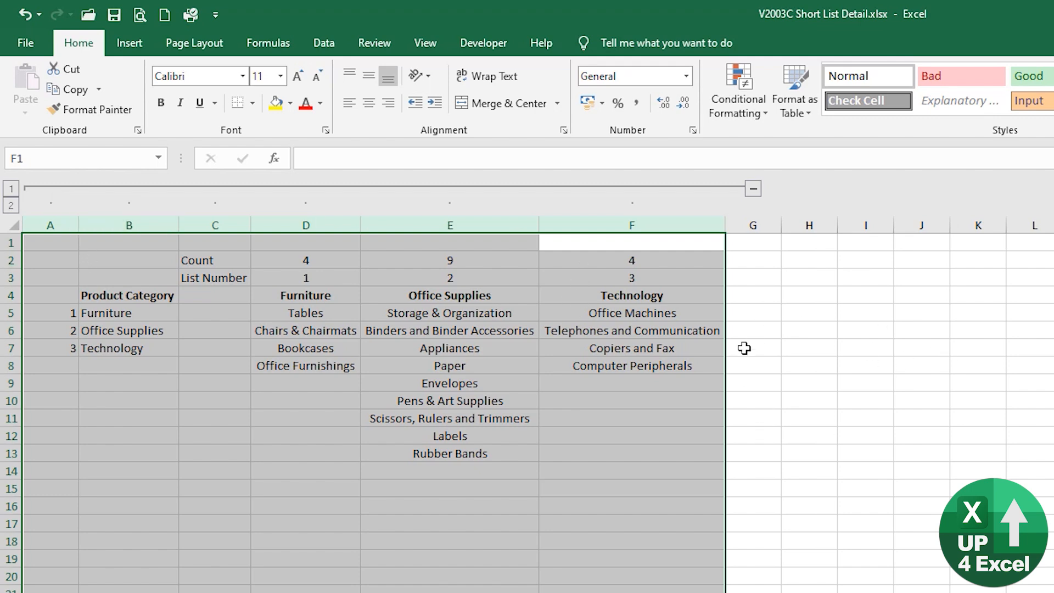
- Copy the Product Category heading from B4 to H3 and fit column H's width to its text
left_click(808, 297)
left_click(170, 295)
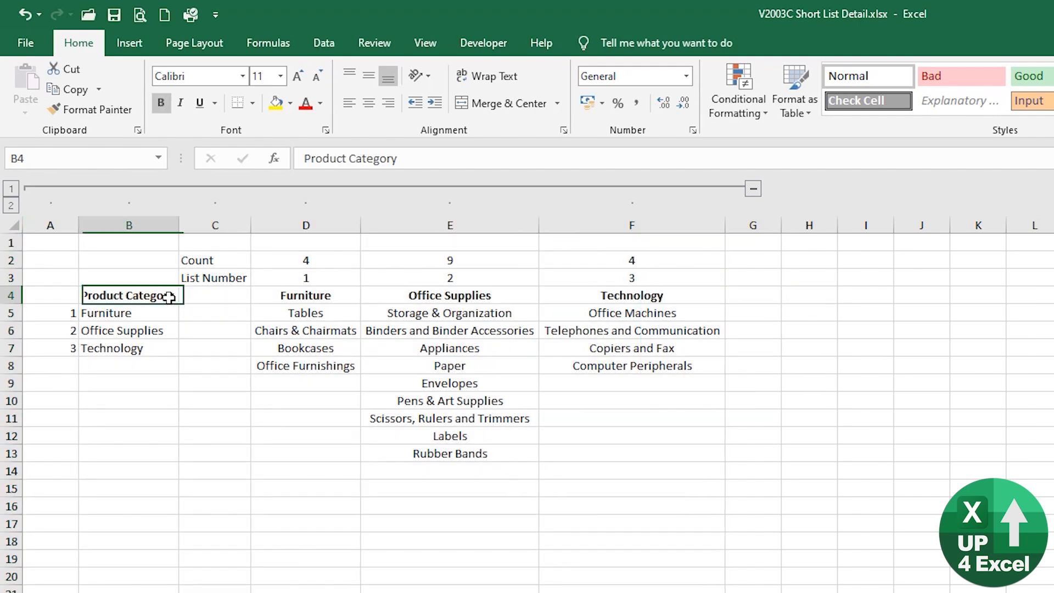
key("ctrl+c")
left_click(804, 277)
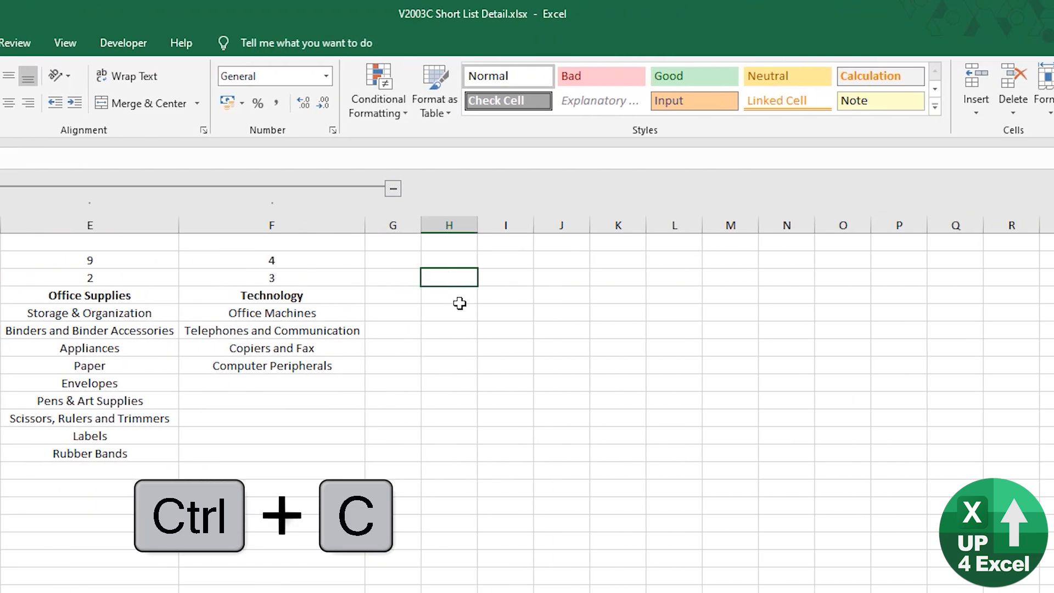
key("ctrl+v")
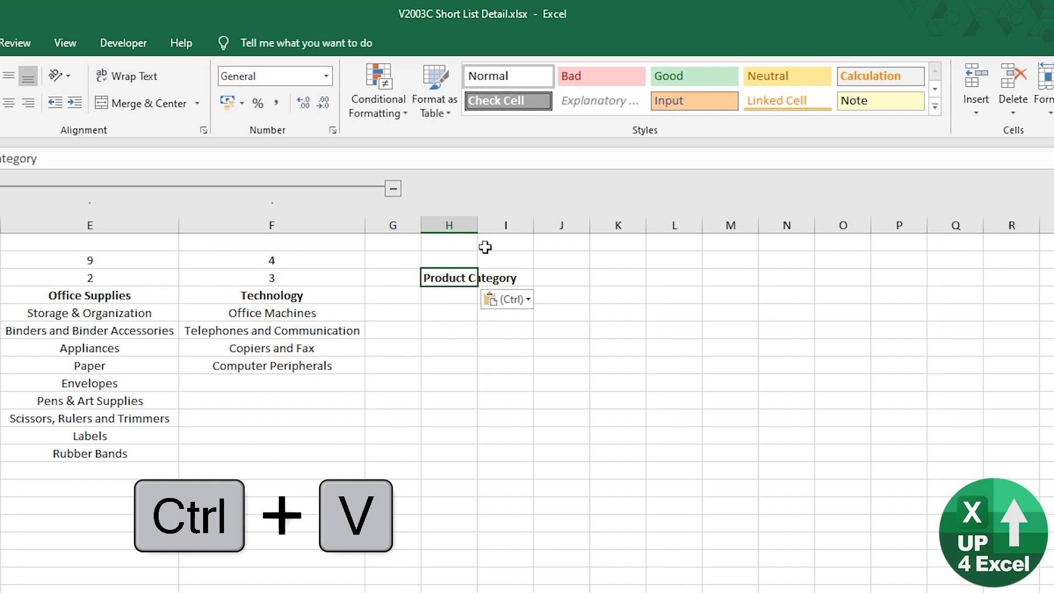
double_click(478, 225)
- Look up the Combo Box form control and check in the ribbon customization options whether Developer is enabled
left_click(556, 280)
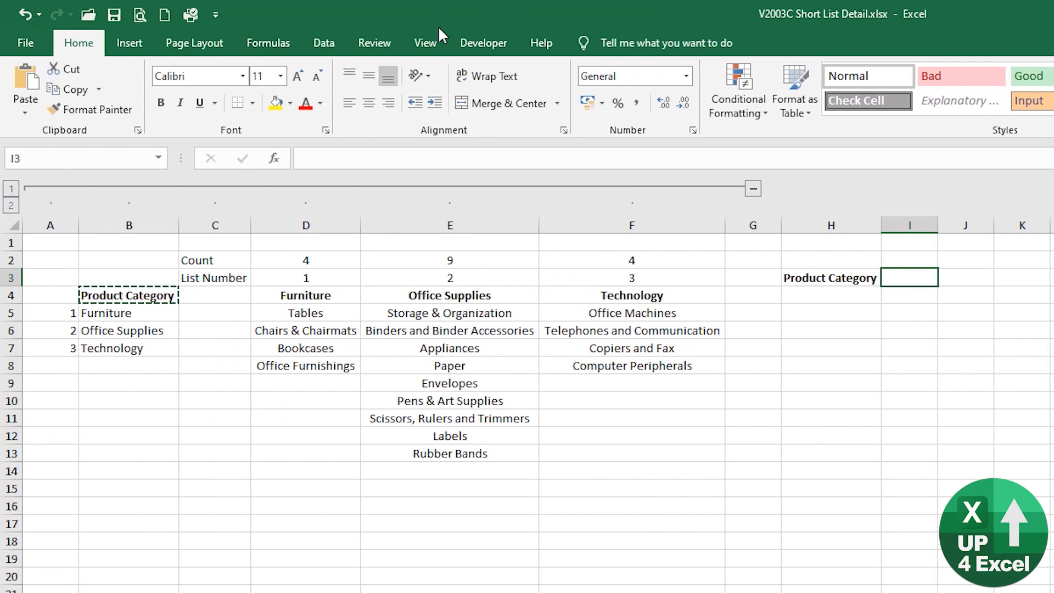
left_click(481, 46)
left_click(381, 108)
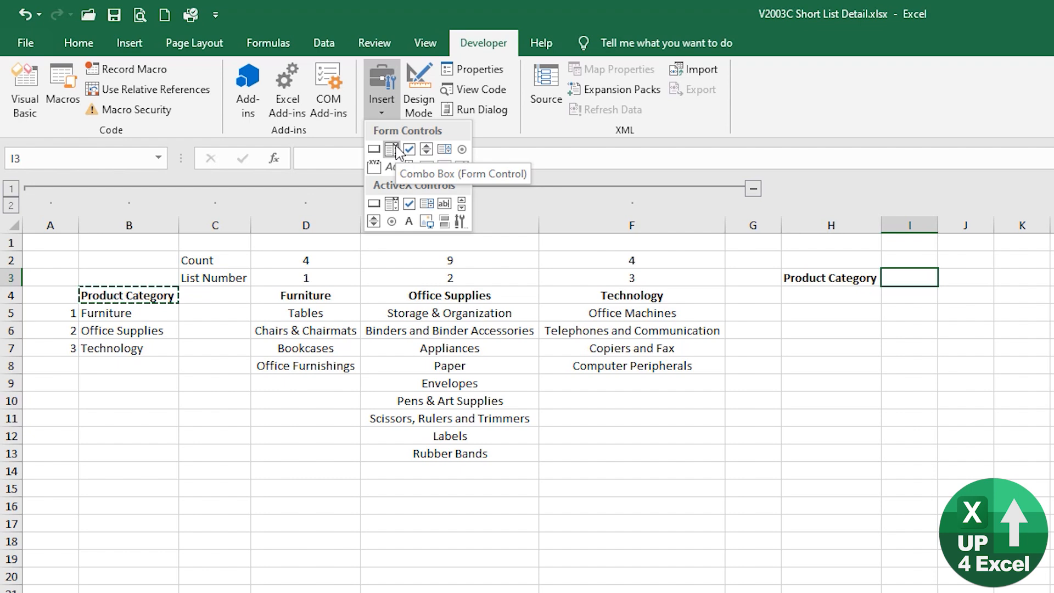
left_click(478, 46)
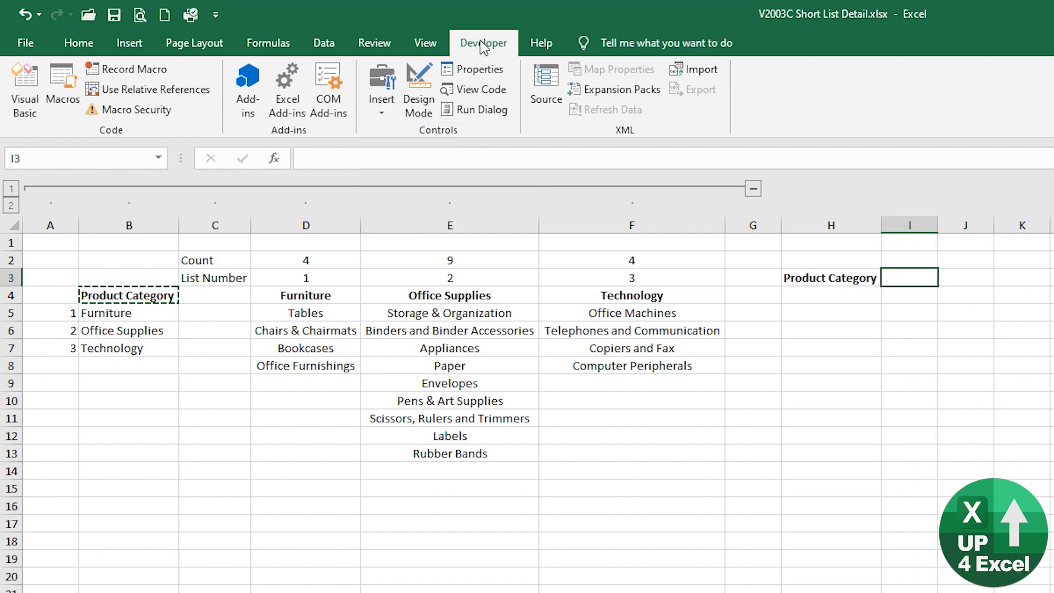
left_click(215, 15)
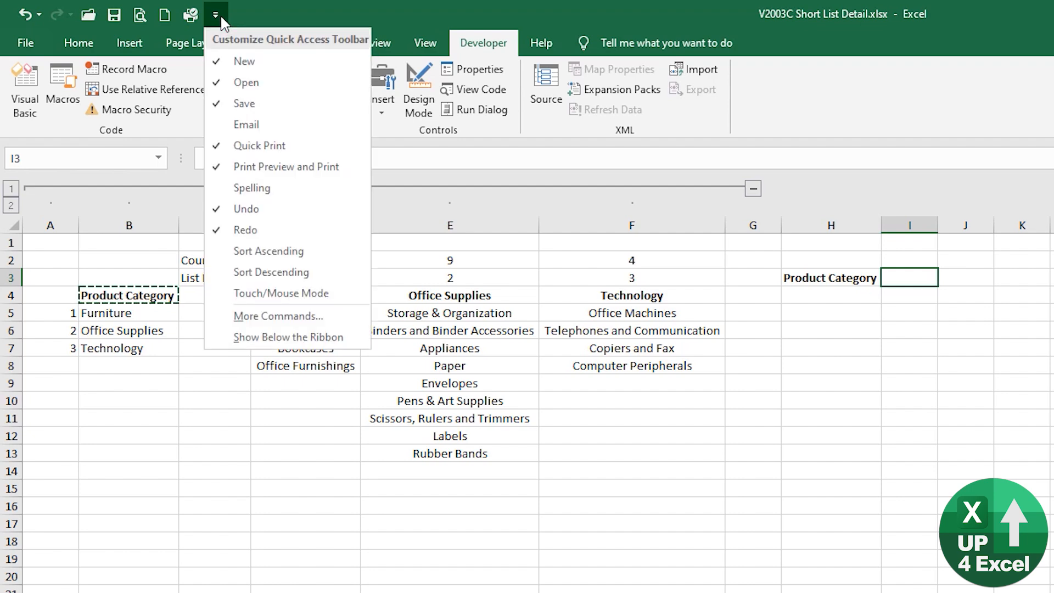
left_click(311, 317)
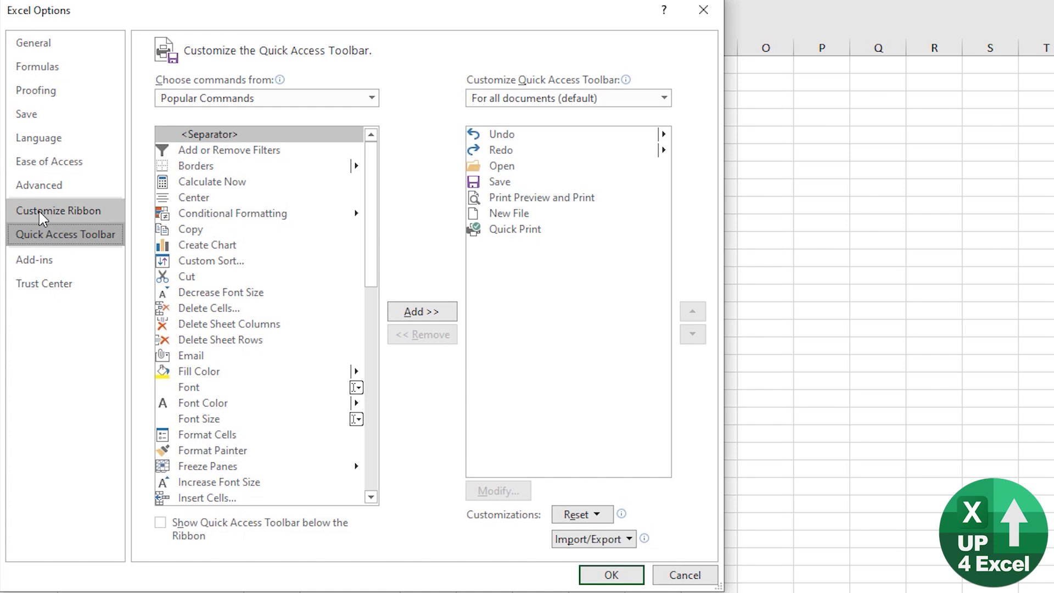
left_click(42, 216)
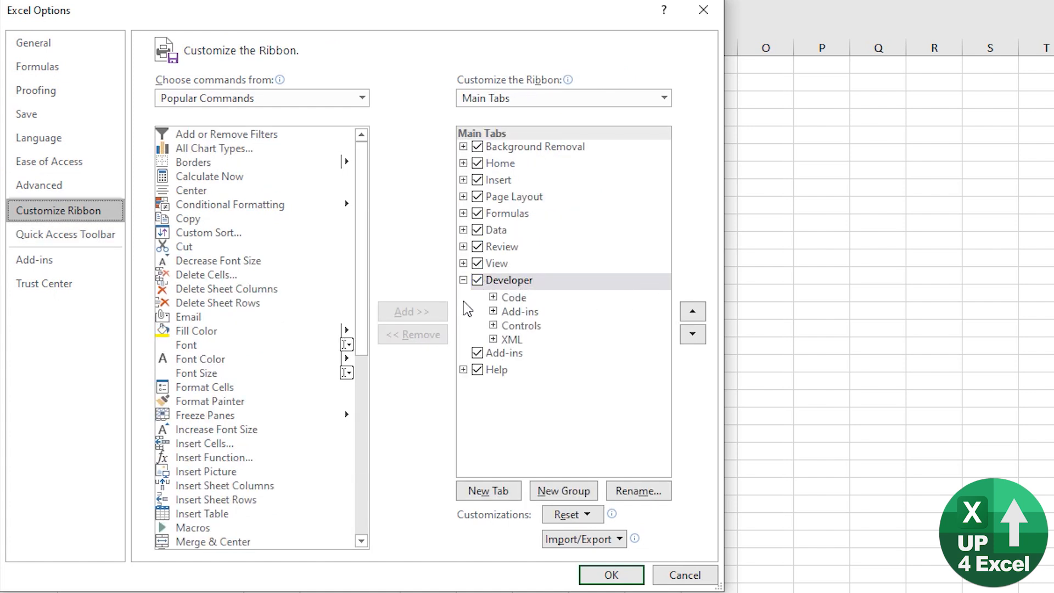
left_click(611, 575)
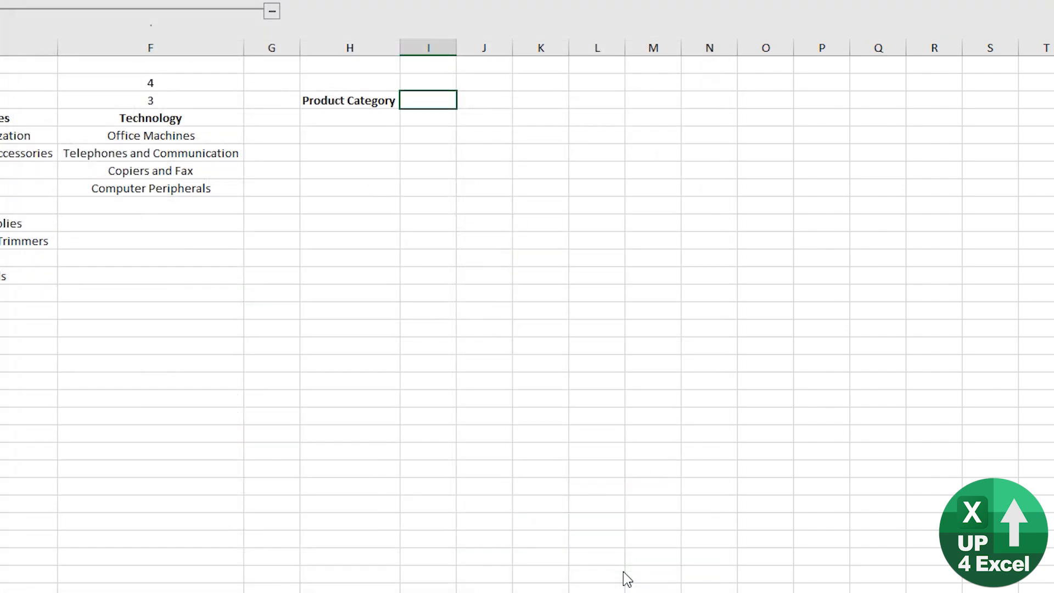
- Insert a Combo Box form control beside the Product Category label and align its start with cell I3
left_click(381, 60)
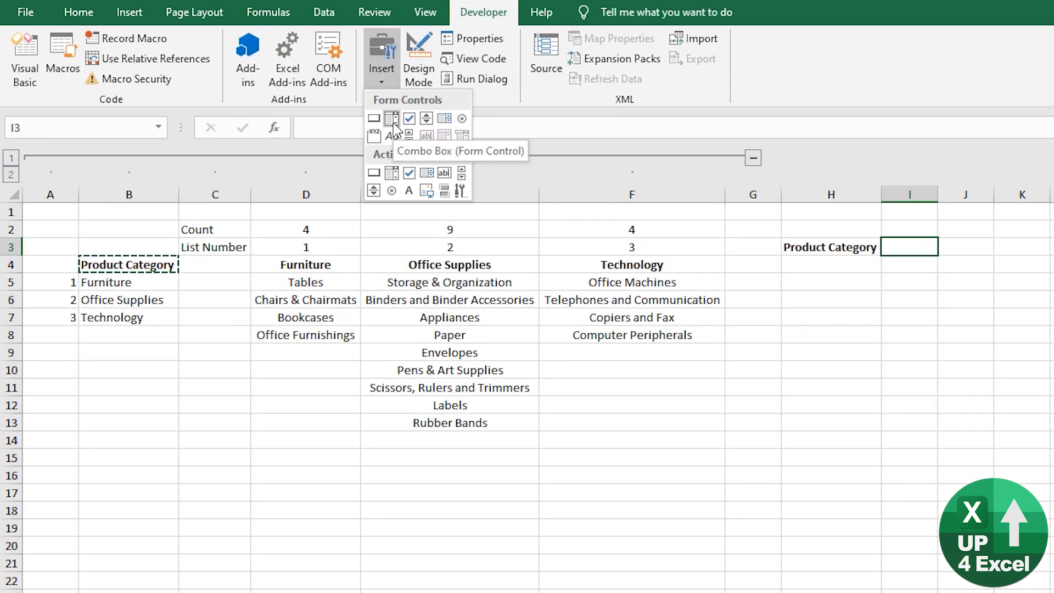
left_click(394, 129)
left_click(381, 69)
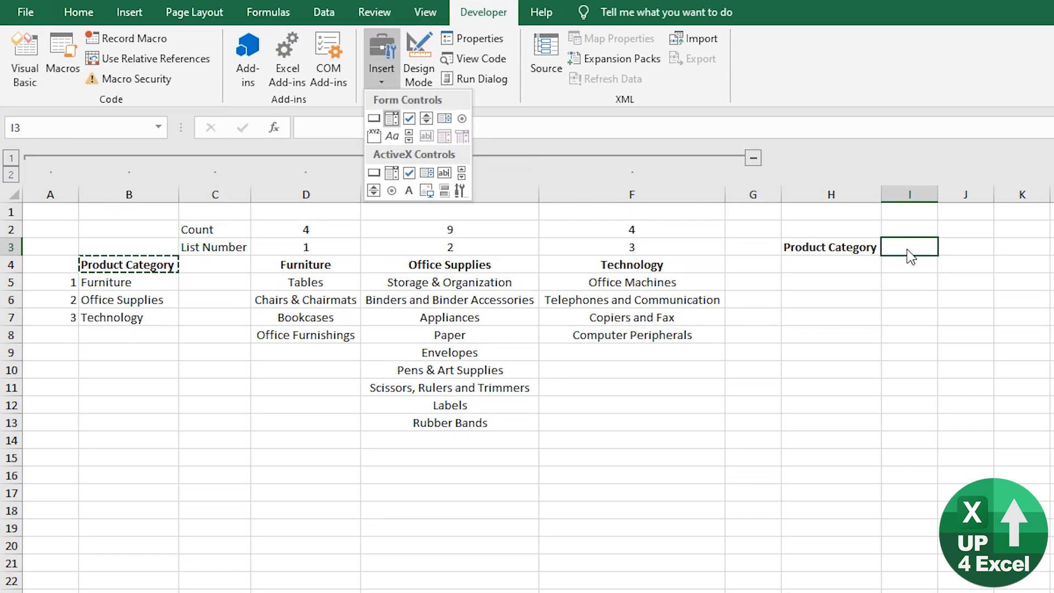
left_click(394, 132)
left_click_drag(223, 108, 563, 140)
left_click_drag(710, 112, 716, 140)
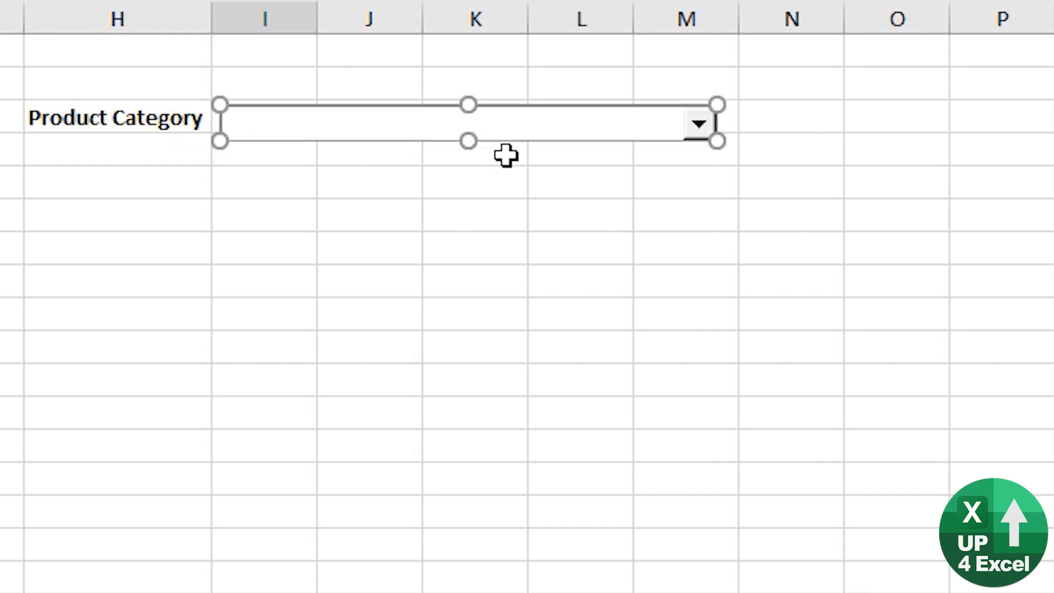
mouse_move(520, 136)
left_mouse_down()
mouse_move(509, 118)
mouse_move(542, 116)
mouse_move(551, 137)
mouse_move(504, 139)
mouse_move(502, 155)
mouse_move(494, 124)
mouse_move(499, 153)
mouse_move(499, 142)
left_mouse_up()
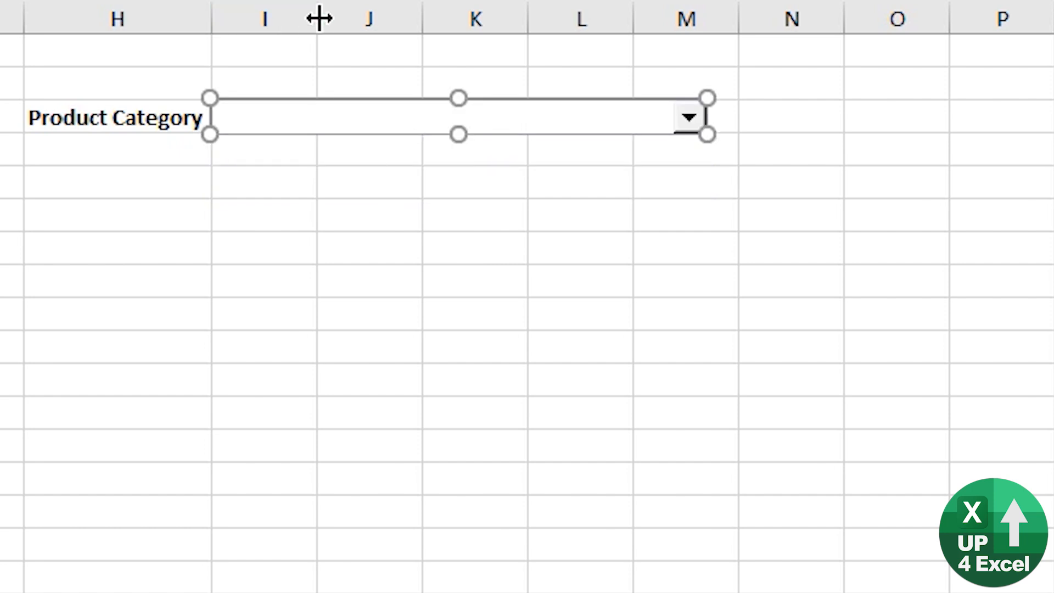
- Widen column I and resize the combo box to fit within cell I3
left_click_drag(318, 17, 443, 9)
left_click_drag(567, 10, 487, 7)
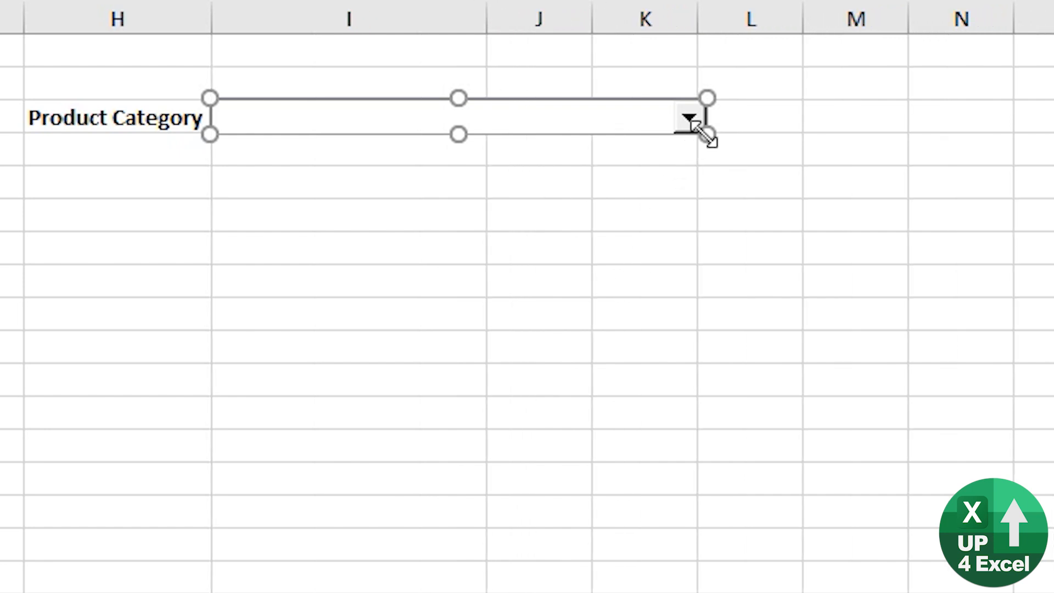
left_click_drag(706, 134, 501, 127)
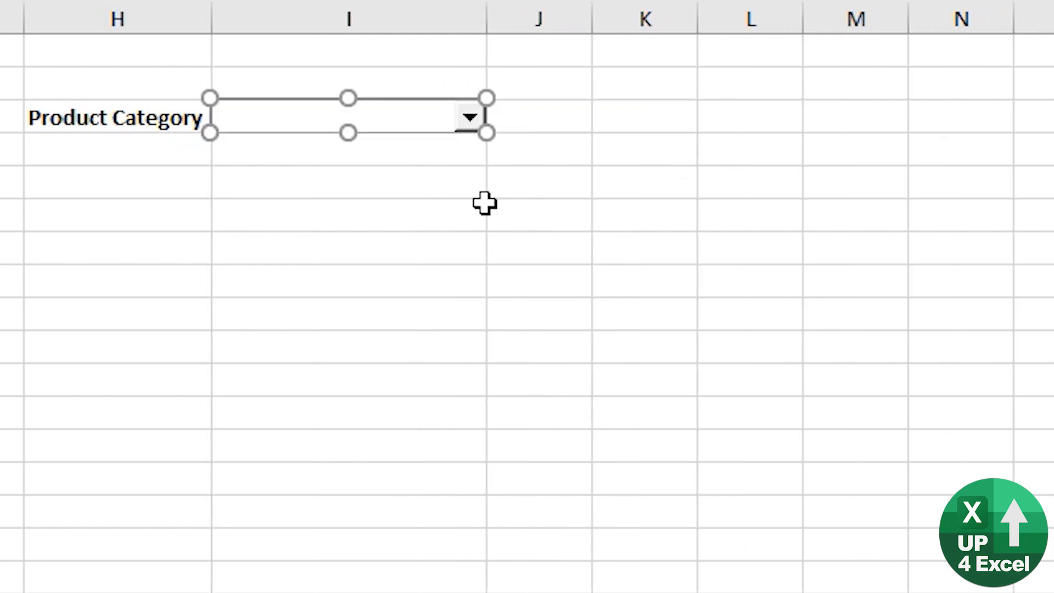
left_click(413, 176)
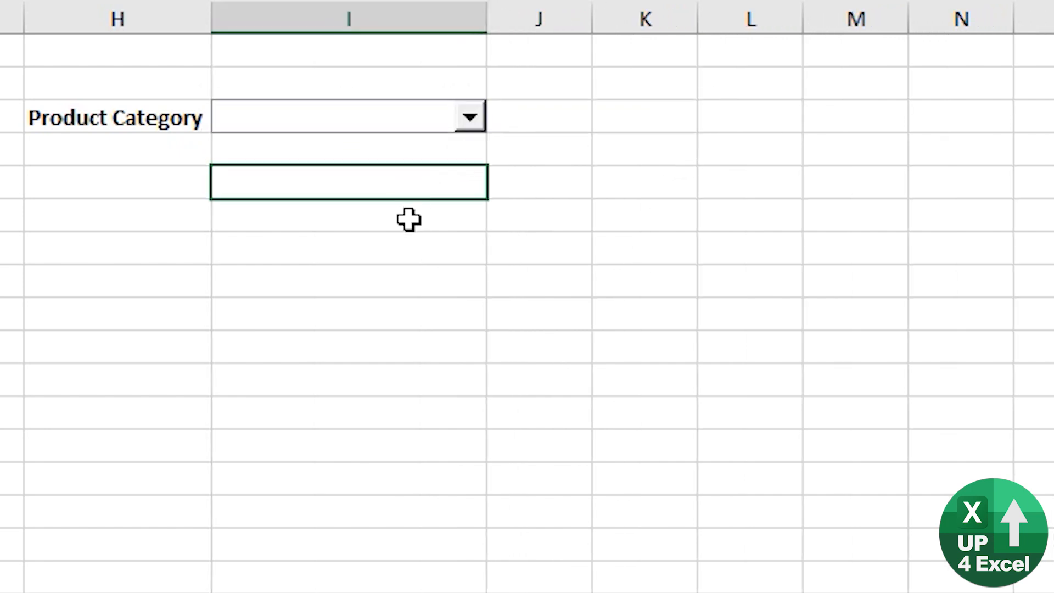
left_click(401, 114)
left_click(401, 115)
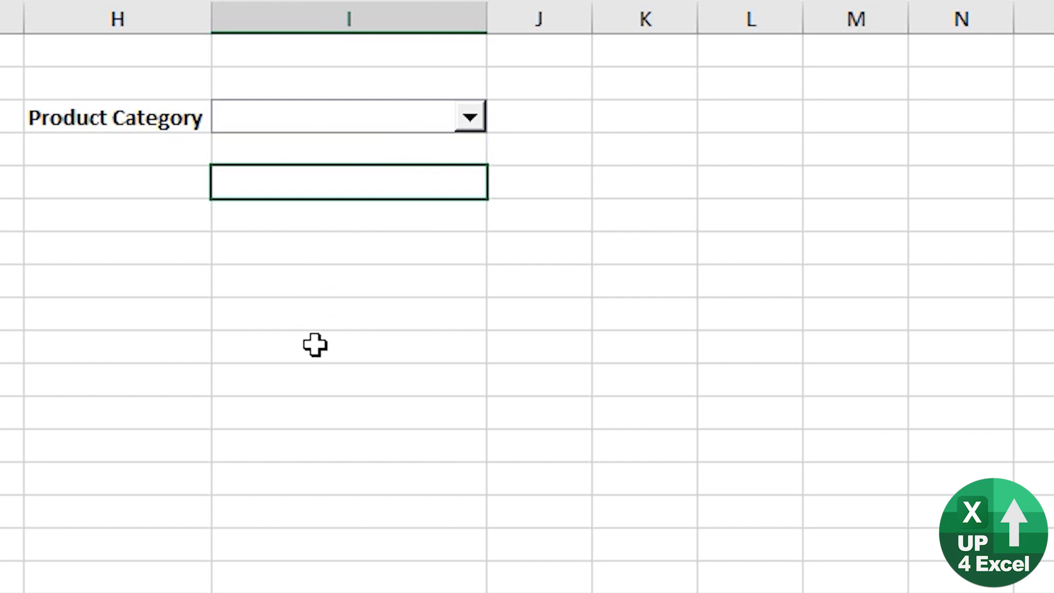
- Set the combo box's input range to the category names in B5:B7 and its cell link to I4
right_click(299, 120)
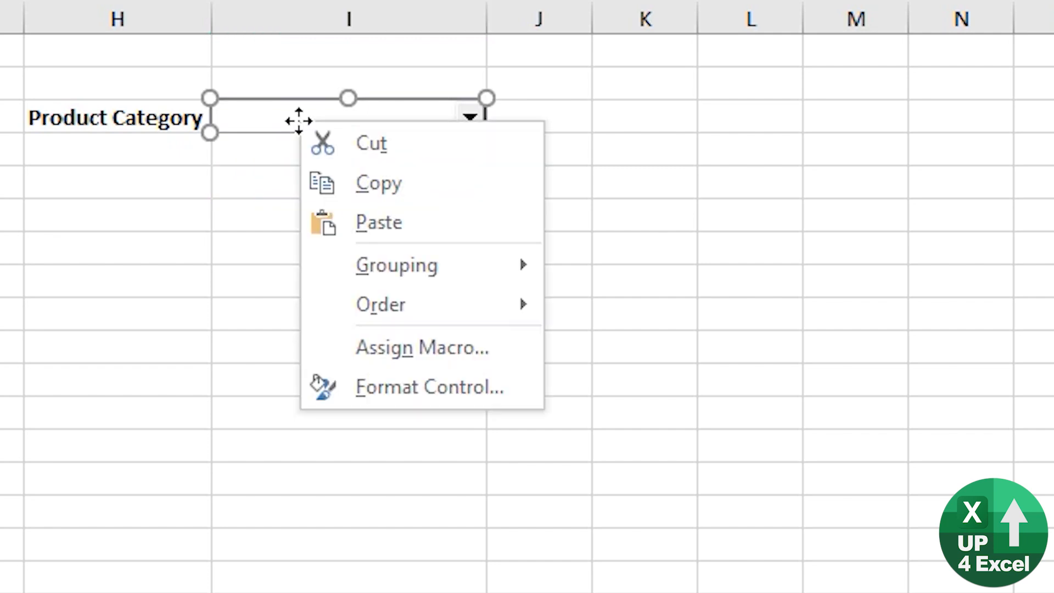
left_click(490, 396)
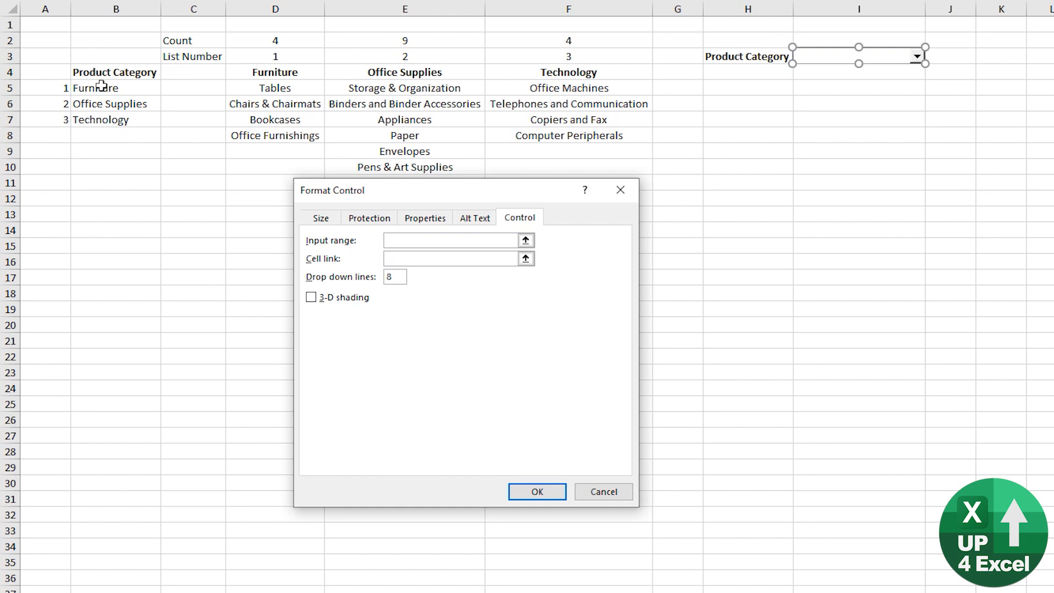
left_click_drag(101, 86, 100, 119)
left_click(430, 260)
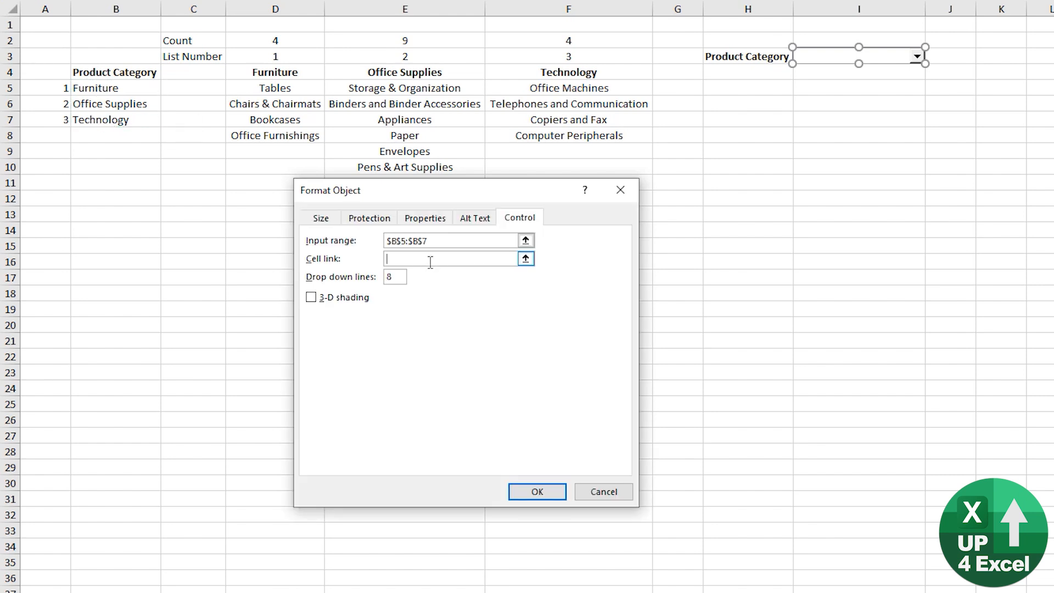
left_click(833, 73)
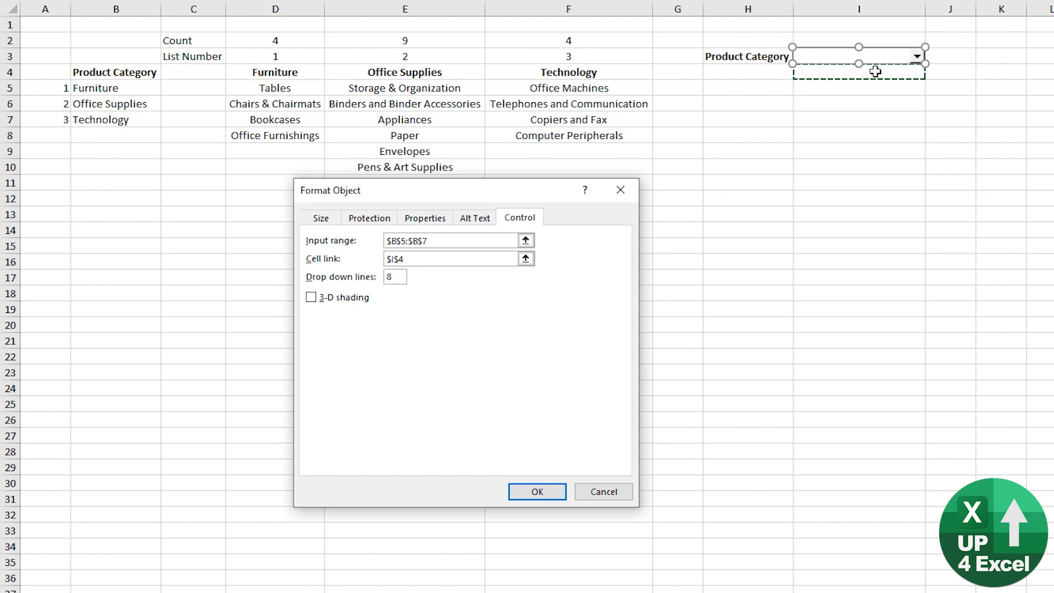
key("BackSpace")
left_click(537, 492)
- Choose Office Supplies in the Product Category combo box and left-align its linked cell I4
left_click(917, 56)
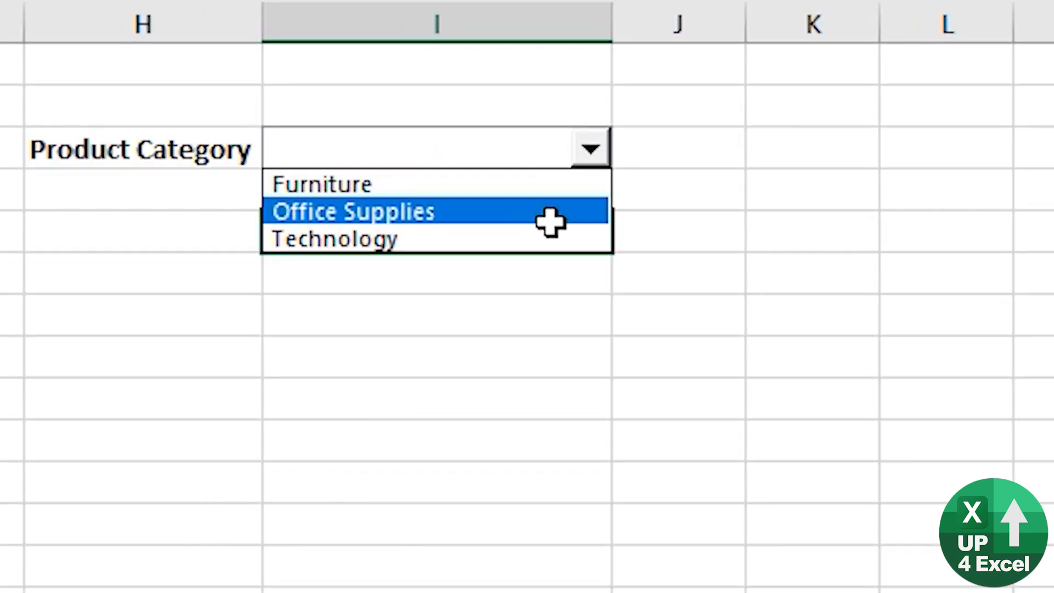
left_click(900, 80)
left_click(550, 188)
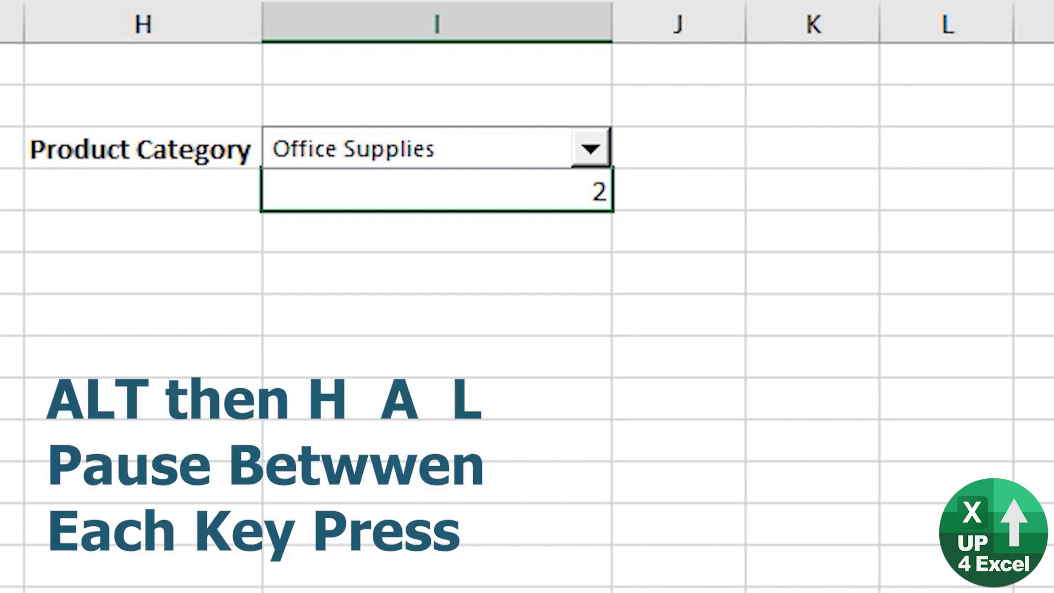
key("alt+h")
key("a")
key("l")
- Enter the label "Item choice" in H4, beside the linked cell
key("Left")
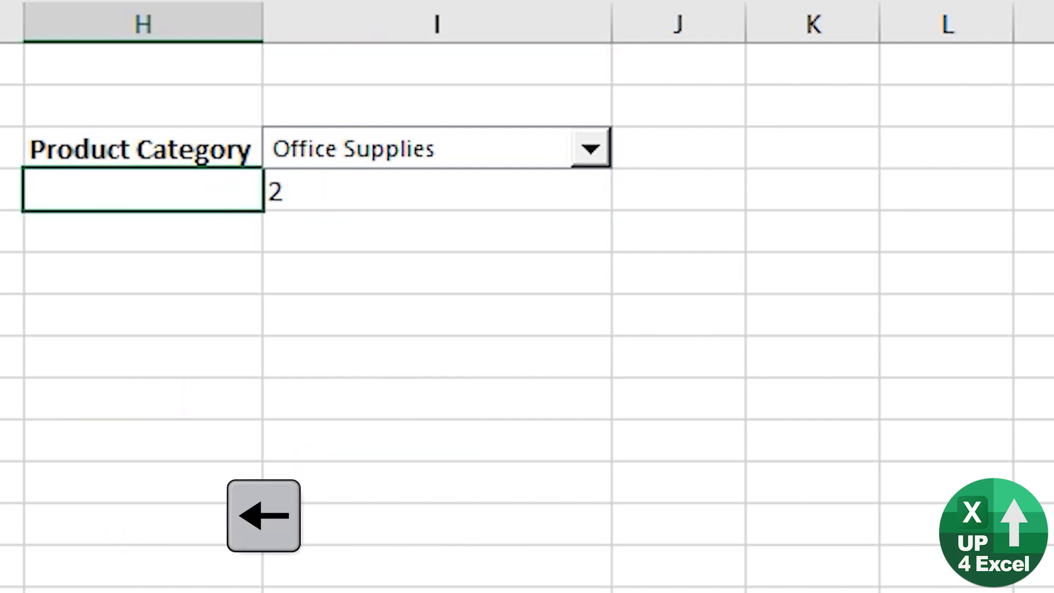
type("Item choice")
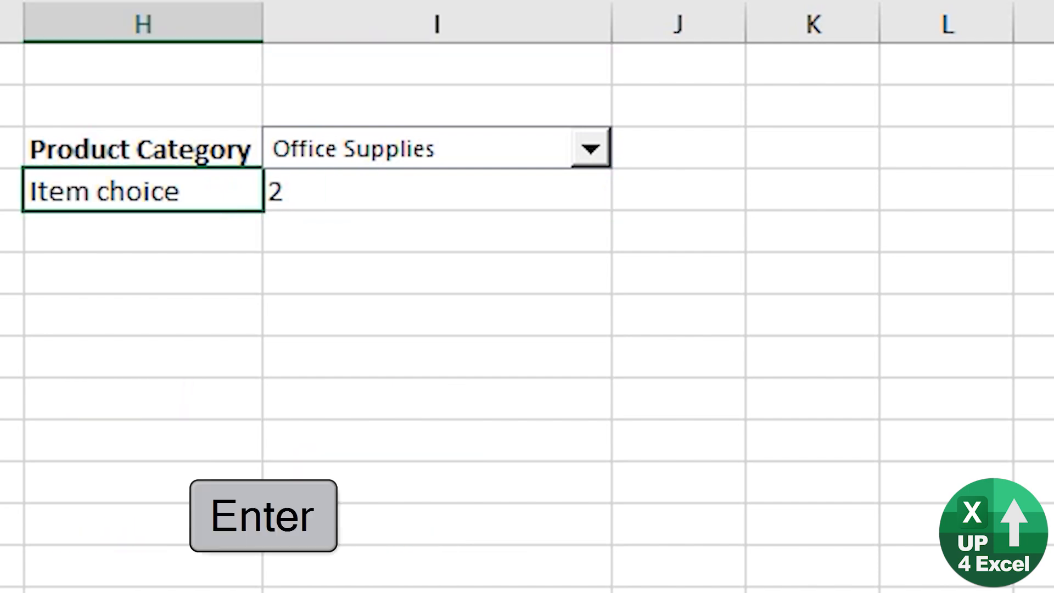
key("Return")
key("Up")
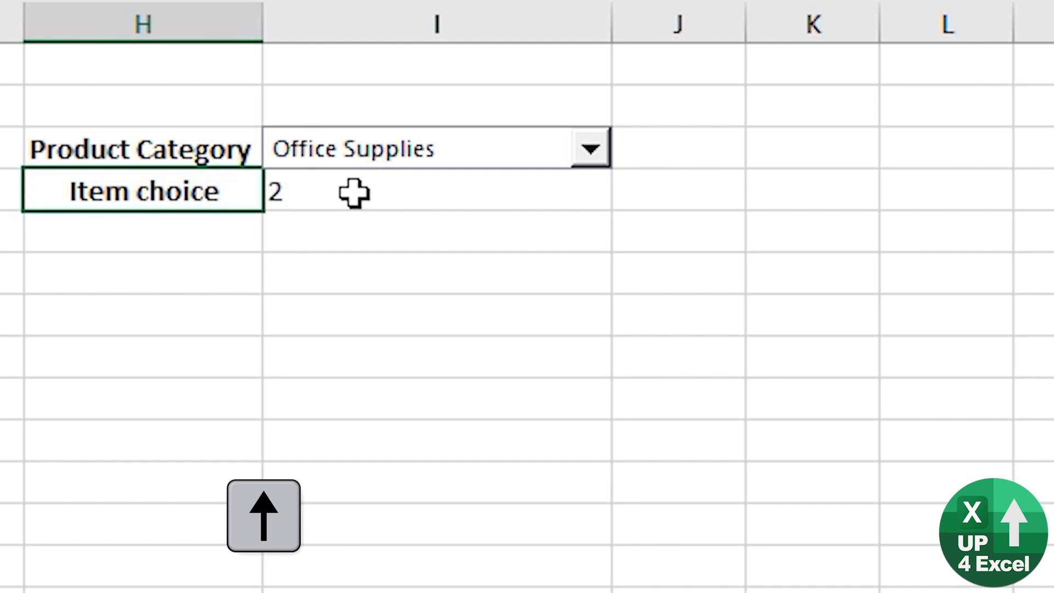
- Left-align column H and remove the bold formatting from the label in H4
left_click(110, 24)
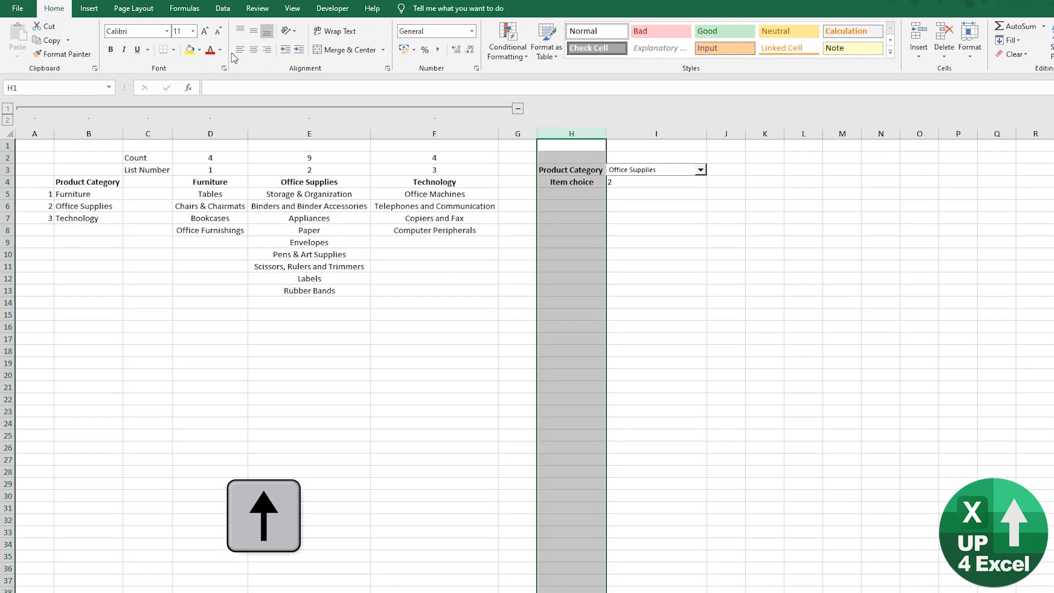
left_click(240, 49)
left_click(571, 181)
key("ctrl+b")
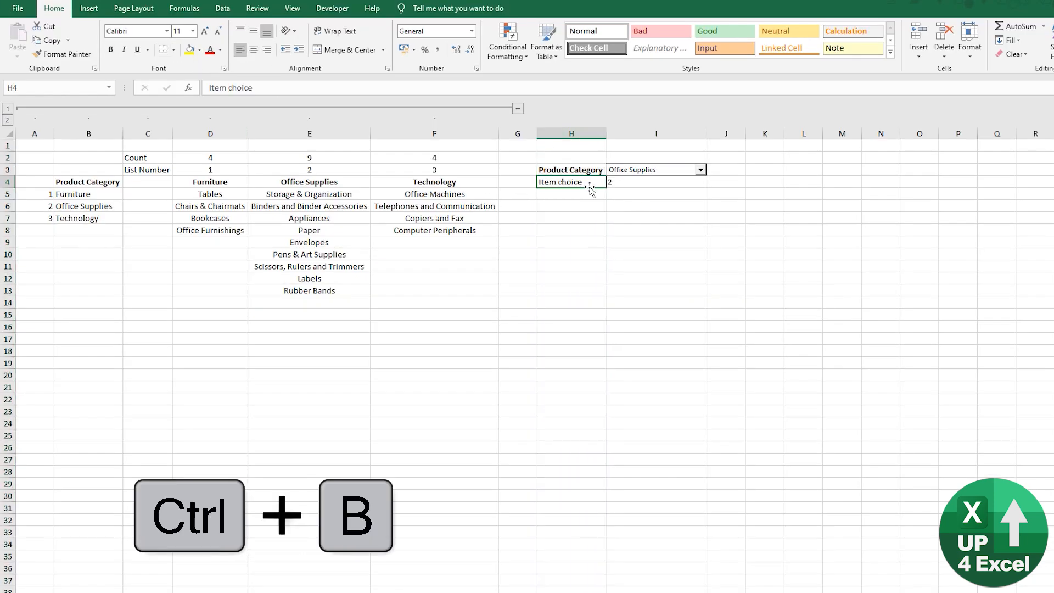
- Apply a grey font colour to the helper cells H4:I5
left_click_drag(603, 184, 655, 182)
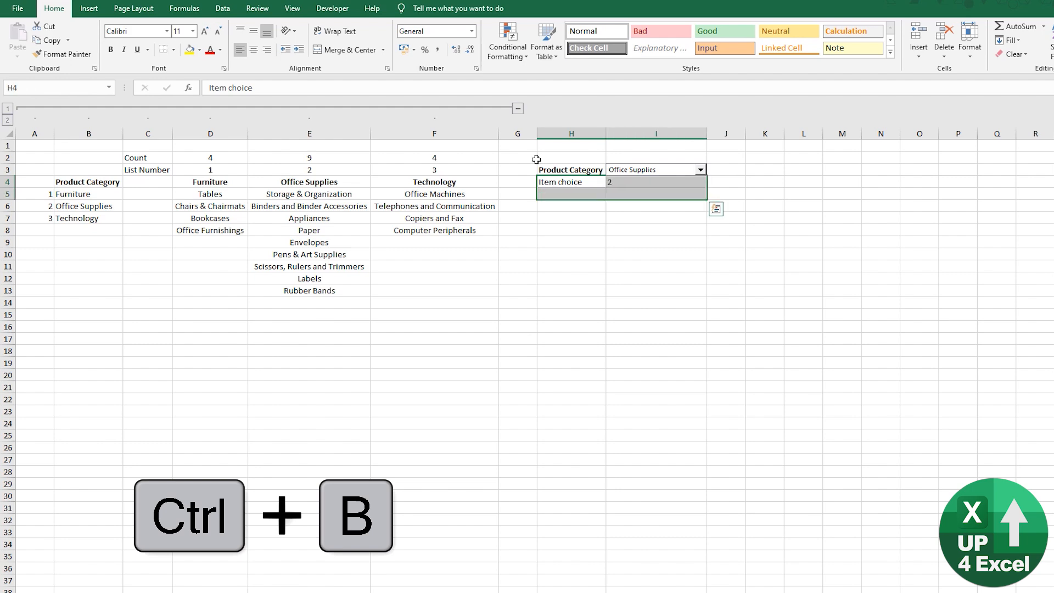
left_click(220, 50)
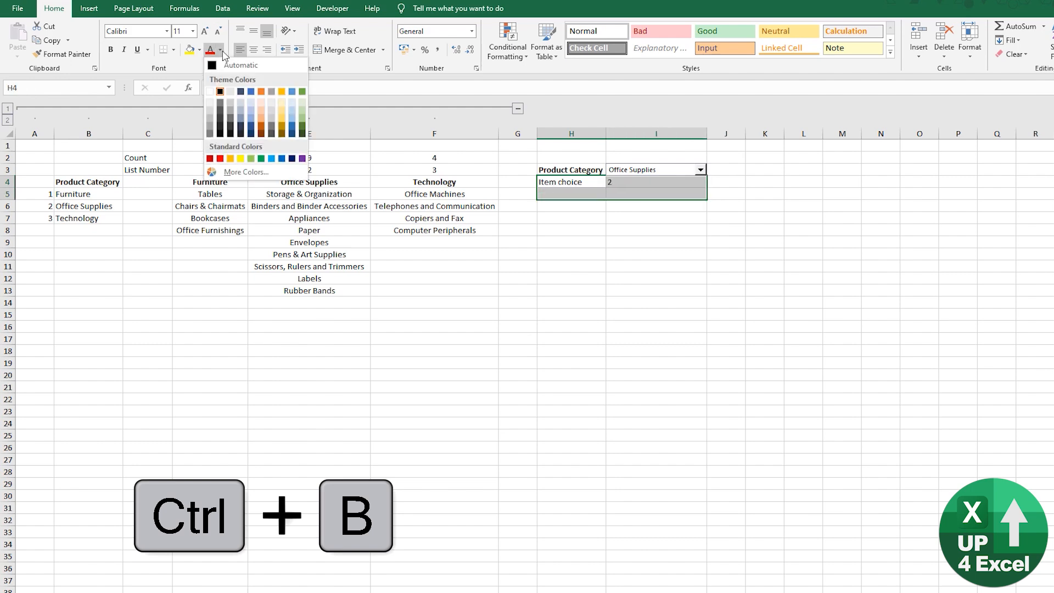
left_click(271, 92)
left_click(617, 194)
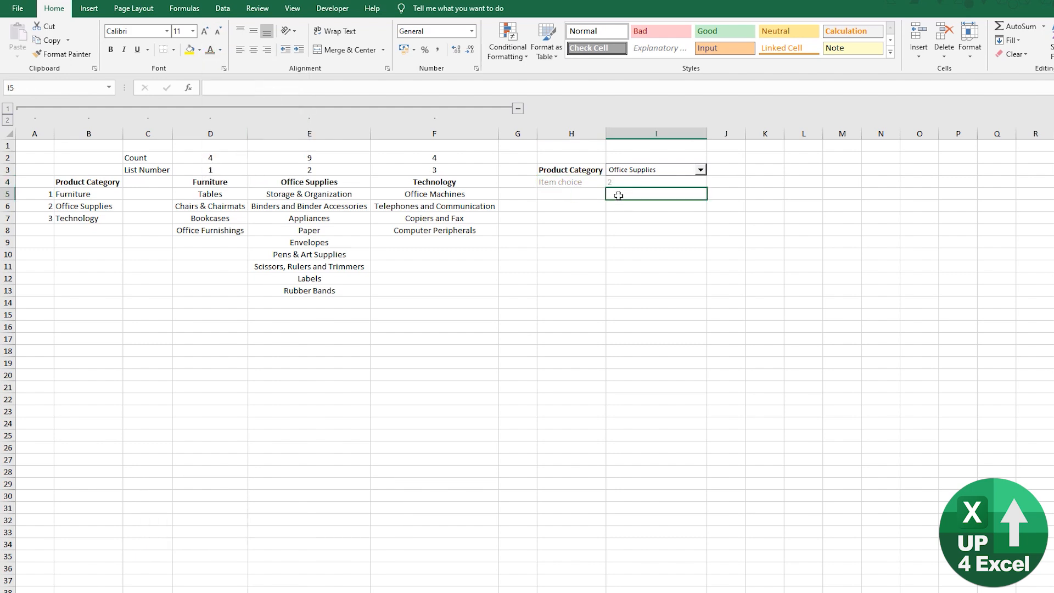
- Change the label in H4 to "Item Number"
left_click(588, 196)
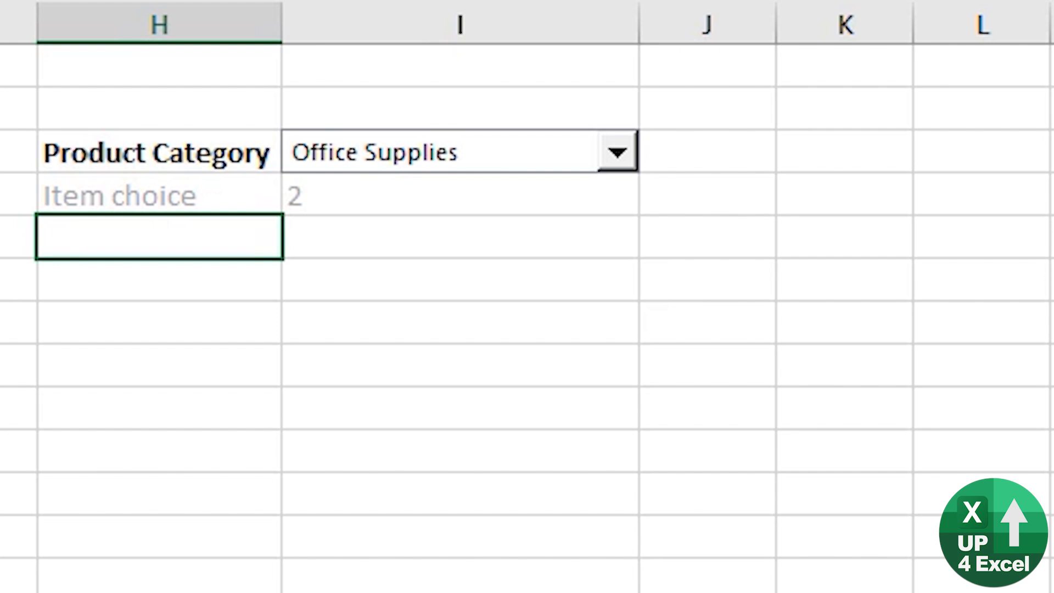
key("Right")
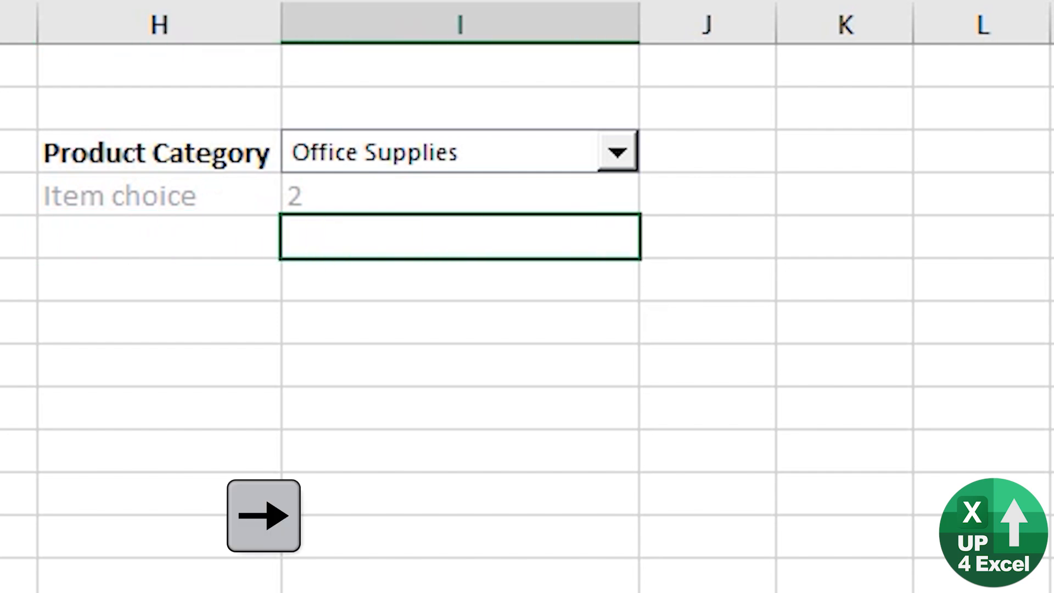
key("Left")
key("Up")
key("F2")
key("ctrl+shift+Left")
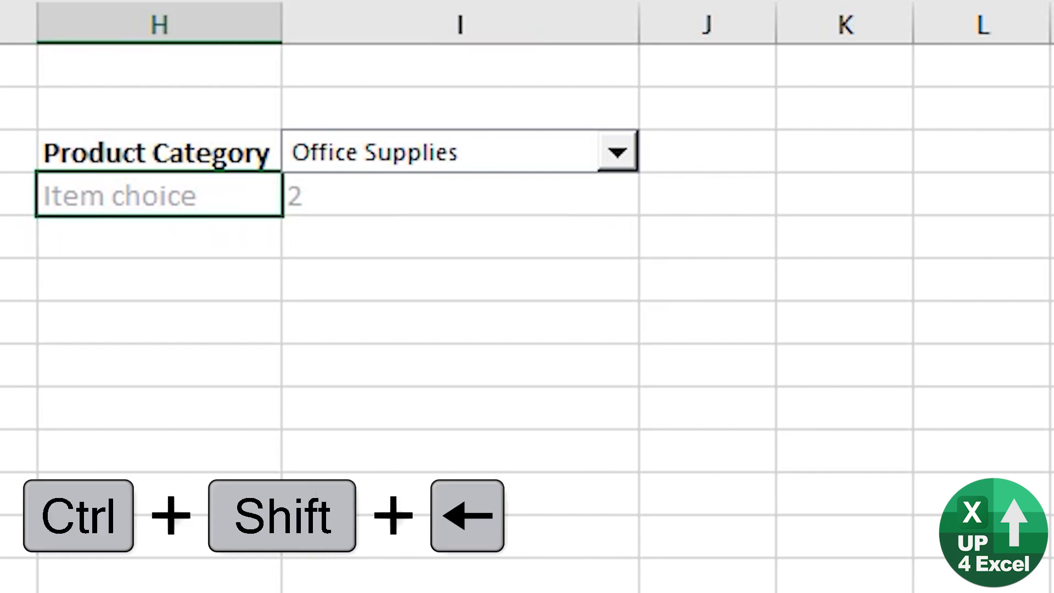
type("Number")
key("Return")
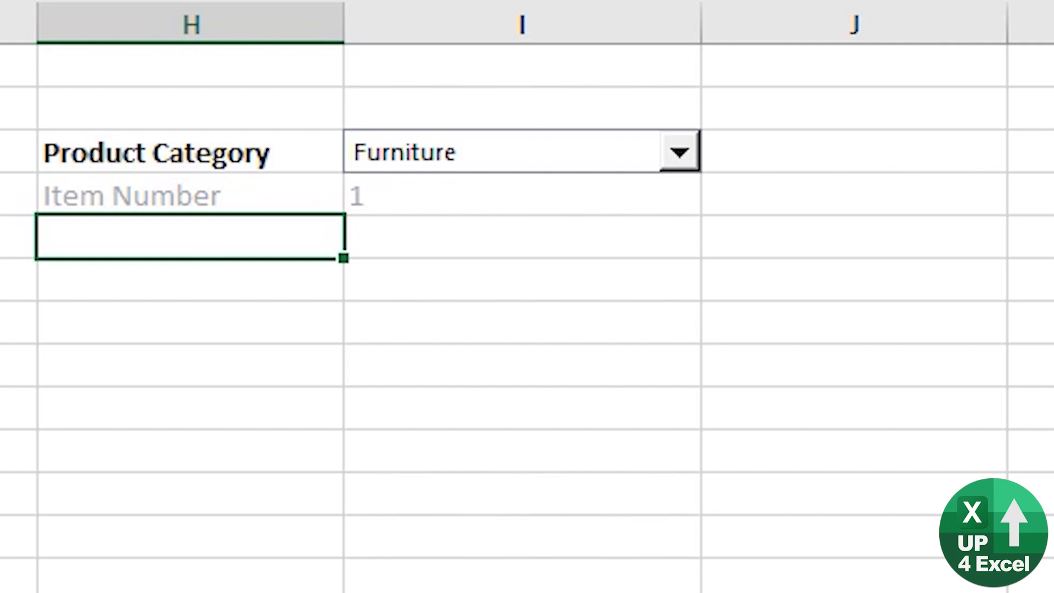
- Compare the linked cell I4 with the list numbers in D3:F3 and the item counts in D2:F2
key("Right")
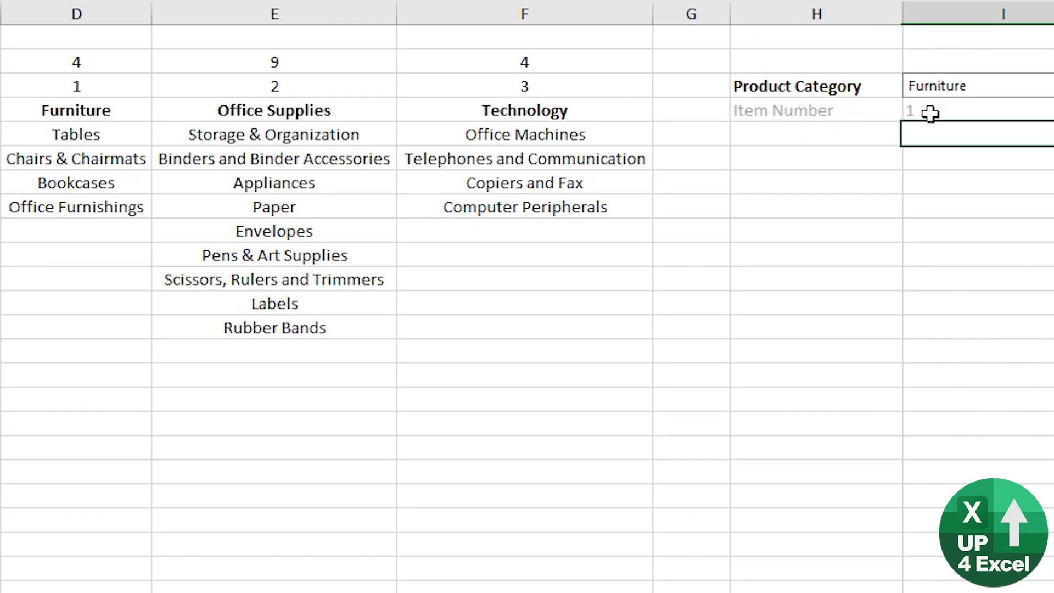
left_click(929, 113)
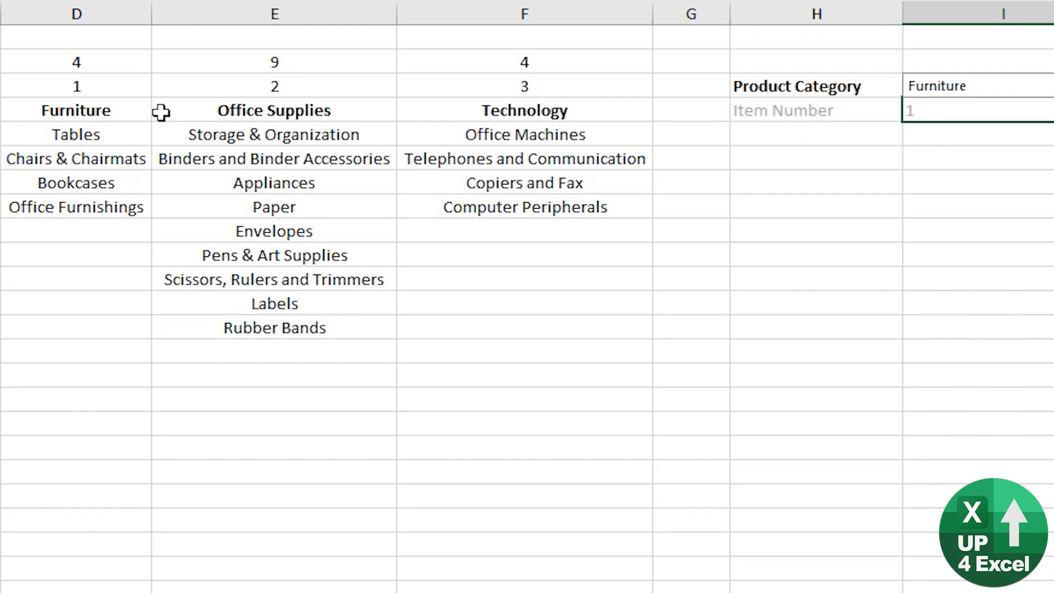
left_click(90, 87)
left_click(236, 87)
left_click(497, 90)
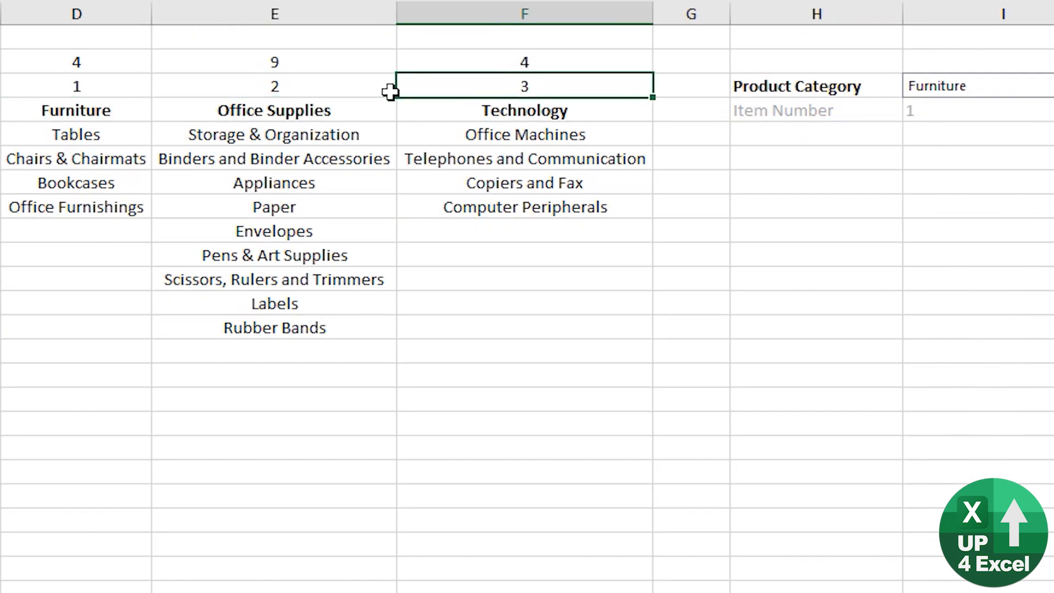
left_click(104, 94)
left_click(285, 91)
left_click(481, 92)
left_click(79, 63)
left_click(308, 59)
left_click(540, 55)
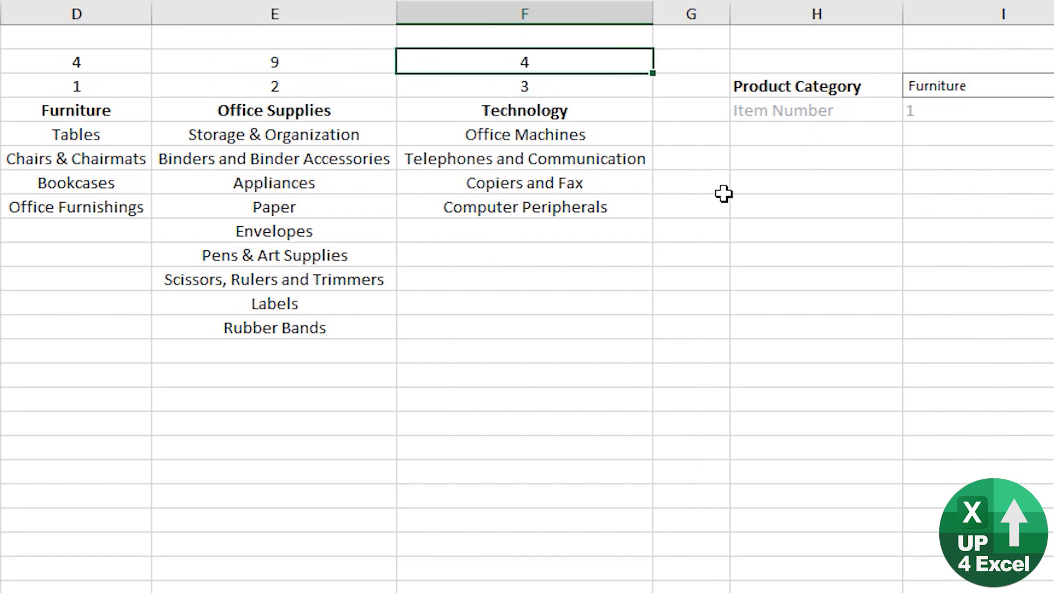
- Enter the label "Item Count" in H5
left_click(791, 137)
type("Item Count")
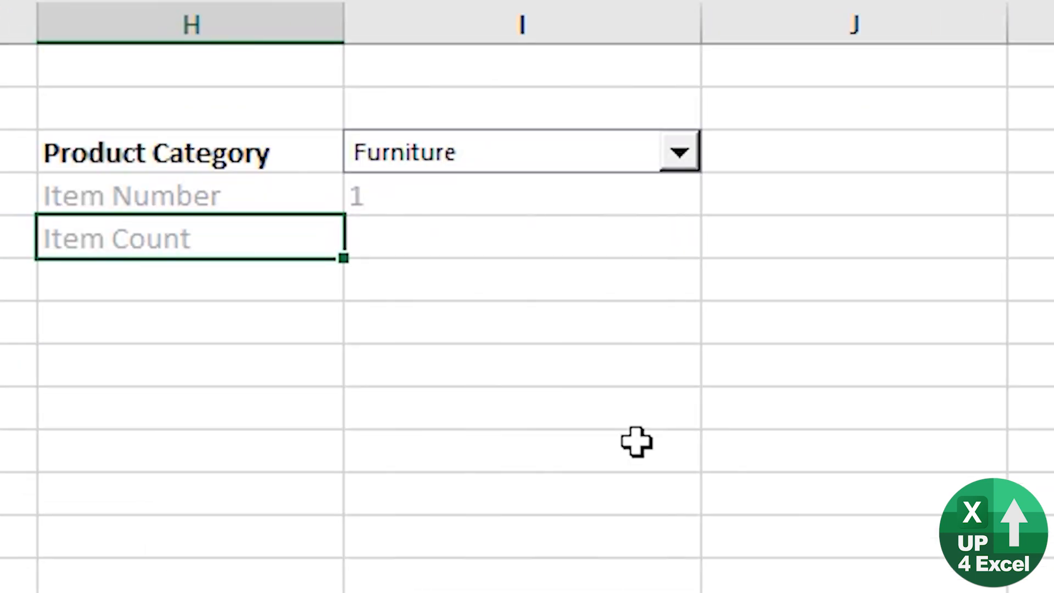
key("Return")
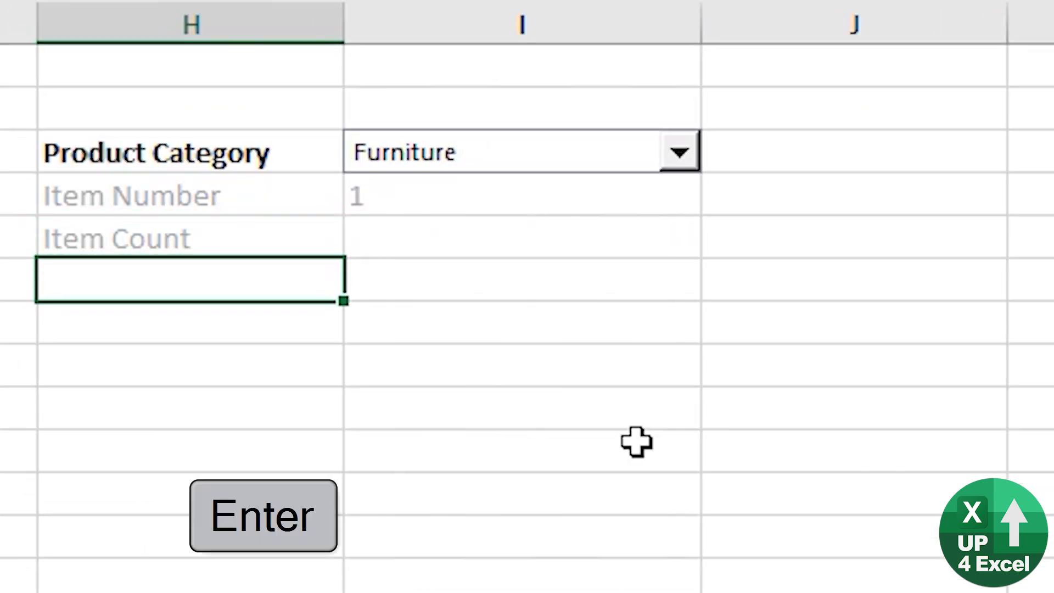
- Enter the formula =INDEX($D$2:$F$2,,I4) in I5 to return the selected category's item count
key("Up")
key("Right")
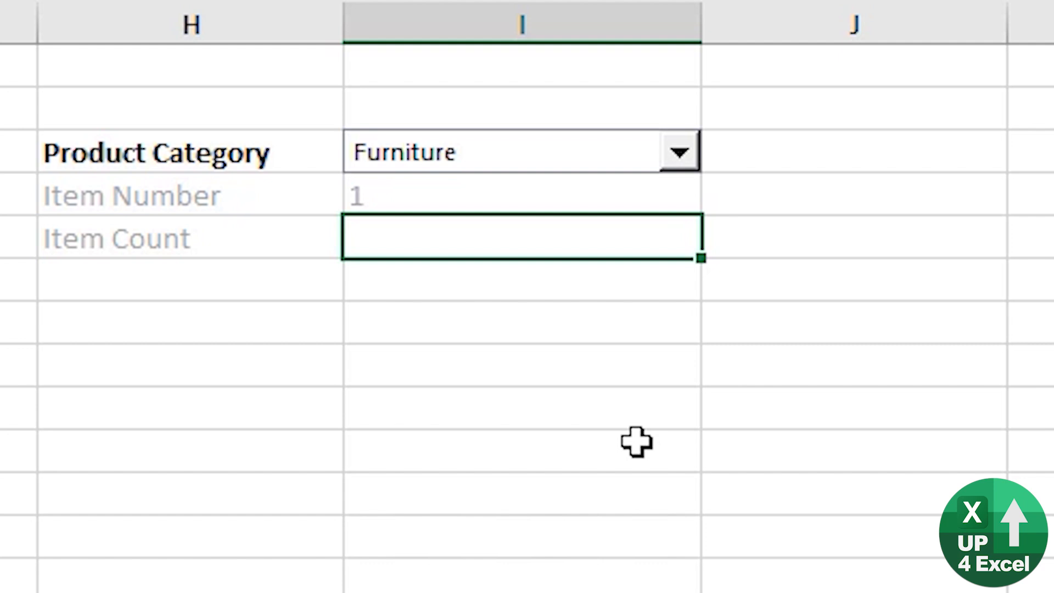
type("=i")
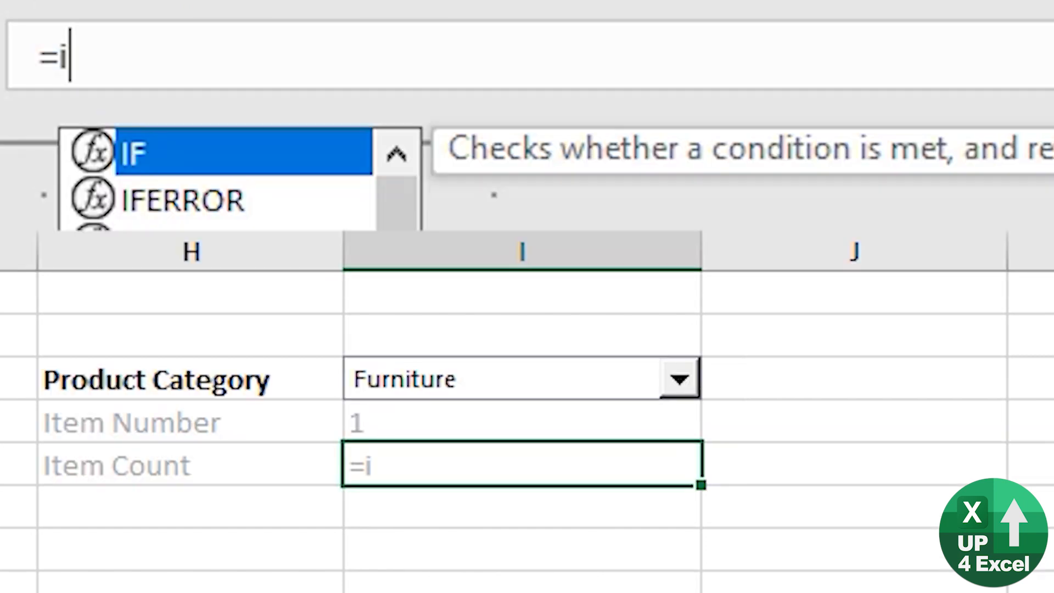
type("ndex(")
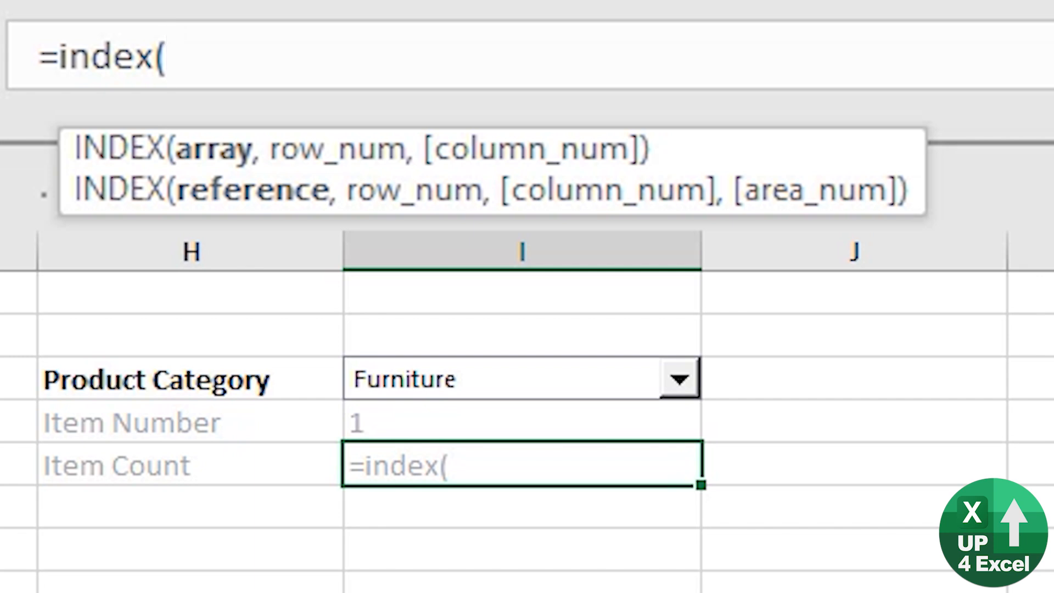
left_click_drag(104, 265, 357, 265)
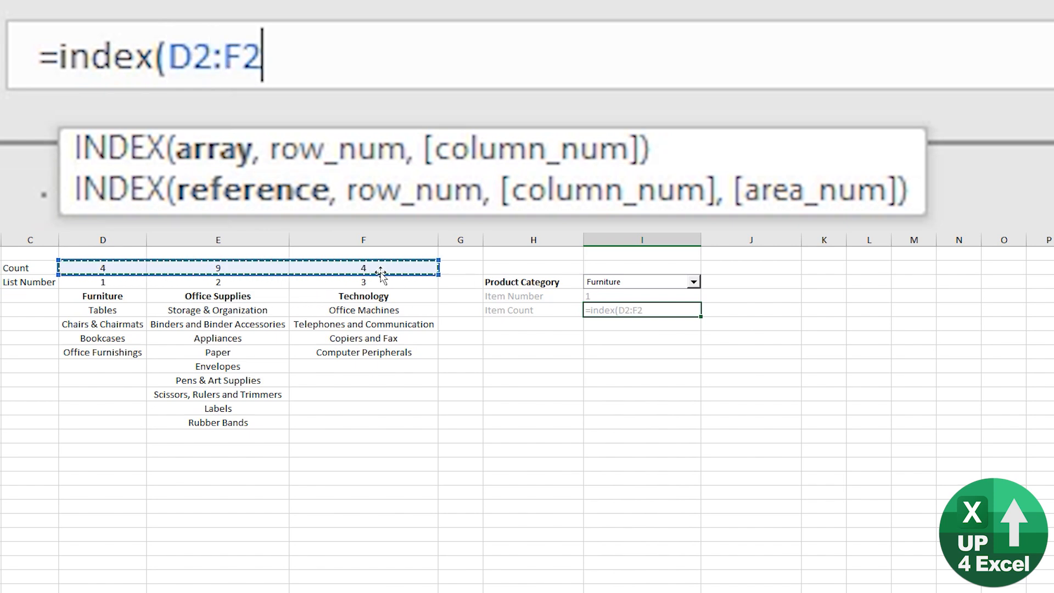
key("F4")
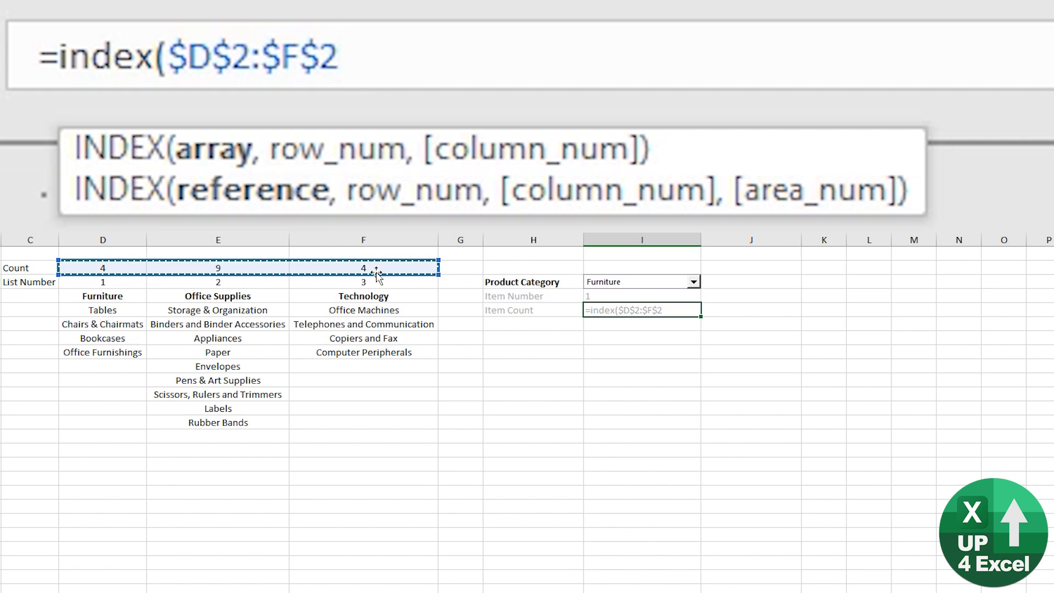
type(",")
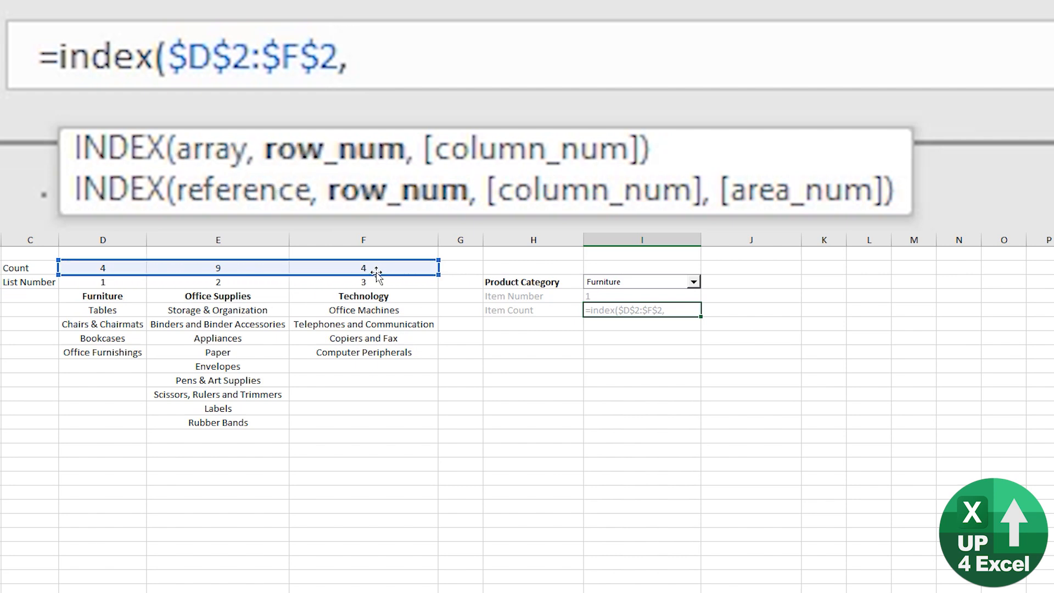
type(",")
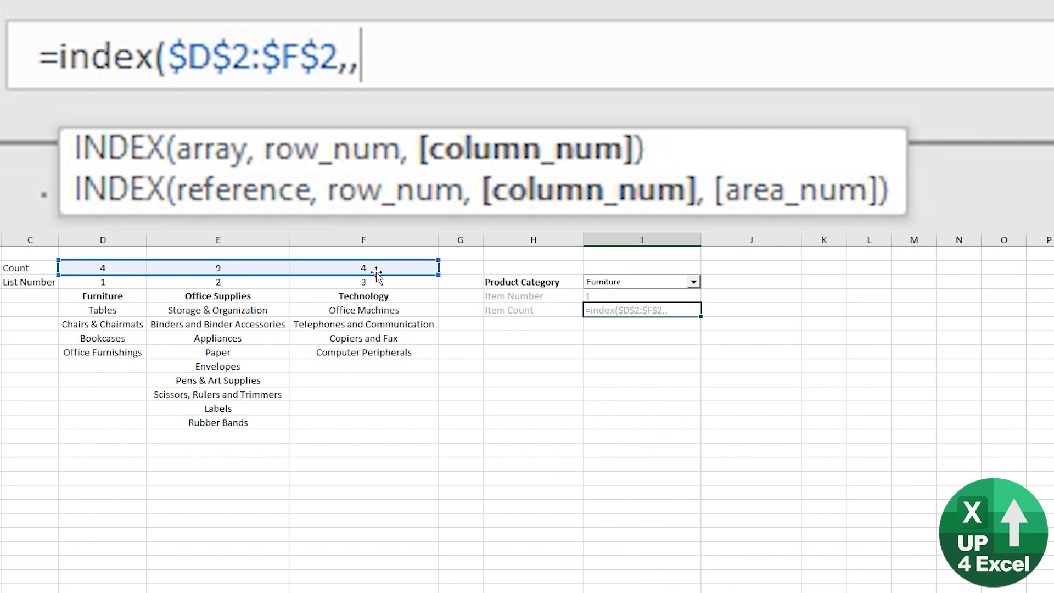
left_click(602, 296)
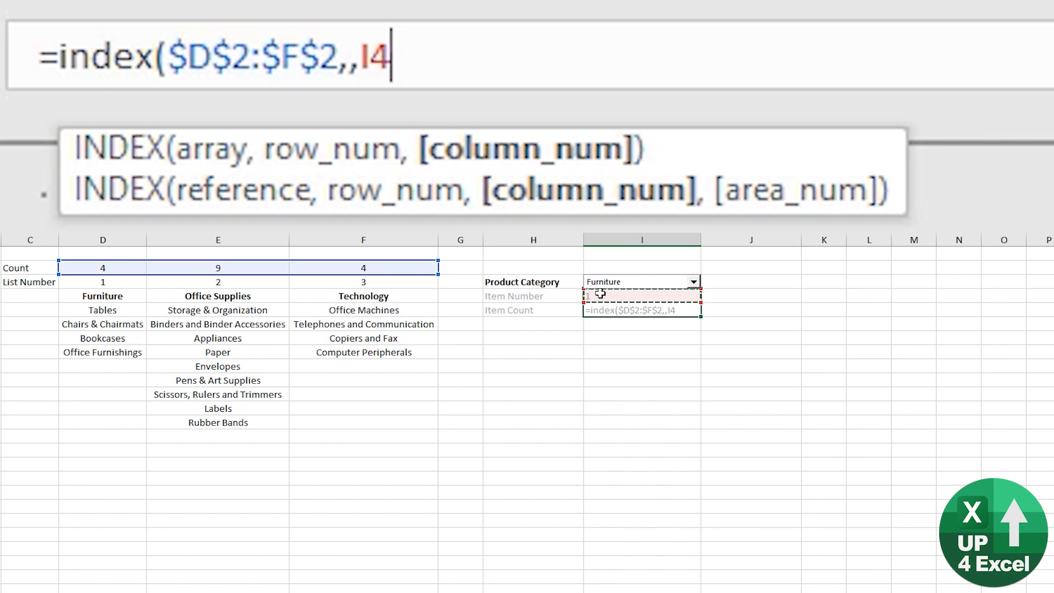
key("Return")
key("Up")
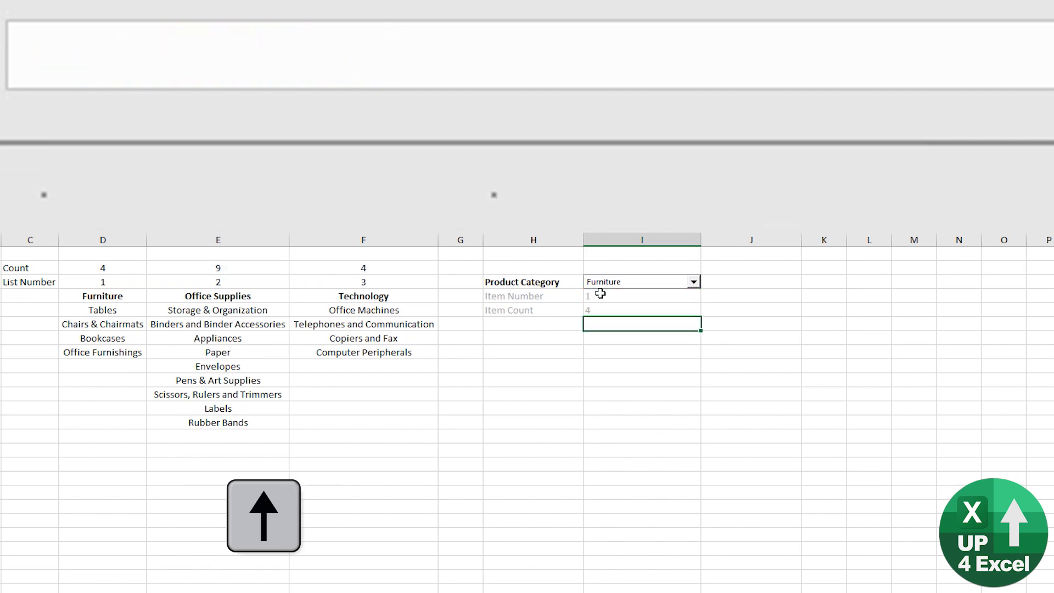
- Choose Office Supplies in the Product Category combo box to test the item count formula against the lists
left_click(666, 285)
left_click(648, 302)
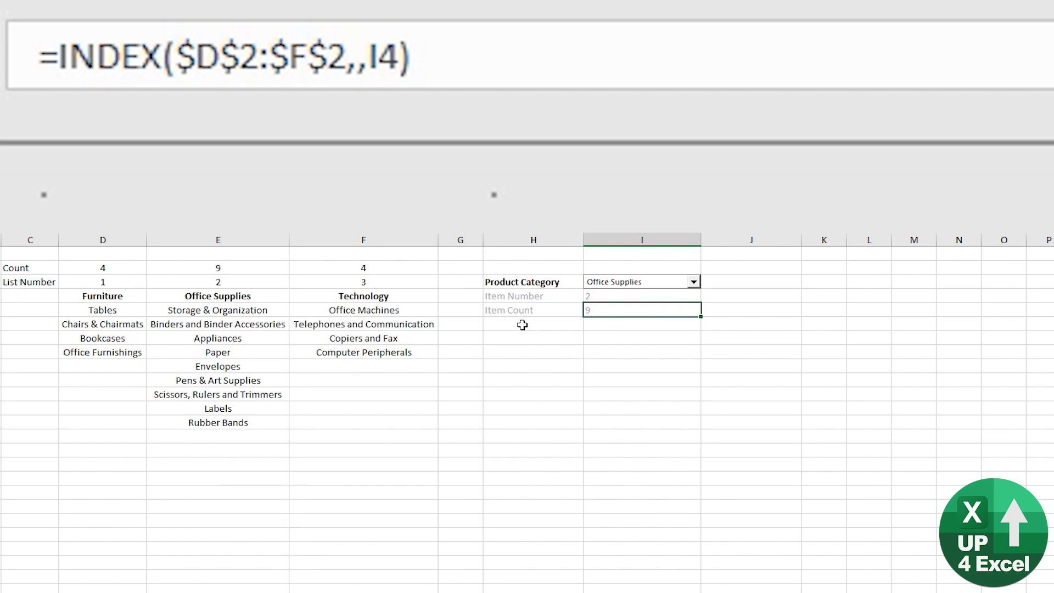
left_click(359, 240)
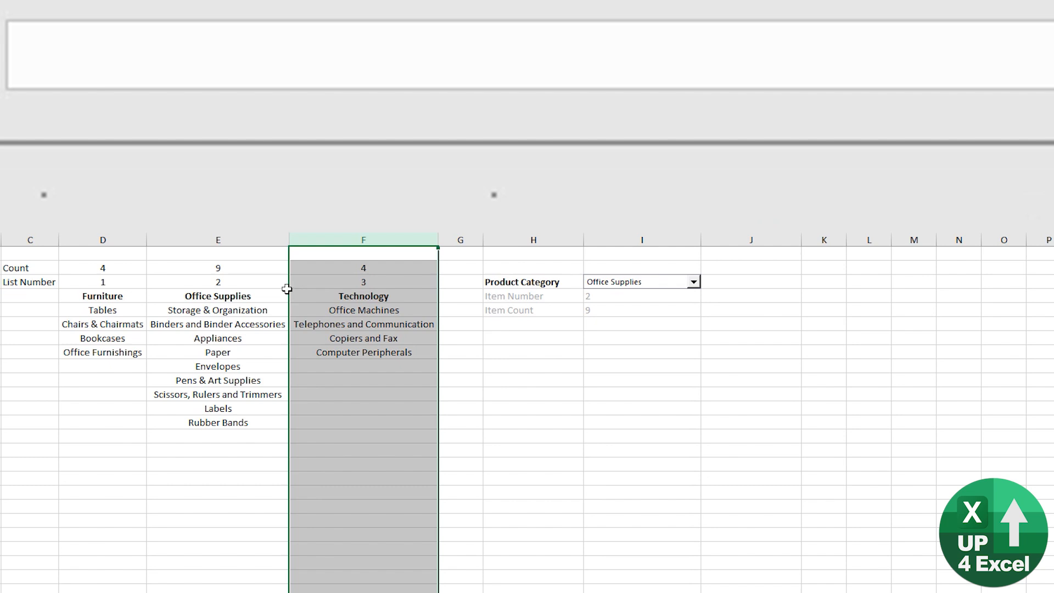
- Move the Technology column ahead of Office Supplies and choose Technology in the Product Category combo box to test the item count in I5
left_click_drag(189, 292, 238, 311)
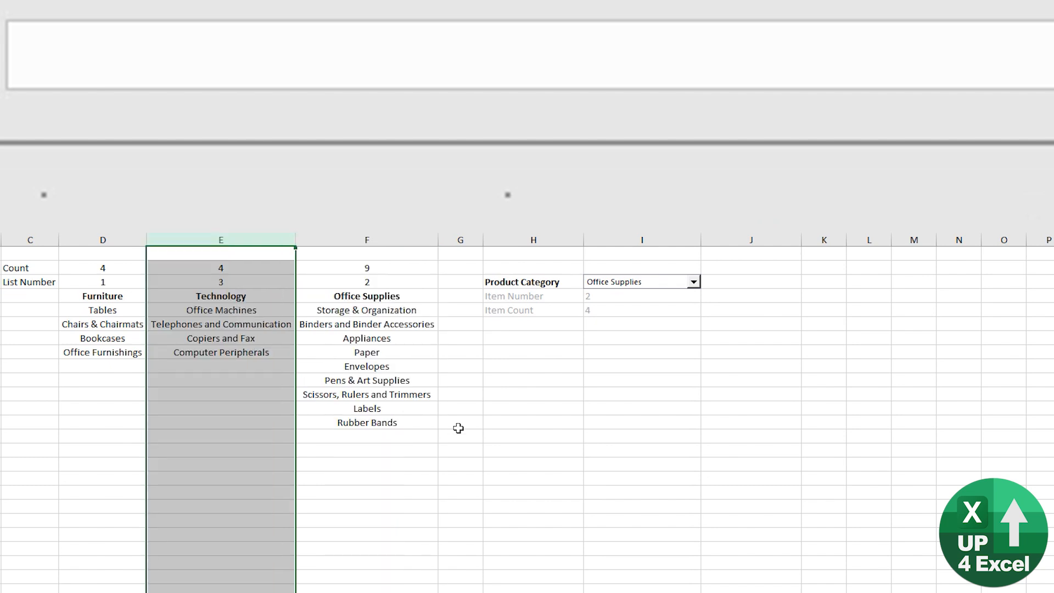
left_click(398, 341)
left_click(626, 281)
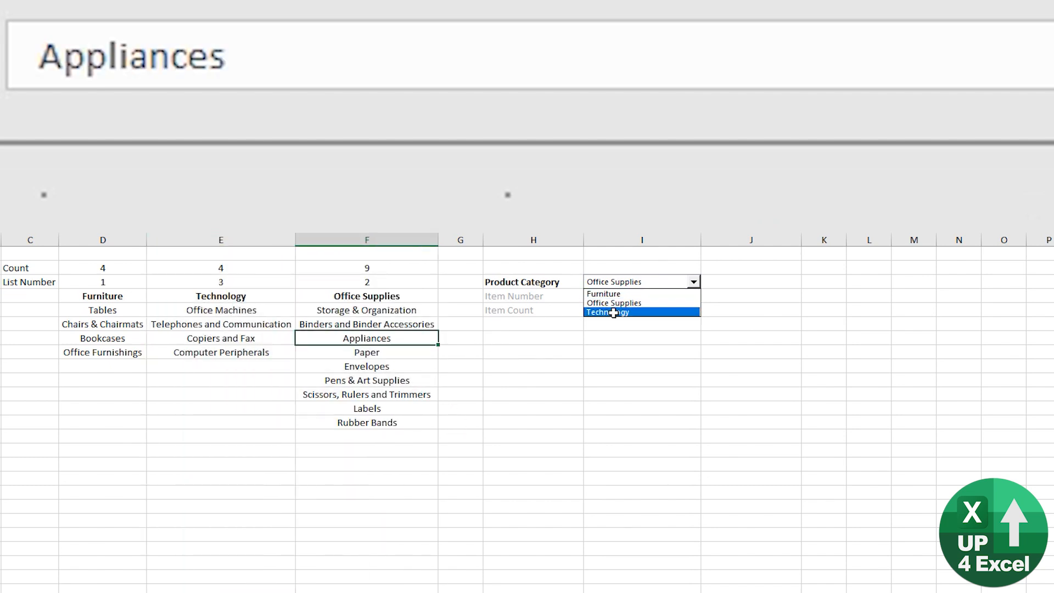
left_click(616, 311)
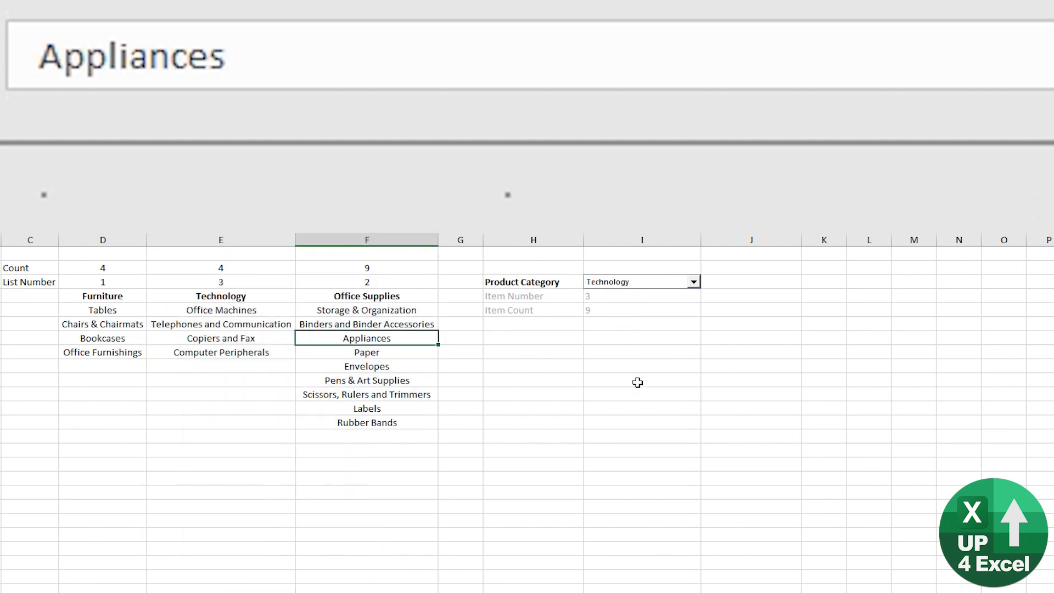
left_click(606, 313)
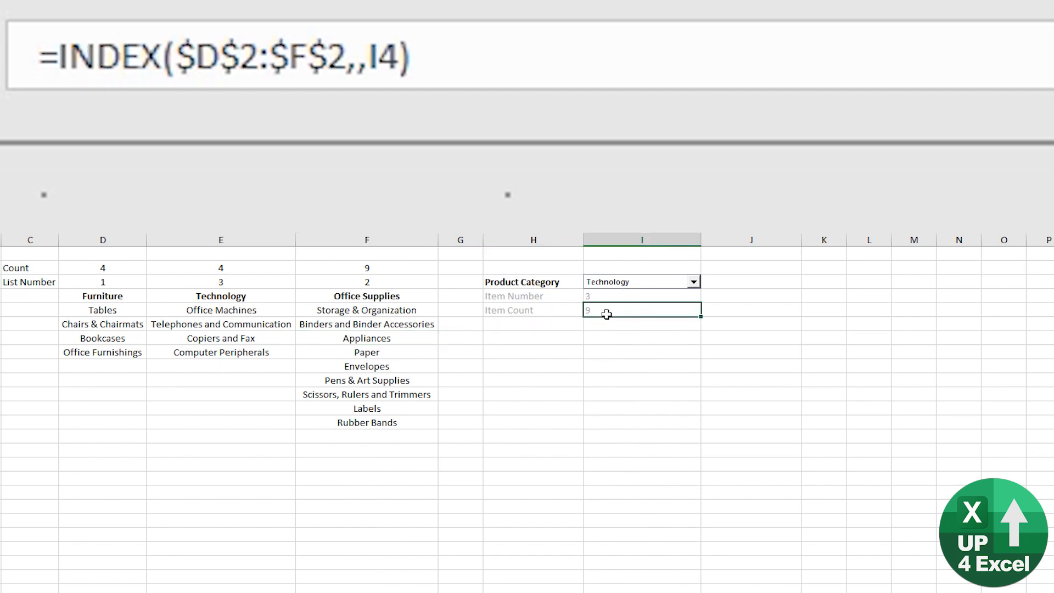
- Move the Technology column back after Office Supplies and inspect the range referenced by the formula in I5
left_click(274, 239)
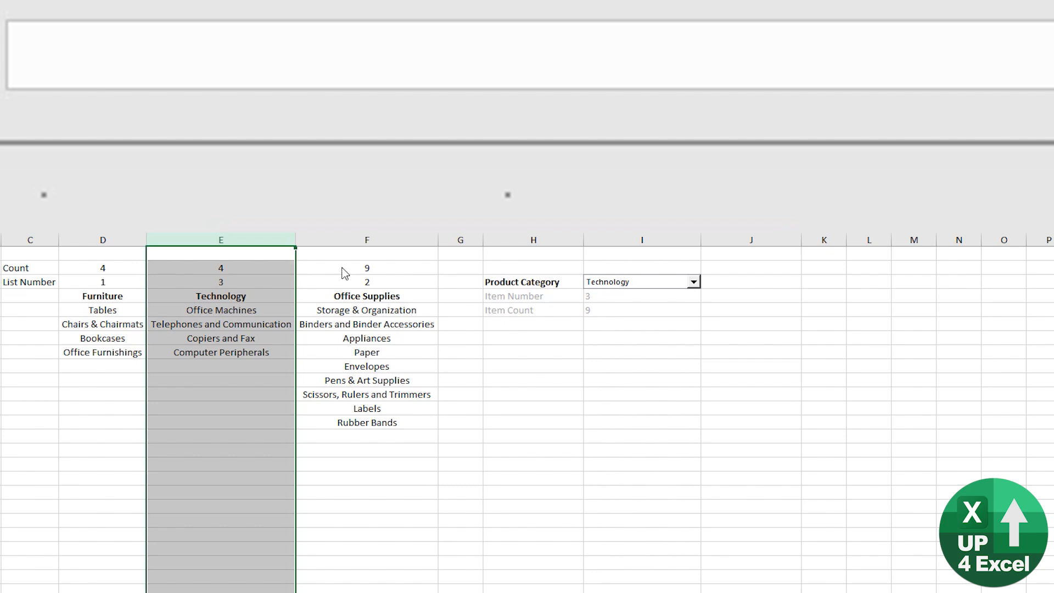
left_click_drag(345, 273, 401, 269)
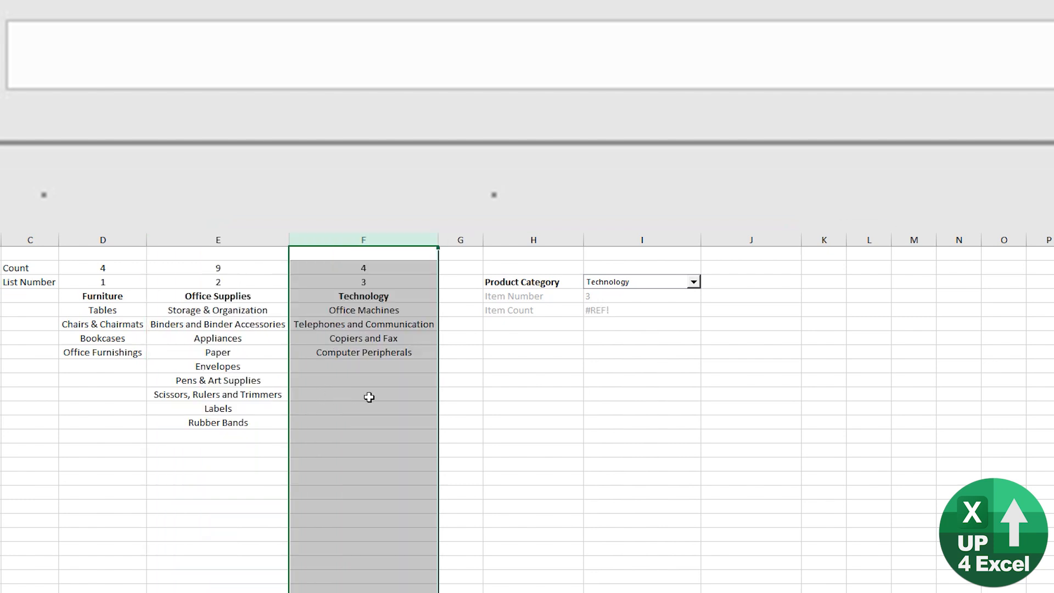
left_click(604, 313)
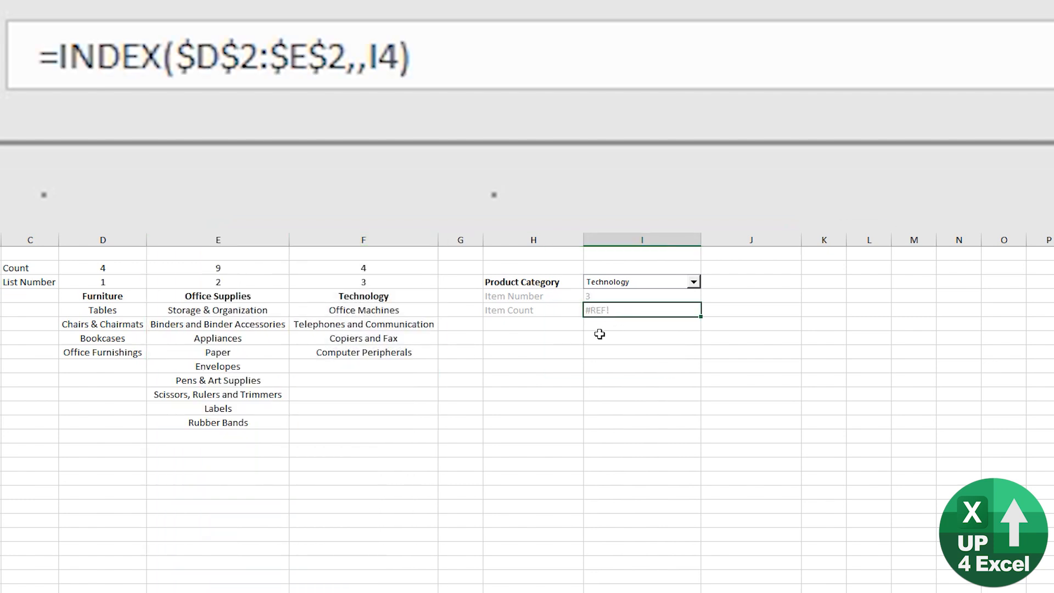
key("F2")
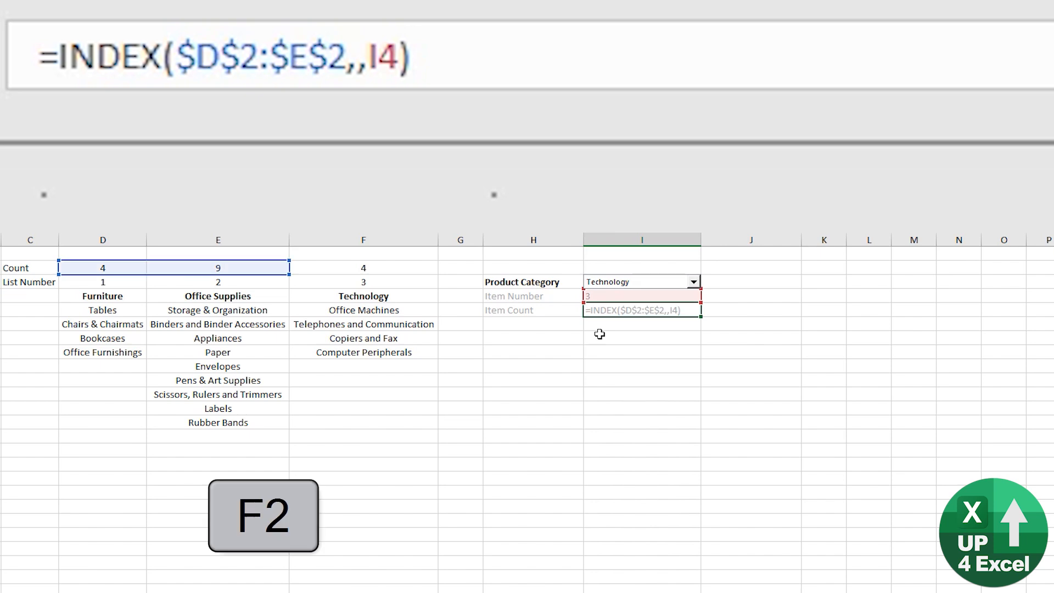
key("Escape")
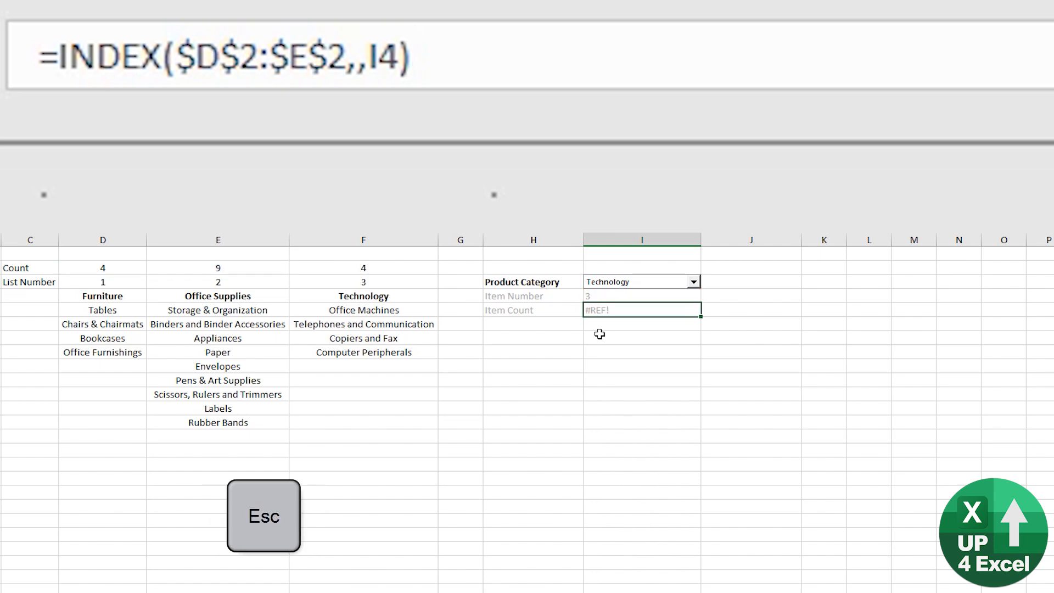
- Start a replacement INDEX formula in I5 with $D$2:$F$2 as the absolute array
type("=index")
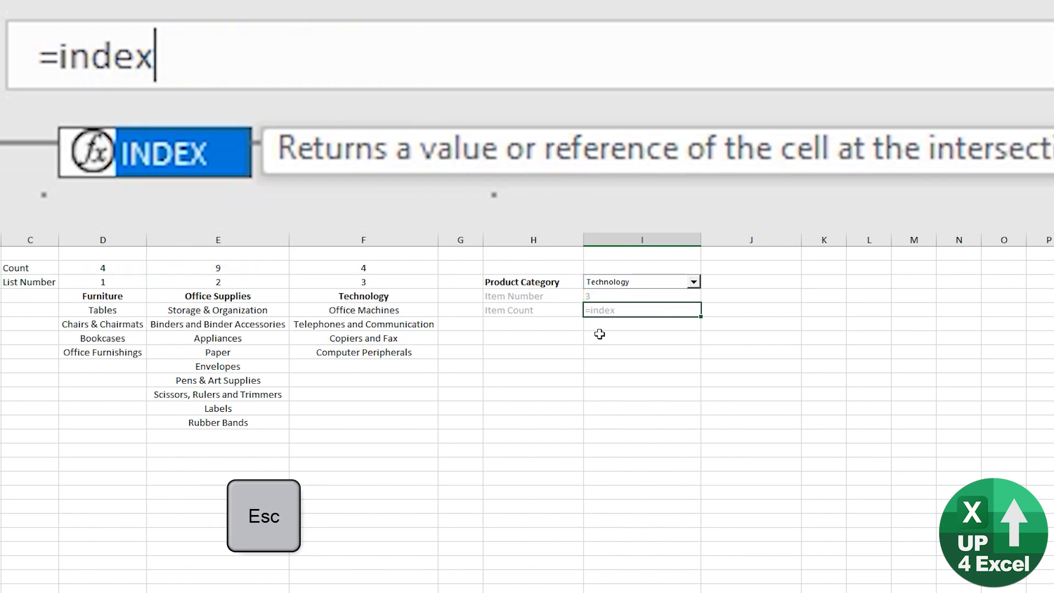
type("(")
left_click_drag(103, 268, 370, 268)
key("F4")
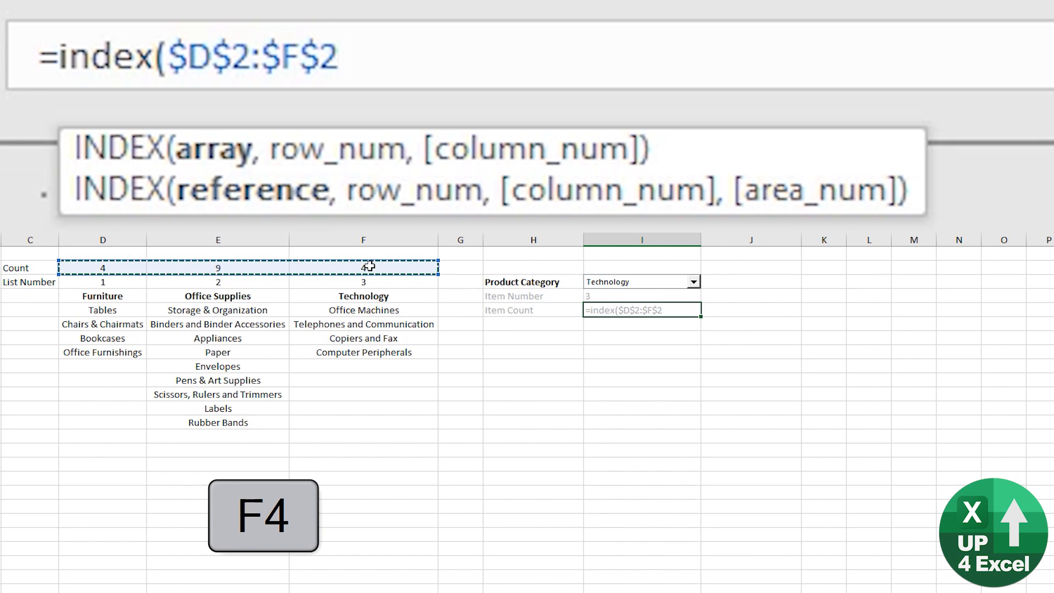
type(",")
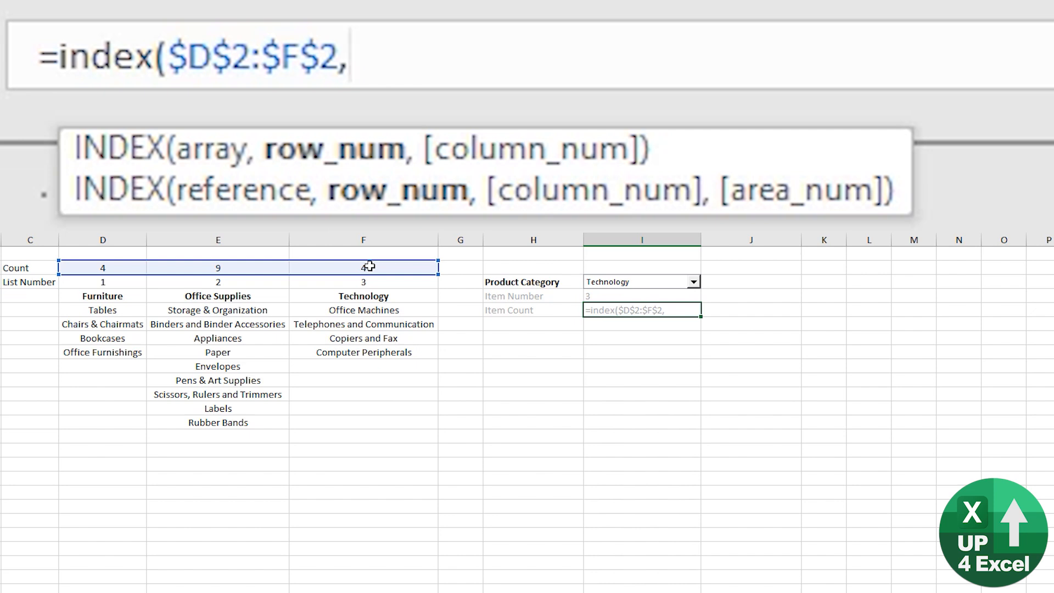
- Add a MATCH function as the row number, looking up $I$4 in the list numbers $D$3:$F$3
type("match")
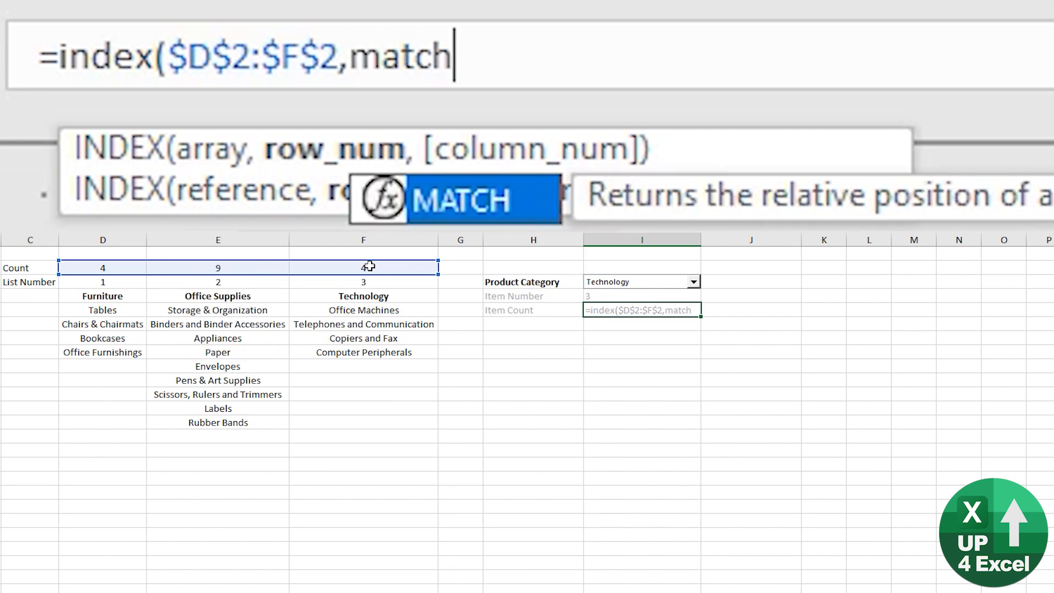
type("(")
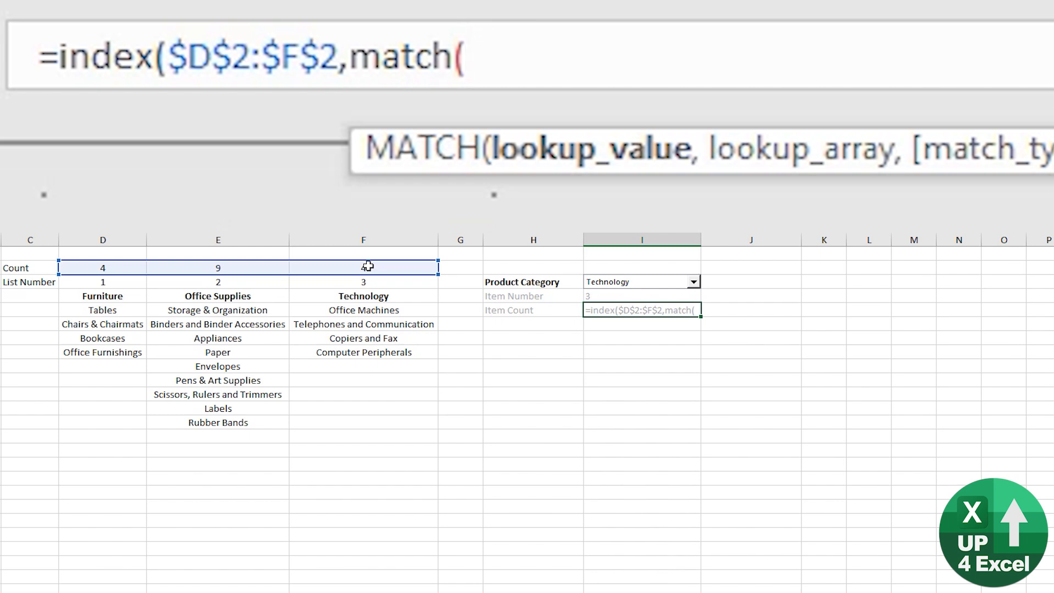
left_click(598, 296)
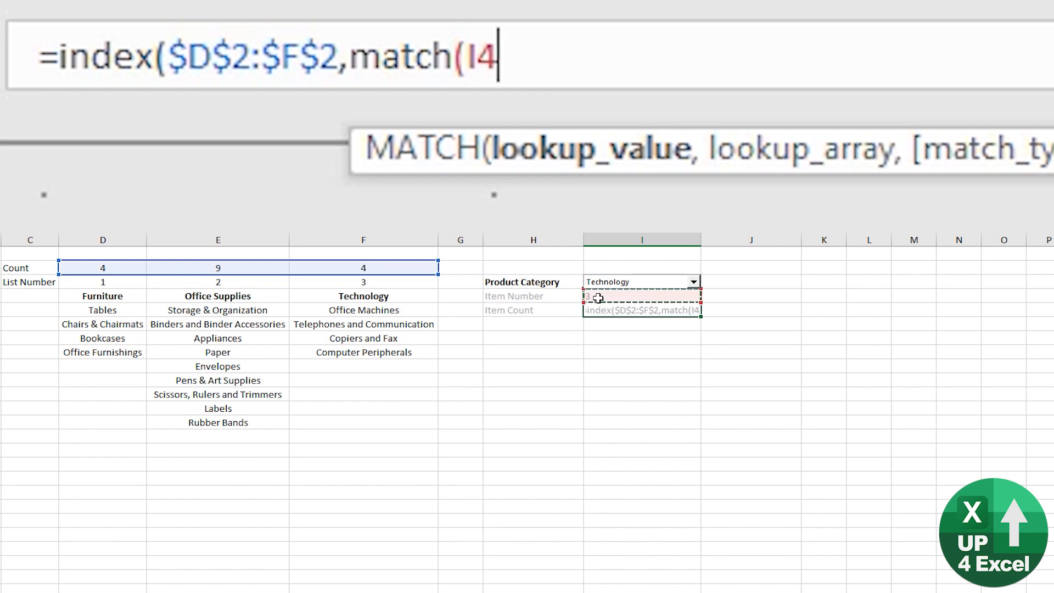
key("F4")
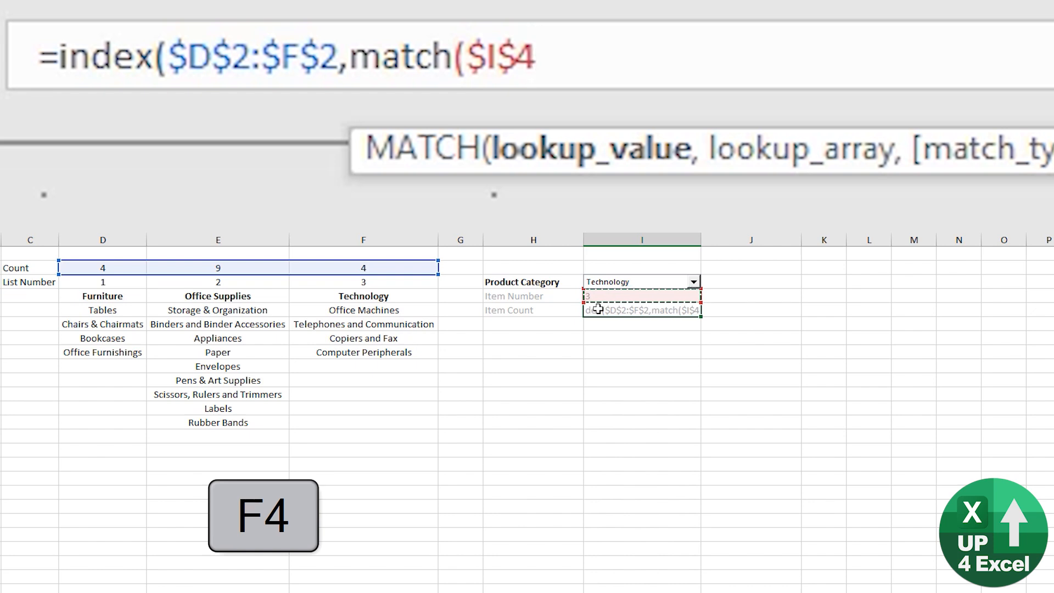
type(",")
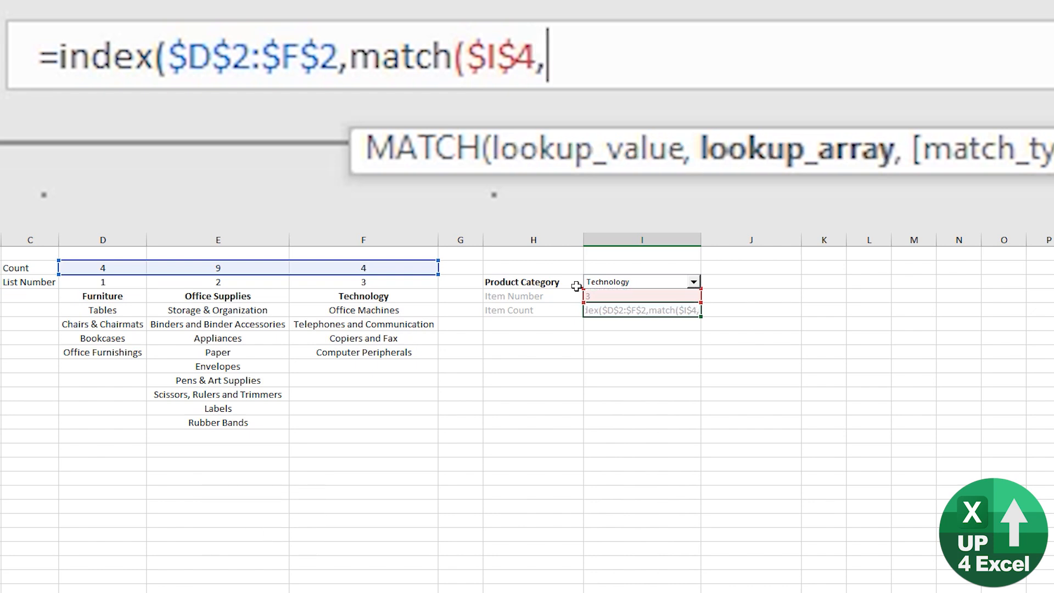
left_click(99, 281)
left_click_drag(99, 281, 384, 281)
key("F4")
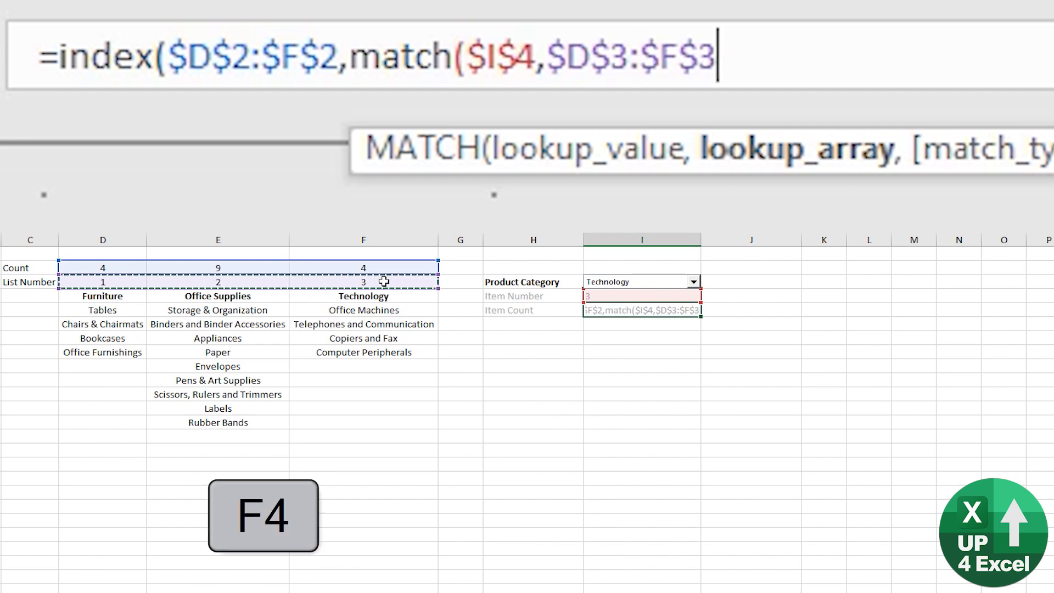
- Set the match type to 0 (exact match) and complete the formula =INDEX($D$2:$F$2,MATCH($I$4,$D$3:$F$3,0)) in I5
type(",")
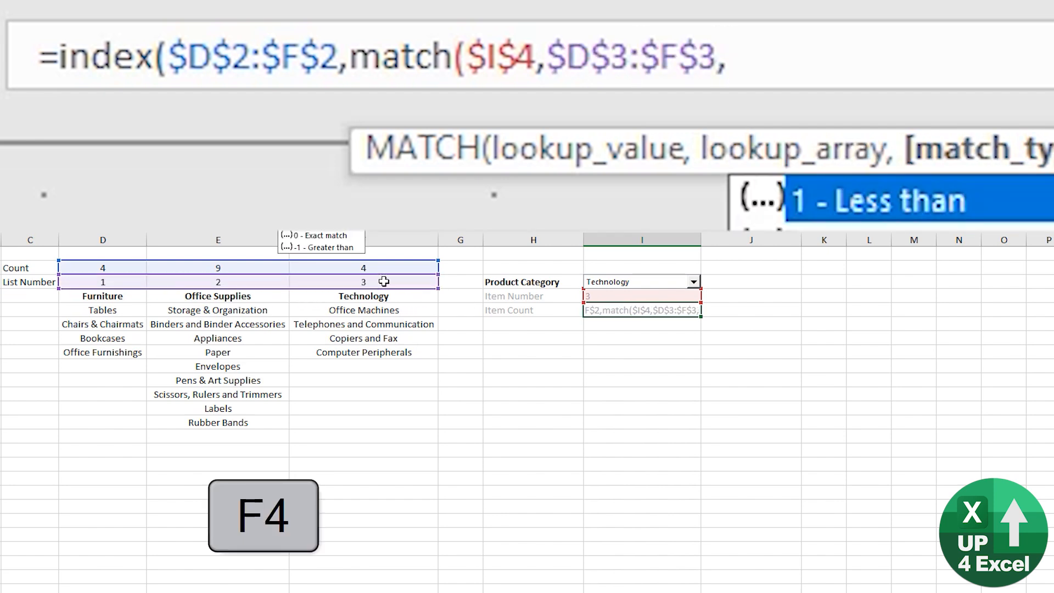
key("Down")
key("Tab")
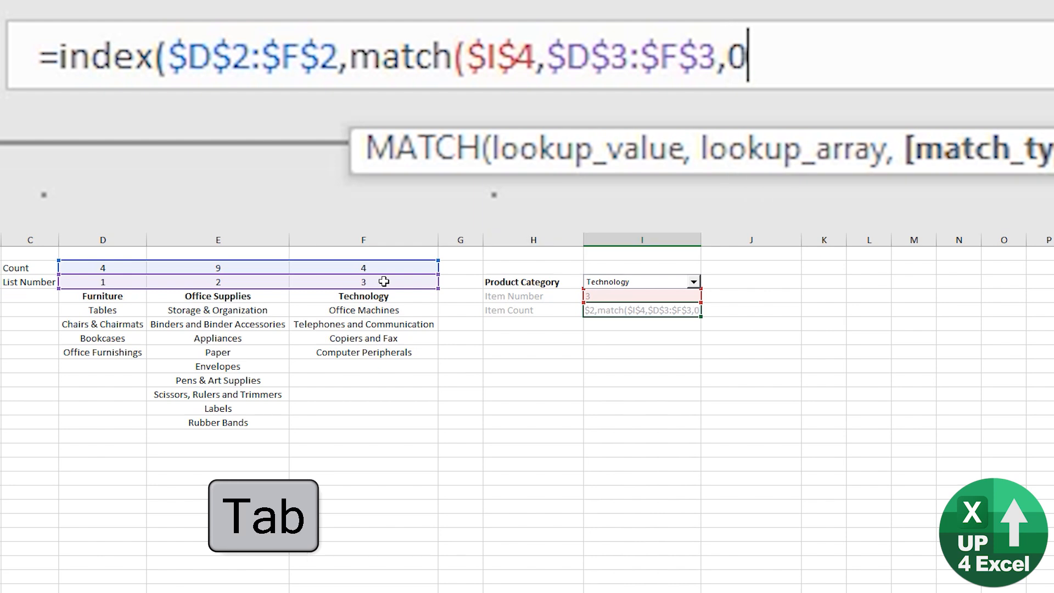
type(")")
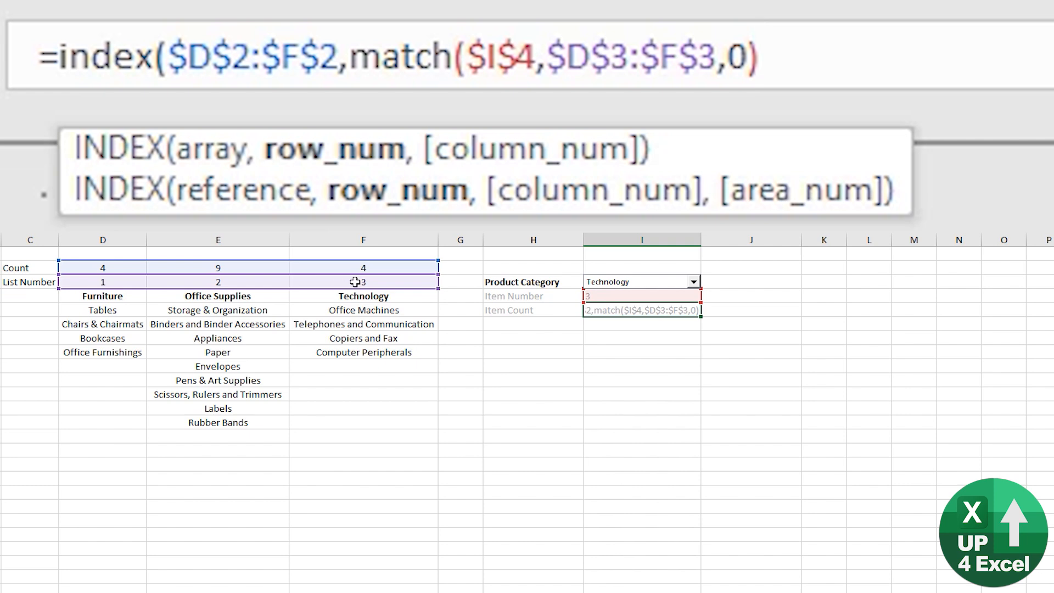
type(")")
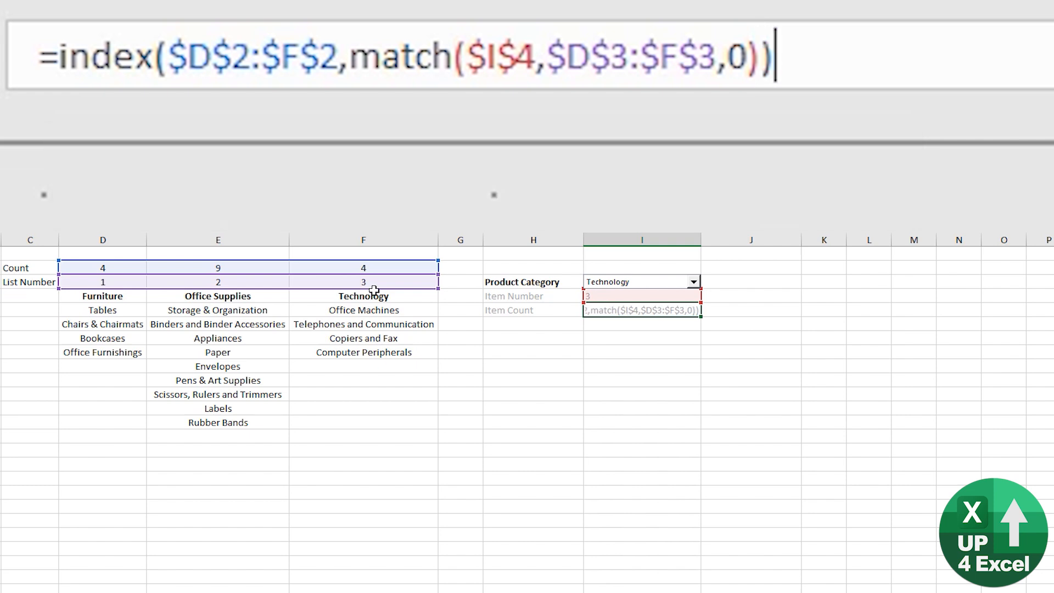
key("Return")
key("Up")
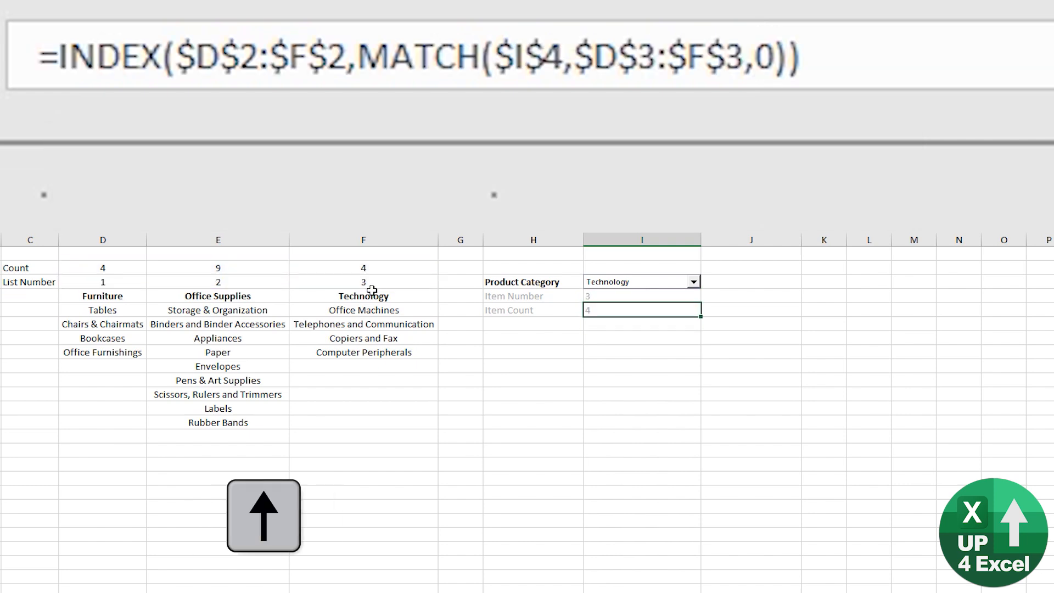
- Check Technology's count and list number in F2:F3, and choose Office Supplies in the Product Category combo box
left_click(371, 269)
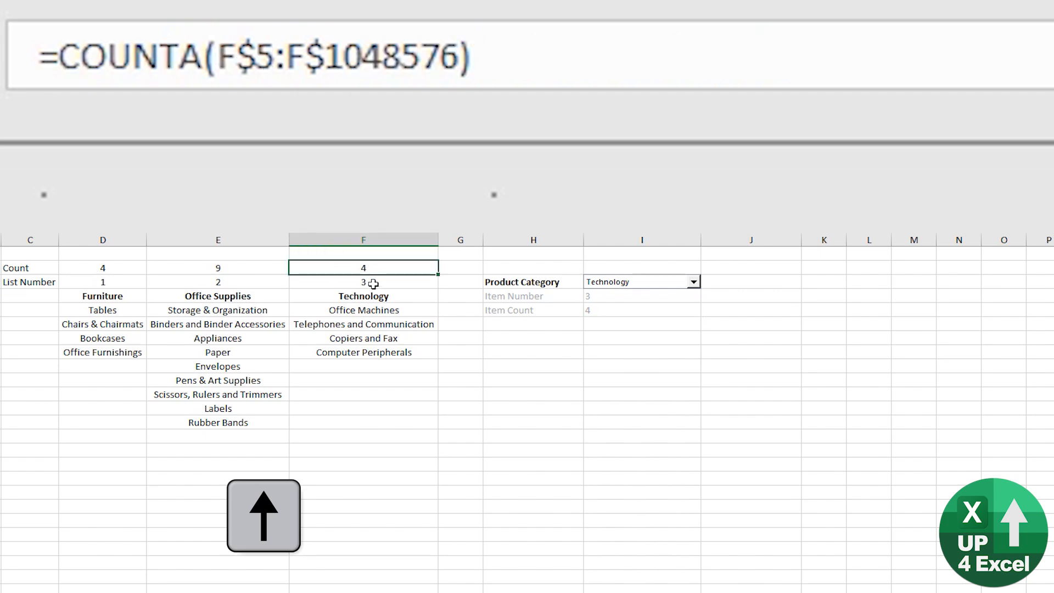
left_click(373, 284)
left_click(645, 284)
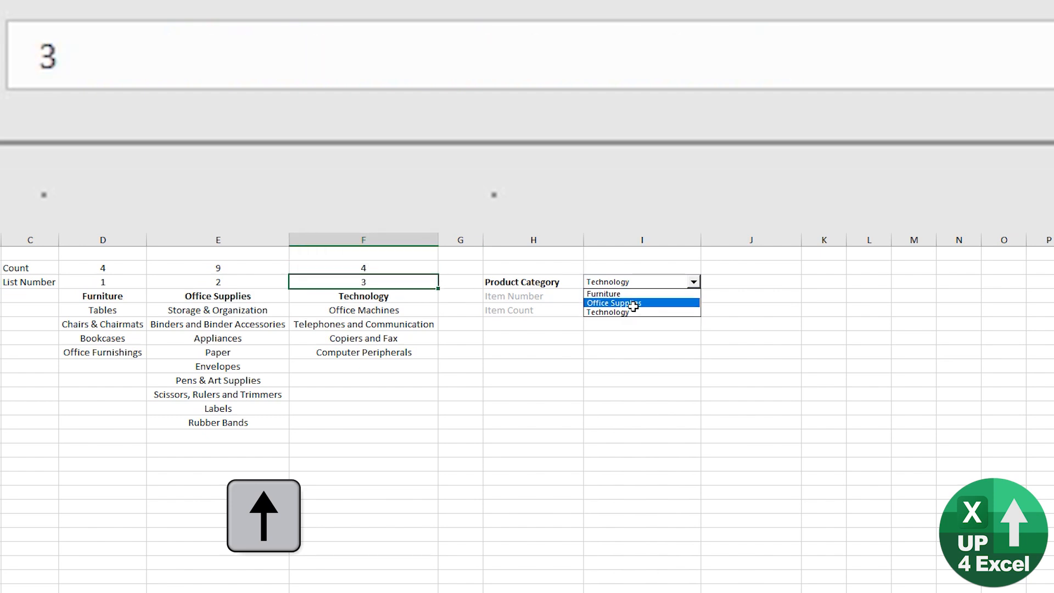
left_click(632, 304)
- Move the Technology column ahead of Office Supplies and choose Technology in the combo box to test the INDEX/MATCH formula
left_click(298, 255)
key("ctrl+space")
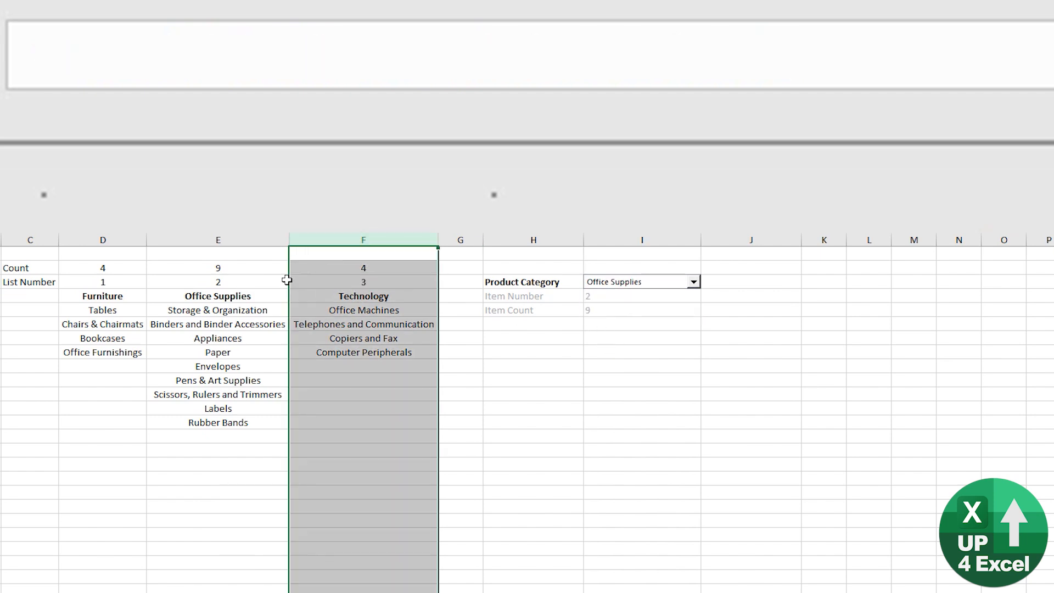
left_click_drag(288, 281, 148, 286)
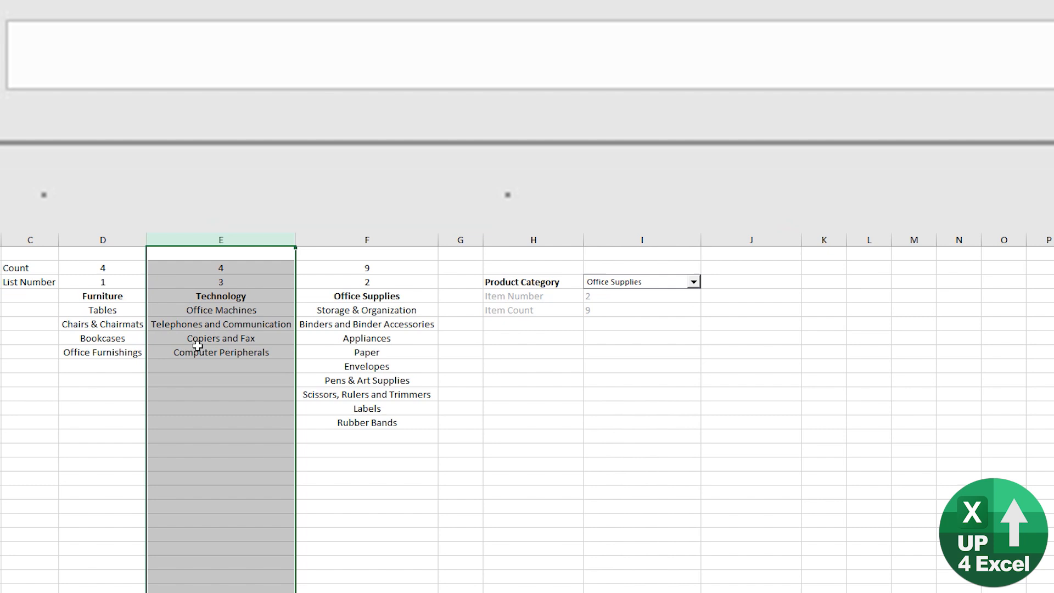
left_click(641, 282)
left_click(631, 311)
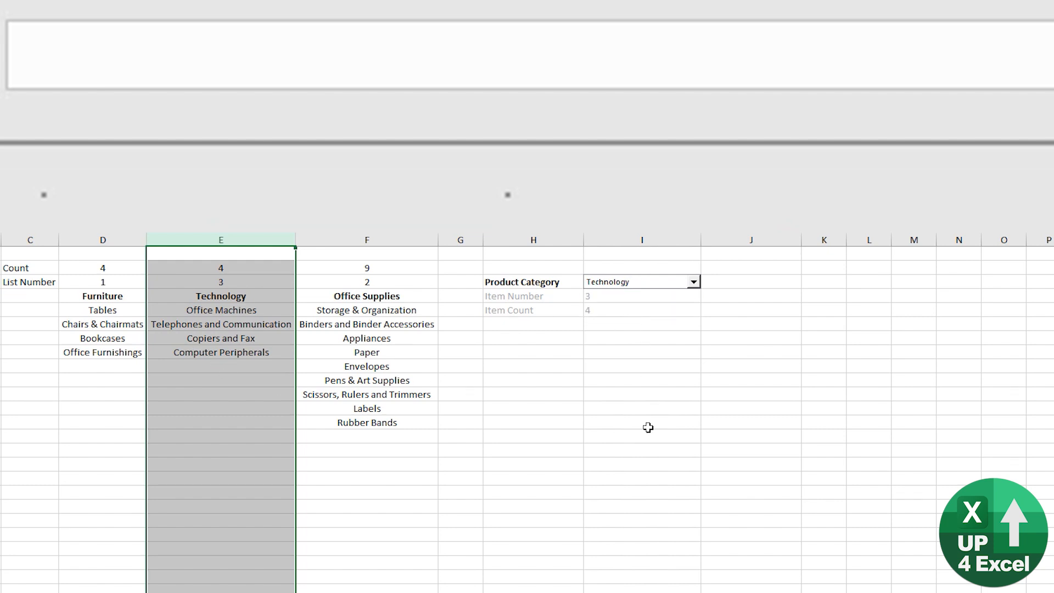
- Choose Office Supplies in the combo box and move the Office Supplies column back between Furniture and Technology
left_click(656, 282)
left_click(647, 303)
left_click(346, 237)
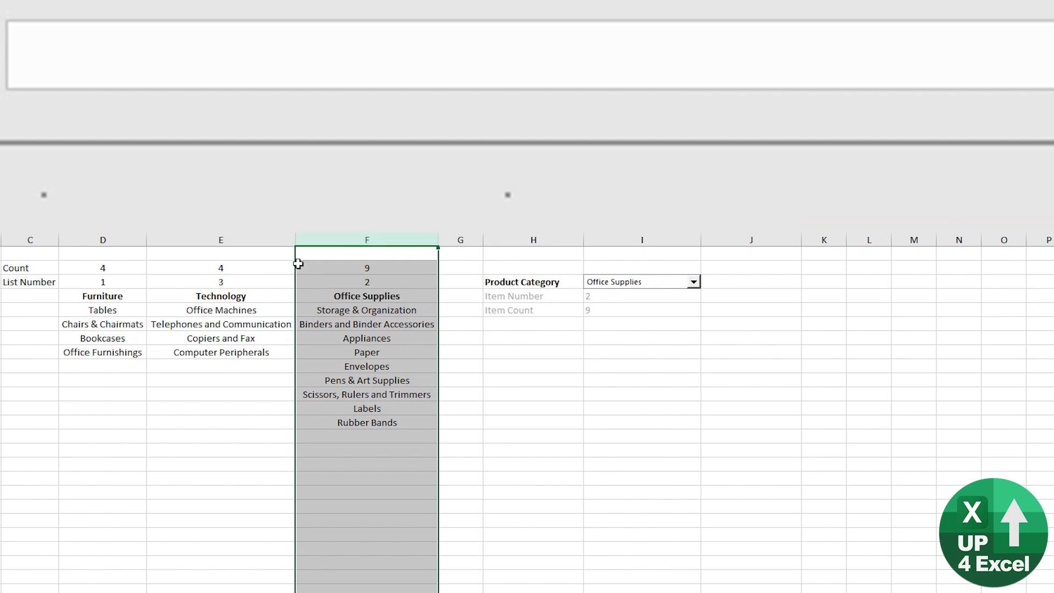
left_click_drag(295, 264, 233, 275)
- Test the item count with Office Supplies and Furniture in the combo box, and review the references of the I5 formula
left_click(635, 282)
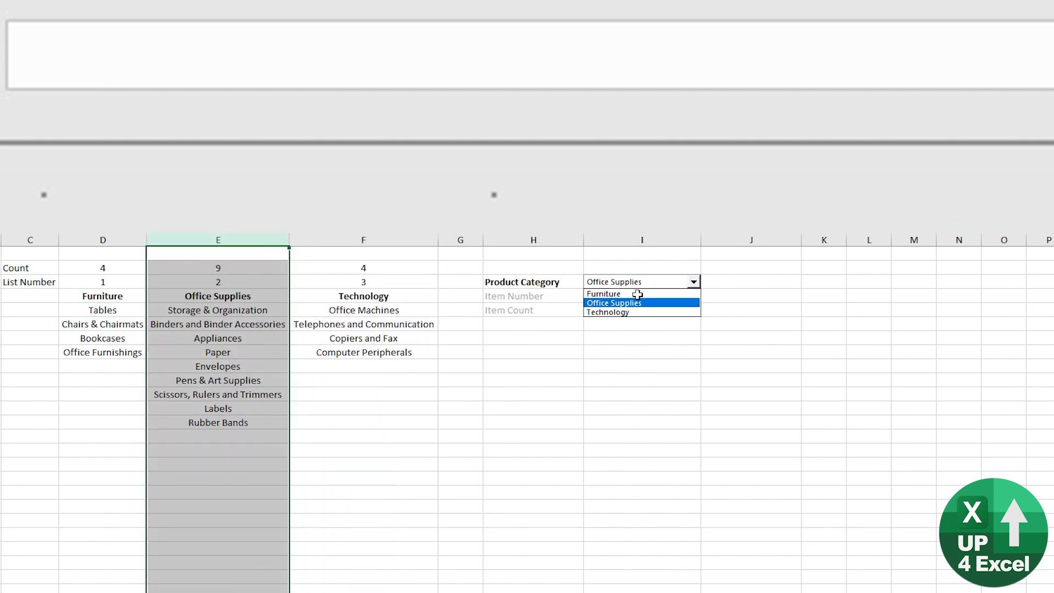
left_click(632, 301)
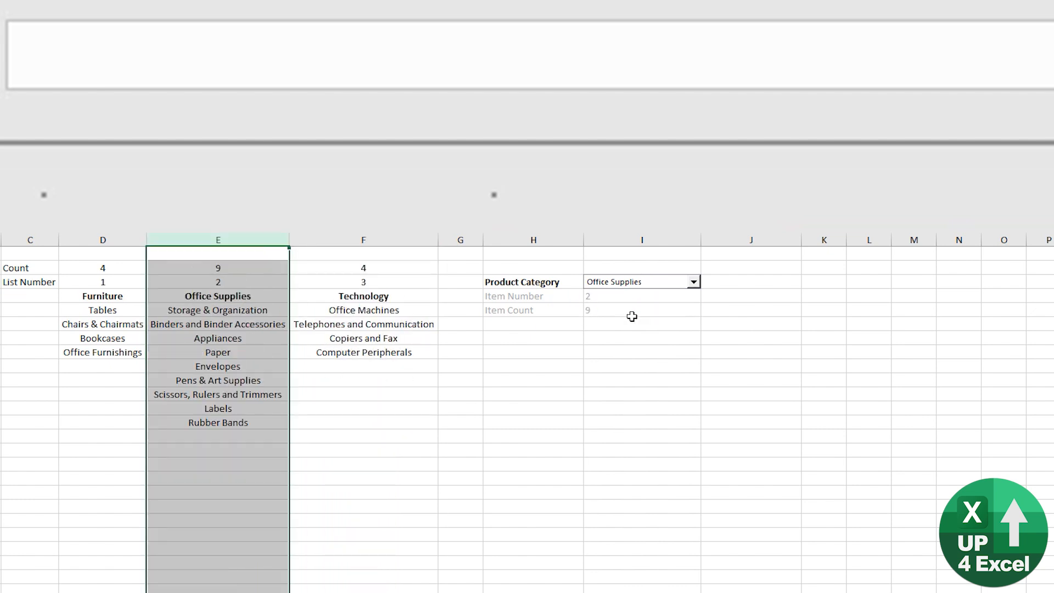
left_click(647, 282)
left_click(631, 291)
left_click(640, 312)
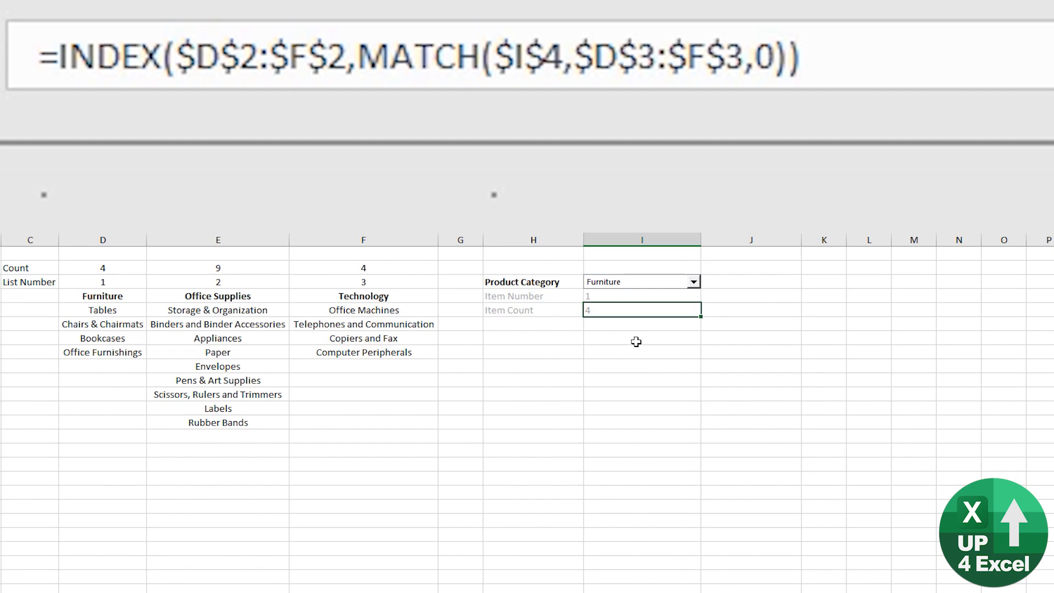
key("F2")
key("Return")
key("Up")
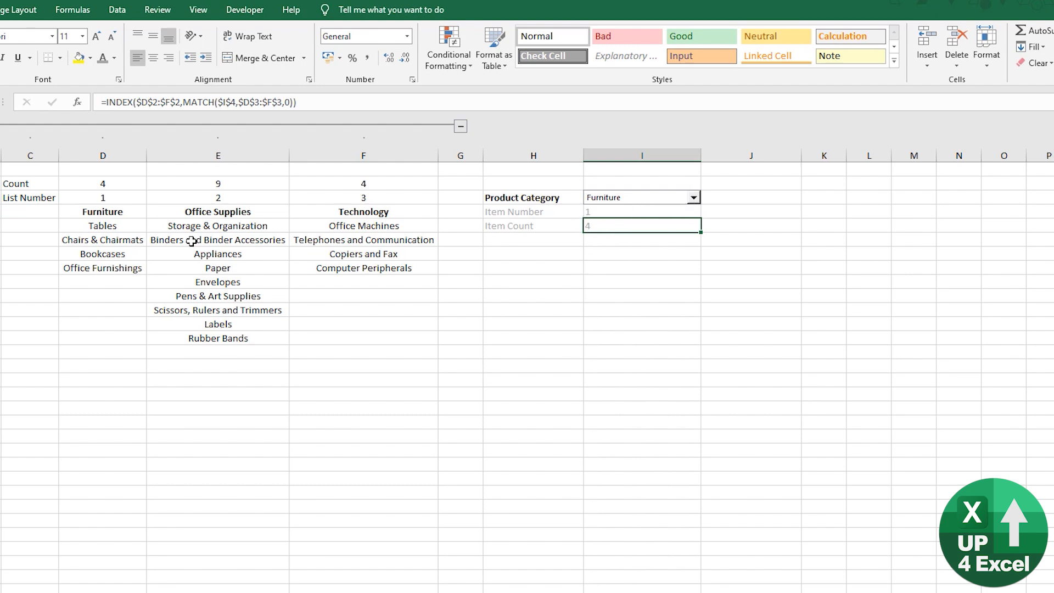
- Choose Office Supplies in the Product Category combo box and compare I4 and I5 with that category's list number and items
left_click_drag(226, 225, 222, 337)
left_click(608, 212)
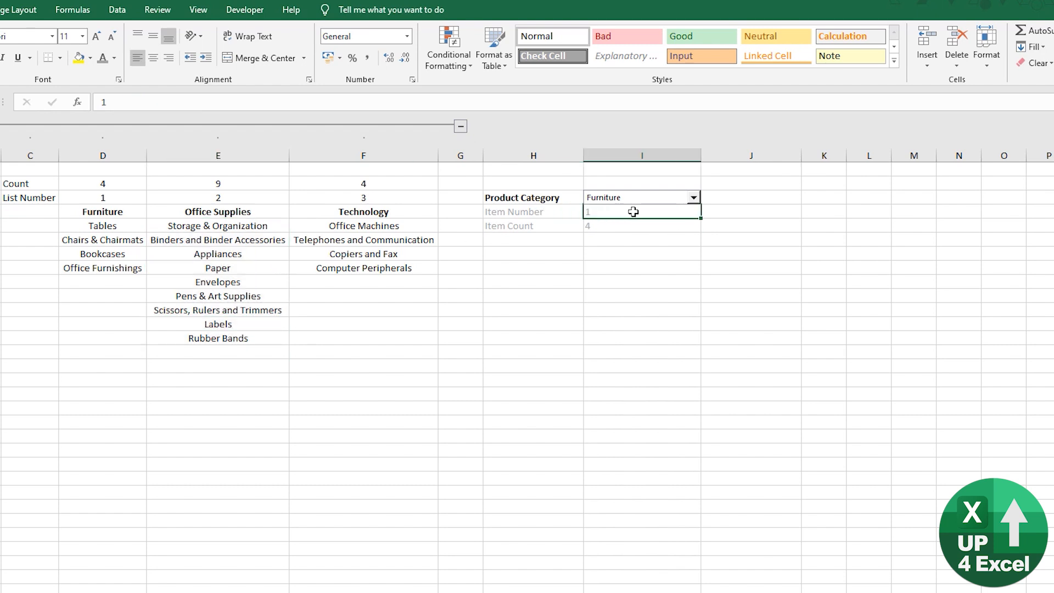
left_click(692, 199)
left_click(652, 218)
left_click(254, 200)
left_click(610, 226)
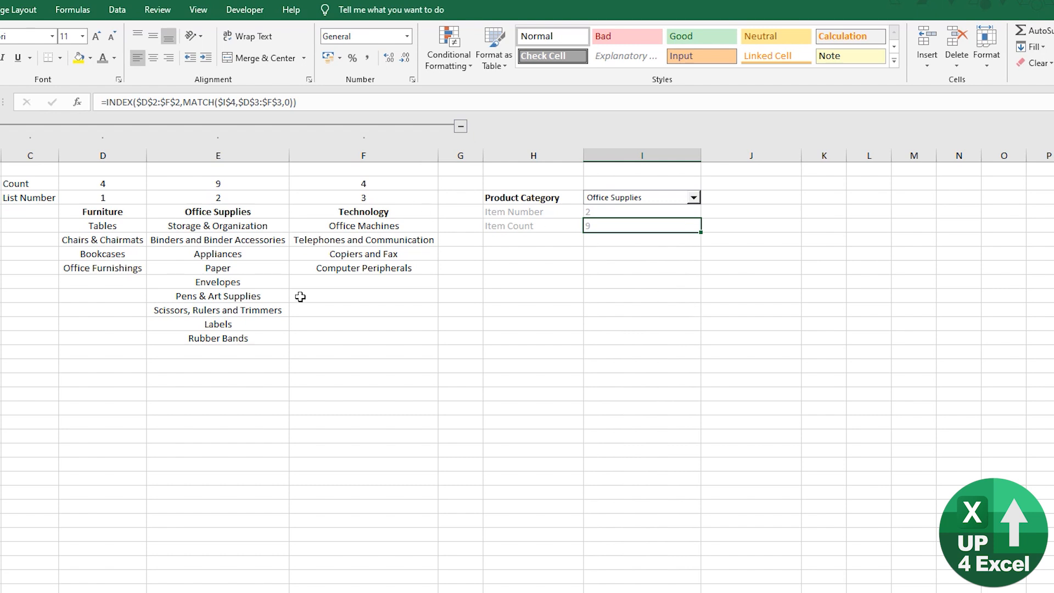
- Check the Office Supplies list number and items, then start a new workbook-scoped name called nProductSubCat
left_click(236, 198)
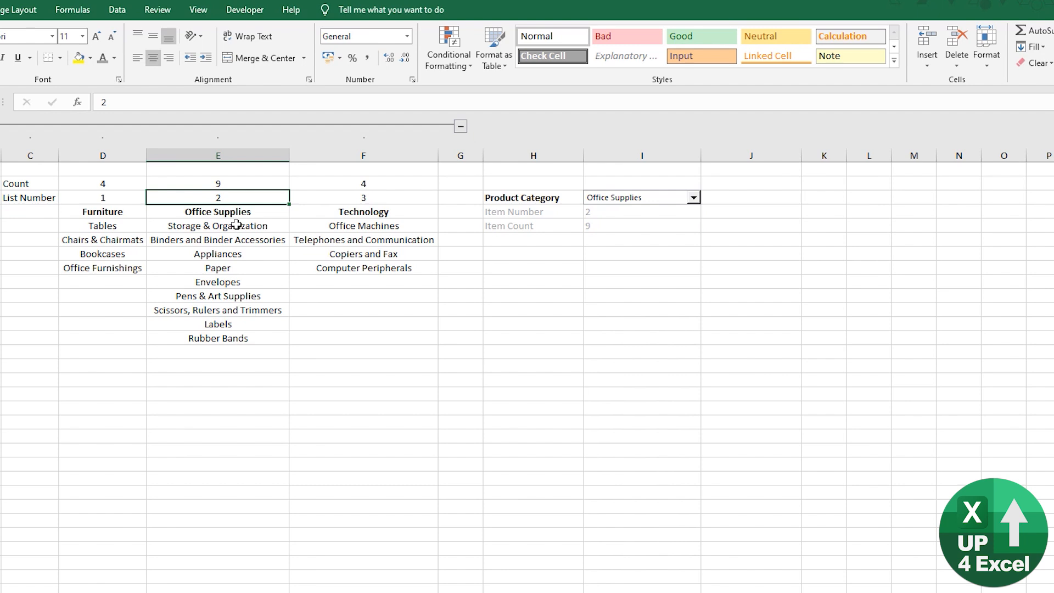
left_click_drag(235, 224, 225, 338)
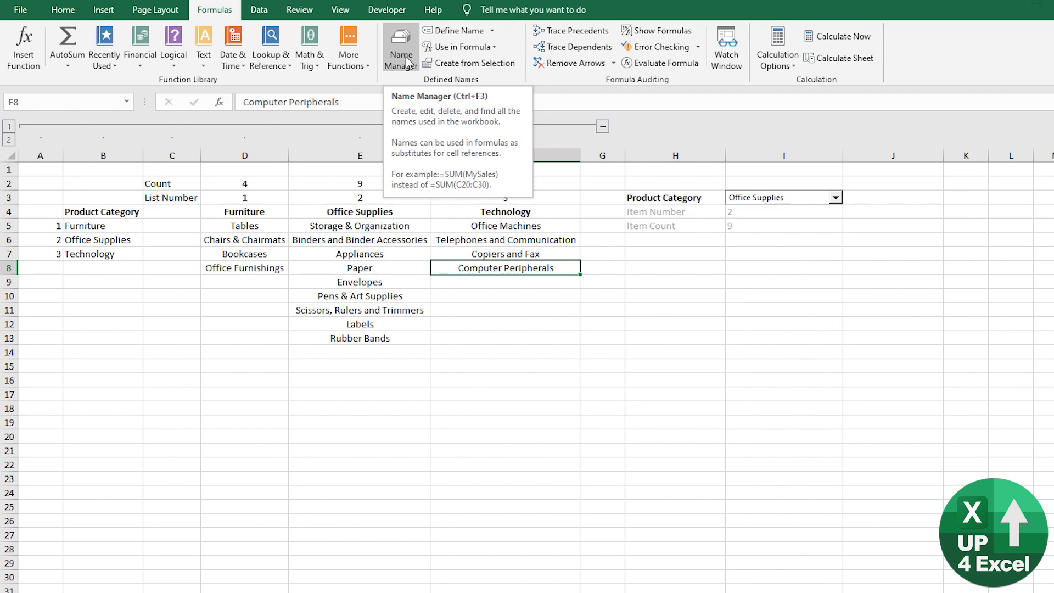
left_click(408, 60)
left_click(77, 320)
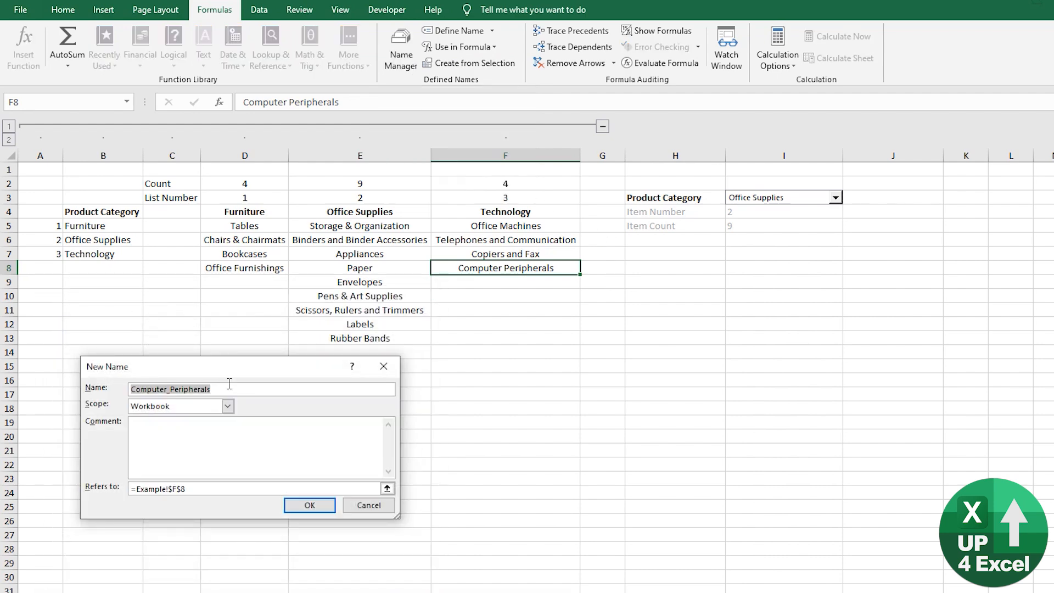
type("nProductSub")
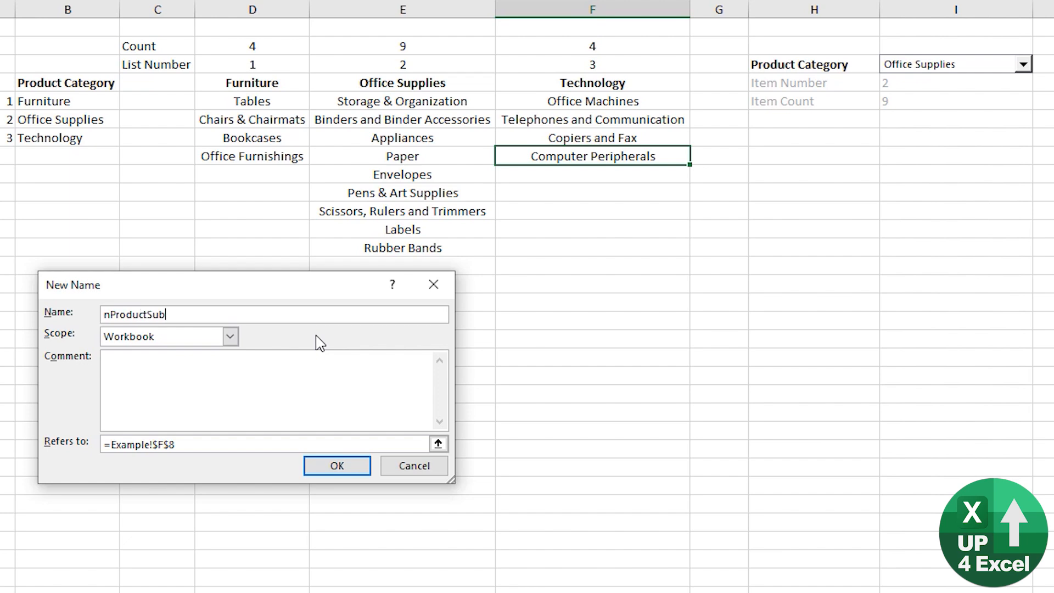
type("t")
key("Tab")
key("Tab")
key("Tab")
- Begin the name's reference with an OFFSET formula anchored at Example!$C$4 with a row offset of 1
type("=")
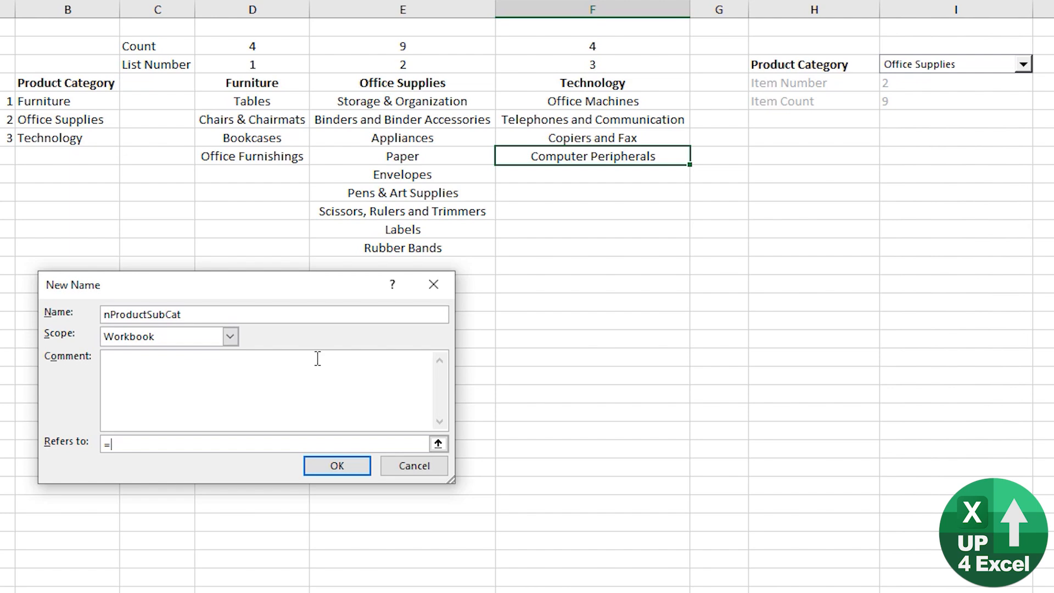
type("offset(")
left_click(157, 87)
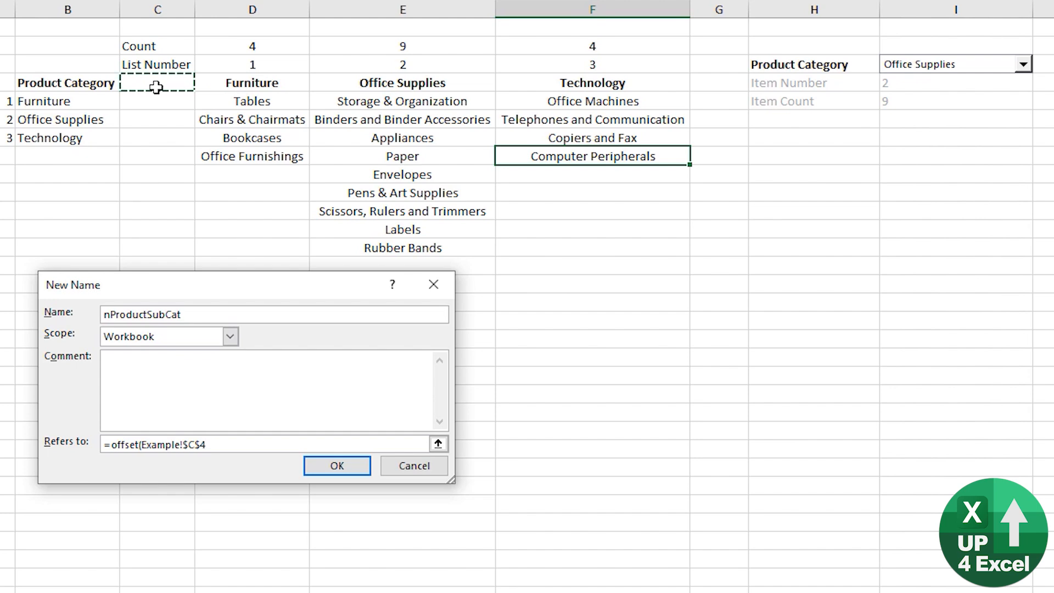
left_click_drag(210, 106, 220, 156)
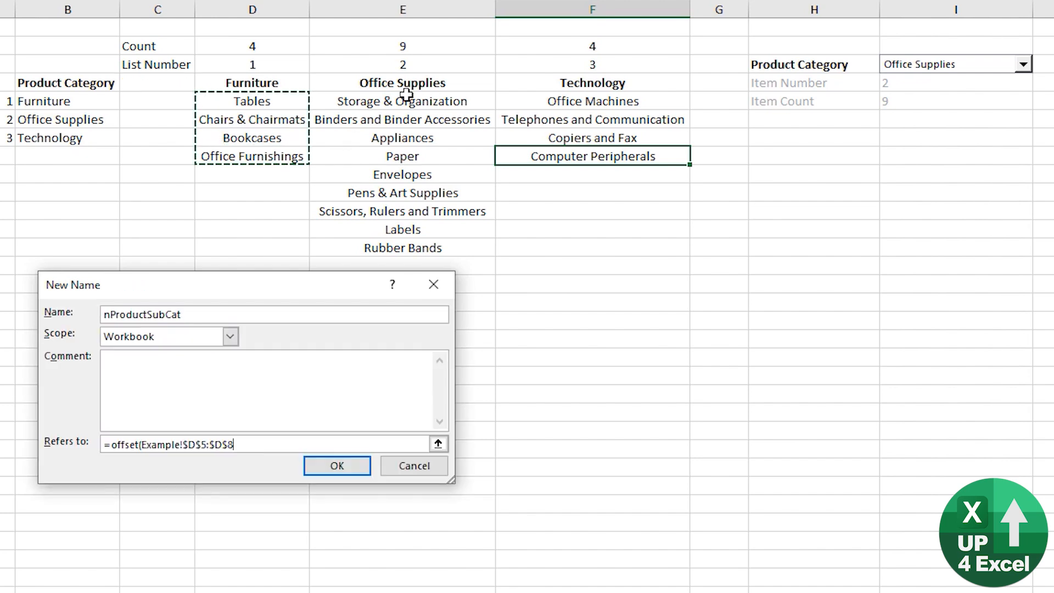
left_click_drag(405, 99, 377, 218)
left_click(269, 103)
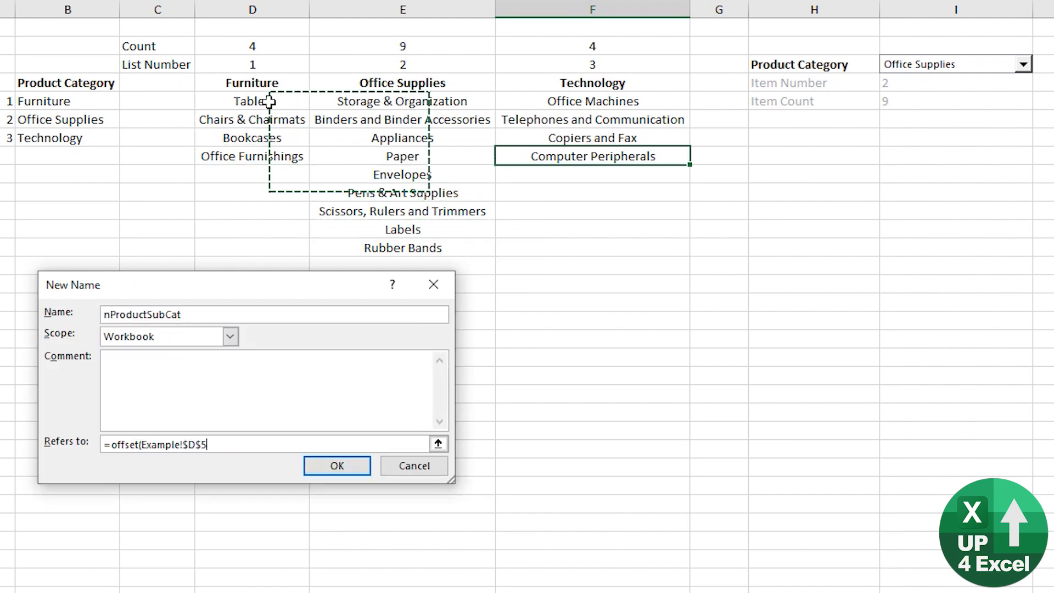
left_click(174, 104)
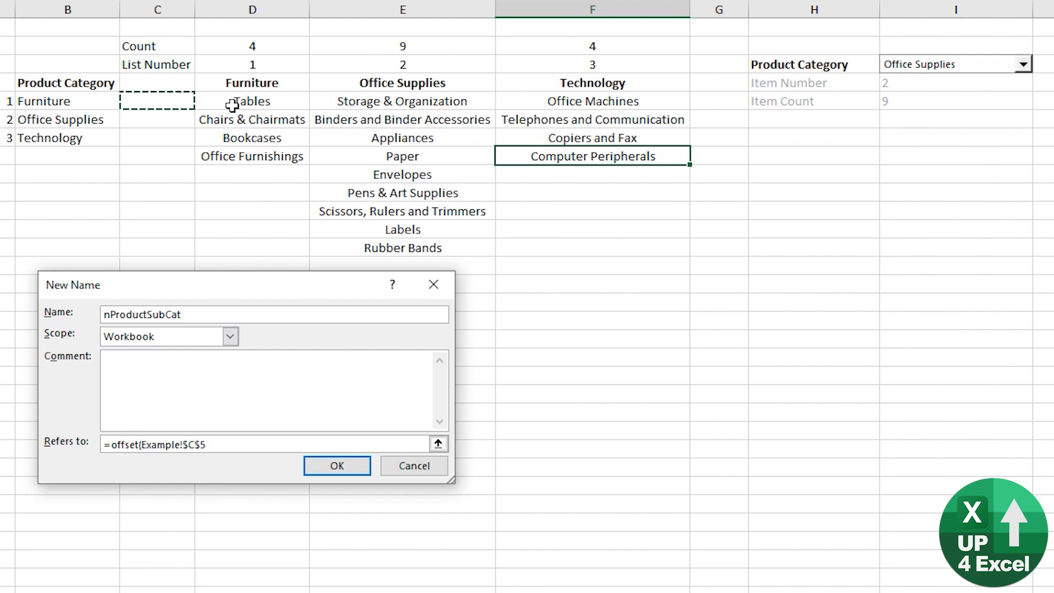
left_click(160, 81)
type(",1,")
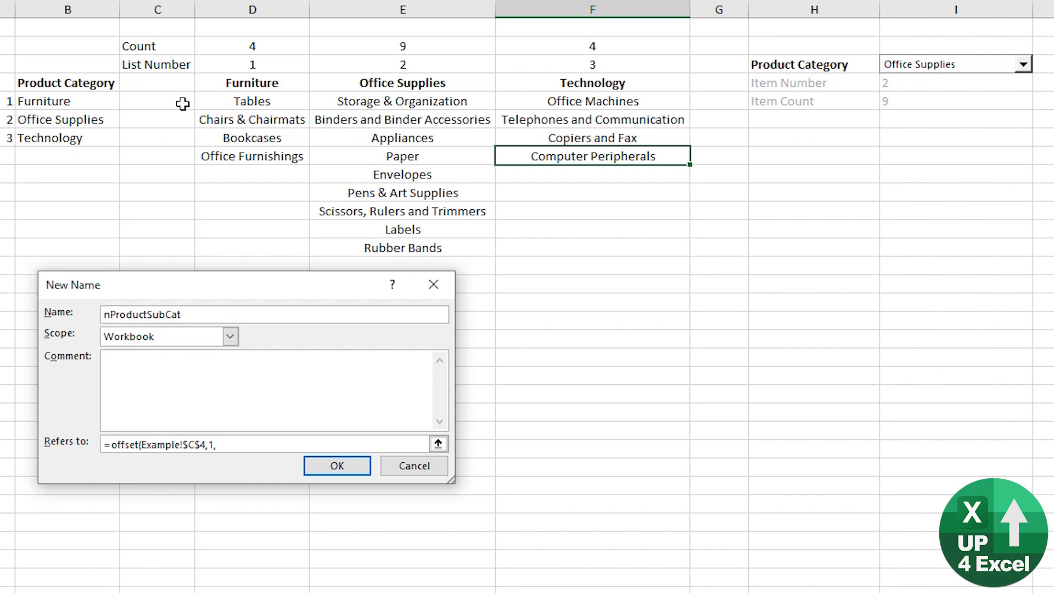
- Complete the OFFSET formula with Example!$I$4 as column offset, Example!$I$5 as height and 1 as width, and save the name
left_click(901, 82)
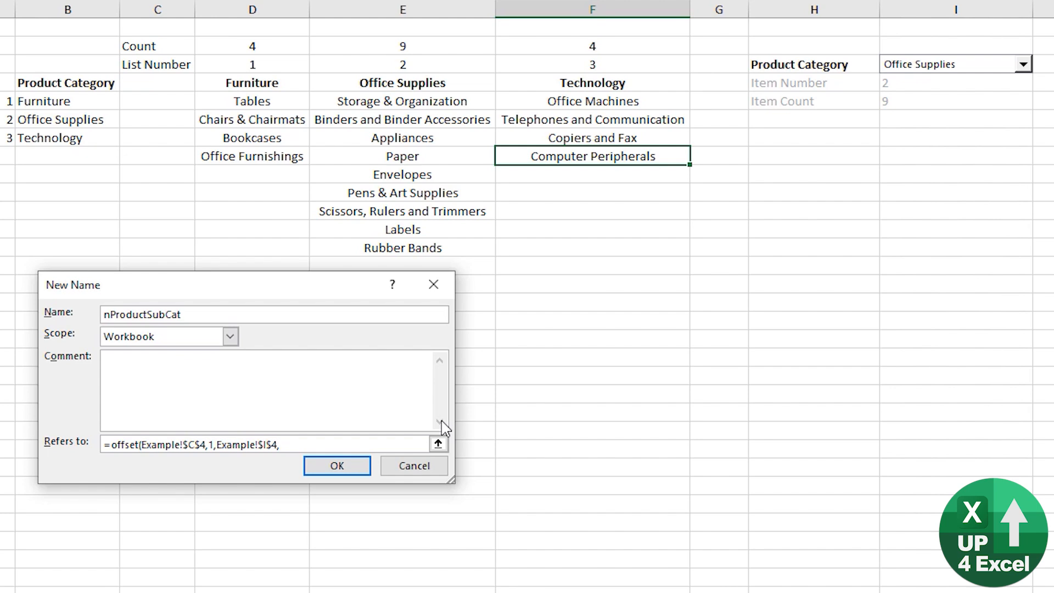
left_click(409, 48)
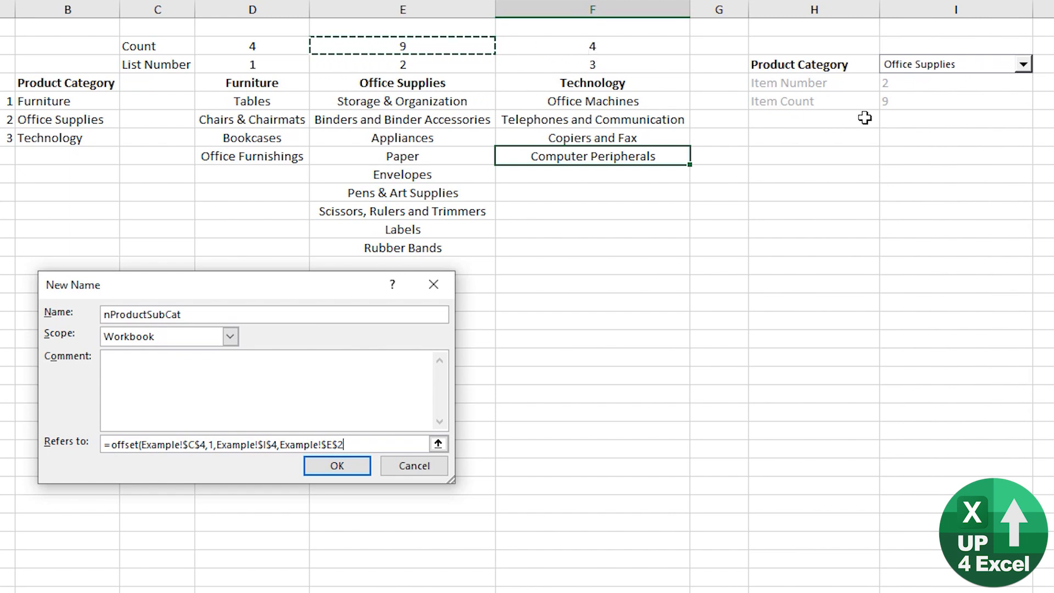
left_click(912, 101)
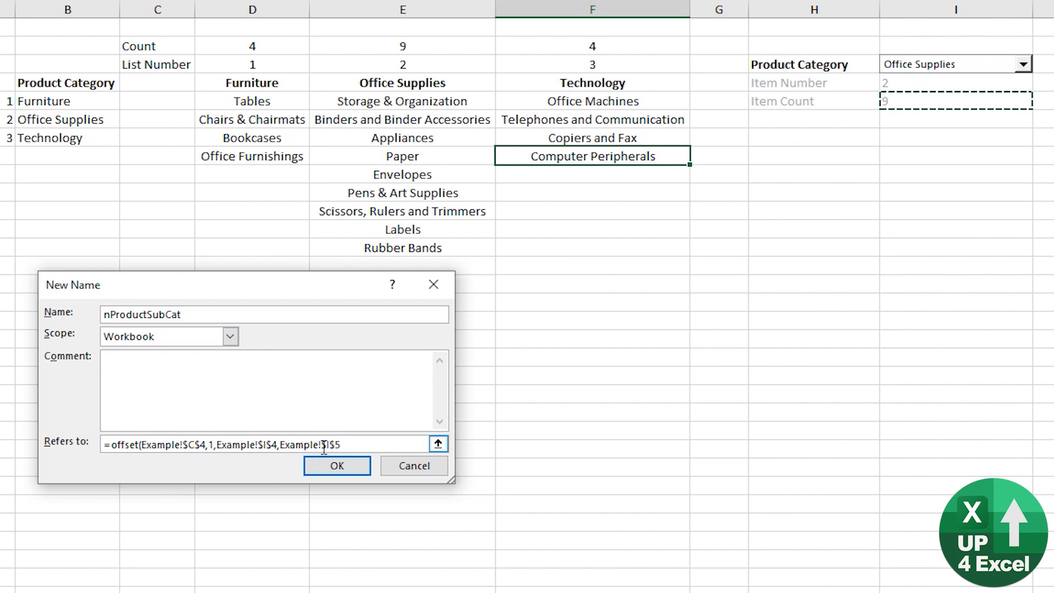
left_click(367, 446)
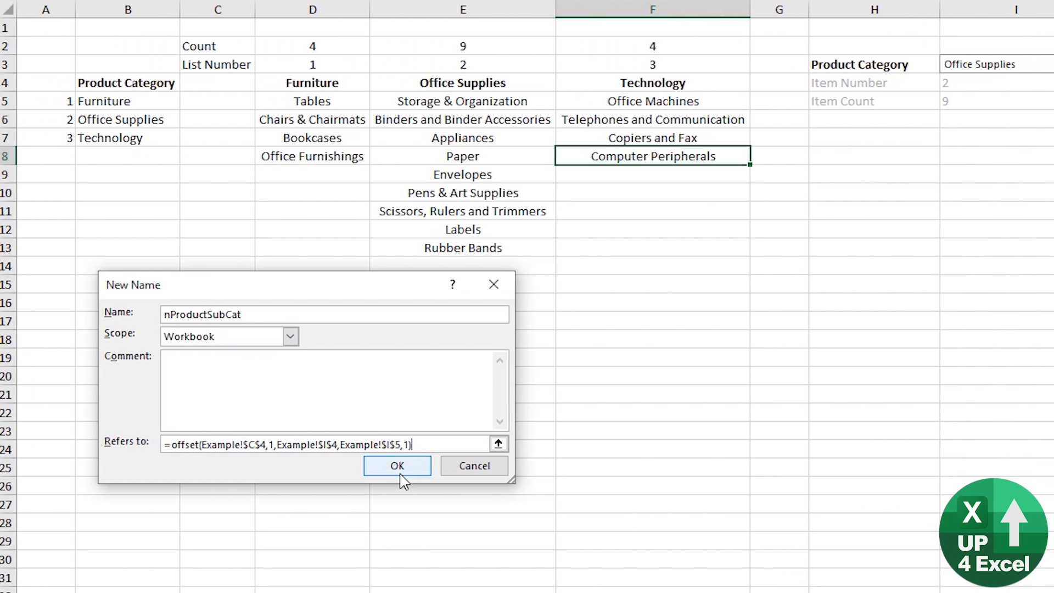
left_click(337, 466)
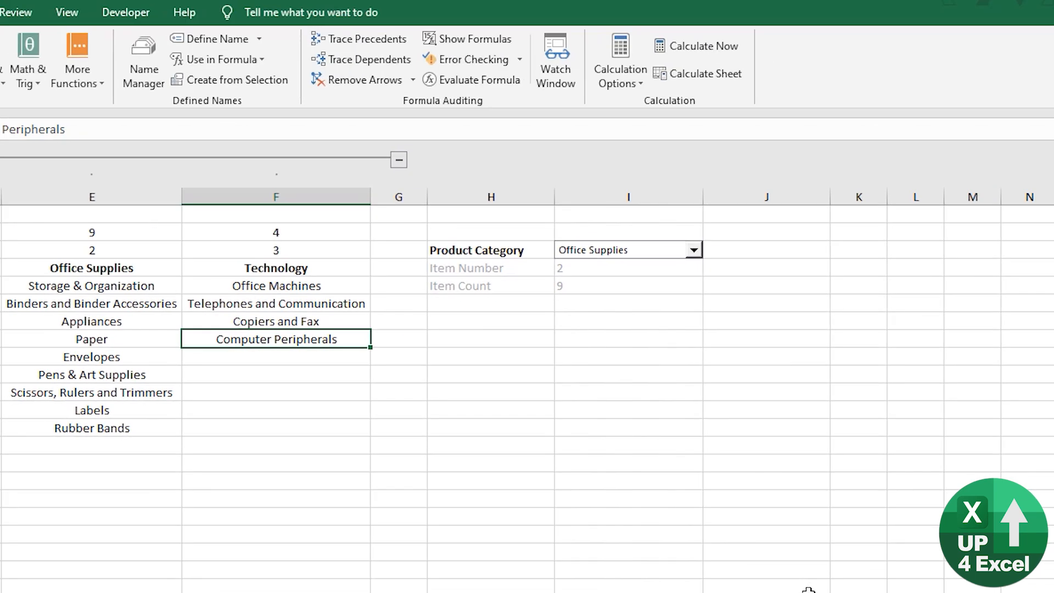
- Enter the label "Product Sub Category" in H7
left_click(528, 319)
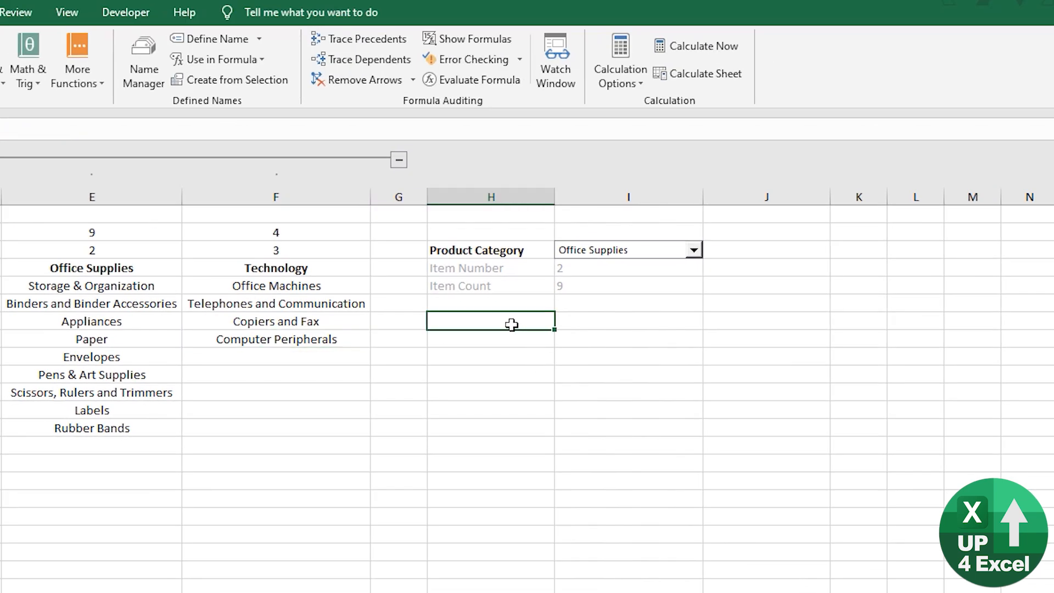
type("Product")
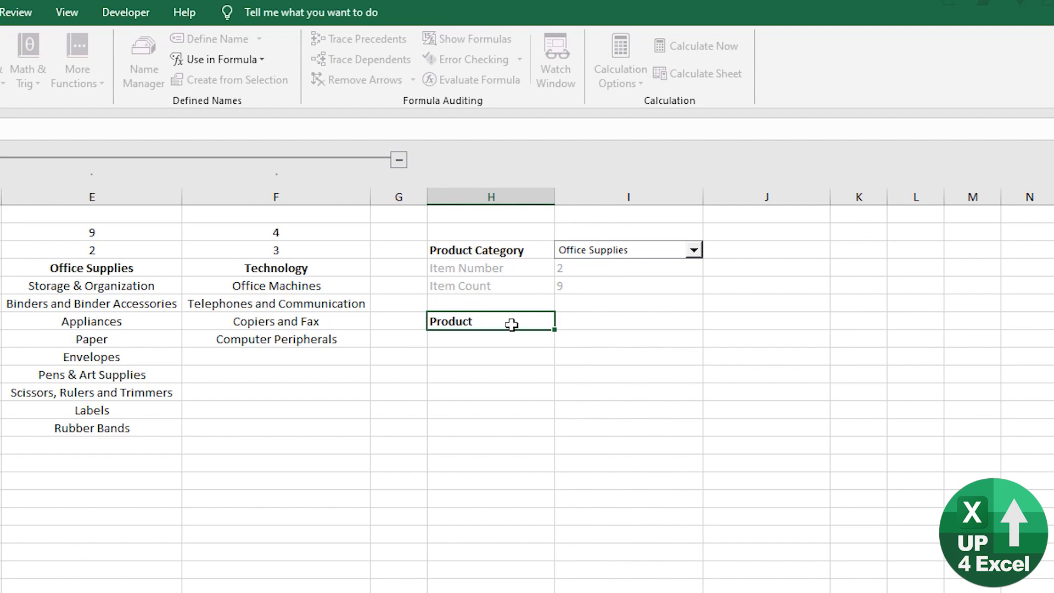
type(" Sub Category")
key("Return")
- Draw a combo box form control across cells I7 and J7, beside the Product Sub Category label
left_click(607, 325)
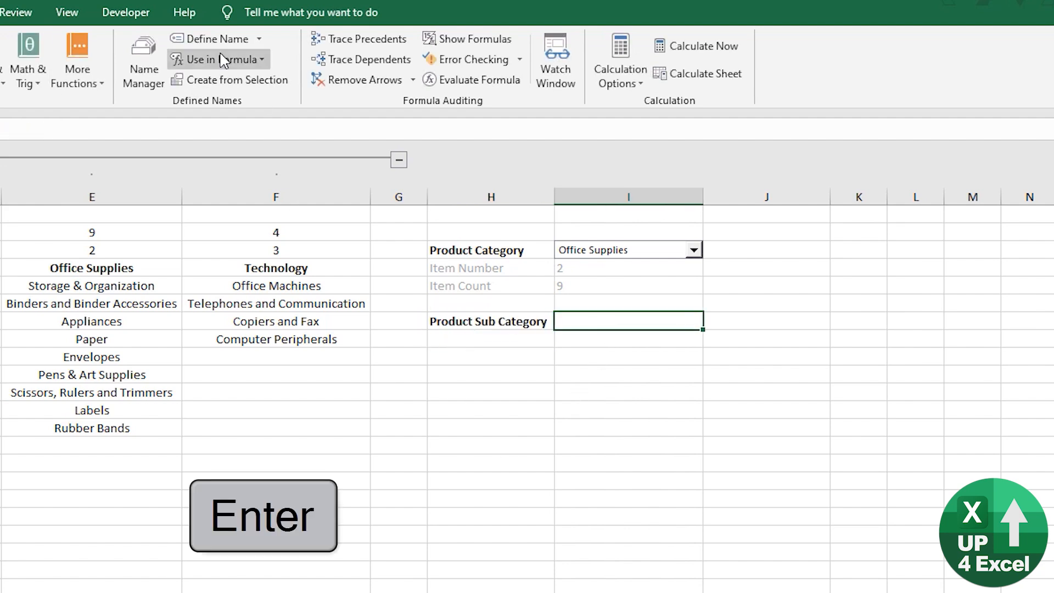
left_click(0, 12)
left_click(126, 12)
left_click(23, 59)
left_click(32, 118)
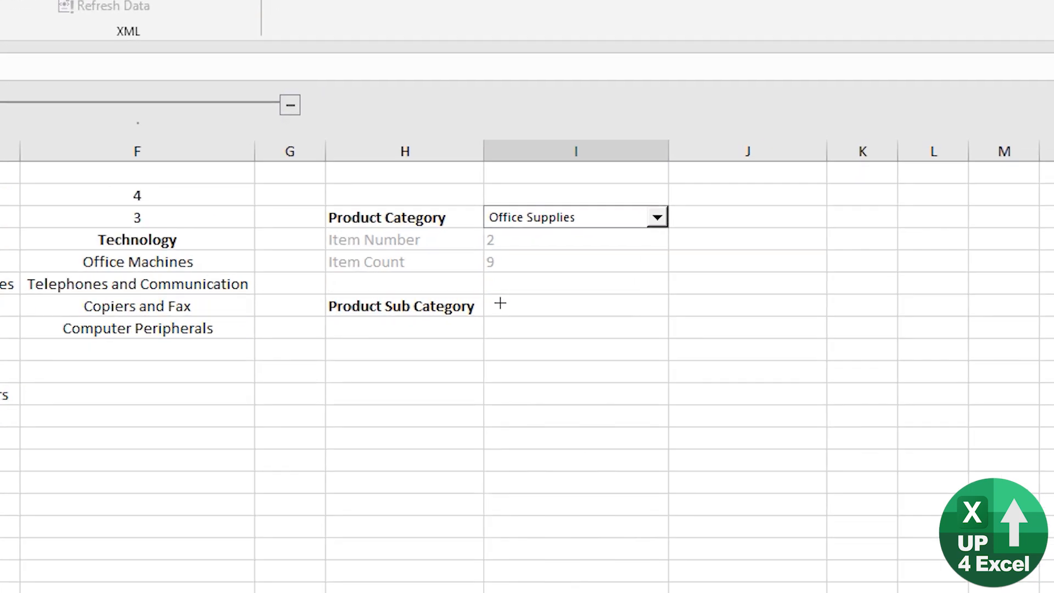
left_click_drag(554, 313, 831, 330)
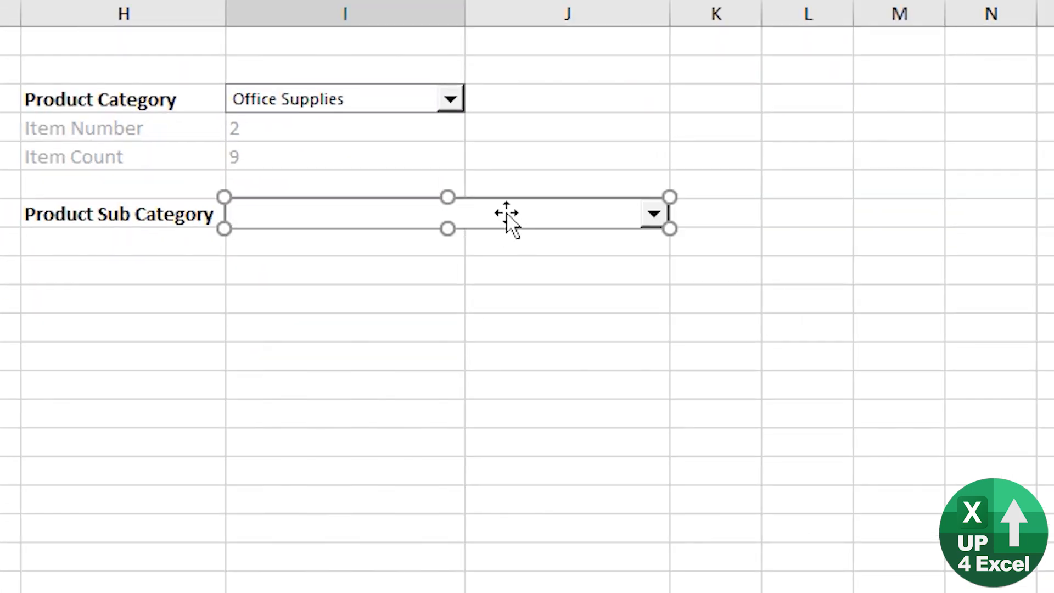
- Set the new combo box's input range to nProductSubCat and its cell link to I8
right_click(507, 215)
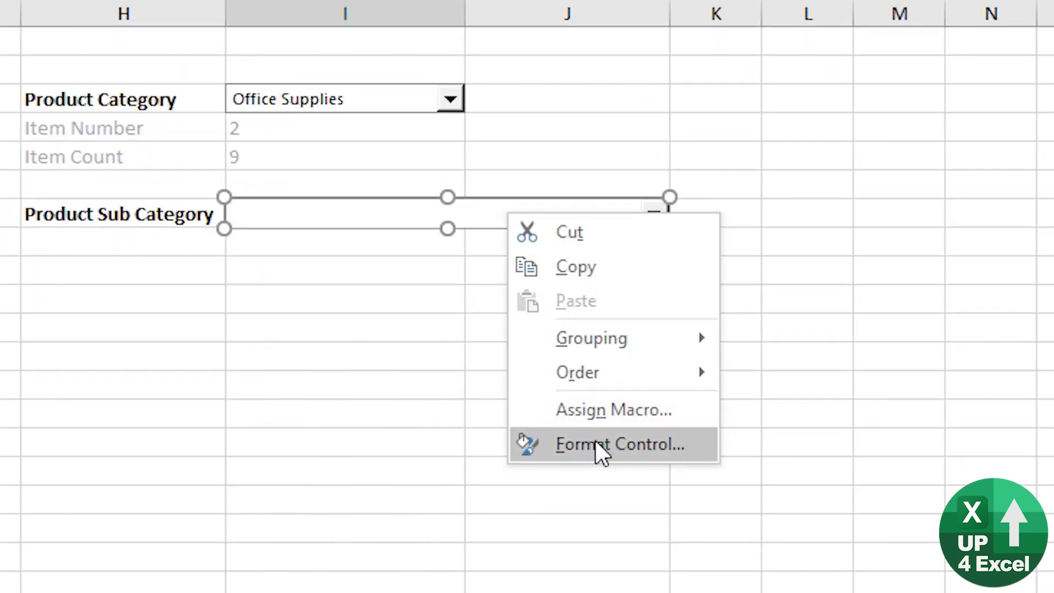
left_click(595, 440)
left_click(269, 250)
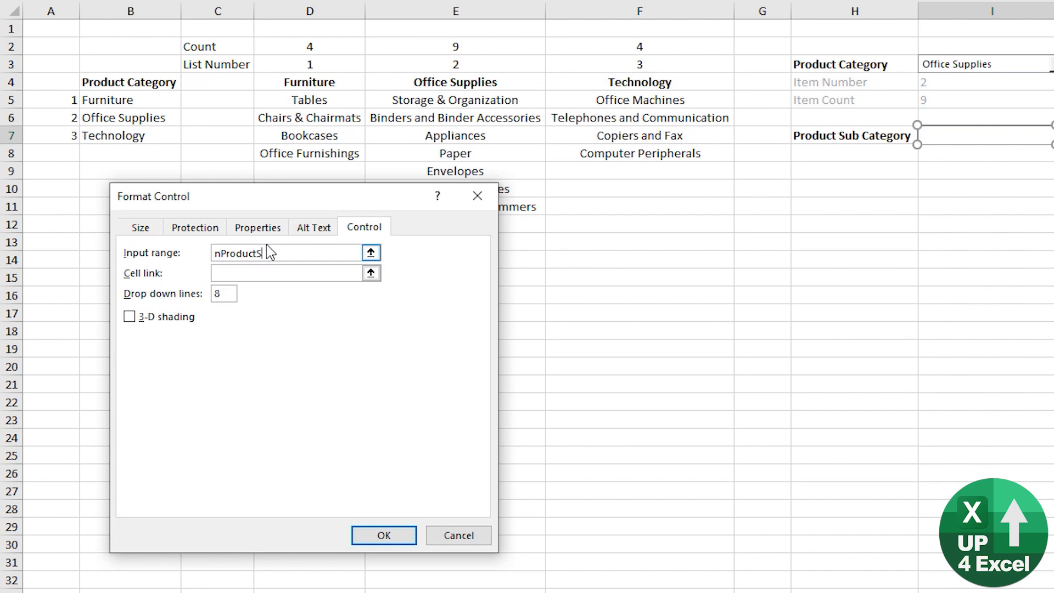
type("nProductSubCat")
key("Tab")
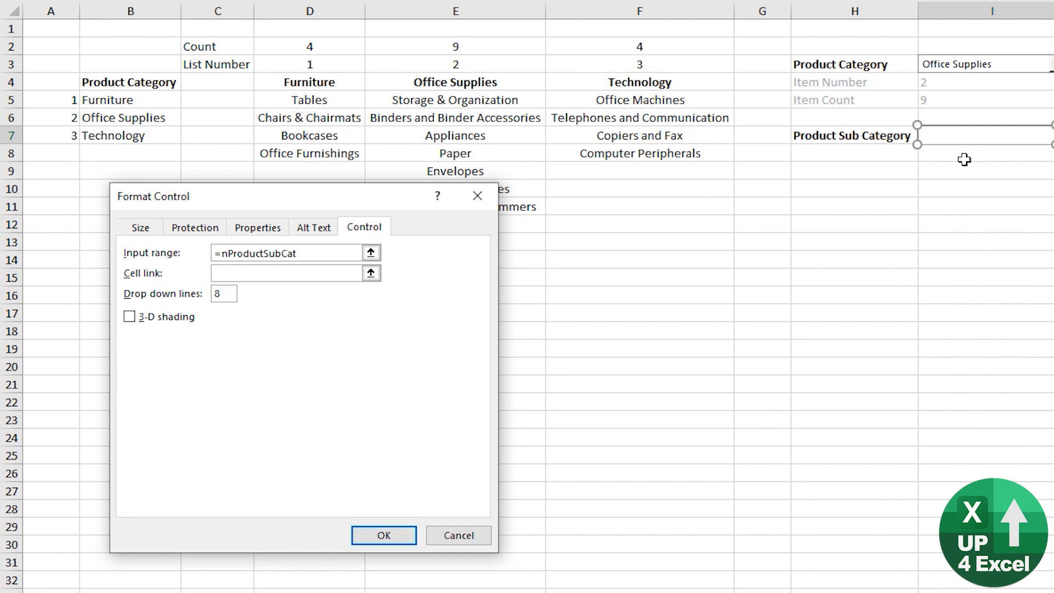
left_click(967, 159)
left_click(392, 536)
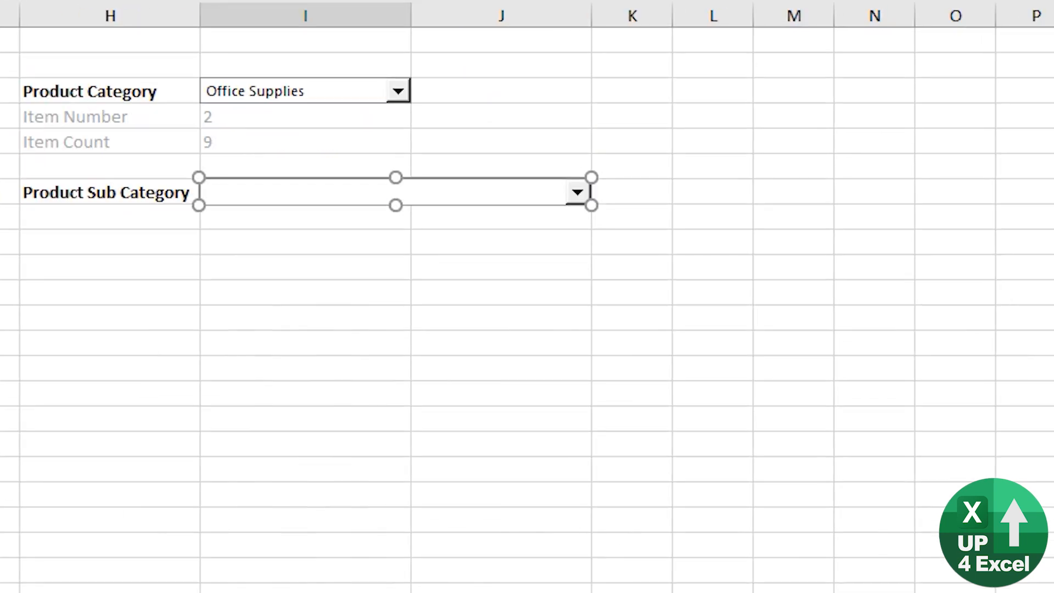
- Test the sub-category list for Office Supplies, then choose Furniture as the category and Bookcases as the sub-category
left_click(577, 193)
mouse_move(577, 247)
left_mouse_down()
mouse_move(577, 314)
mouse_move(586, 242)
left_mouse_up()
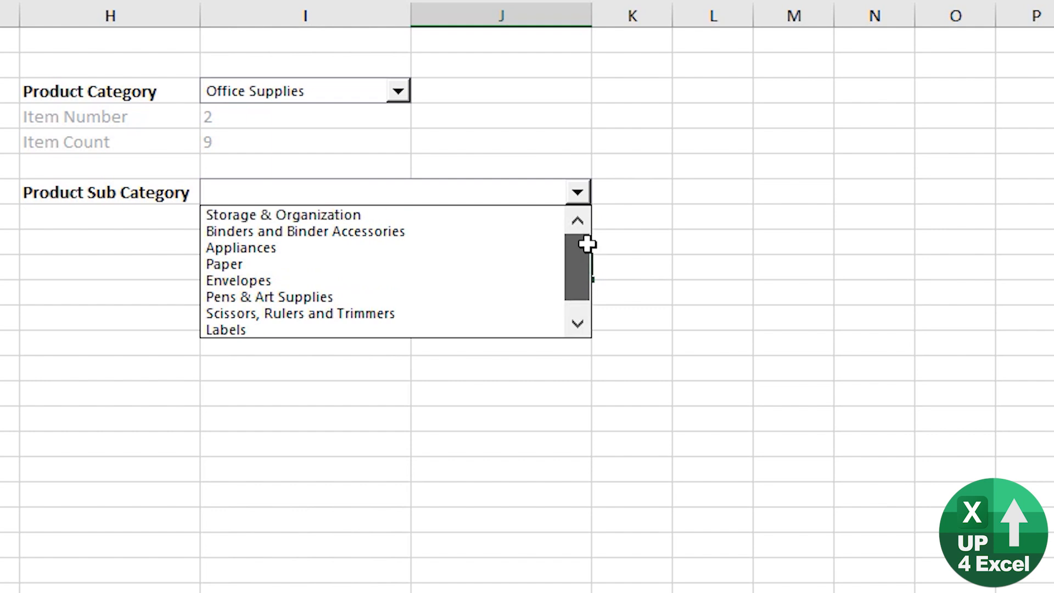
left_click(398, 90)
left_click(247, 111)
left_click(577, 193)
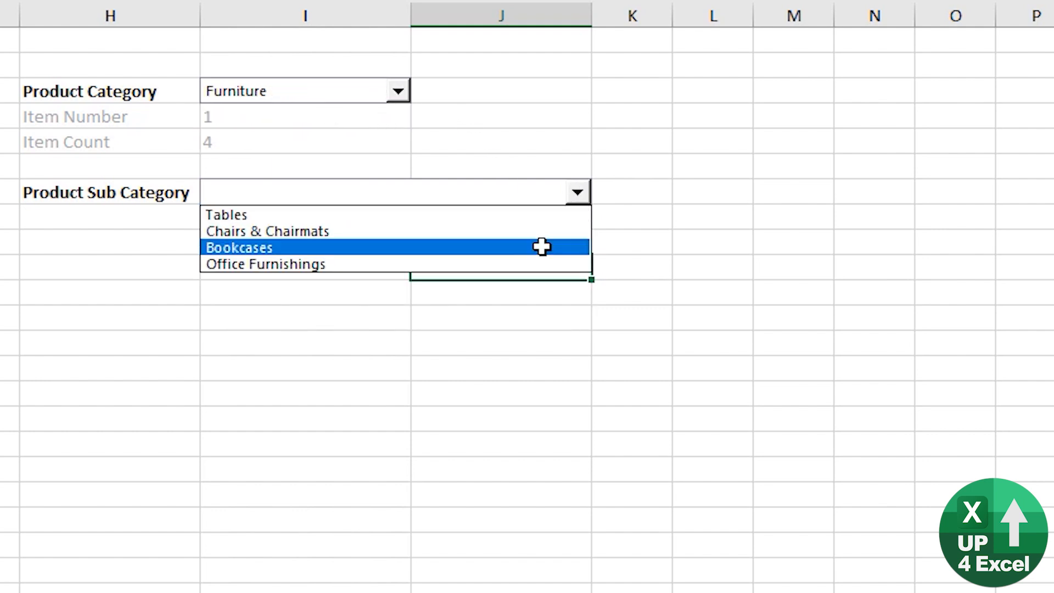
left_click(541, 246)
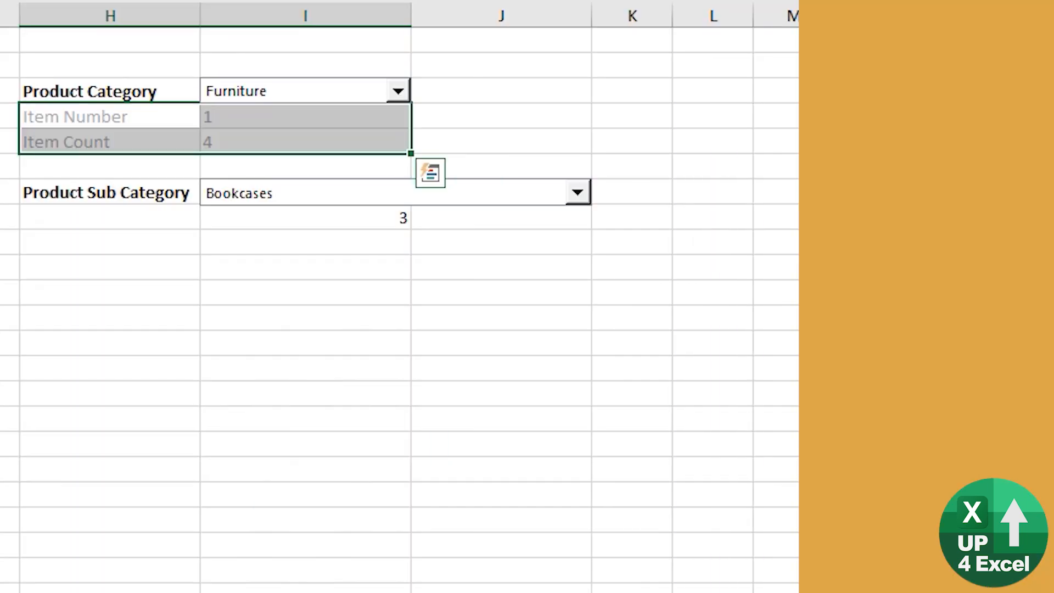
- Copy the grey formatting of H4:I5 onto H8:I9 with Format Painter
key("alt+h")
key("f")
key("p")
left_click_drag(125, 223, 308, 242)
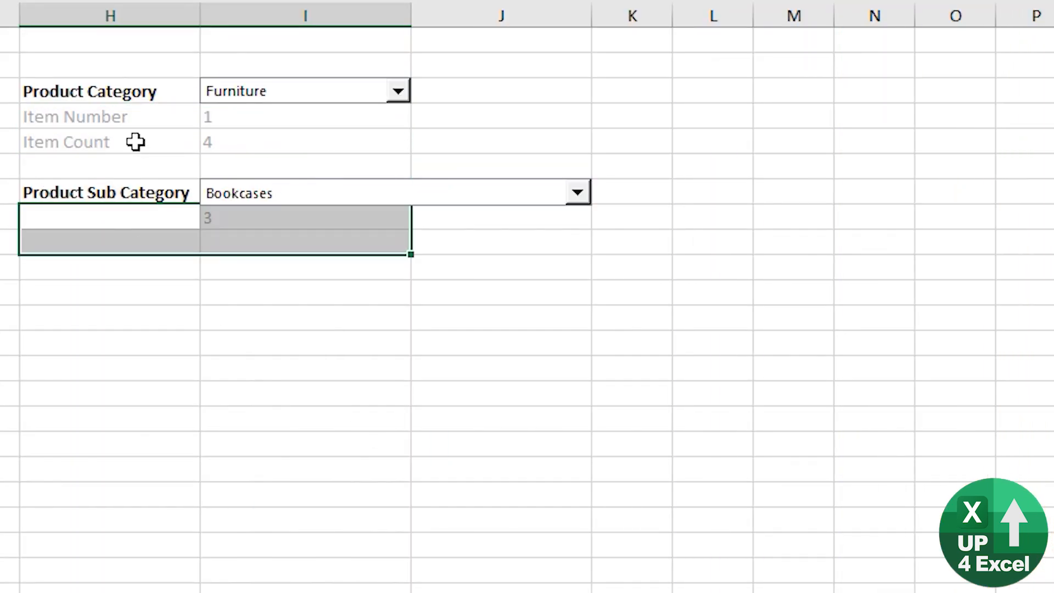
- Copy the "Item Number" label from H4 to H8 under Product Sub Category
left_click(139, 117)
key("ctrl+c")
key("Down")
key("Down")
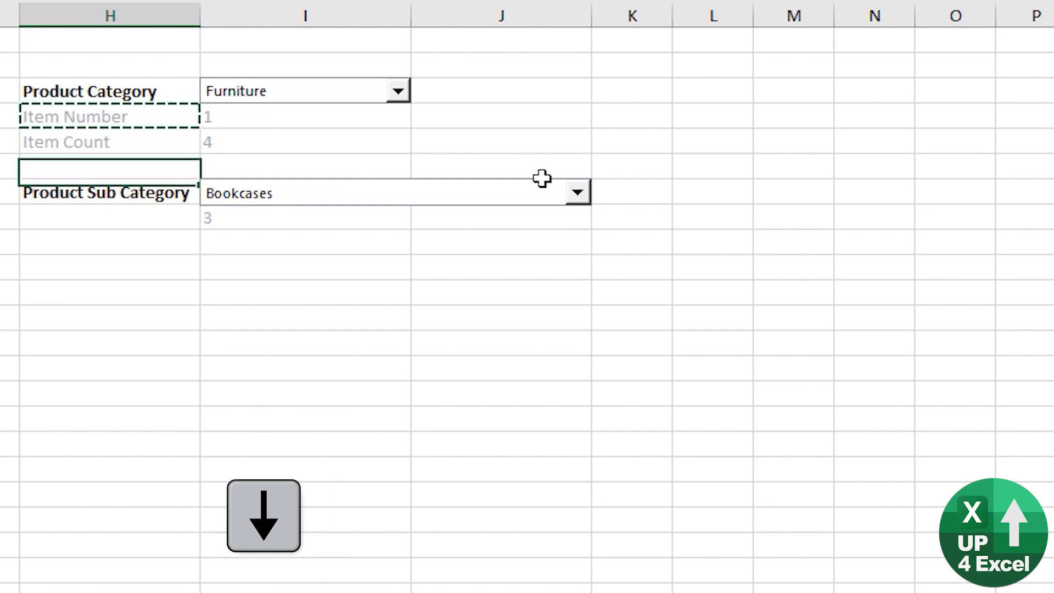
key("ctrl+v")
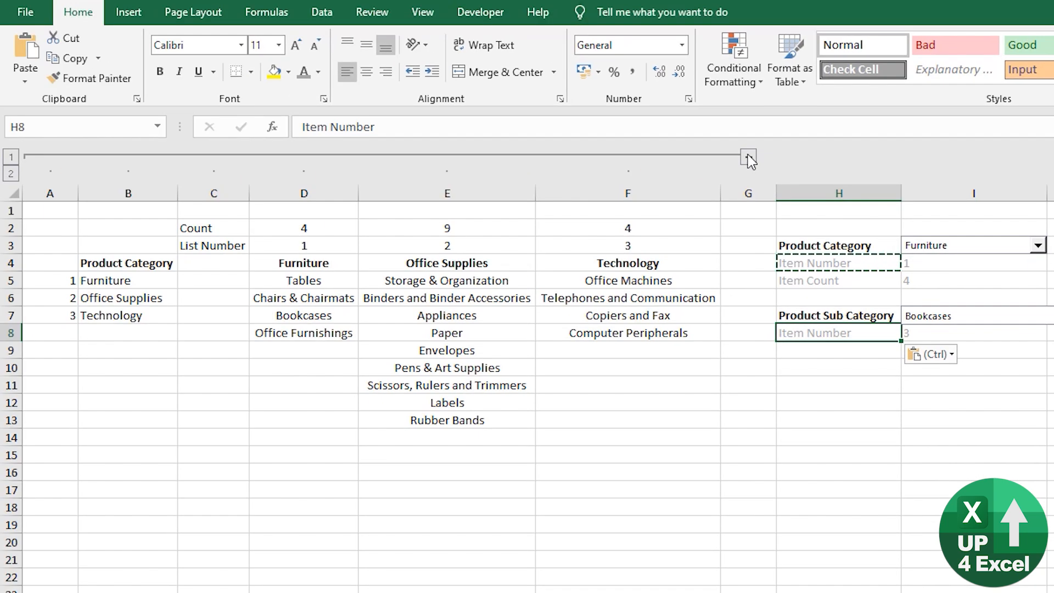
- Collapse the grouped list columns A to F and hide the sheet's gridlines
left_click(748, 158)
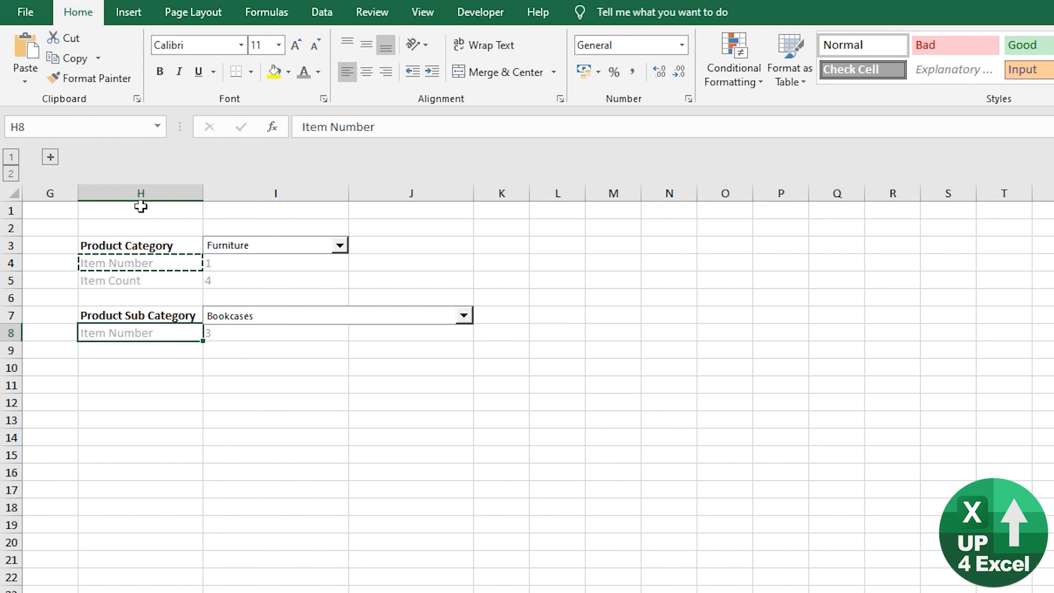
left_click(424, 12)
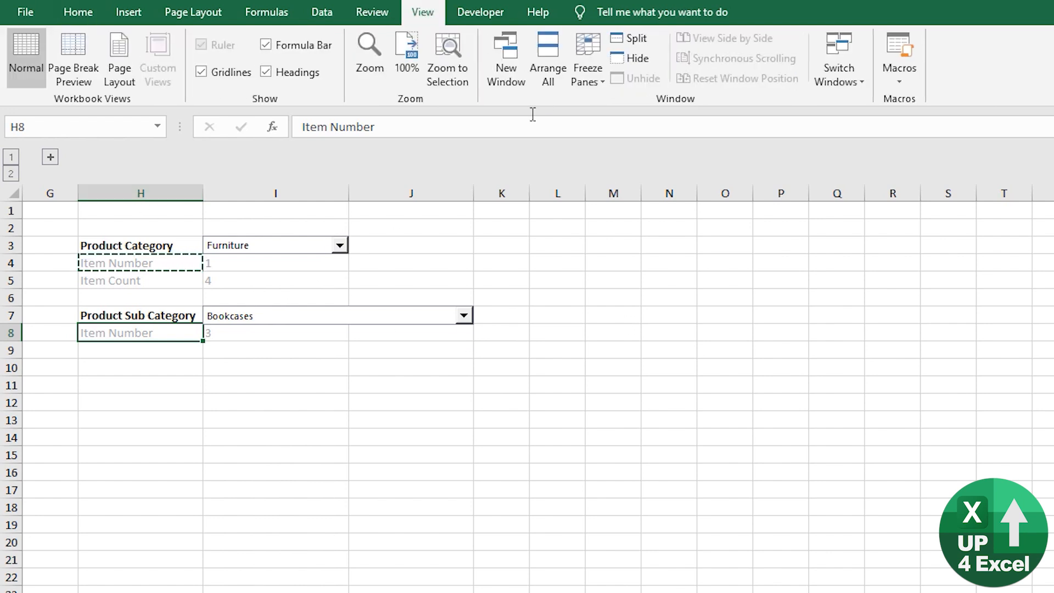
left_click(213, 75)
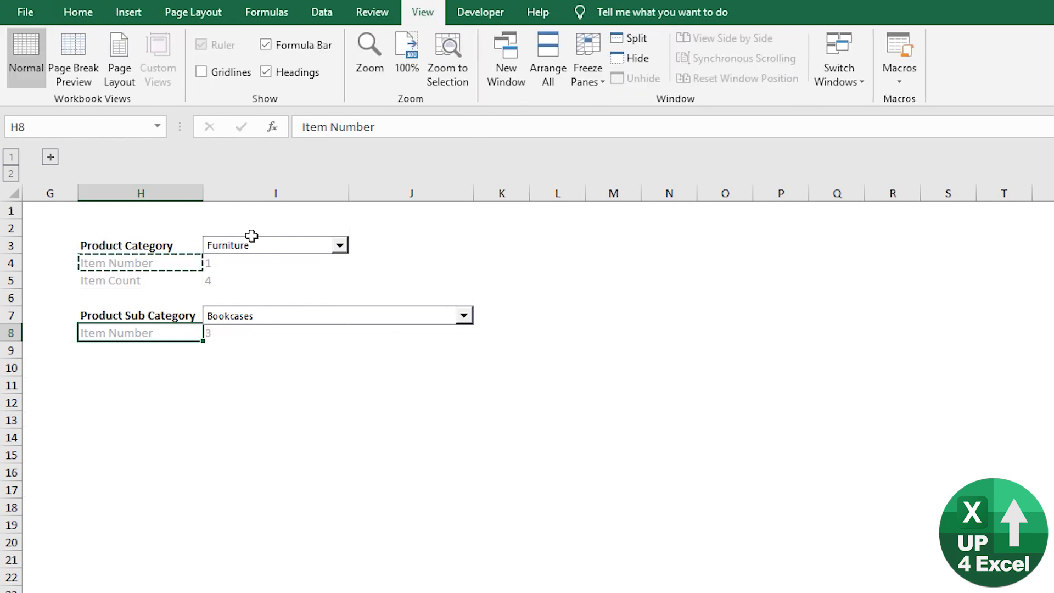
key("Escape")
- Nudge the Product Sub Category combo box up slightly, clear of its linked cell I8
left_click(214, 336)
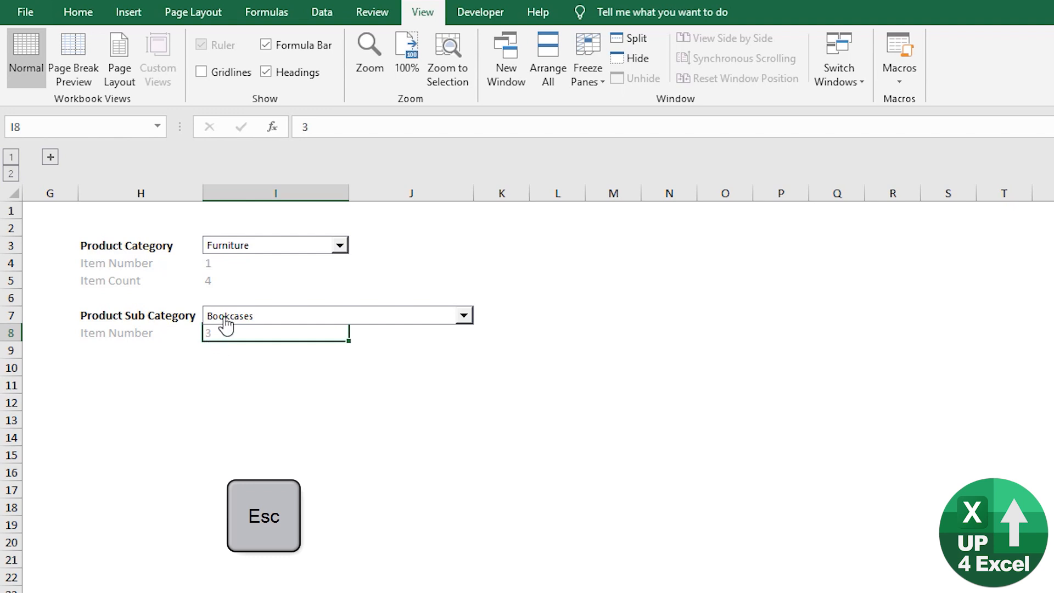
right_click(361, 317)
left_click_drag(339, 325, 338, 323)
- Label cell H9 "Item Name" under the Product Sub Category item number
type("It")
type("em ")
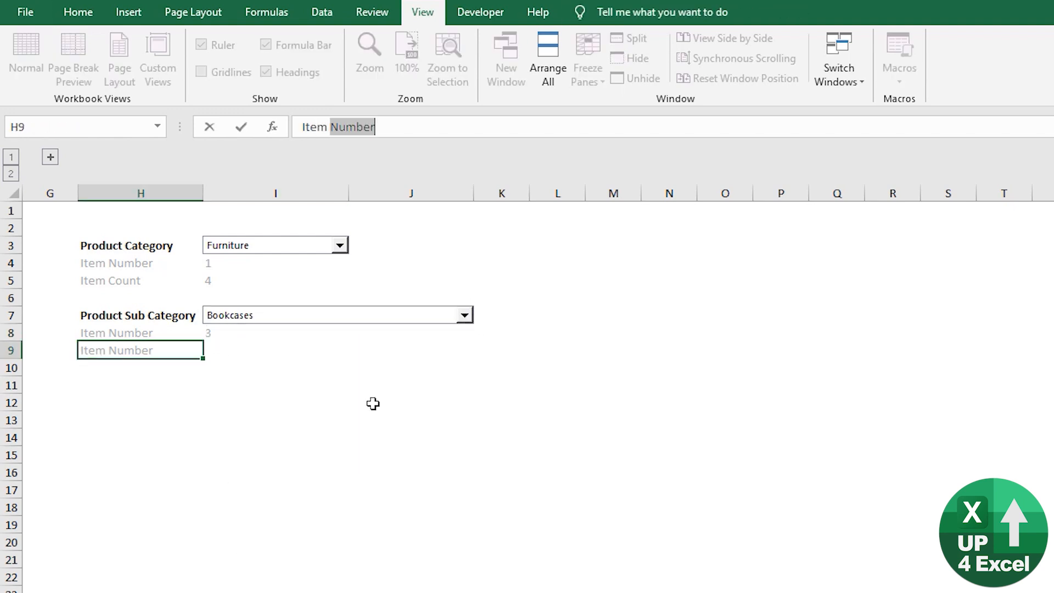
type("Name")
key("Return")
key("Up")
key("Right")
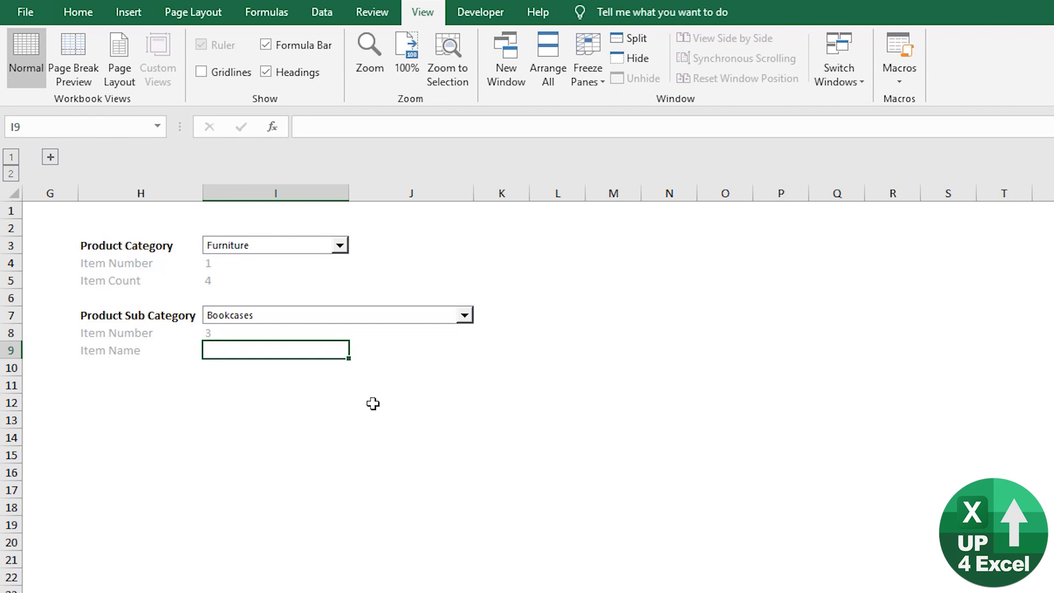
- Examine the Product Sub-Category column on the Data sheet and the drop-down's linked item number in I8 on the Example sheet
key("Up")
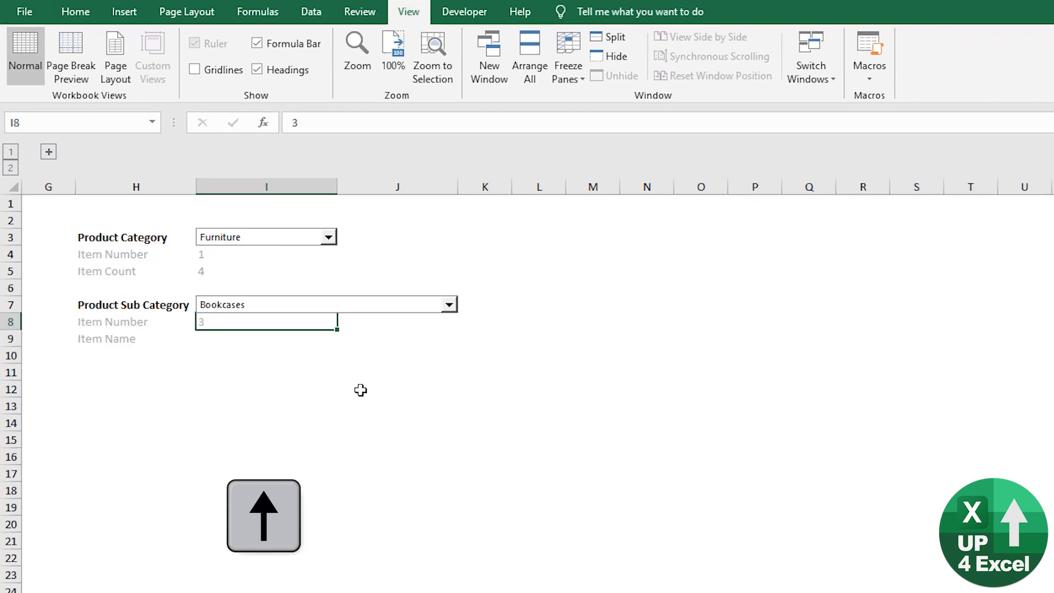
left_click(168, 586)
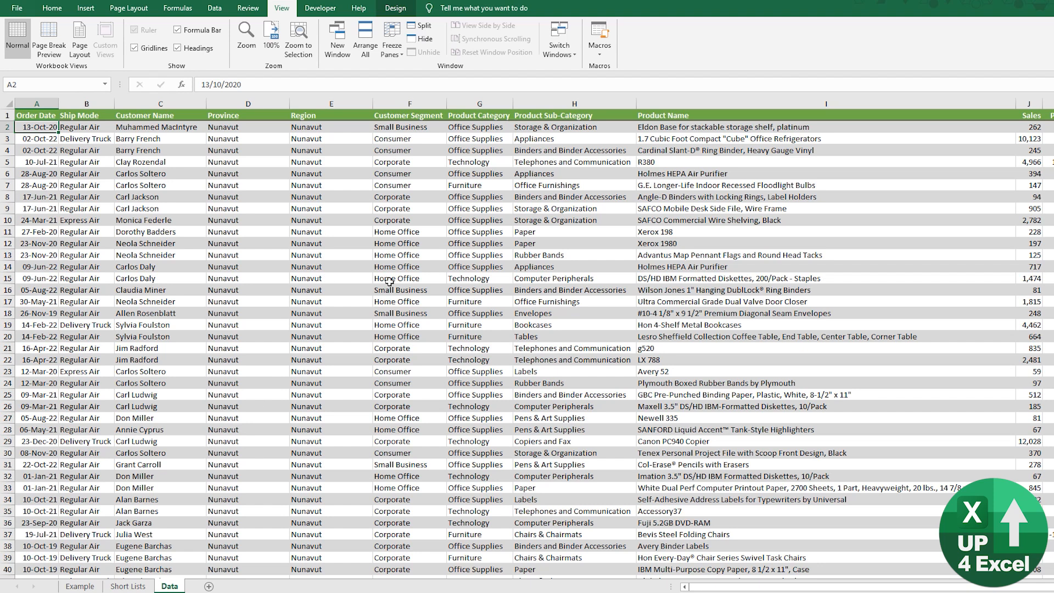
left_click(555, 104)
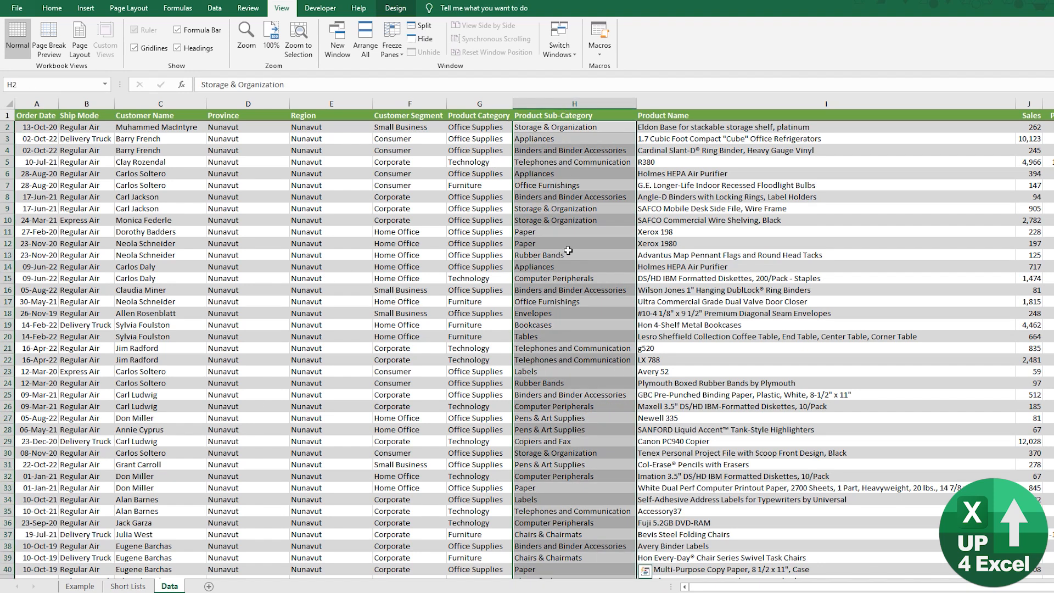
left_click(529, 326)
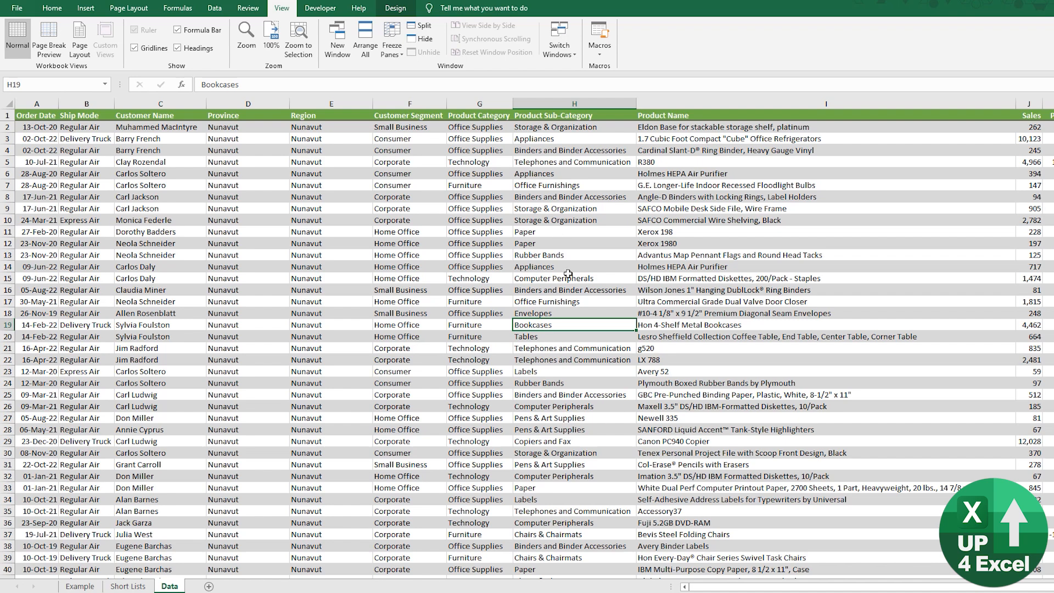
left_click(80, 587)
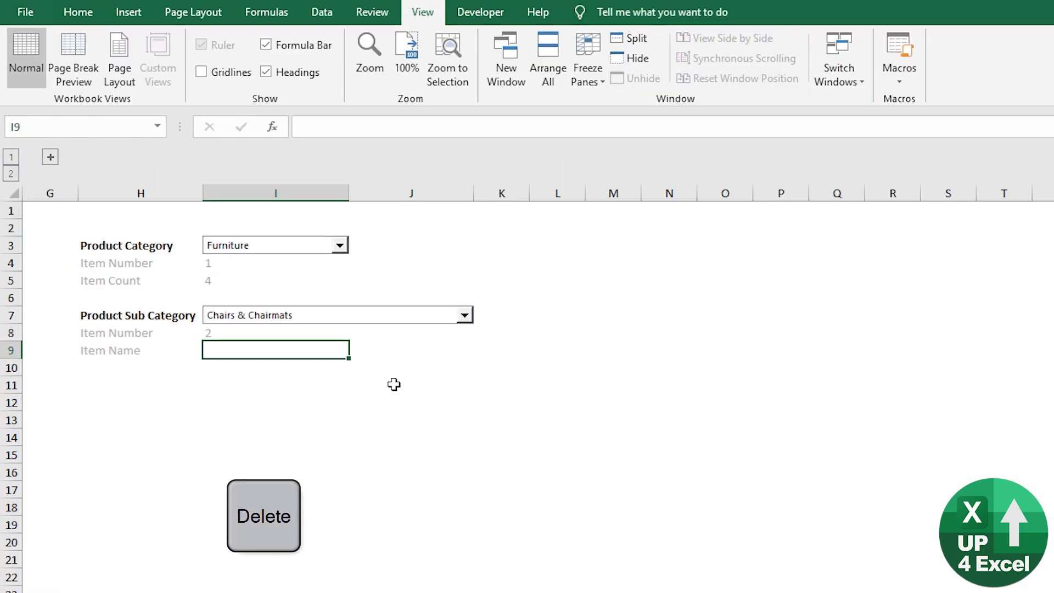
key("Up")
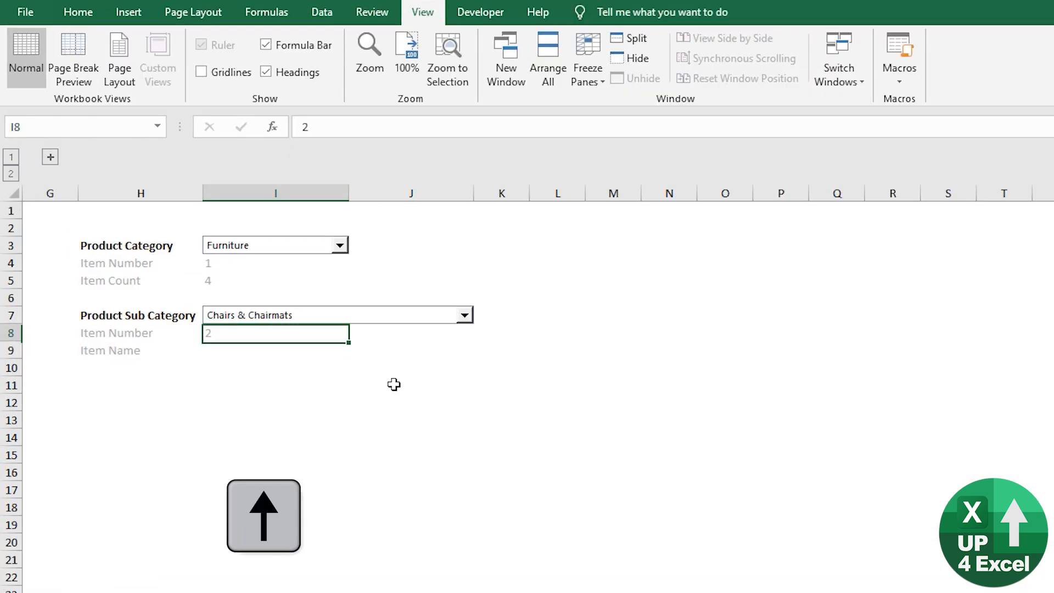
key("Up")
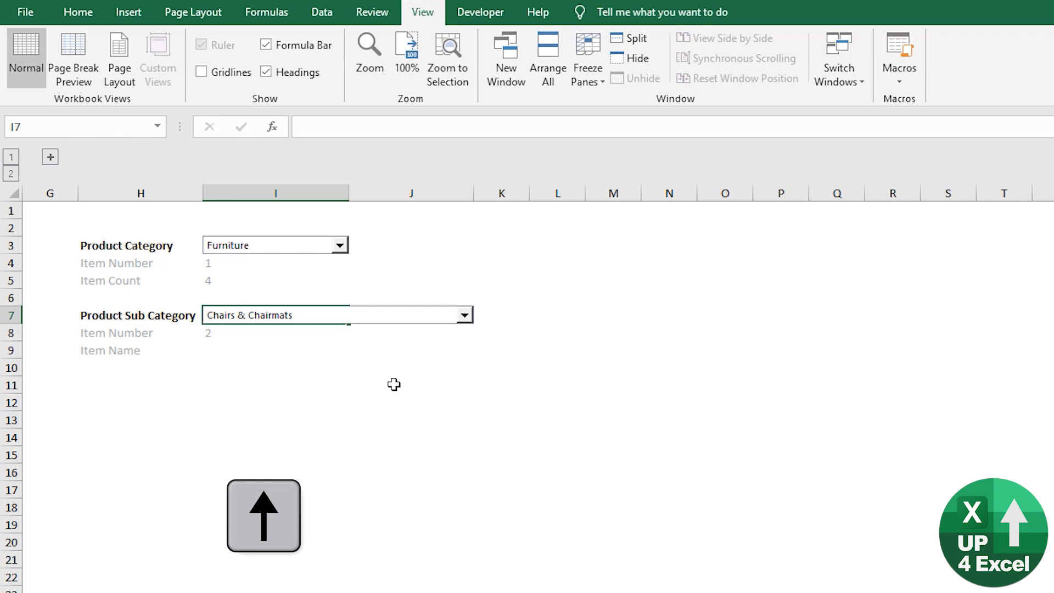
key("Down")
key("Down")
- Expand the grouped list columns and enter =OFFSET($C$4,$I$8,$I$4) in I9 to return the chosen sub-category's name
left_click(50, 157)
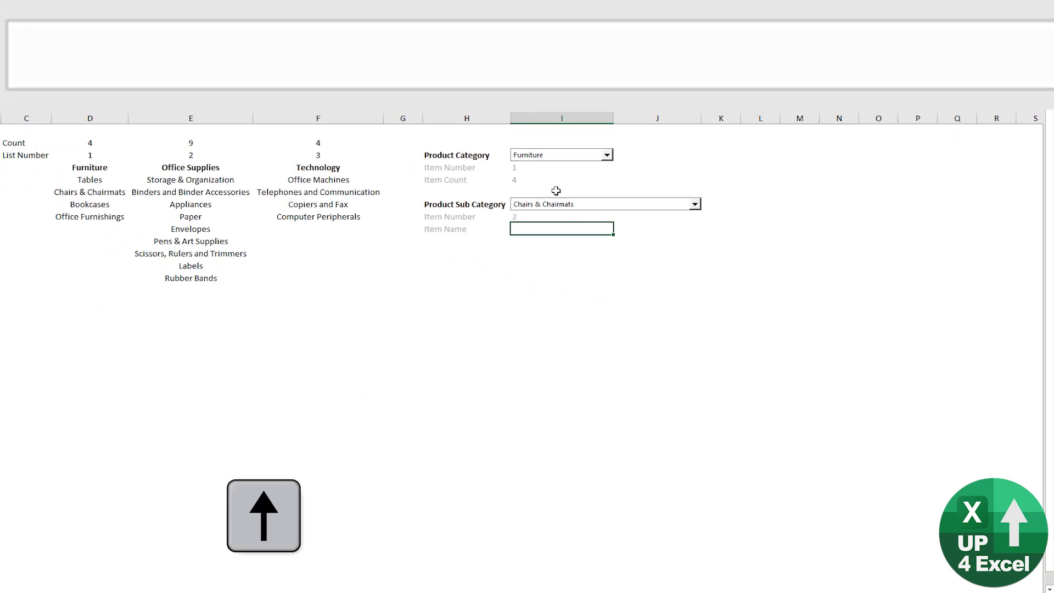
type("=of")
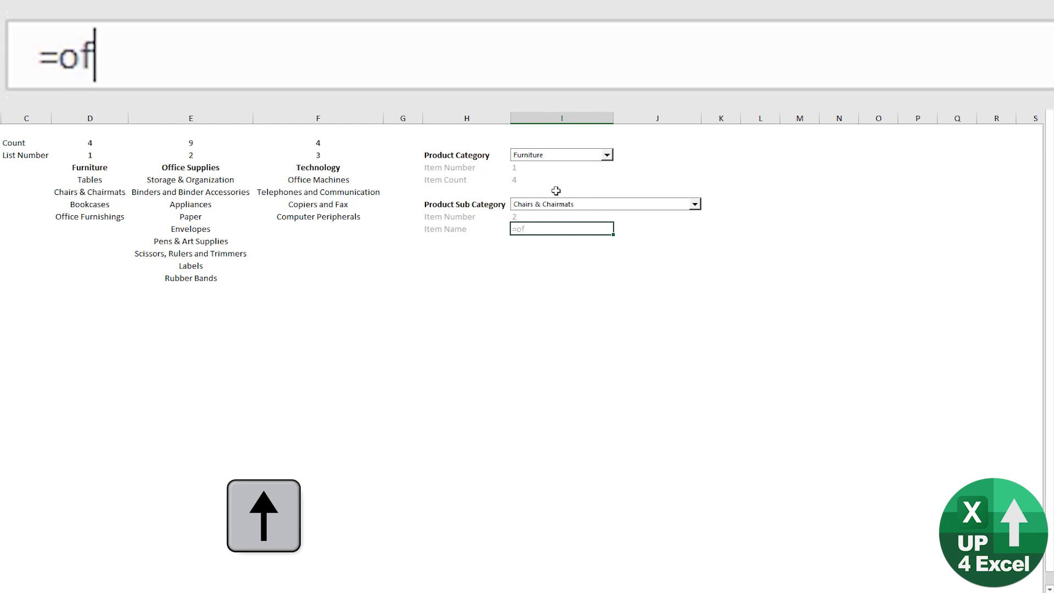
type("fset(")
left_click(17, 167)
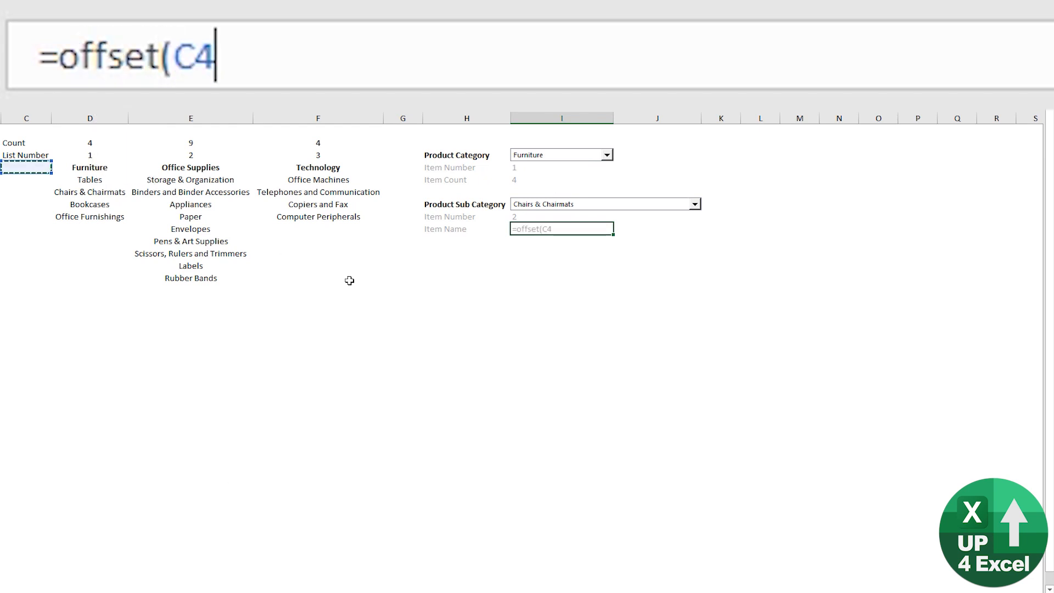
key("F4")
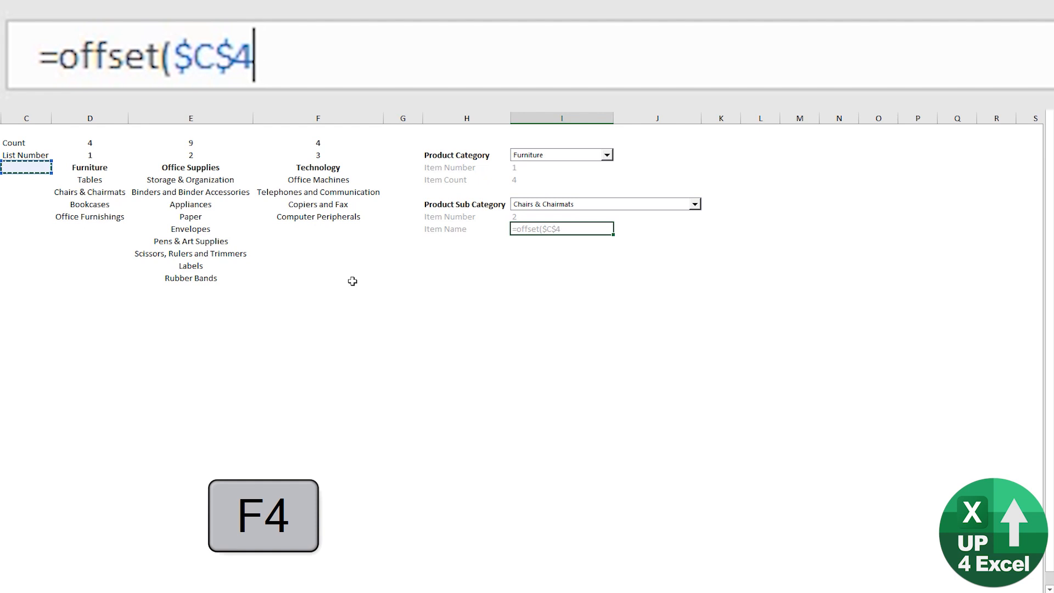
type(",")
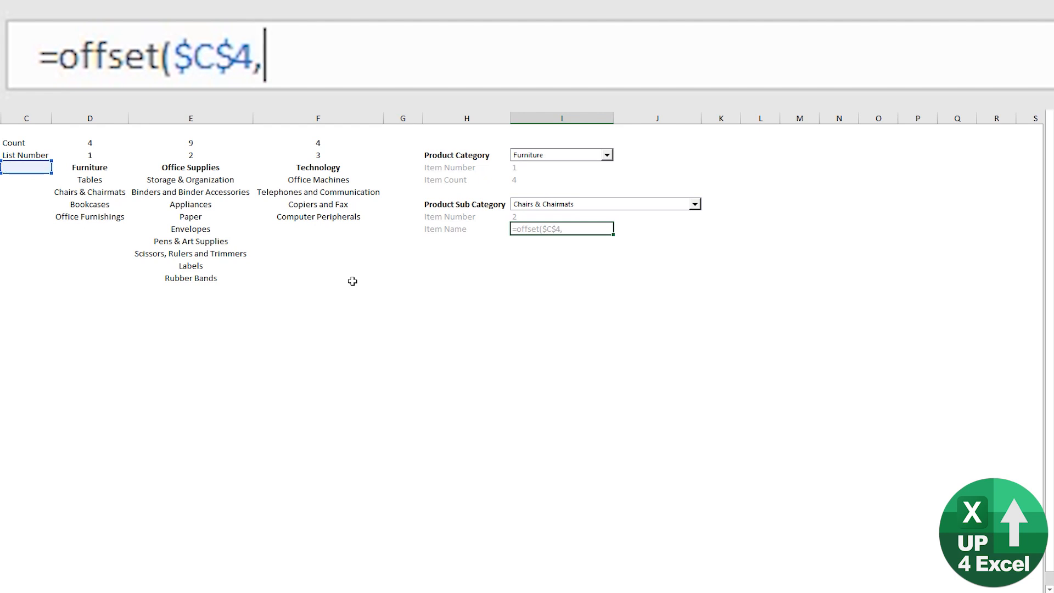
left_click(530, 217)
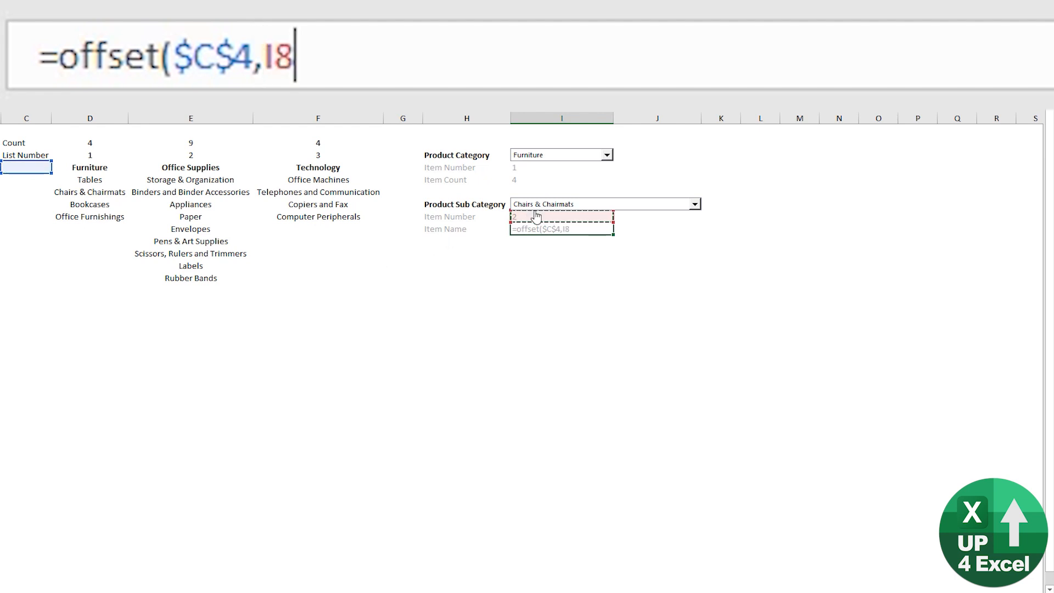
key("F4")
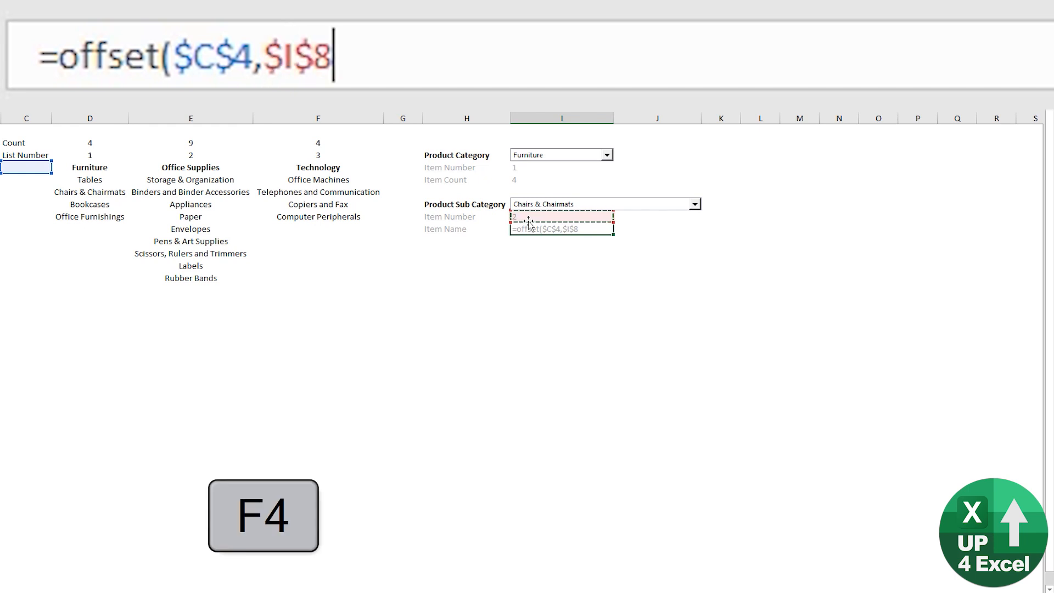
type(",")
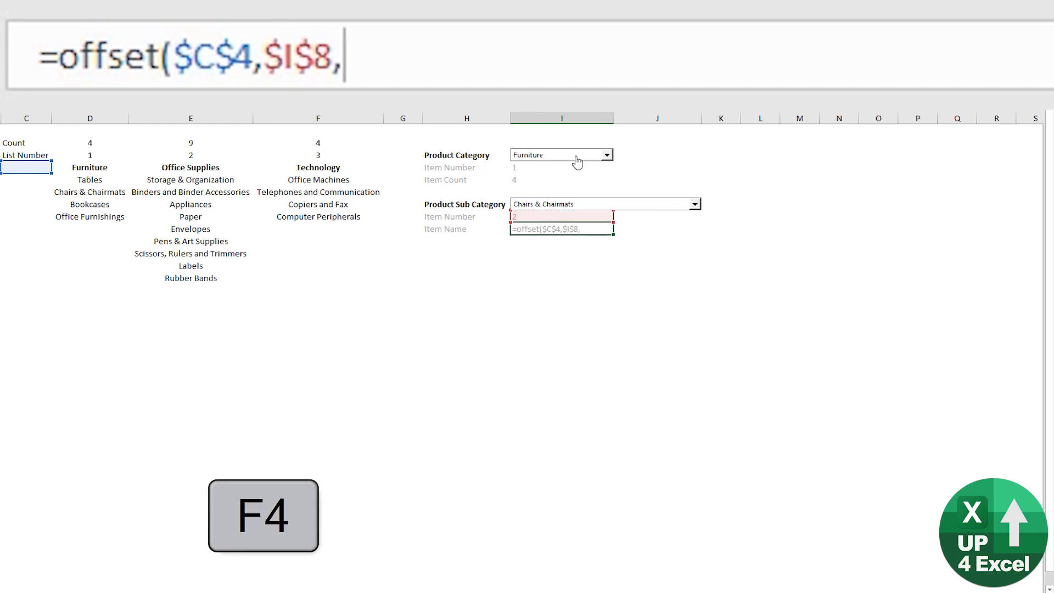
left_click(541, 168)
key("F4")
type(")")
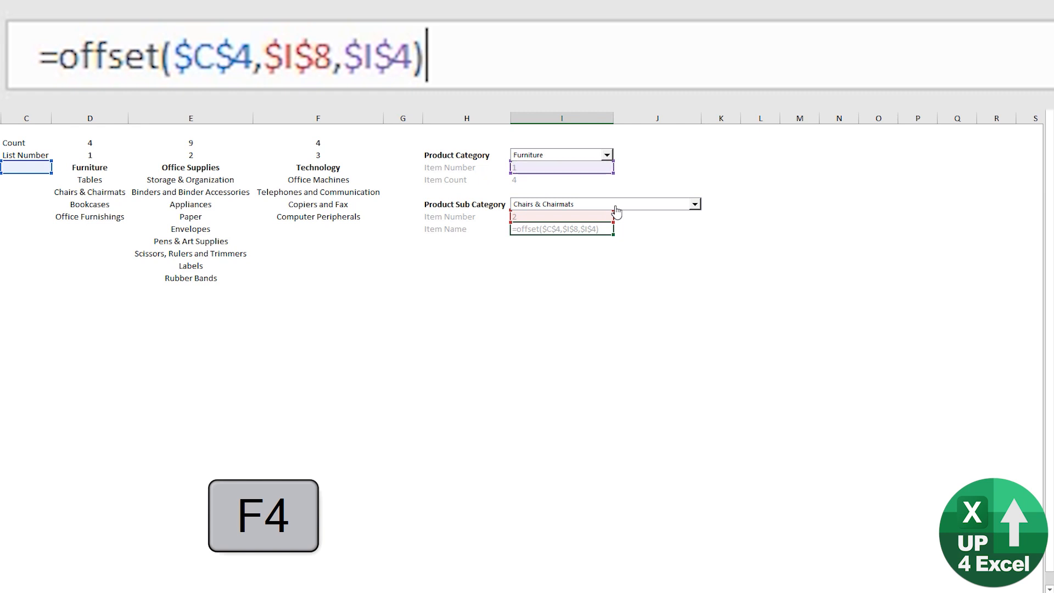
key("Return")
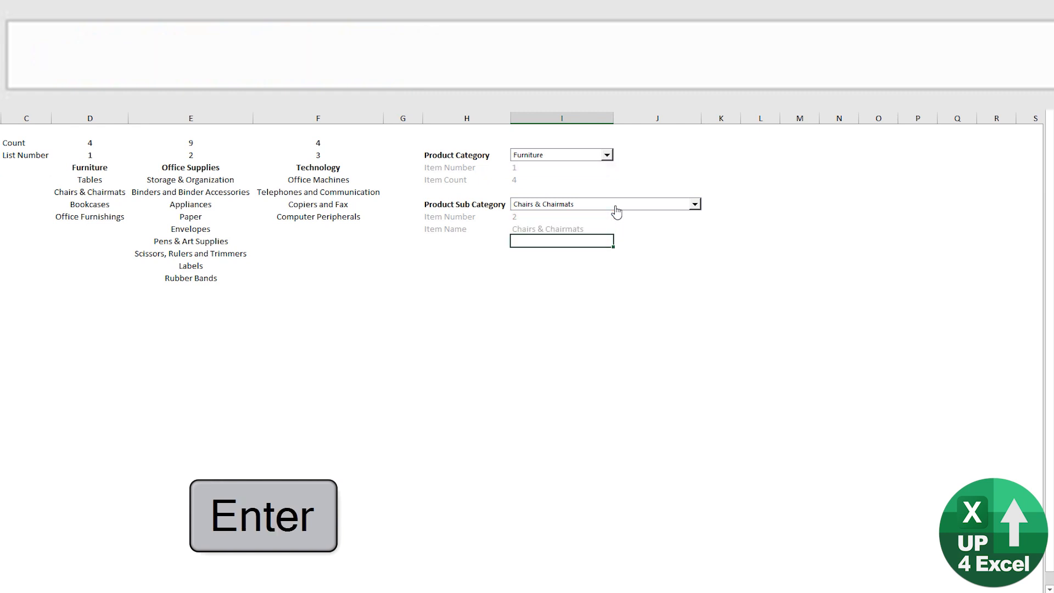
- Test the Item Name formula by choosing Bookcases and Tables in the Product Sub Category combo box, ending on Tables
left_click(615, 207)
left_click(604, 231)
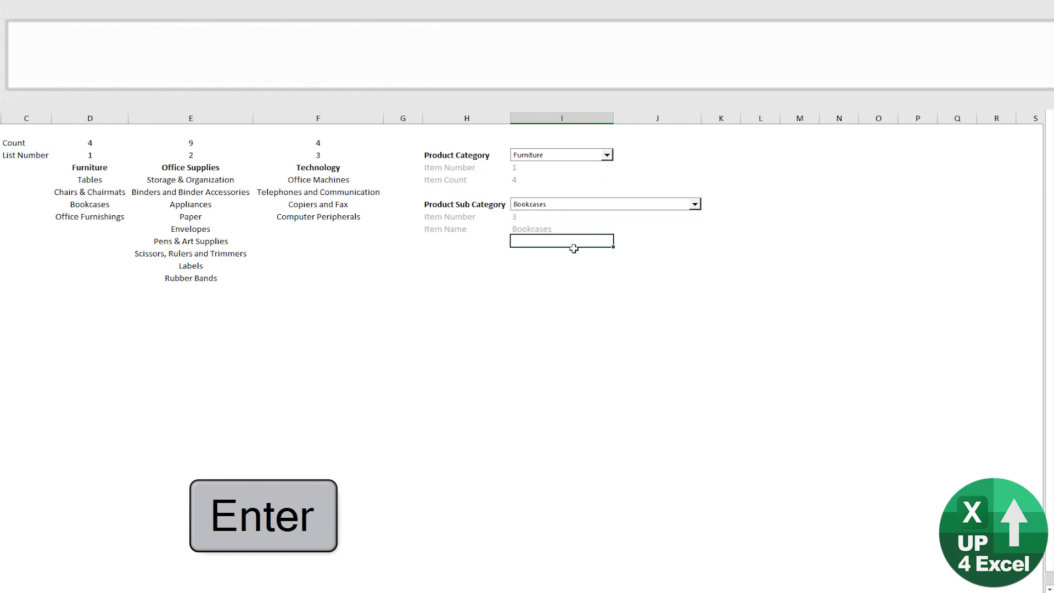
left_click(606, 204)
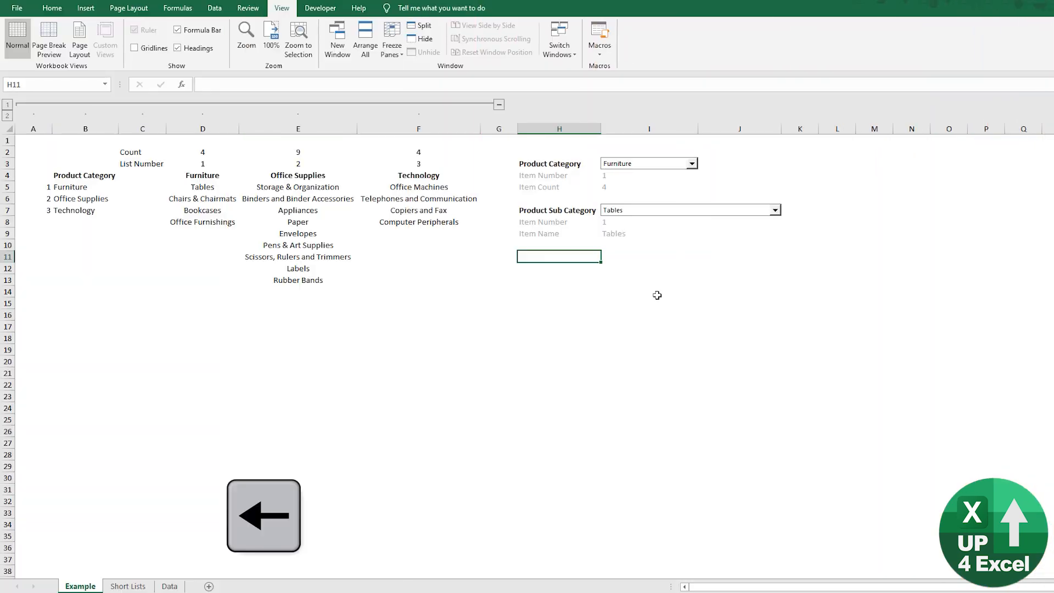
key("Up")
key("Up")
key("Right")
key("Left")
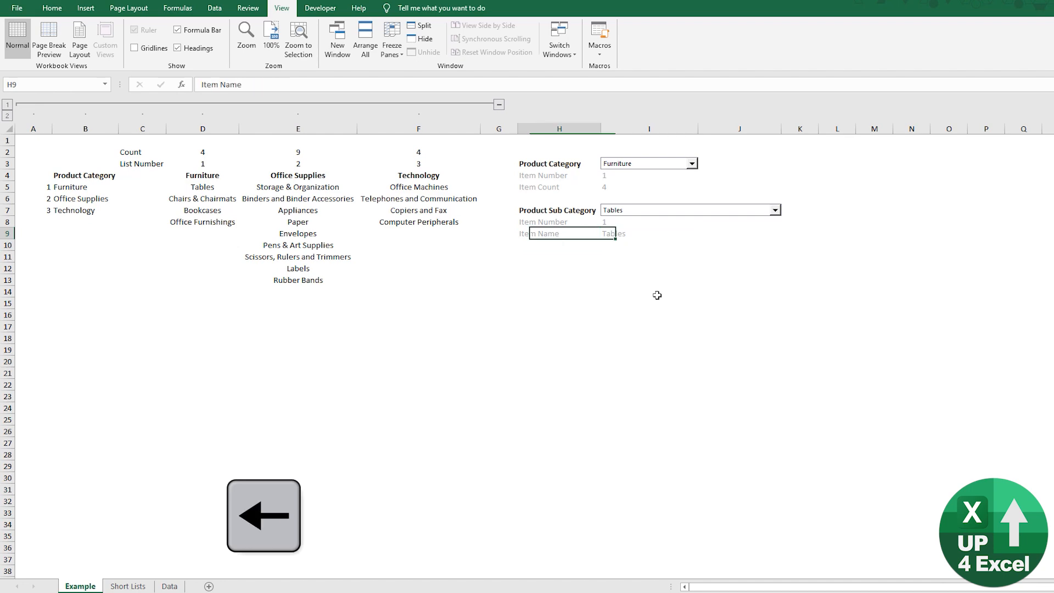
- Collapse the grouped list columns and copy the Example Outputs table I12:K18 from the Short Lists sheet to H11 on Example
left_click(498, 104)
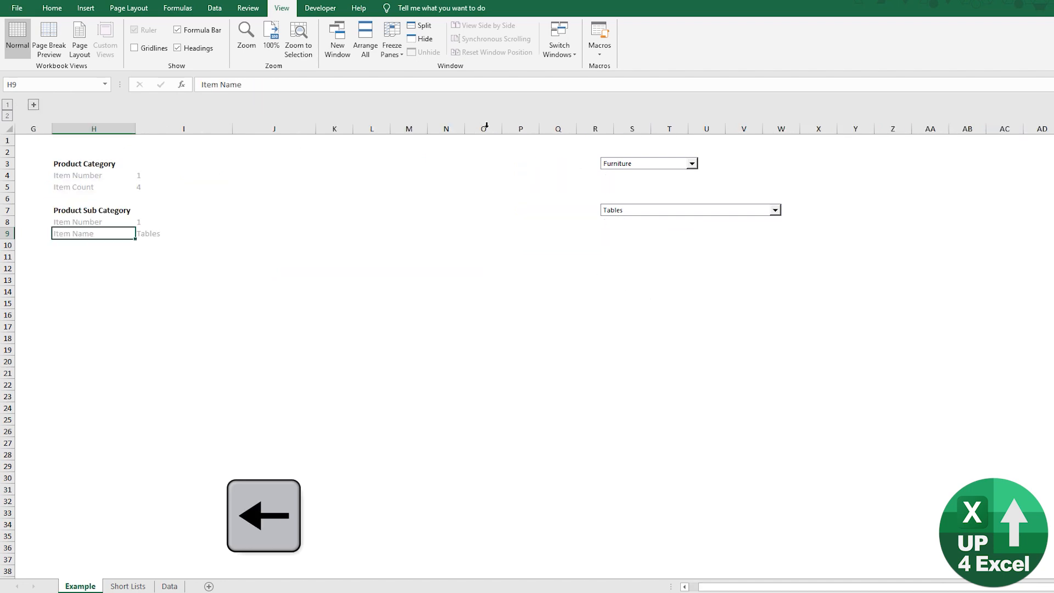
left_click(69, 260)
key("ctrl+Page_Down")
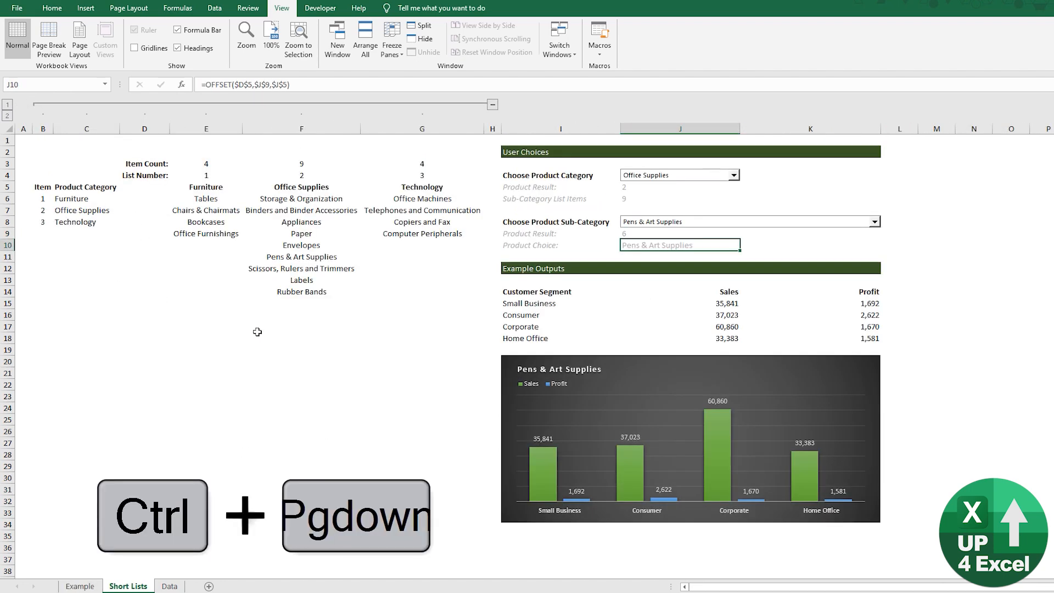
left_click(528, 264)
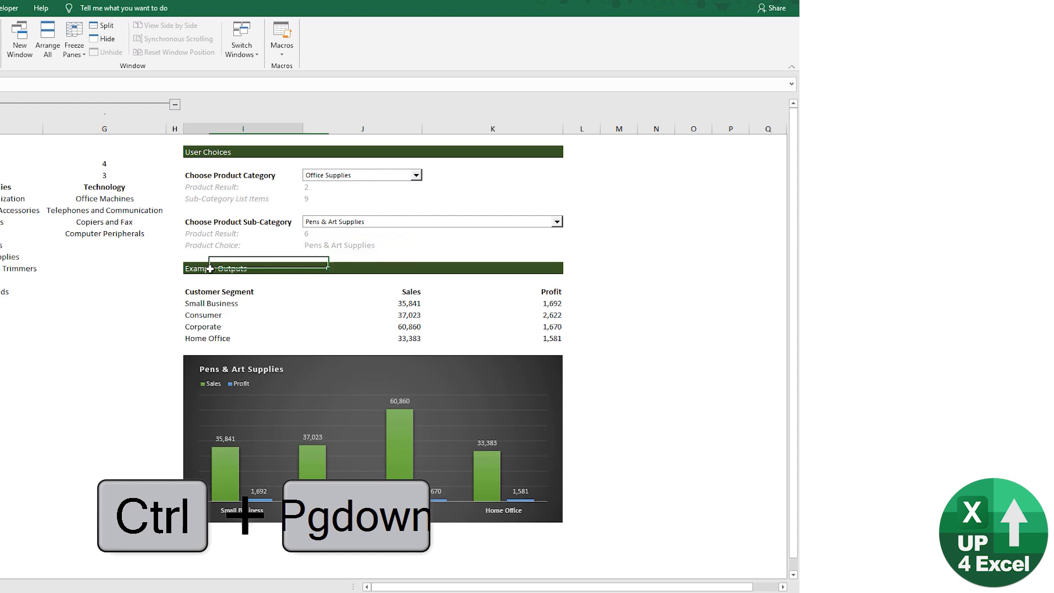
left_click_drag(210, 268, 496, 337)
key("ctrl+c")
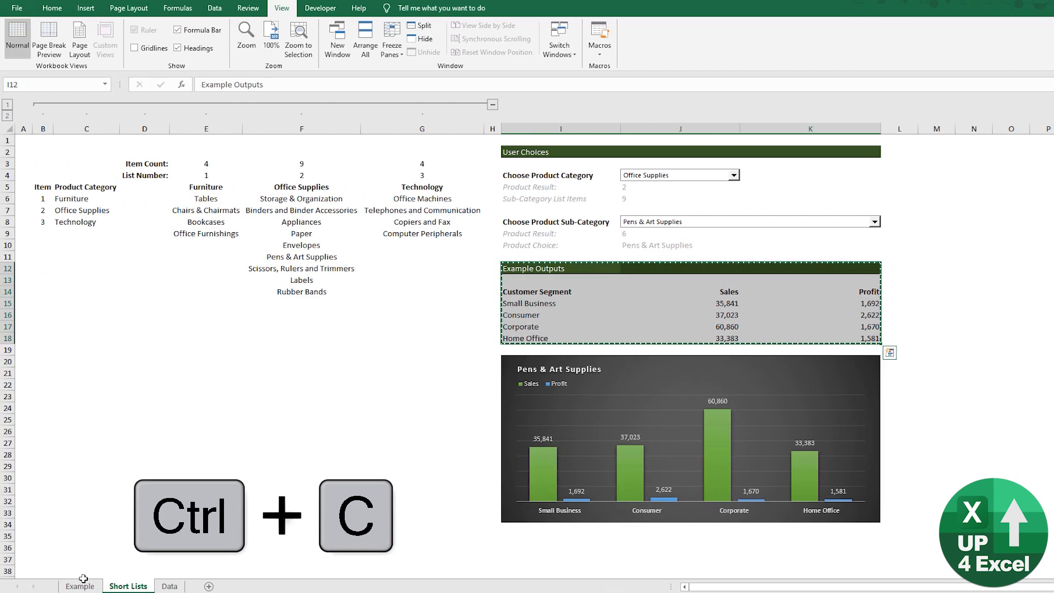
left_click(80, 587)
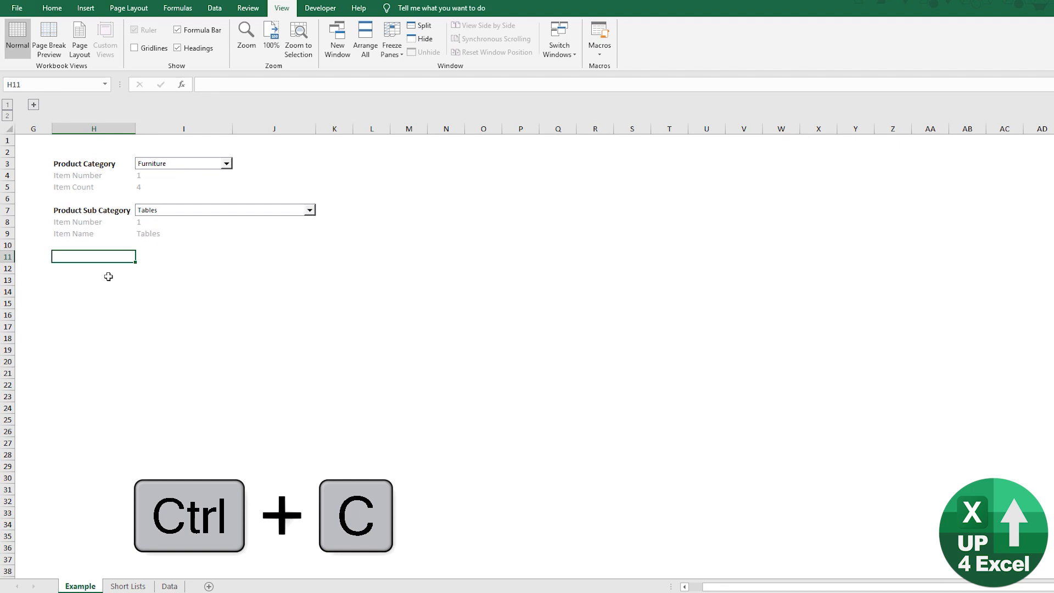
key("ctrl+v")
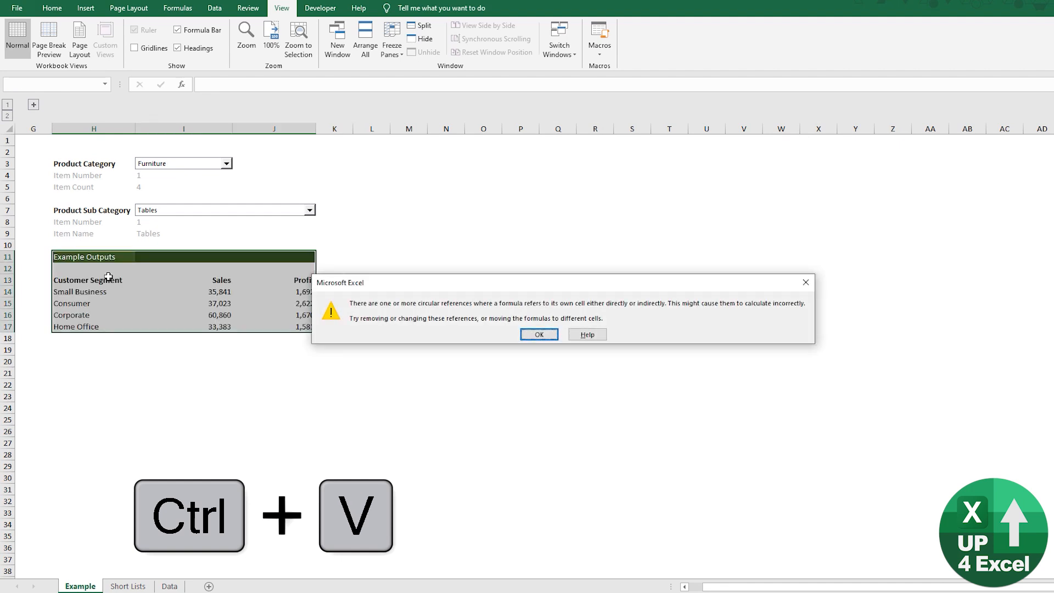
left_click(539, 335)
- Clear the copied Sales and Profit formulas from I14:J17, keeping the headings and customer segments
left_click_drag(184, 292, 302, 326)
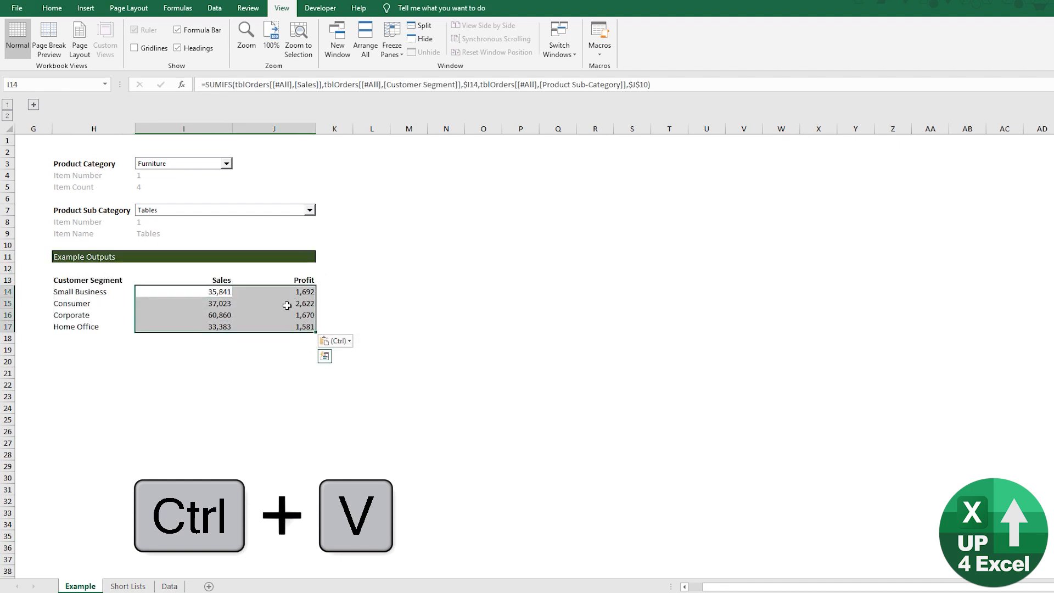
key("Delete")
key("Right")
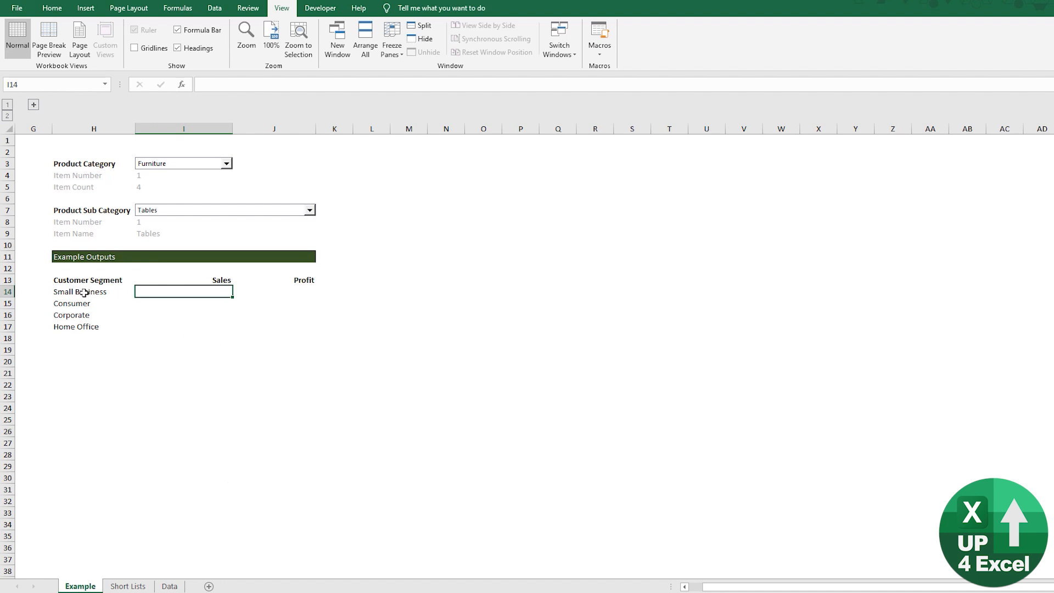
- Start a SUMIFS formula in I14 of the Example sheet, using tblOrders[[#All],[Sales]] as the sum range
left_click(170, 586)
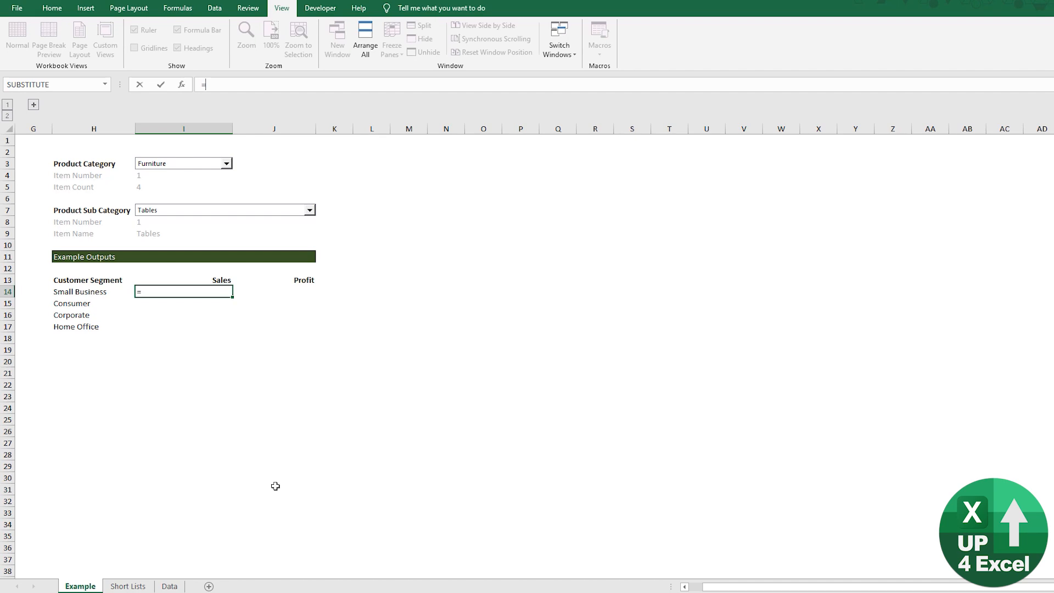
type("sumi")
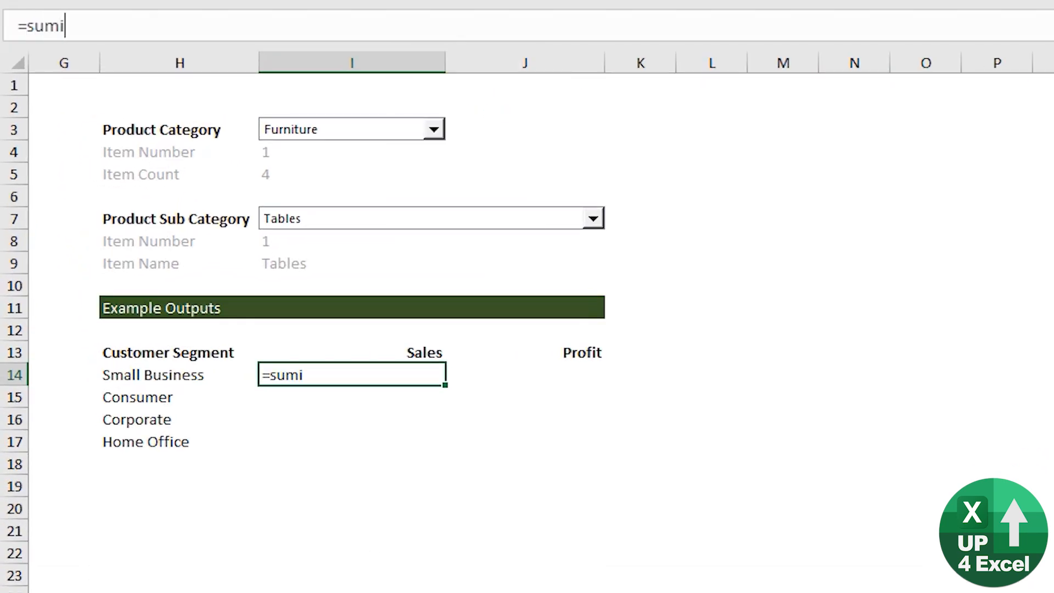
type("fs(")
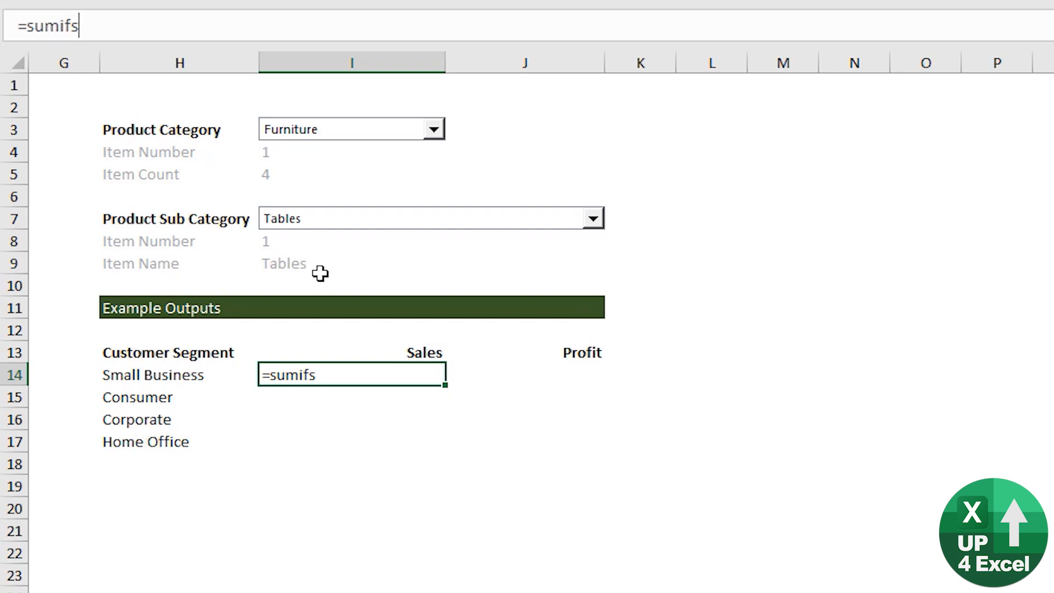
type("(")
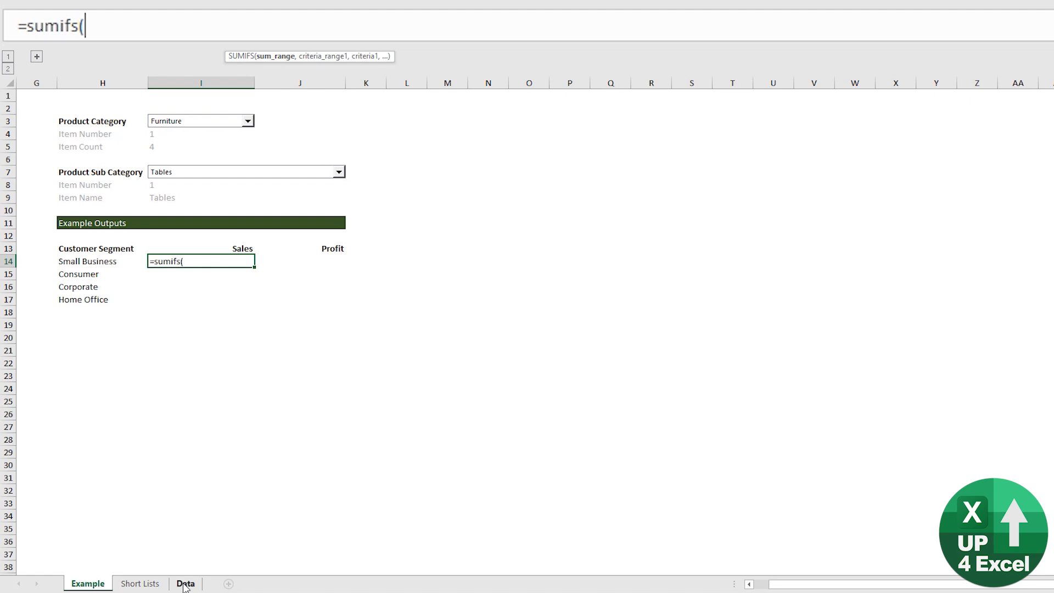
left_click(185, 584)
key("Right")
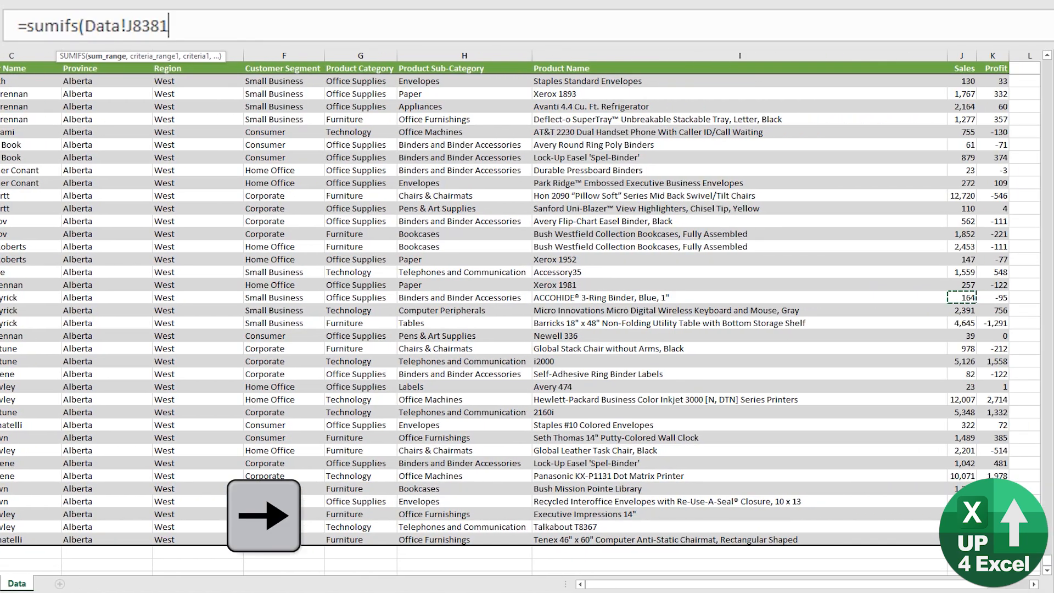
key("ctrl+Up")
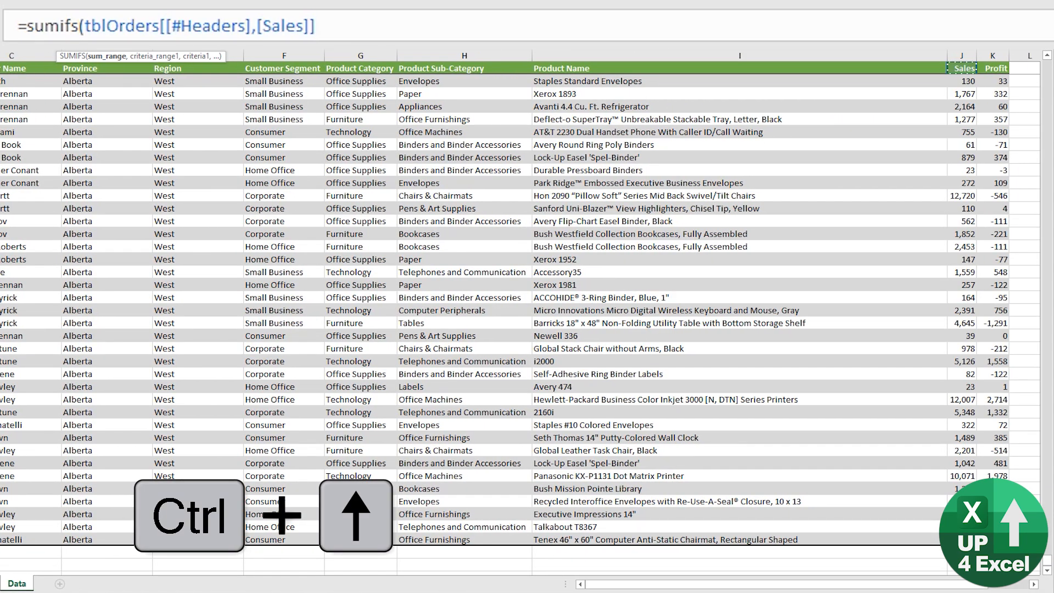
key("ctrl+shift+Down")
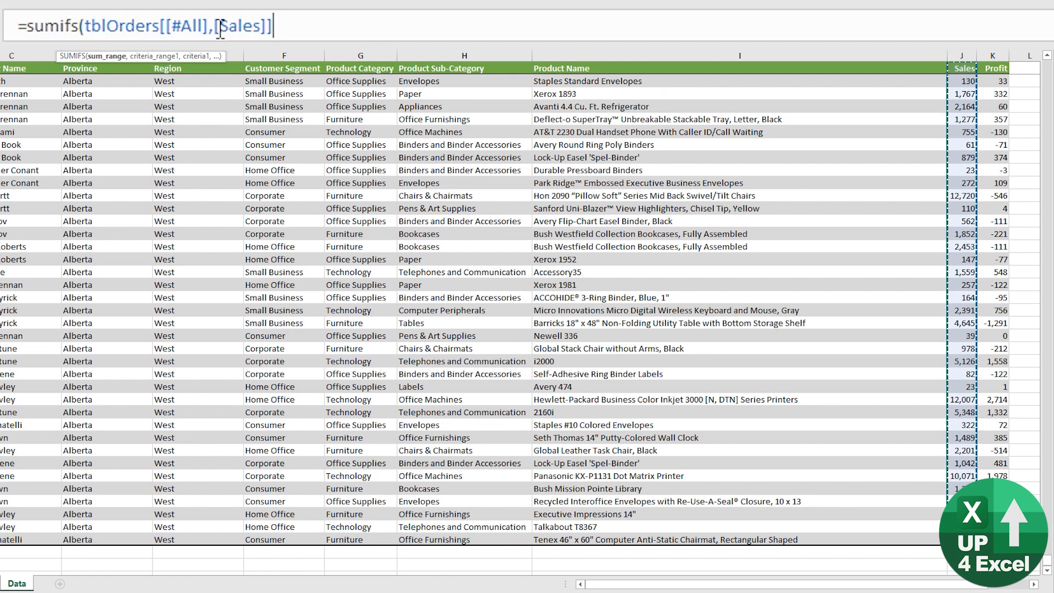
type(",")
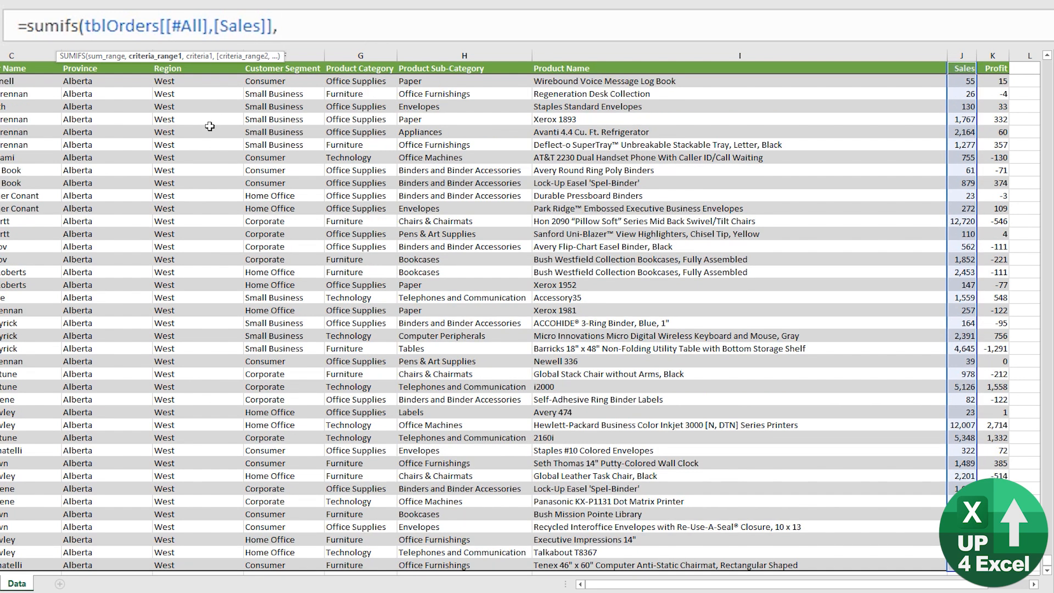
- Add tblOrders[[#All],[Product Sub-Category]] as the formula's first criteria range
key("Left")
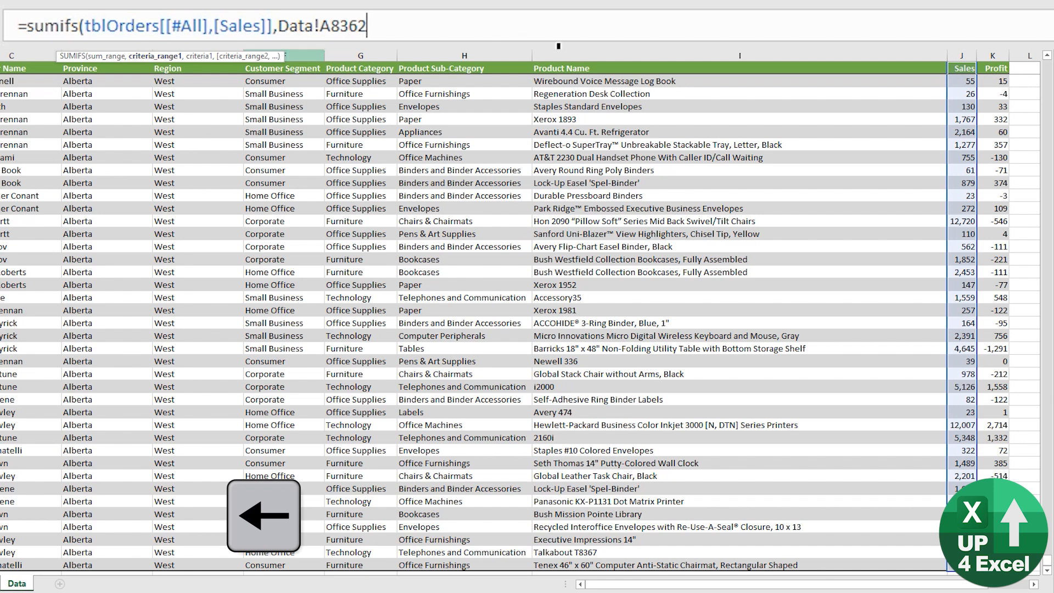
left_click(313, 66)
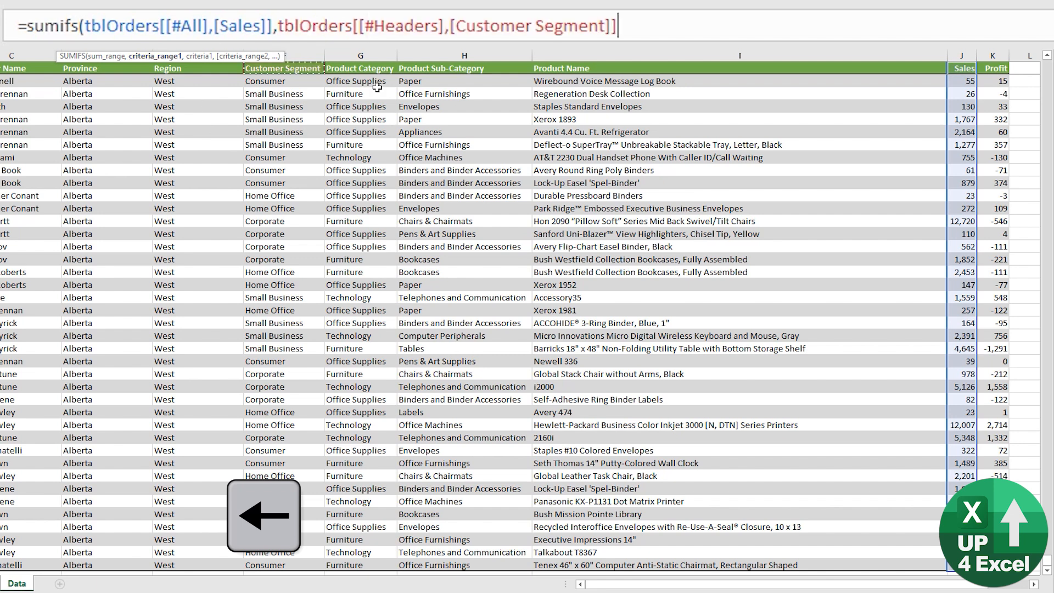
key("Right")
key("Right")
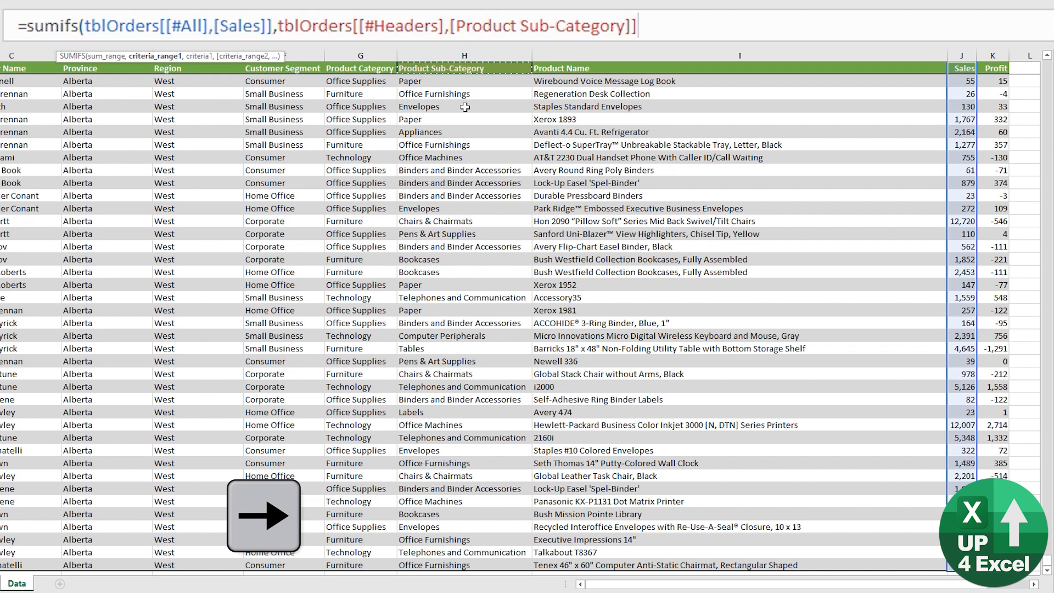
key("ctrl+shift+Down")
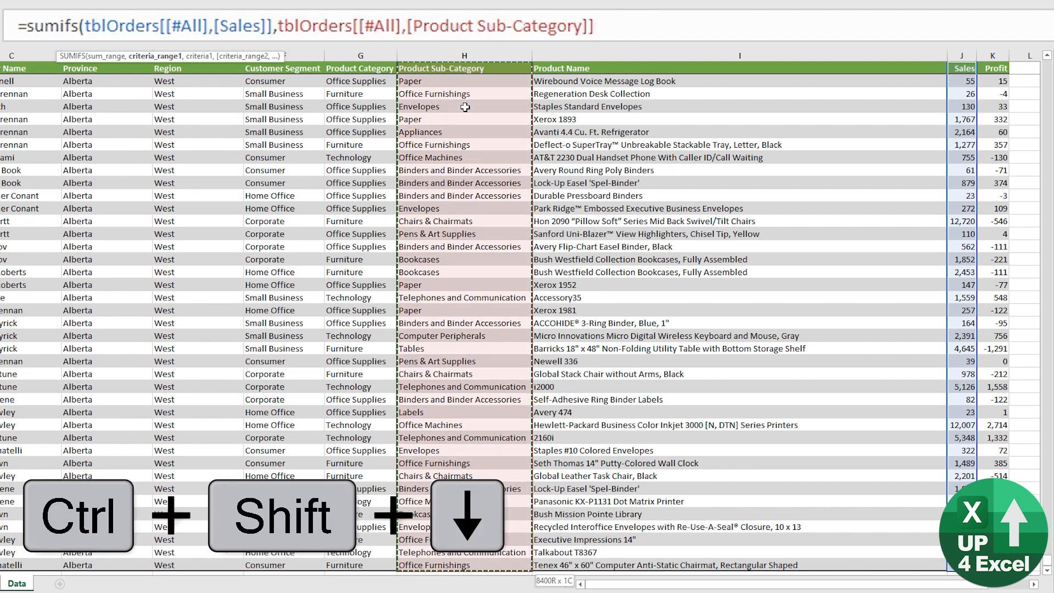
type(",")
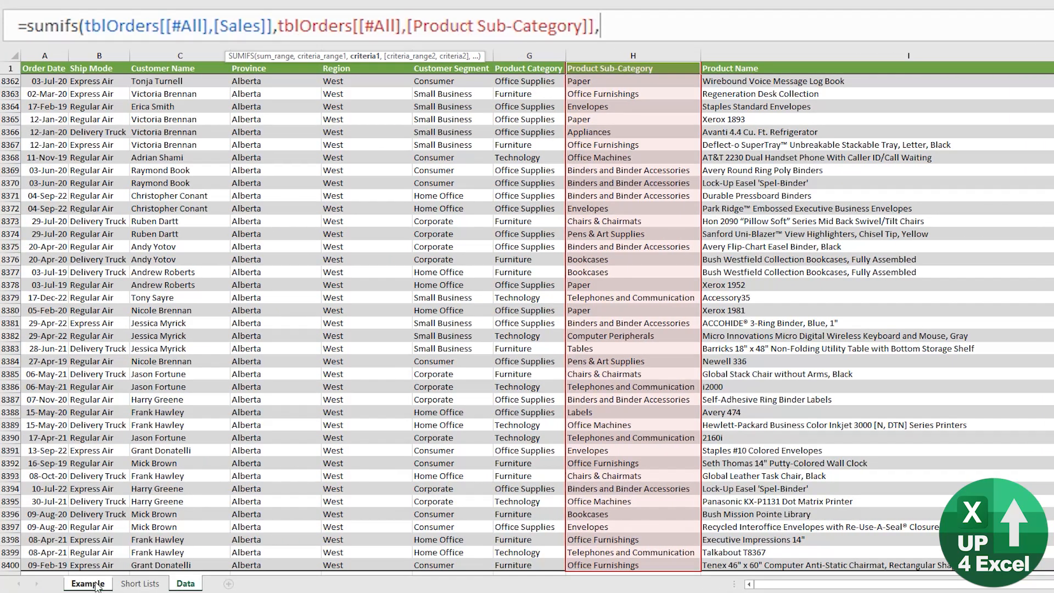
- Set the first criterion to the Item Name cell on Example as absolute reference $I$9, without the Example! sheet prefix
left_click(89, 584)
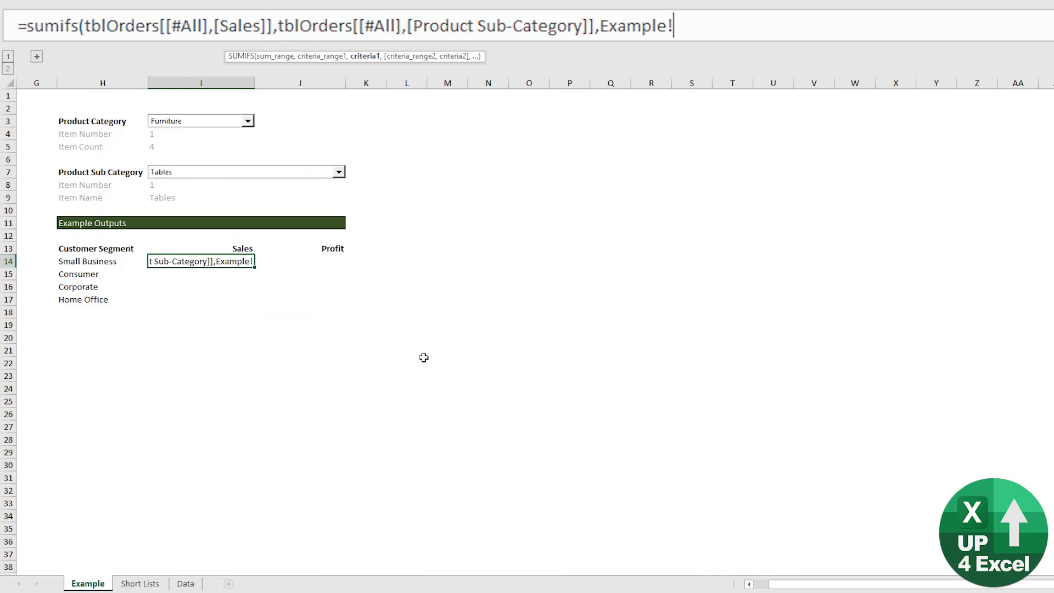
left_click(172, 198)
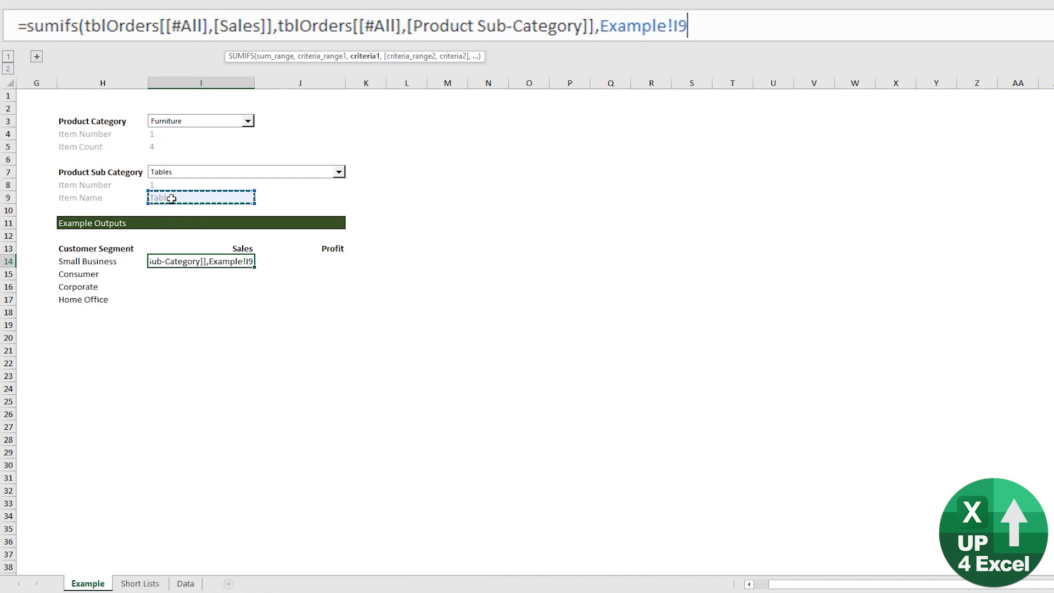
key("F4")
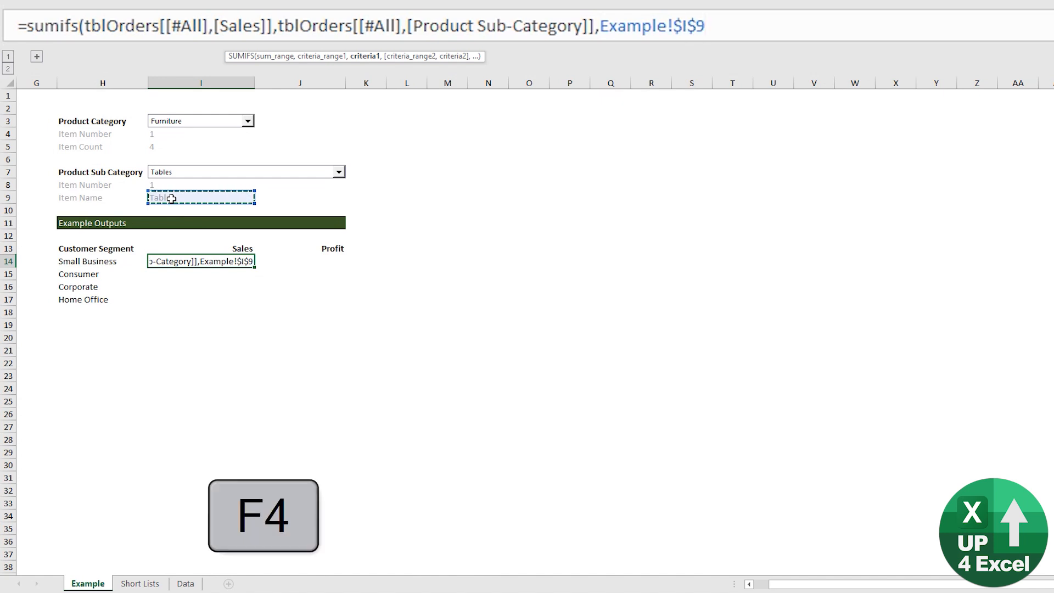
left_click(673, 26)
key("BackSpace")
key("BackSpace")
key("BackSpace")
key("BackSpace")
key("BackSpace")
key("BackSpace")
key("BackSpace")
key("BackSpace")
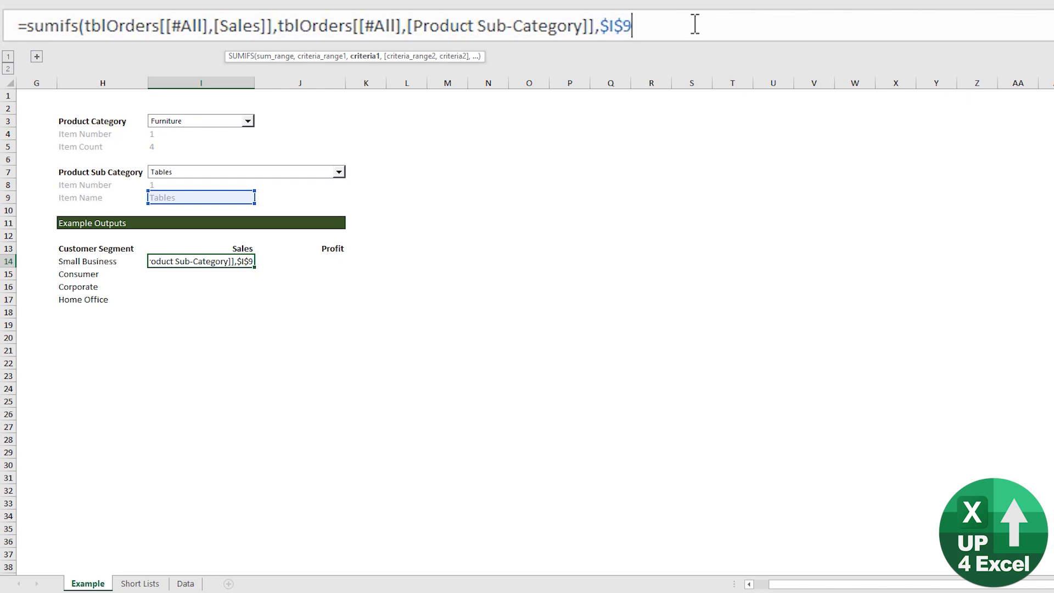
type(",")
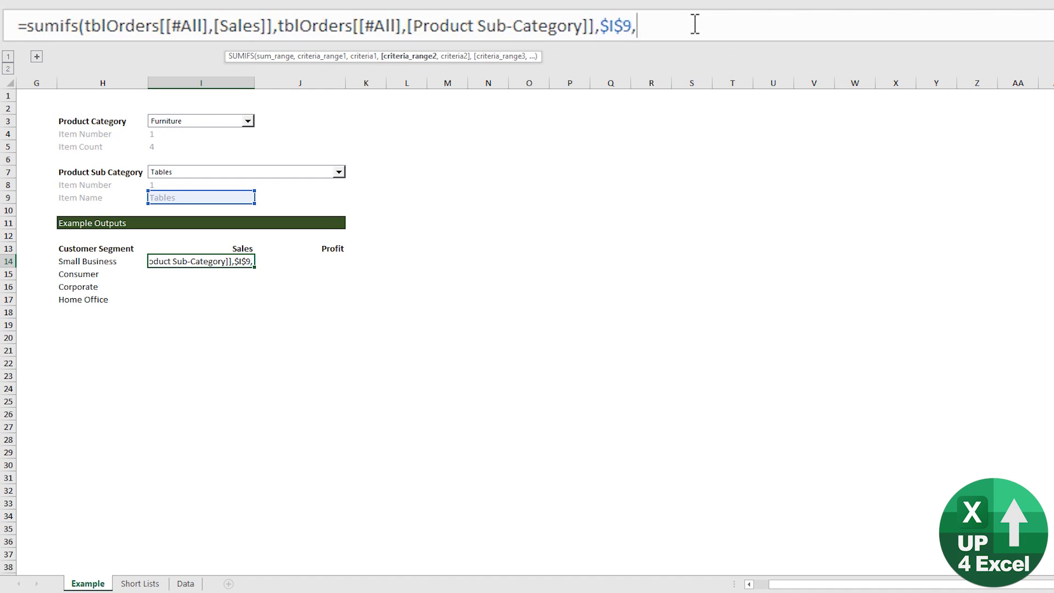
- Add tblOrders[[#All],[Customer Segment]] from the Data sheet as the second criteria range
left_click(186, 583)
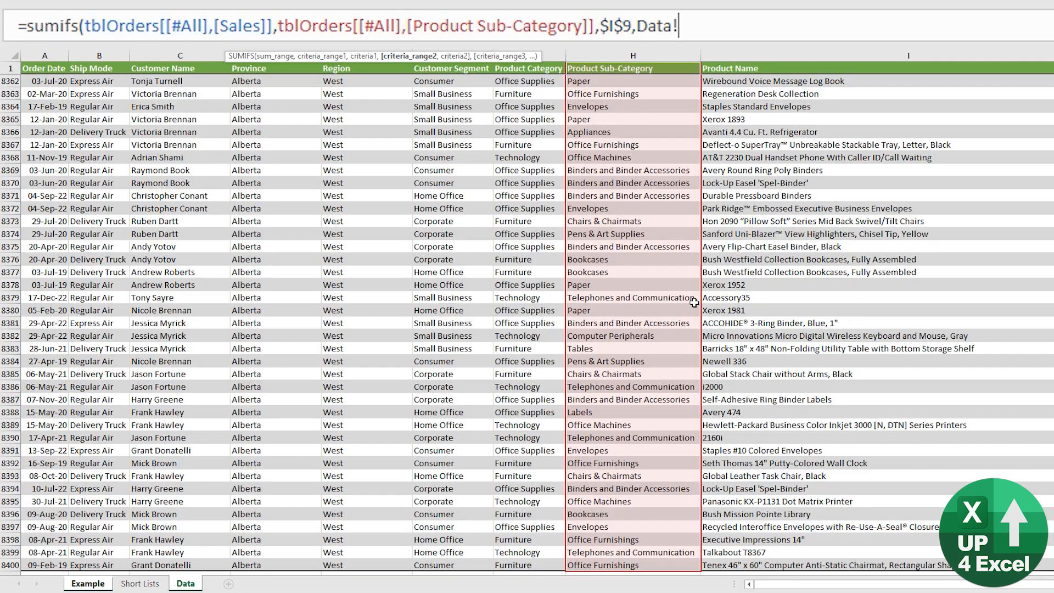
left_click(458, 68)
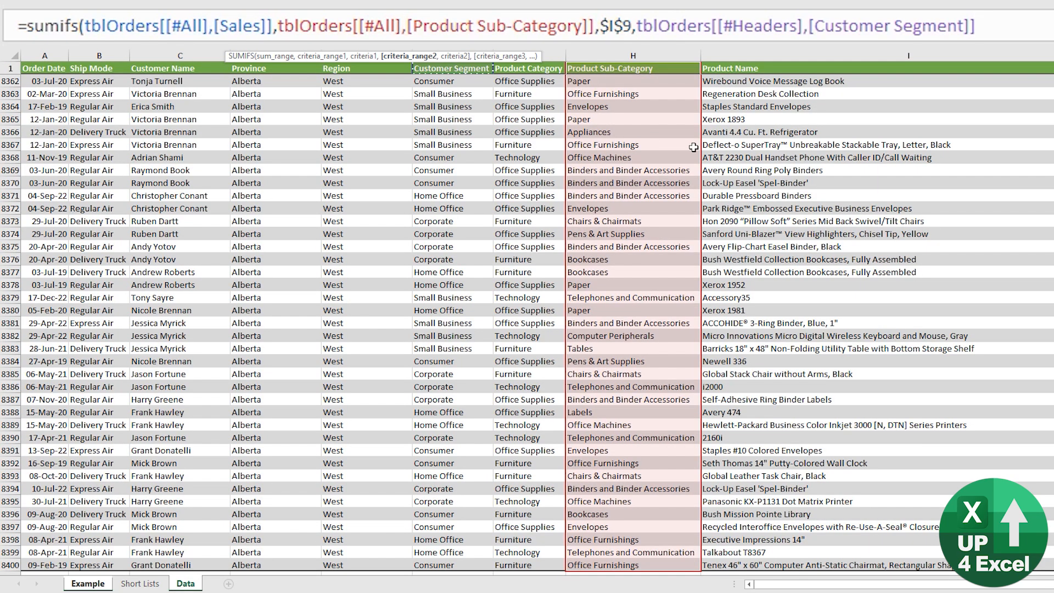
key("ctrl+shift+Down")
type(",")
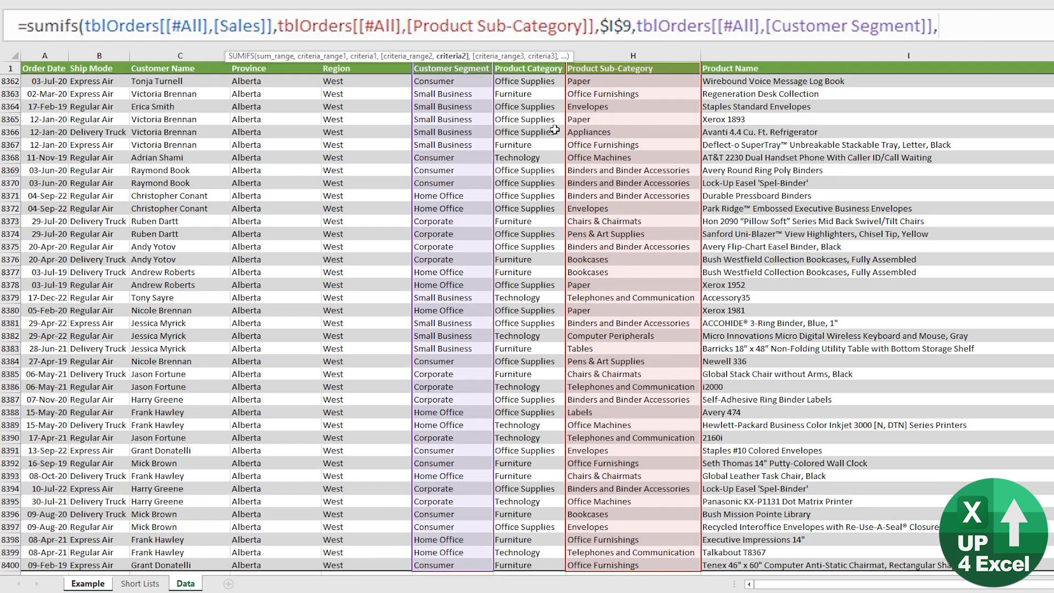
- Set the second criterion to the Small Business cell on Example, locking only its column as $H14
left_click(185, 583)
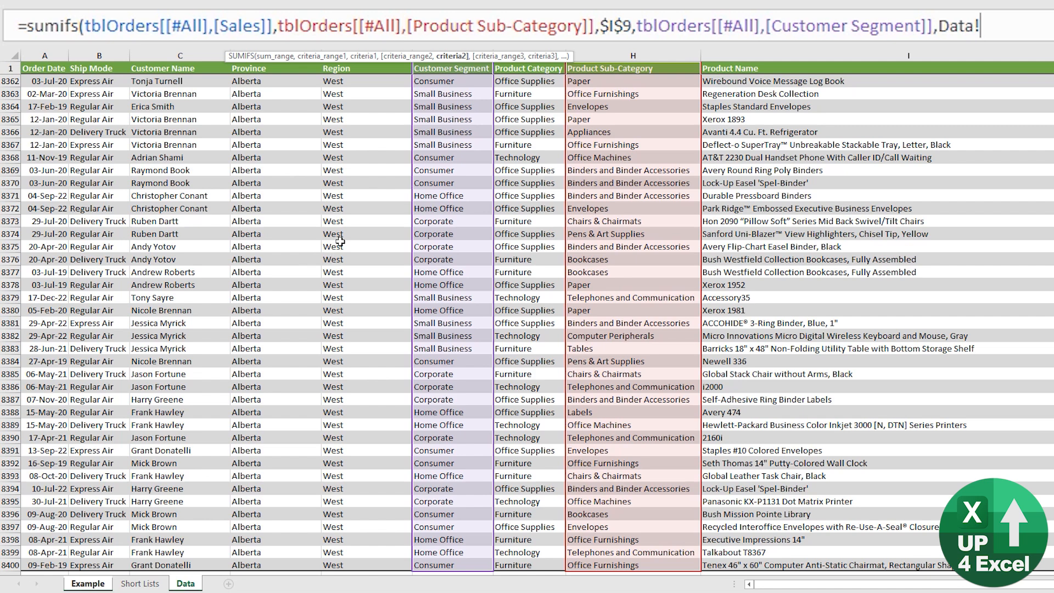
left_click(88, 582)
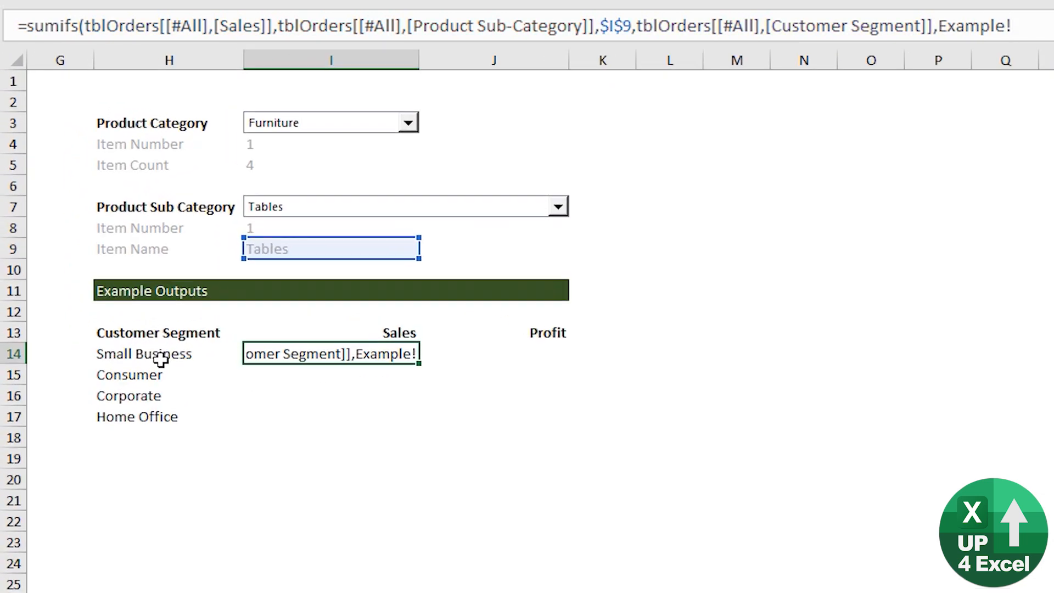
left_click(99, 267)
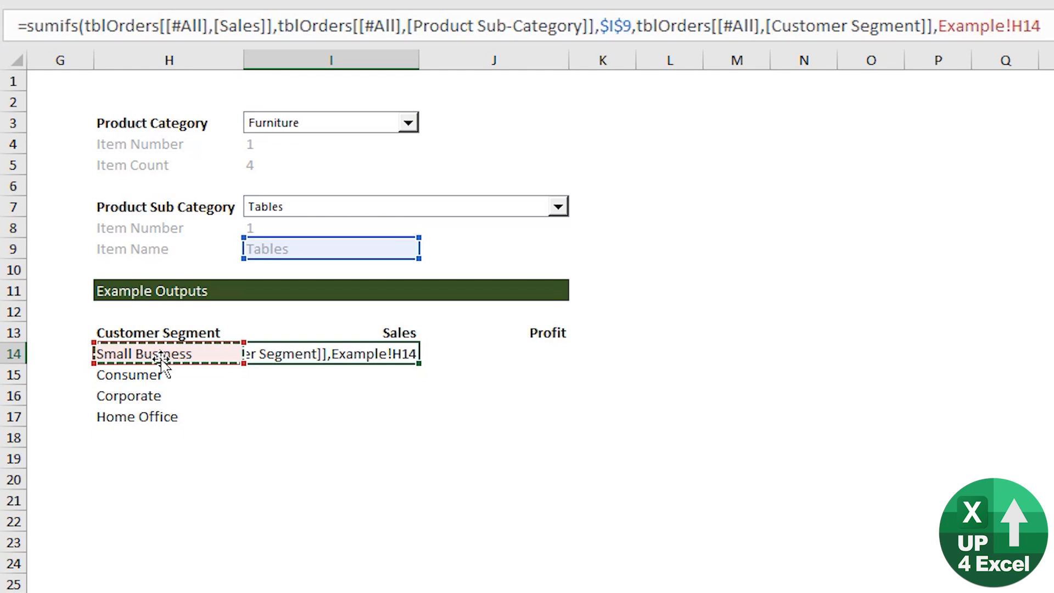
key("F4")
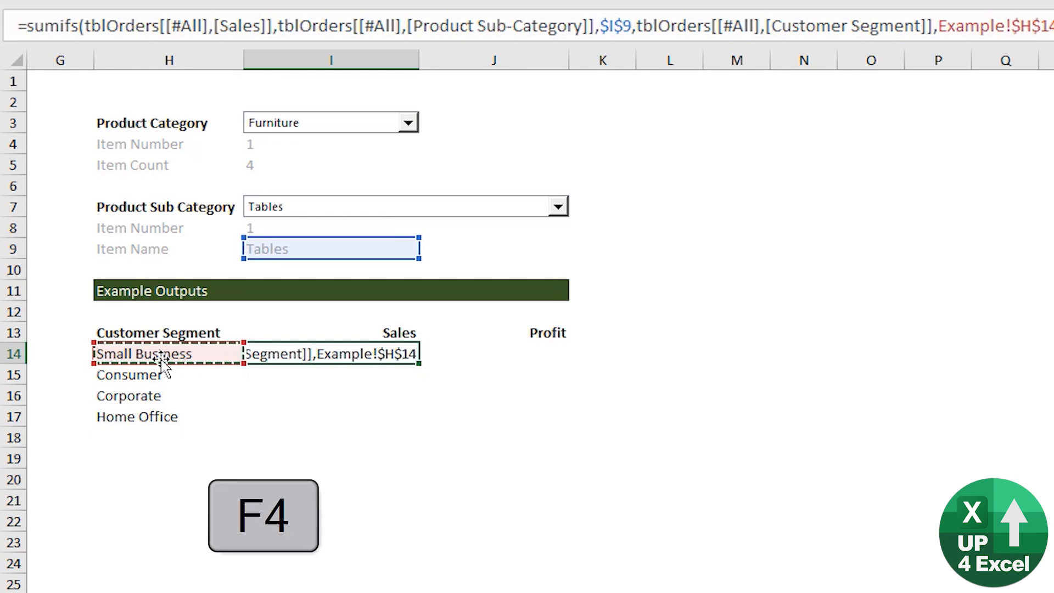
key("F4")
key("F4")
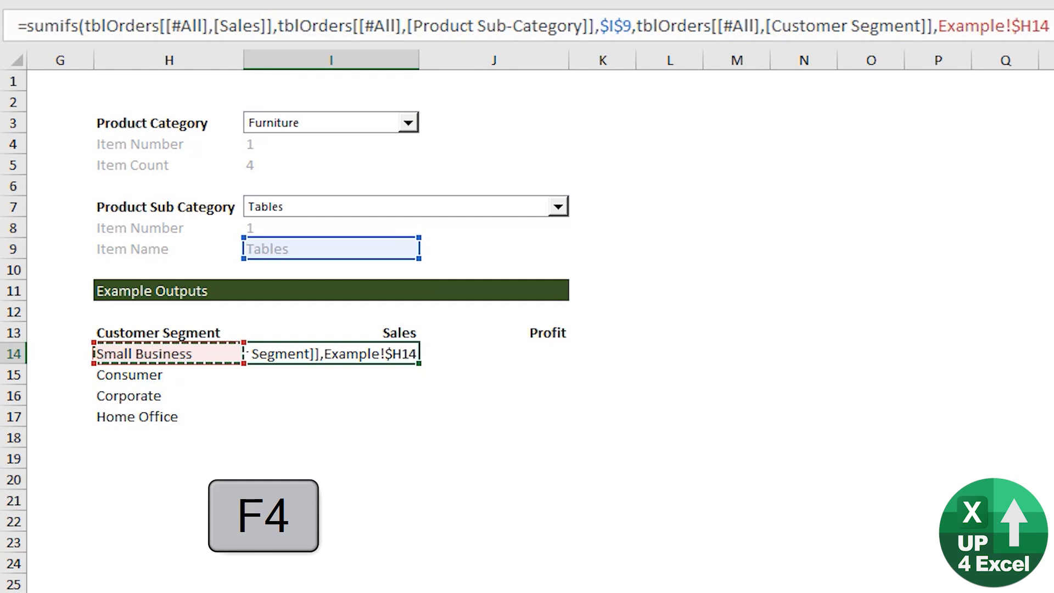
- Remove the Example! prefix from the $H14 reference and complete the SUMIFS formula in I14
left_click(1011, 26)
key("shift+Left")
key("shift+Left")
key("shift+Left")
key("shift+Left")
key("shift+Left")
key("shift+Left")
key("shift+Left")
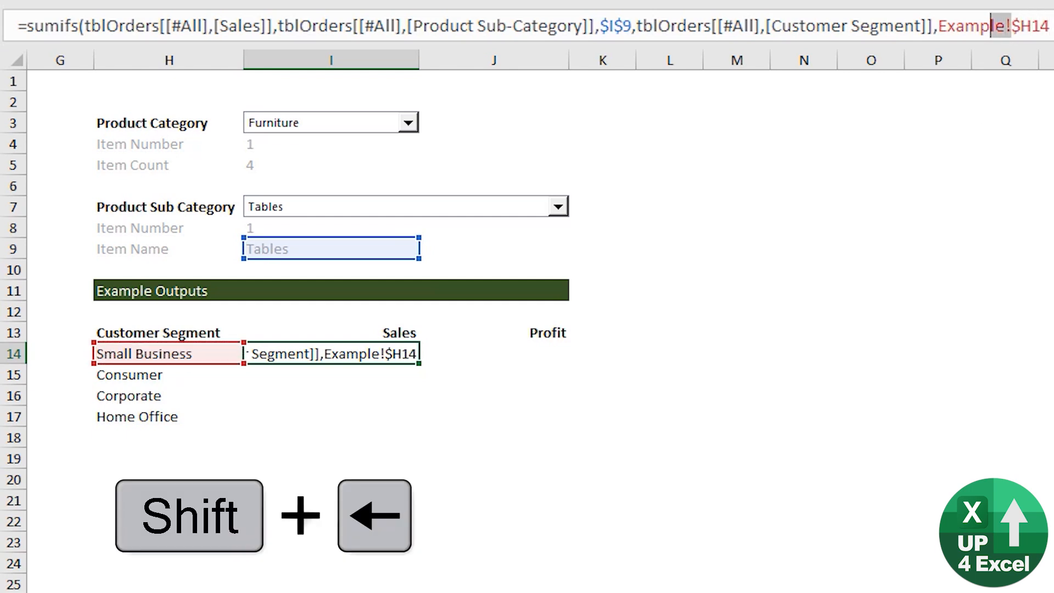
key("Delete")
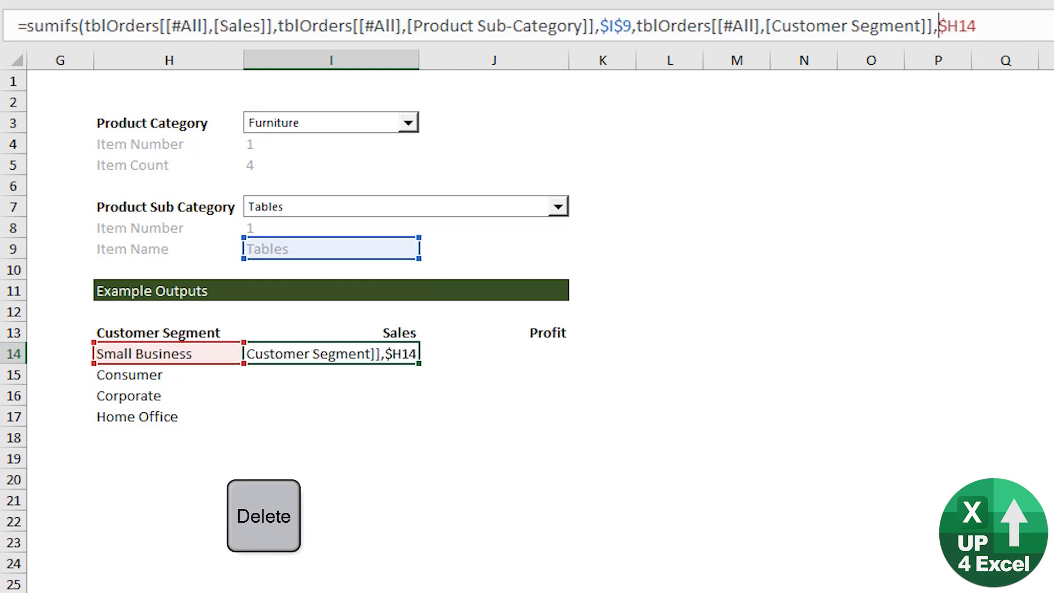
key("ctrl+Right")
type(")")
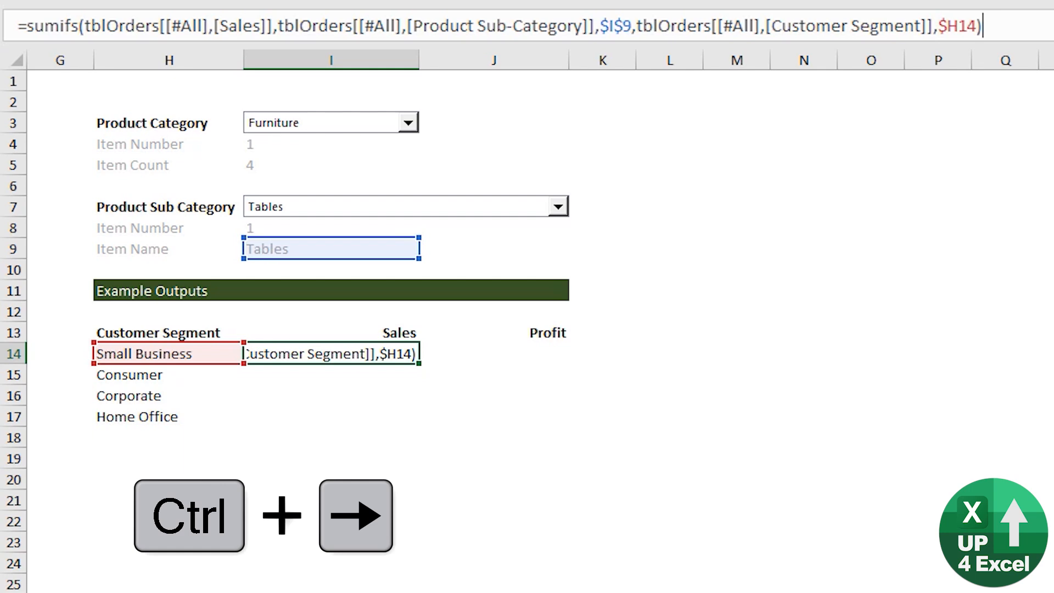
key("Return")
key("Up")
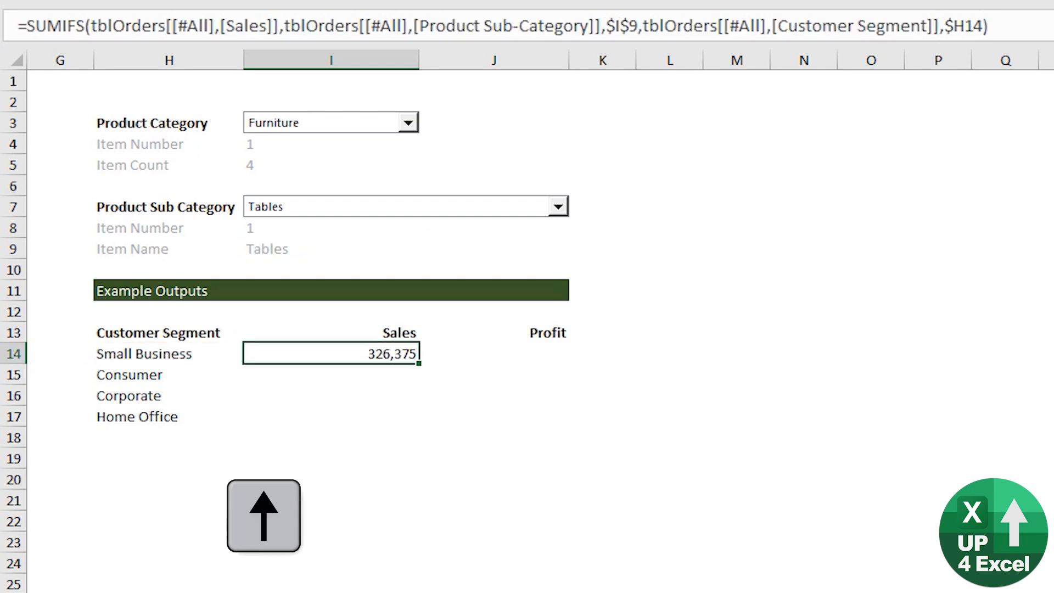
- Copy the Sales formula from I14 down to I17 for the remaining customer segments
key("ctrl+c")
key("shift+Down")
key("shift+Down")
key("shift+Down")
key("Return")
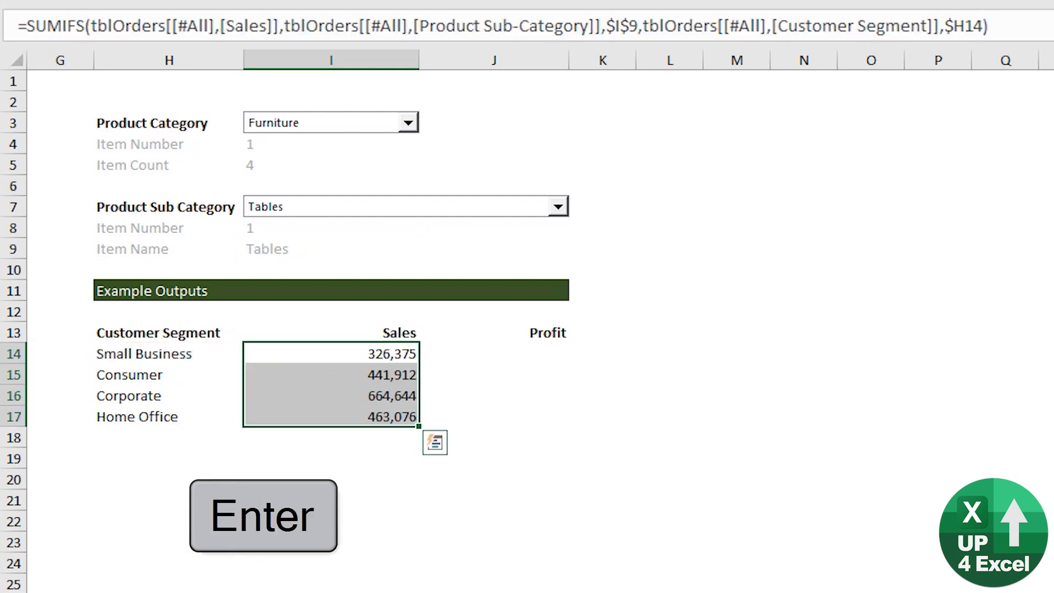
- Examine the copied Sales formulas in I14:I17 to check their row references
key("Up")
key("Down")
key("Down")
key("Down")
key("Down")
key("Up")
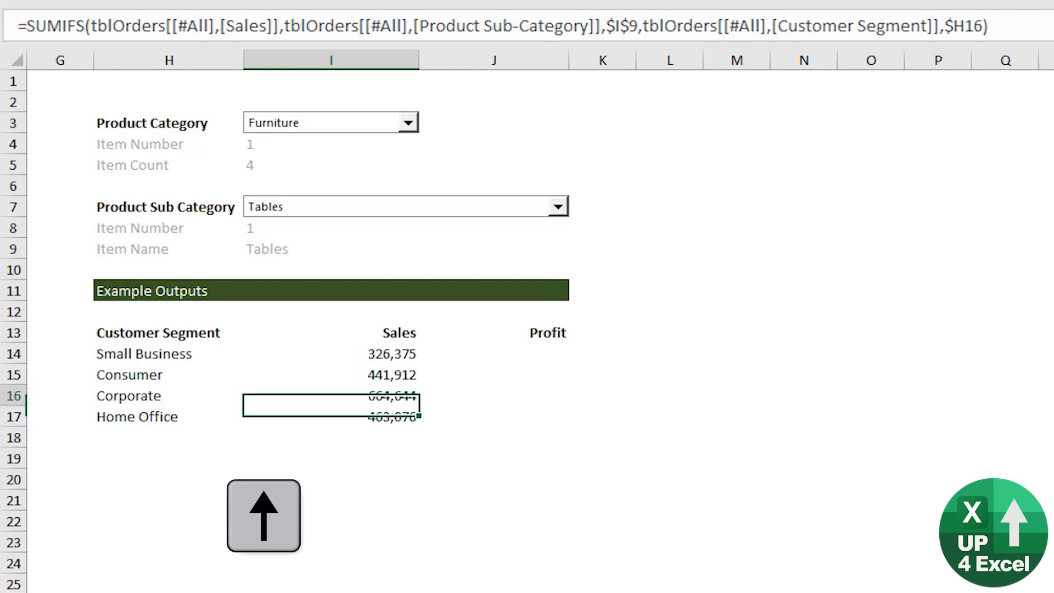
key("Up")
key("Up")
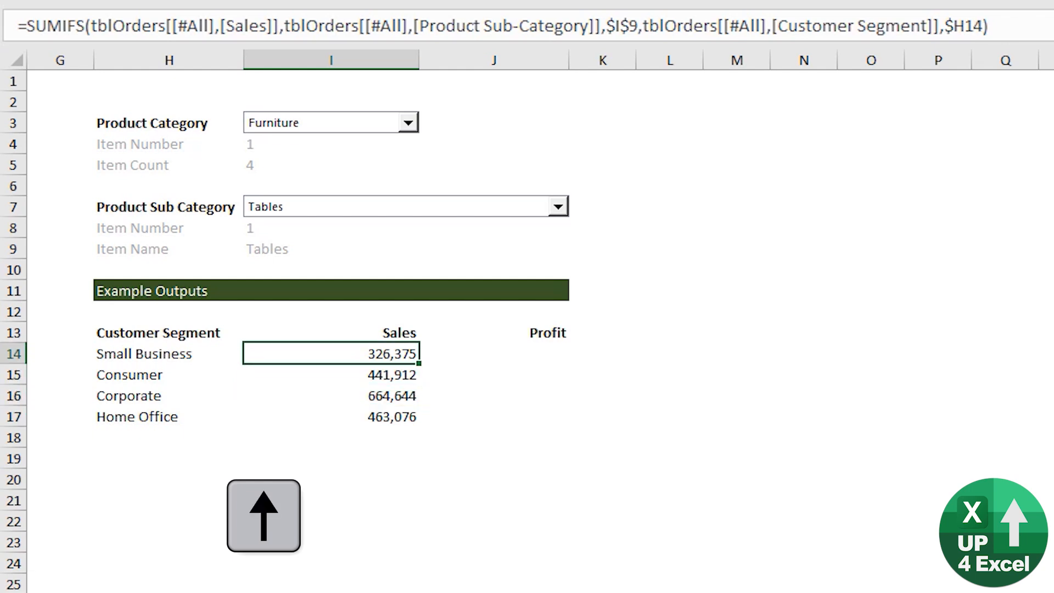
- Test the Sales figures by choosing Office Supplies as the product category and Appliances as the sub-category
left_click(408, 123)
left_click(365, 156)
left_click(426, 209)
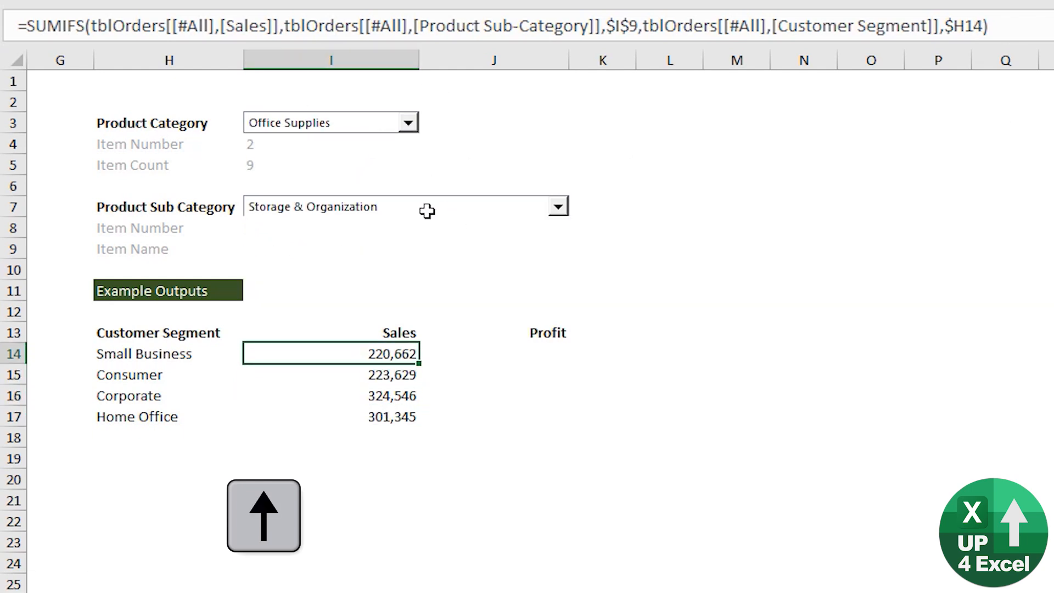
left_click(395, 255)
left_click(522, 201)
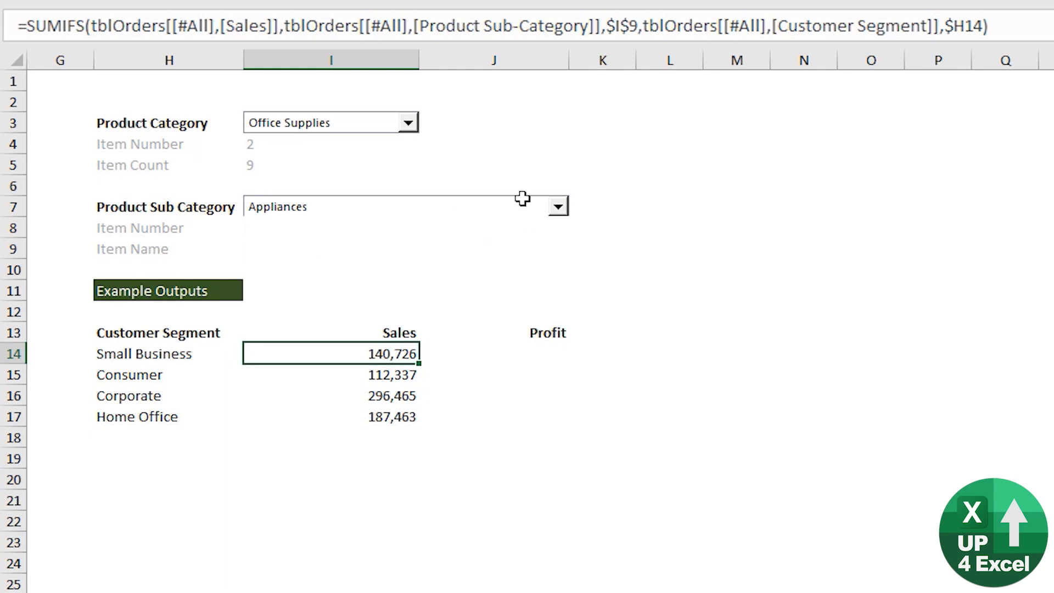
- Choose Pens & Art Supplies as the product sub-category and copy the Sales formula from I14 into the Profit cell J14
left_click(454, 278)
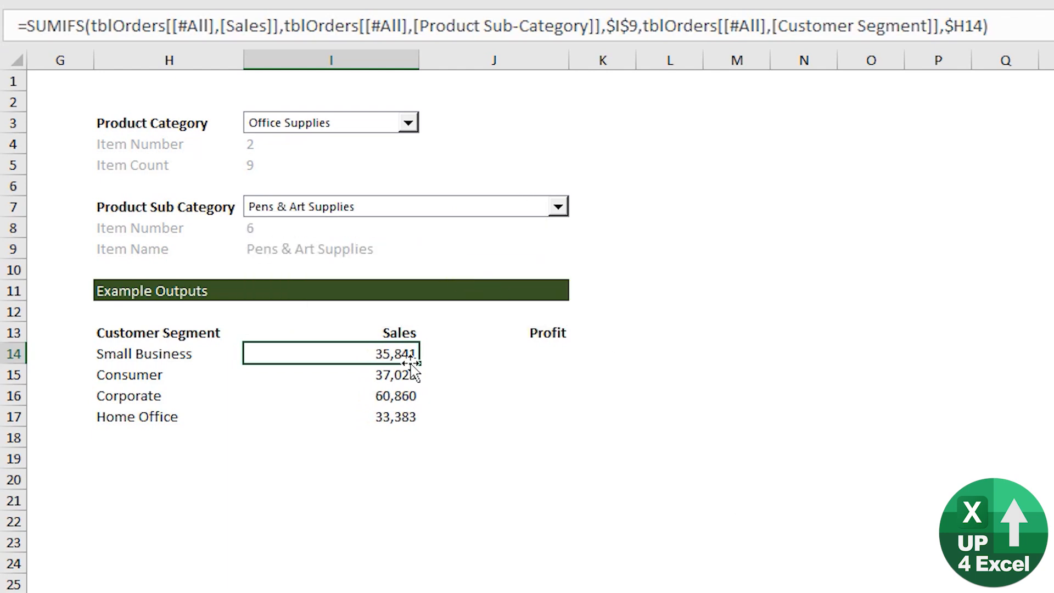
key("ctrl+c")
key("Right")
key("ctrl+v")
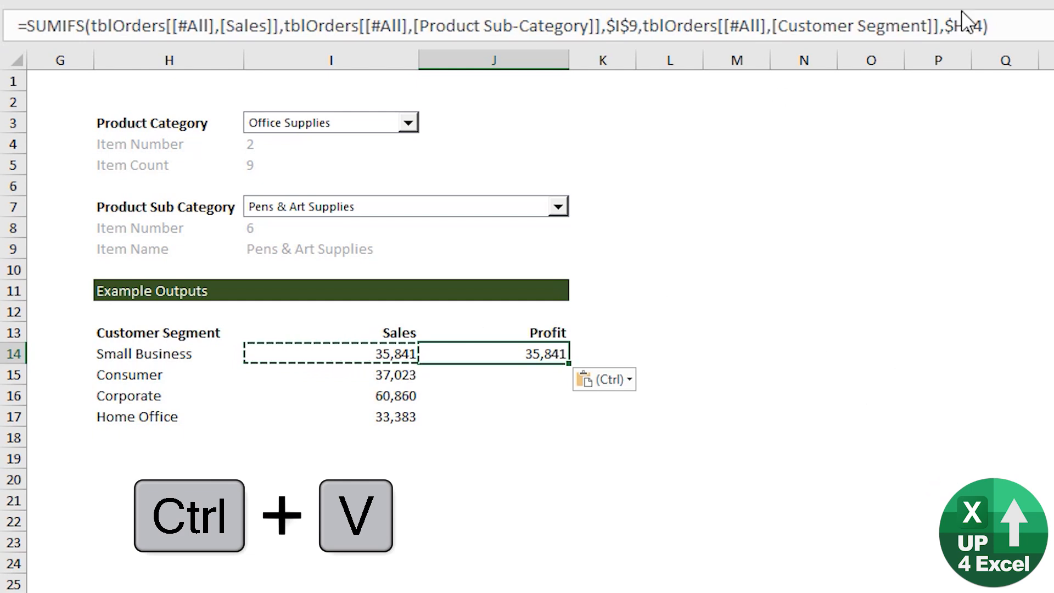
- Change the sum column in J14's SUMIFS formula from Sales to Profit and commit the formula
left_click(268, 27)
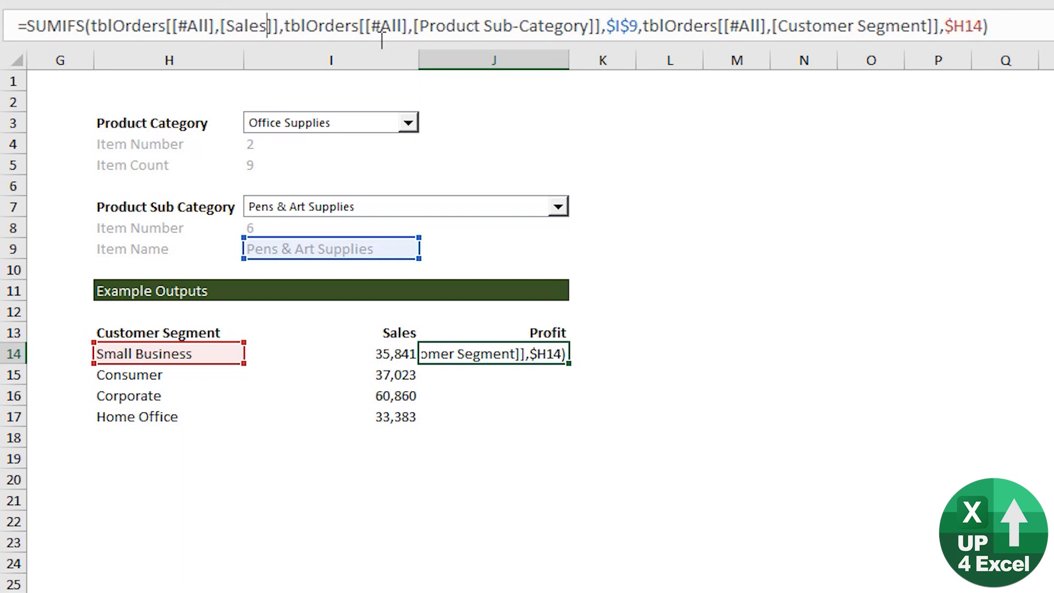
key("ctrl+shift+Left")
key("shift+Right")
type("Pr")
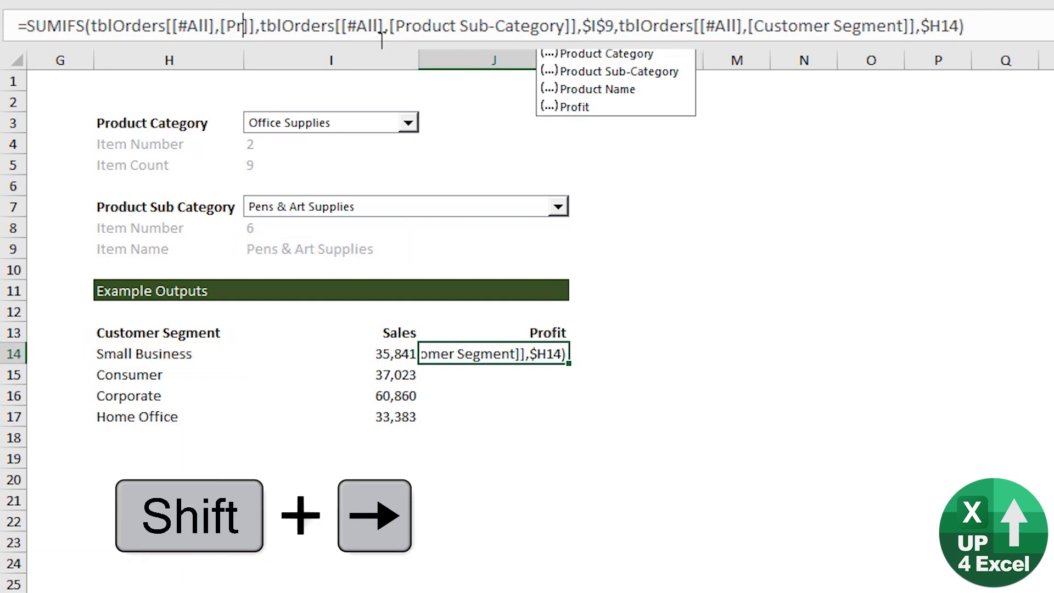
left_click(585, 108)
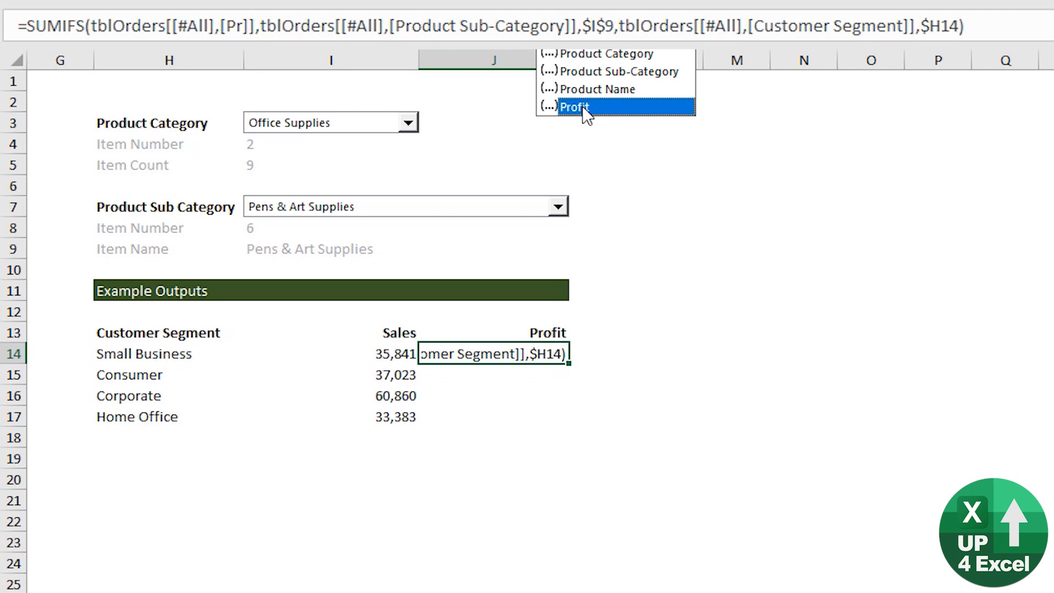
key("Tab")
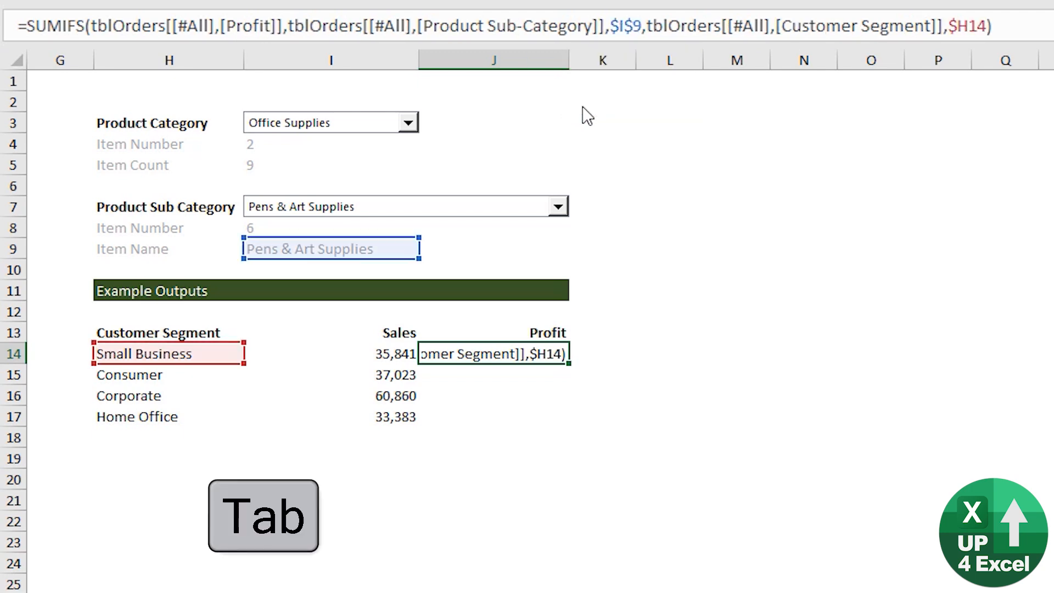
key("Return")
- Fill the Profit formula from J14 down to J17 for the remaining customer segments
key("Up")
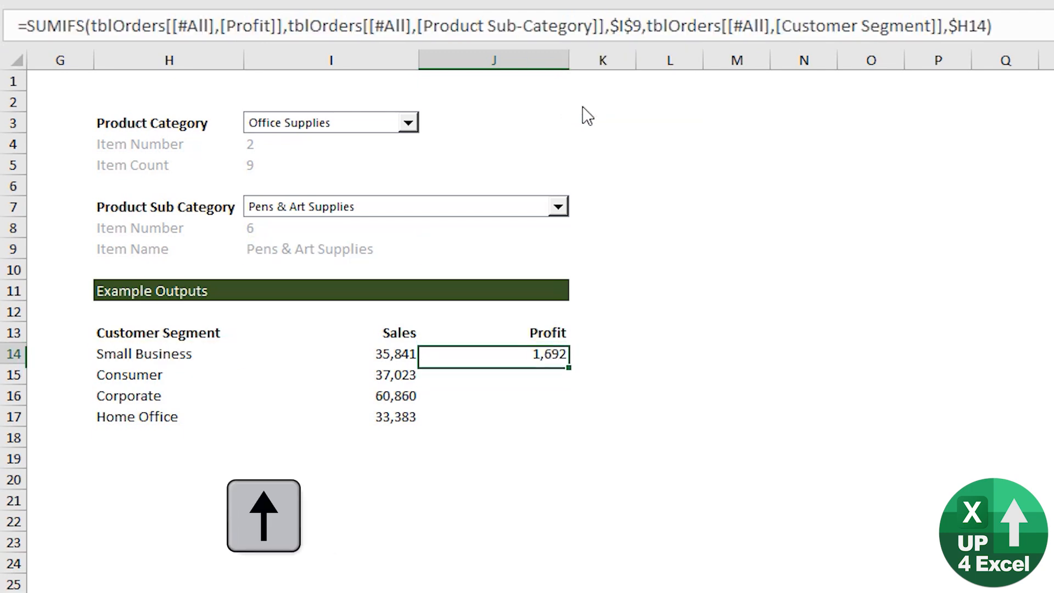
key("ctrl+c")
key("shift+Down")
key("shift+Down")
key("shift+Down")
key("shift+Down")
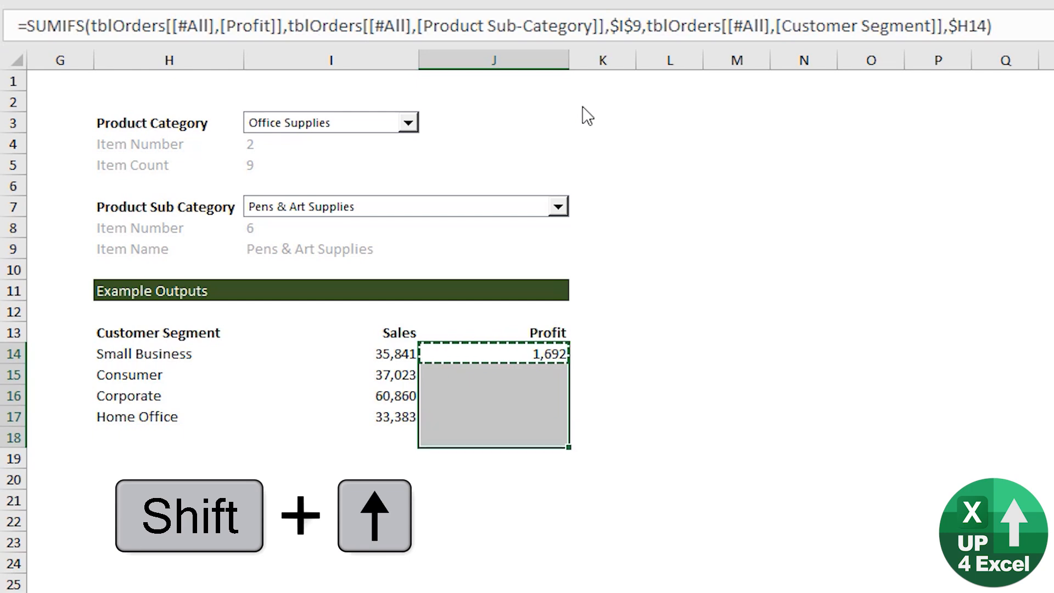
key("shift+Up")
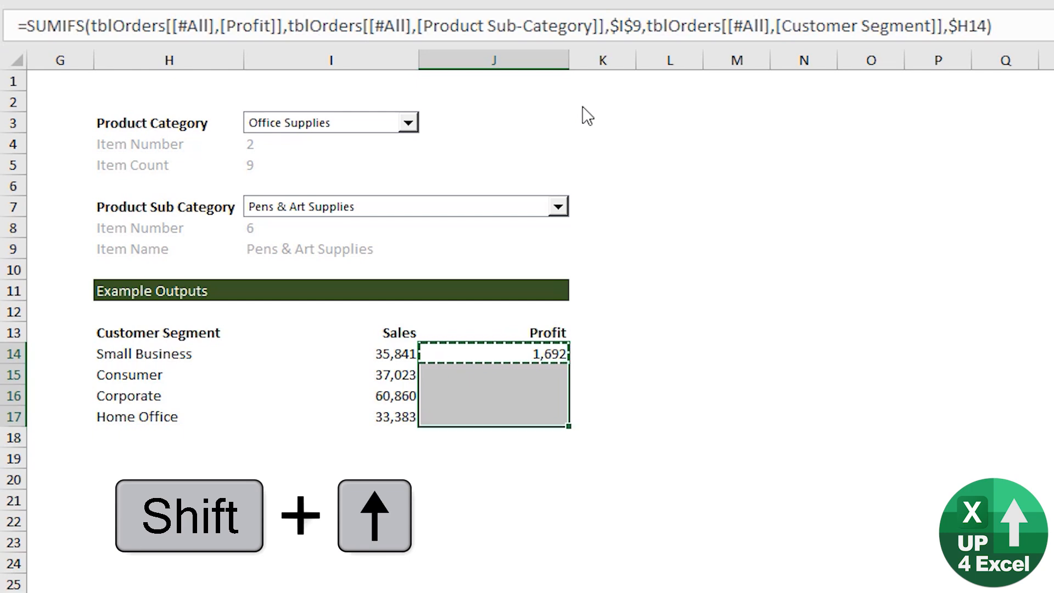
key("ctrl+d")
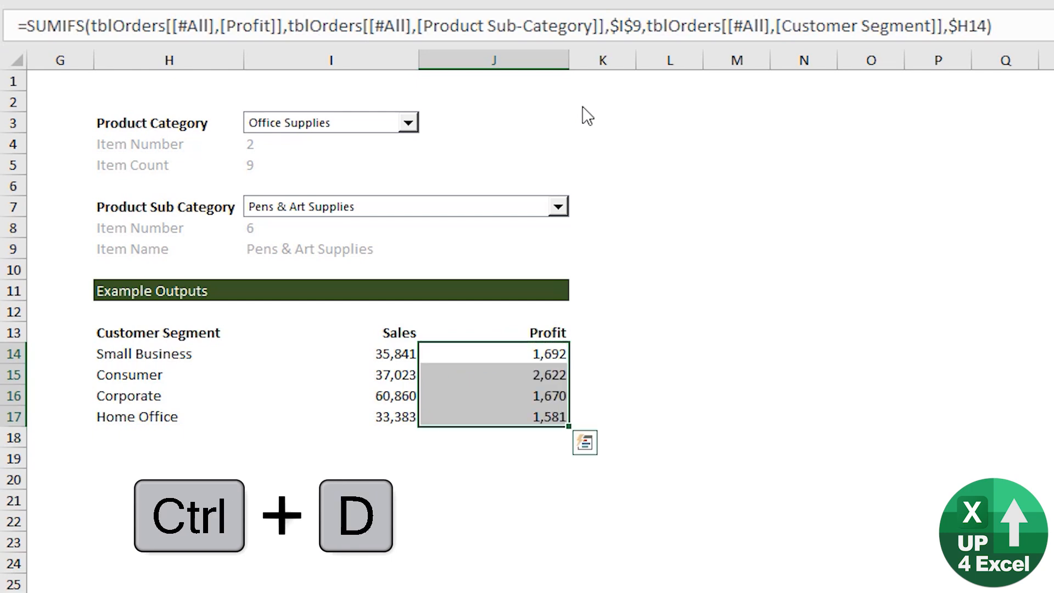
- Test the Sales and Profit figures by switching the sub-category to Appliances and back to Pens & Art Supplies
key("Right")
key("Left")
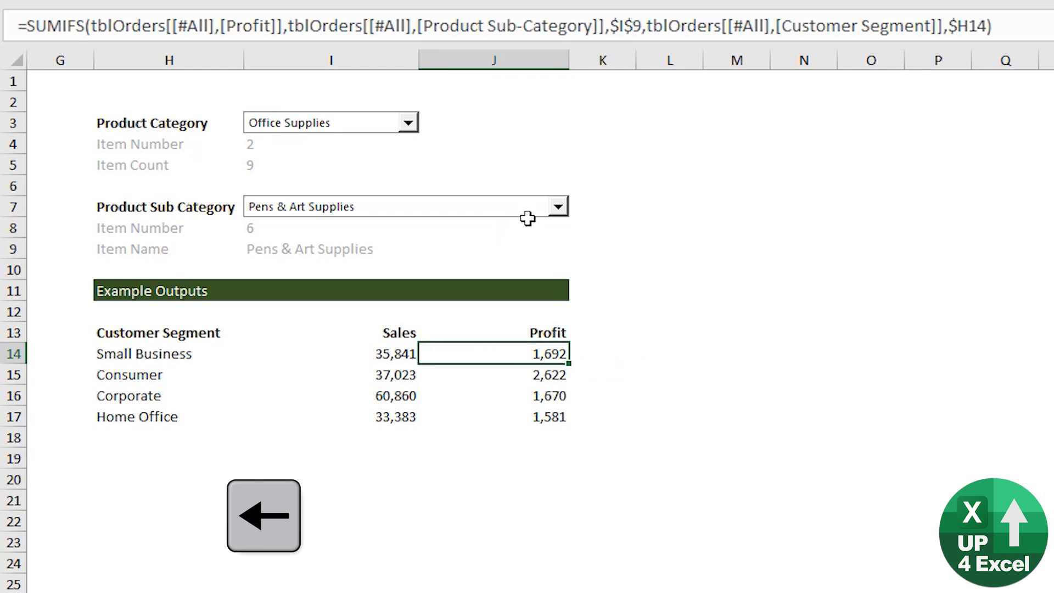
left_click(555, 209)
left_click(505, 237)
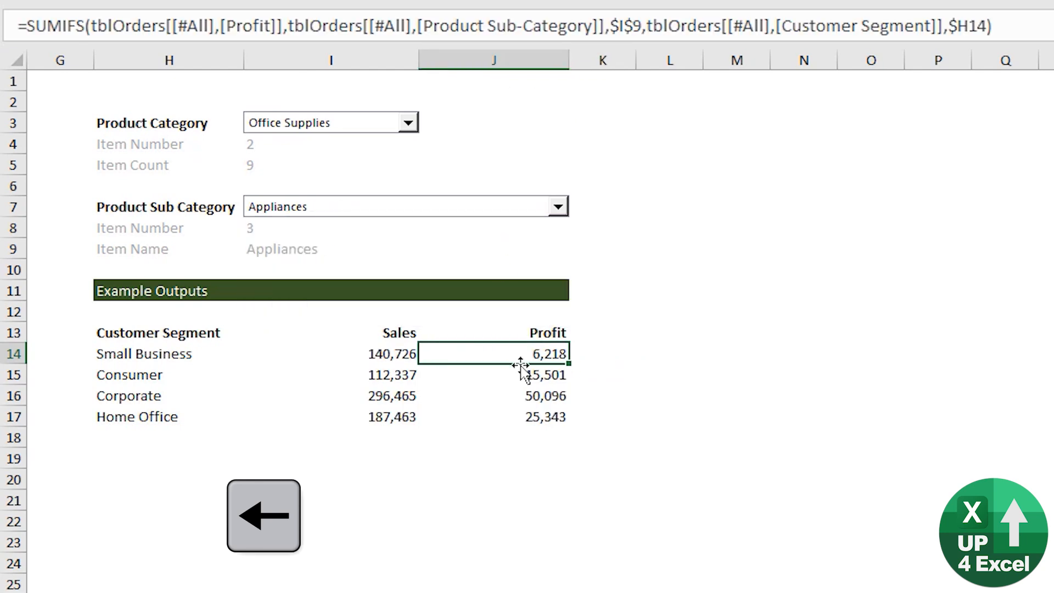
left_click(532, 211)
left_click(449, 278)
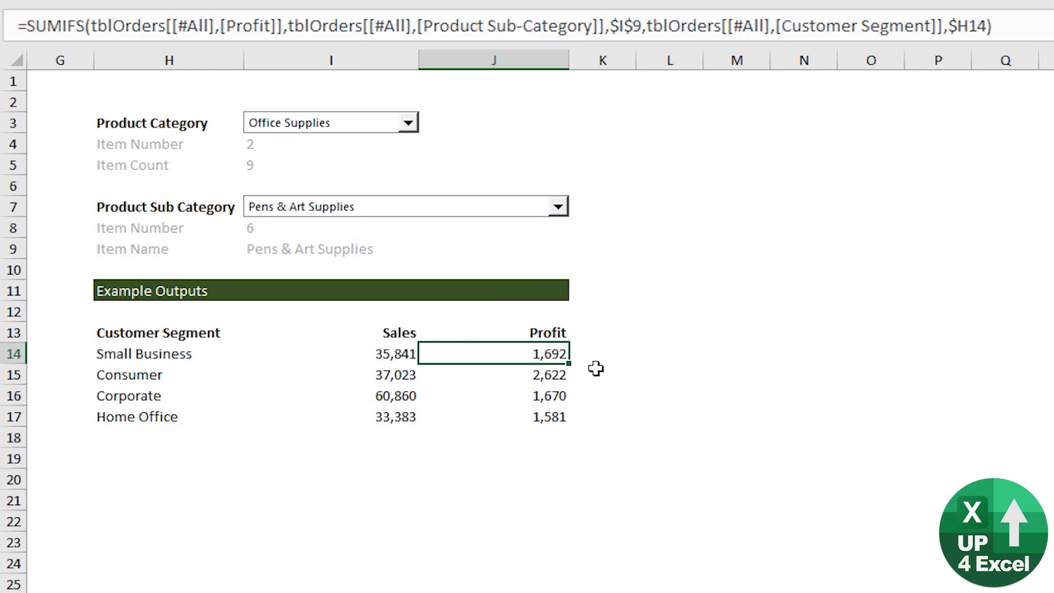
- Insert a default line chart from H13:J17, place it directly beneath the table and resize it to span columns H to J
mouse_move(158, 333)
left_mouse_down()
mouse_move(469, 342)
mouse_move(510, 430)
mouse_move(515, 418)
left_mouse_up()
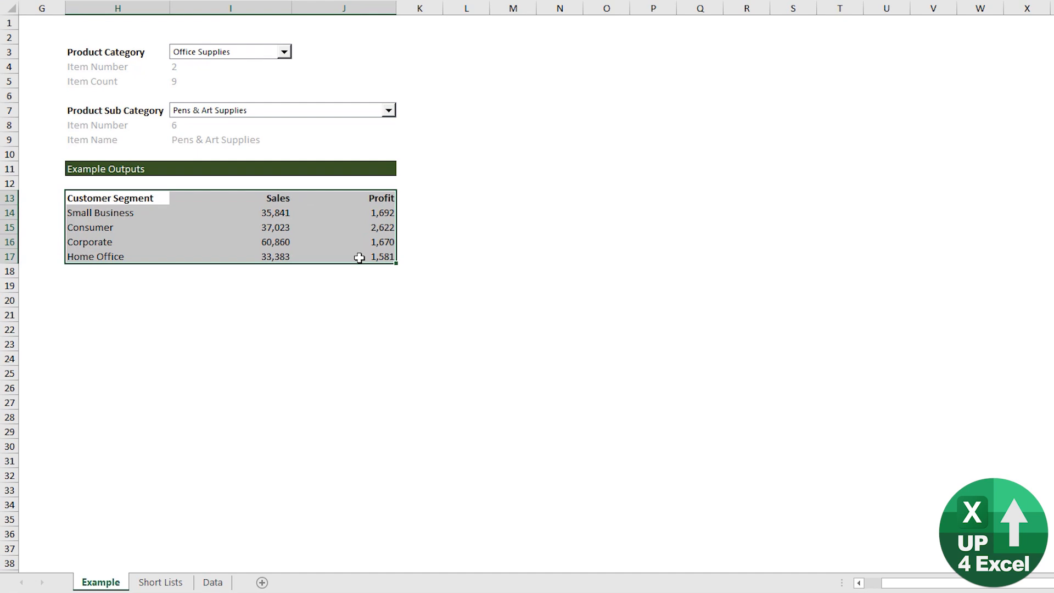
key("alt+F1")
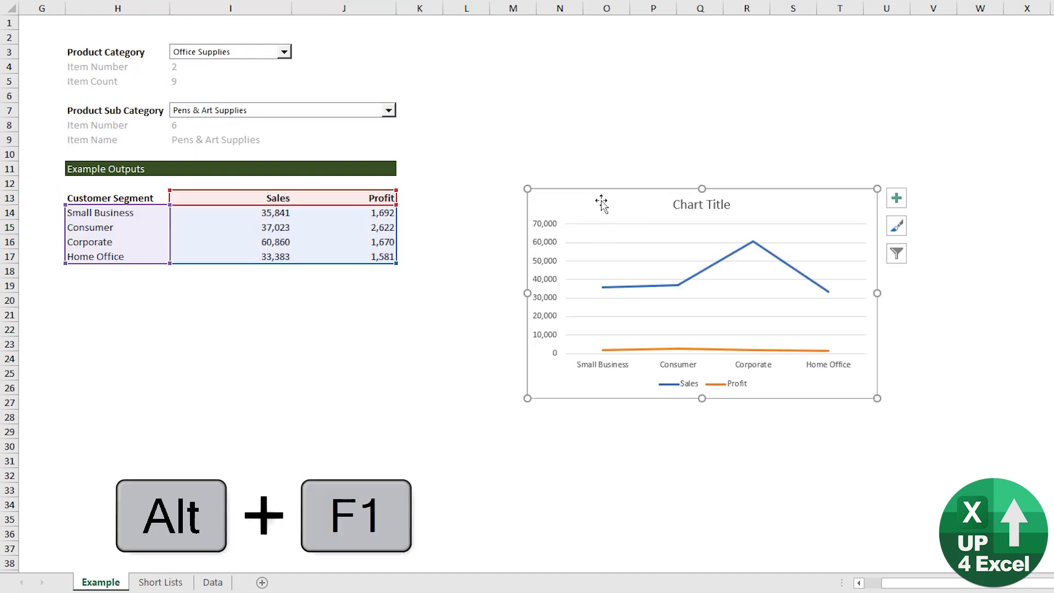
left_click_drag(603, 199, 141, 287)
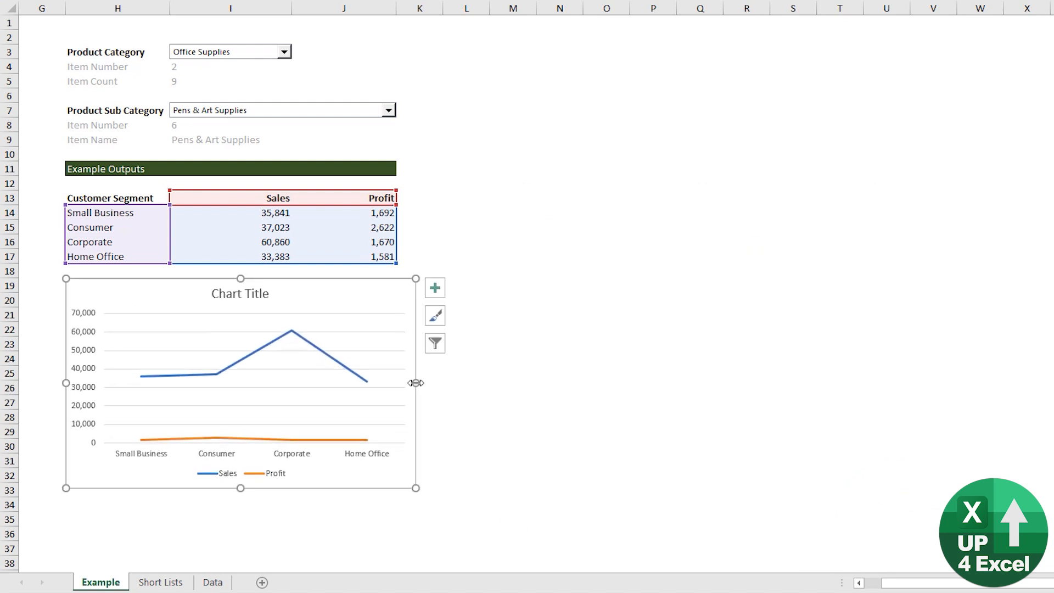
left_click_drag(416, 383, 450, 384)
left_click_drag(229, 486, 235, 453)
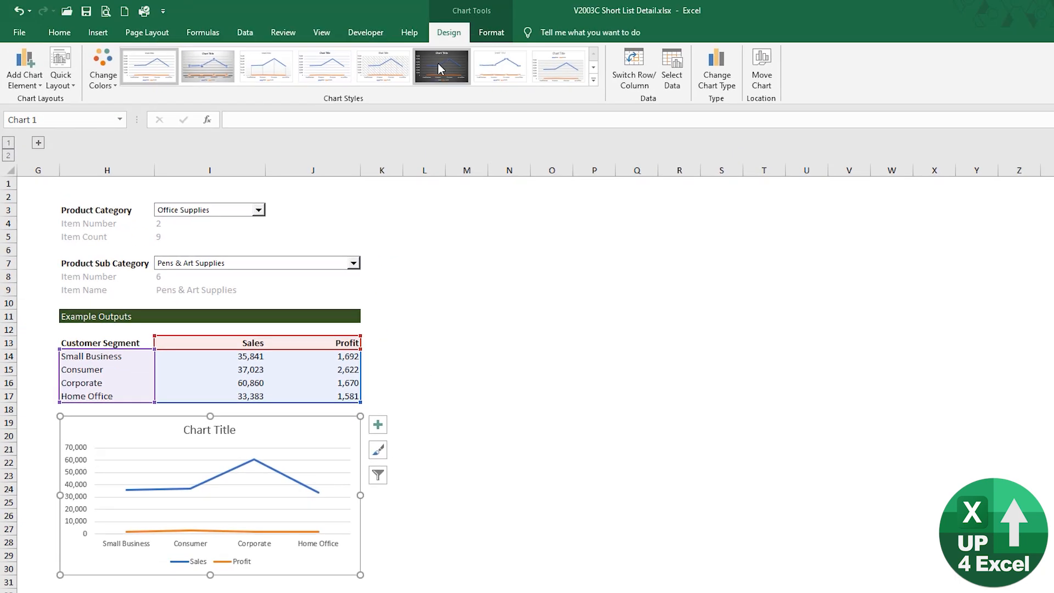
- Apply the dark gradient chart style and the colorful palette that starts with green and blue
left_click(439, 63)
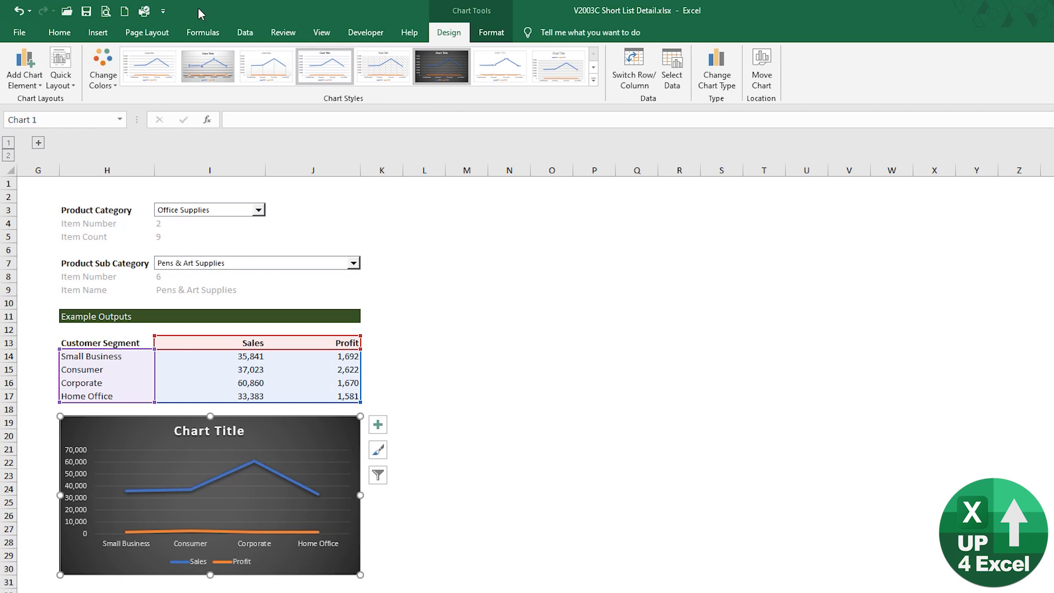
left_click(111, 87)
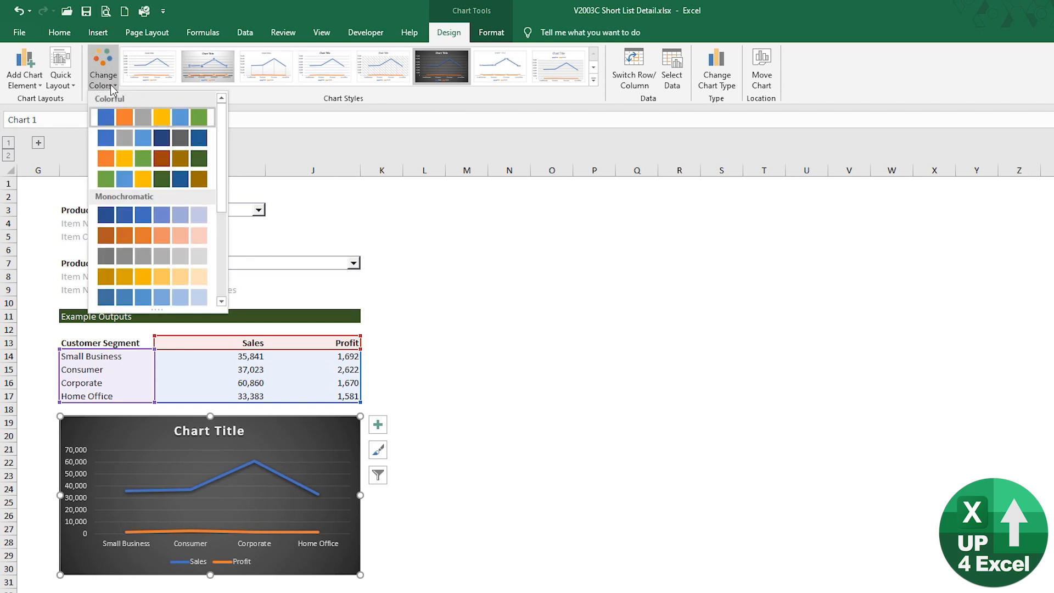
left_click(141, 182)
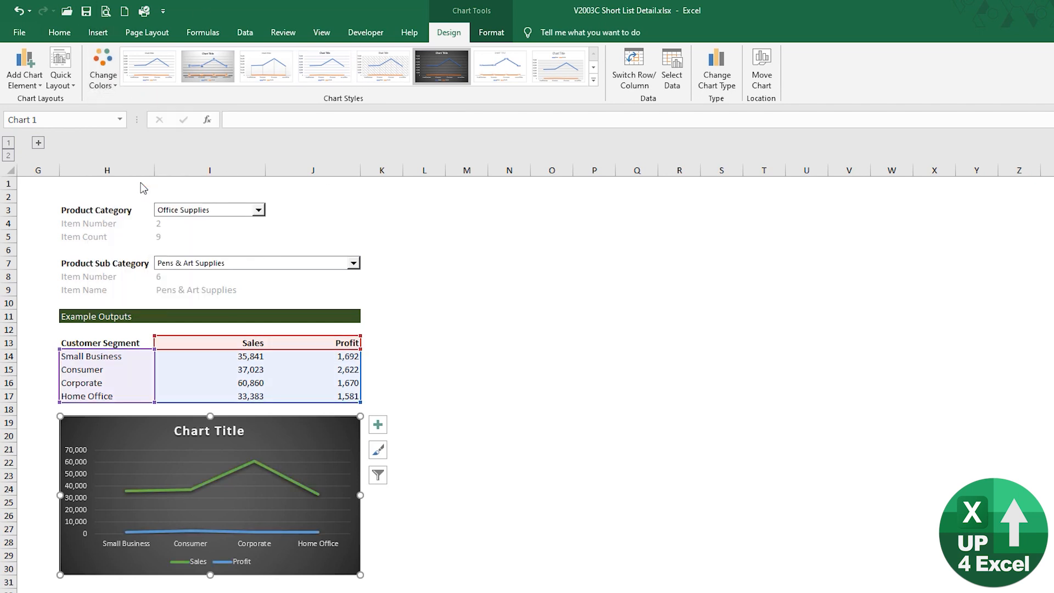
- Change the chart type to Clustered Column with the customer segments along the horizontal axis
left_click(717, 74)
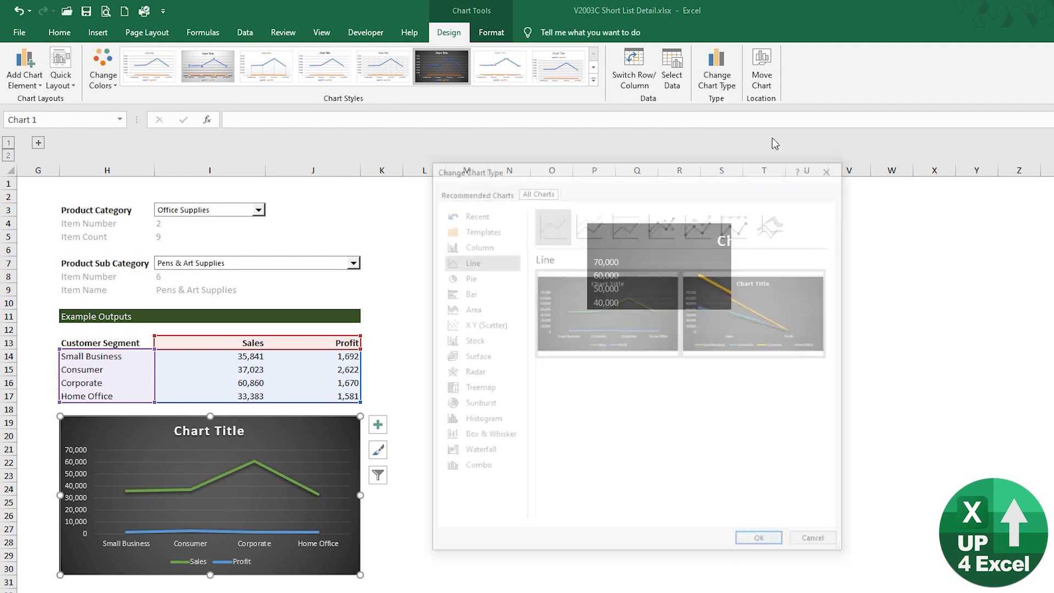
left_click(476, 245)
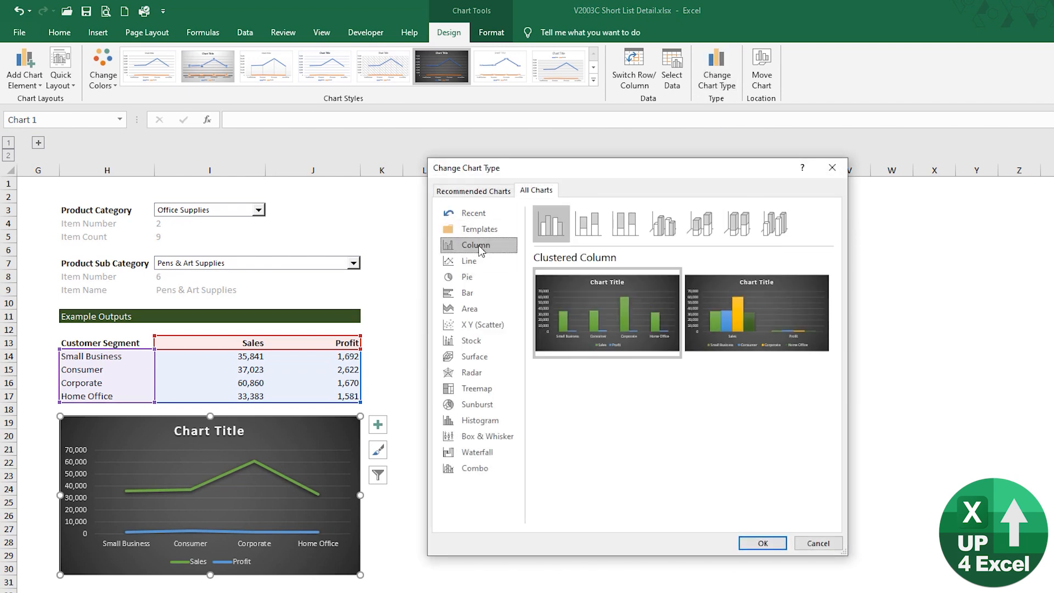
mouse_move(584, 351)
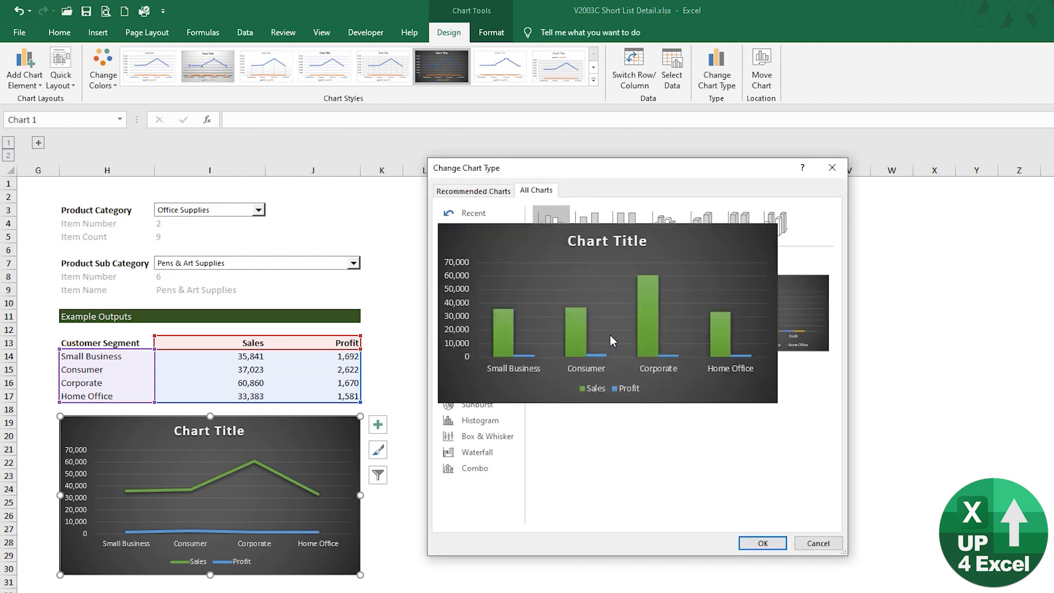
left_click(762, 543)
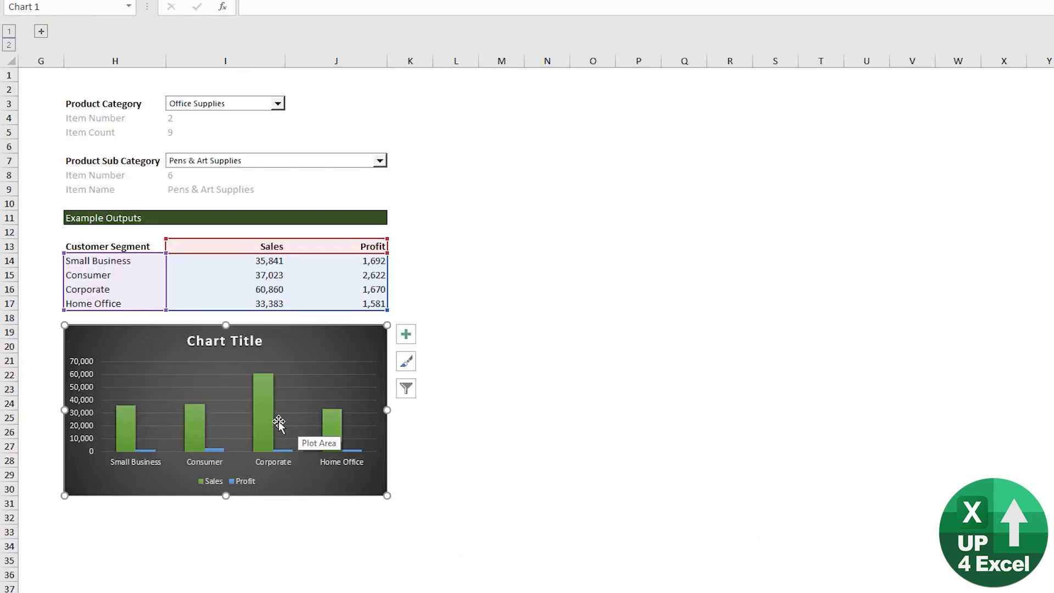
- Add data labels to the Sales series columns in the chart
right_click(262, 417)
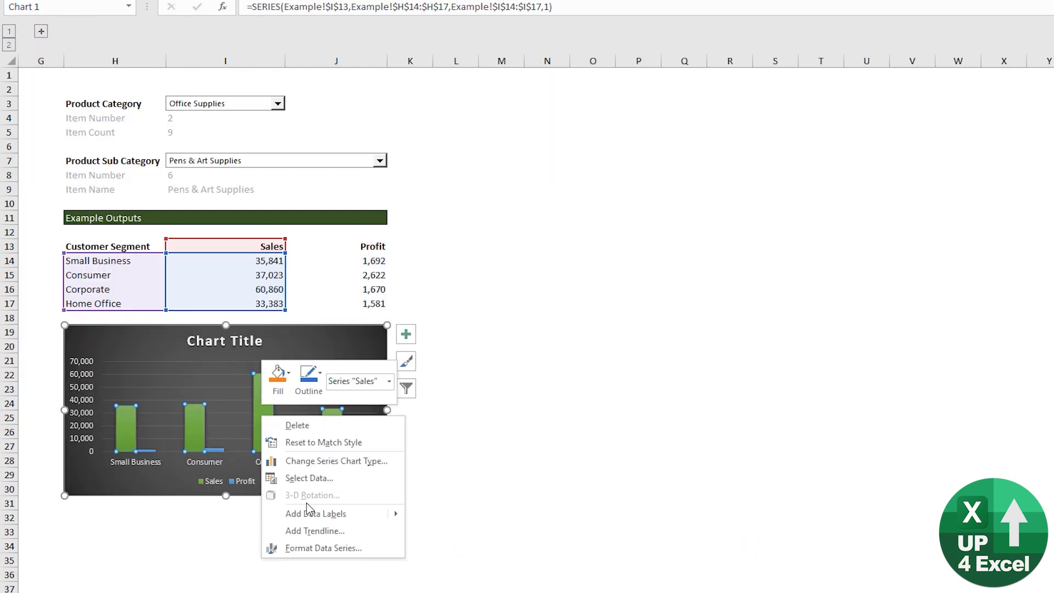
key("Escape")
right_click(268, 407)
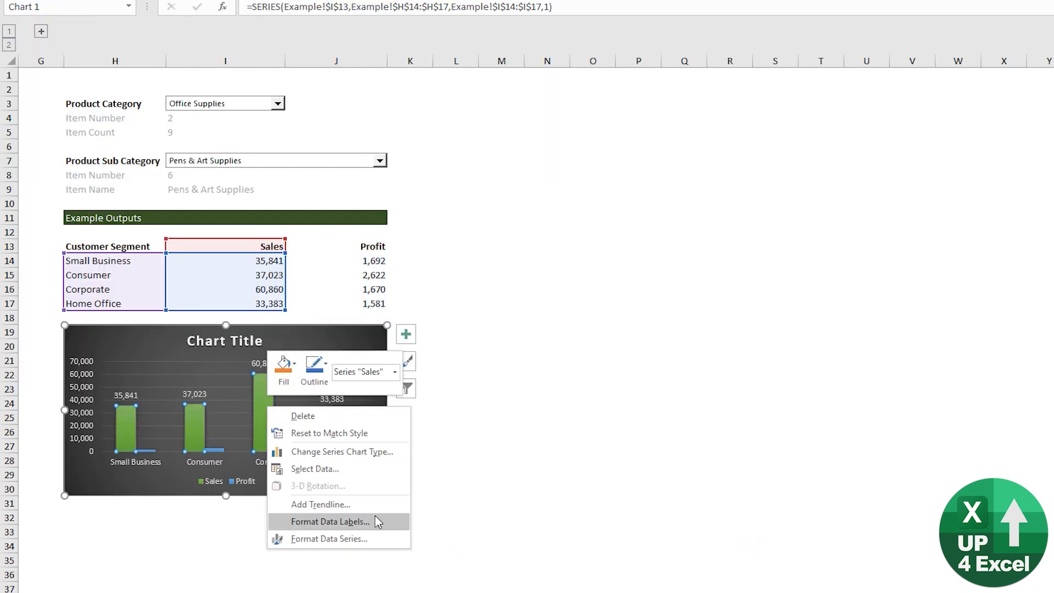
key("Escape")
- Add data labels to the Profit series columns and delete the chart's vertical value axis
left_click(218, 455)
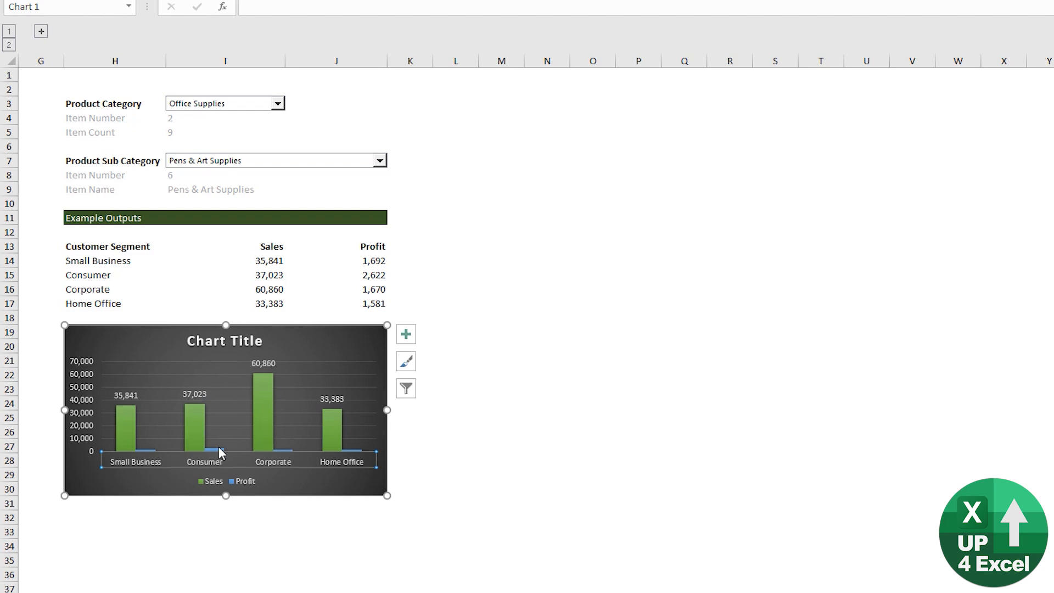
left_click(219, 450)
right_click(219, 449)
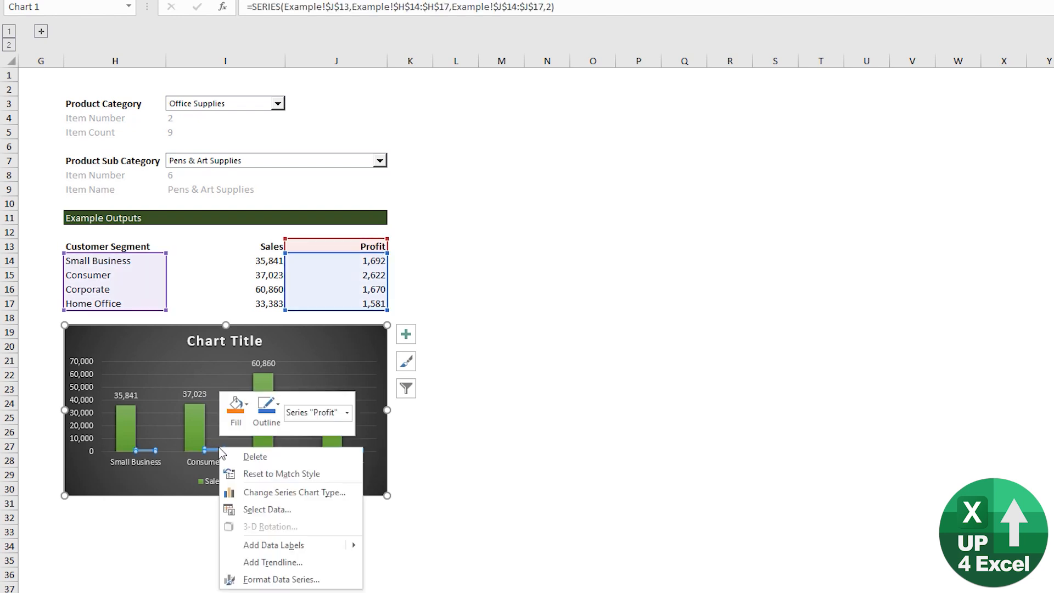
left_click(325, 545)
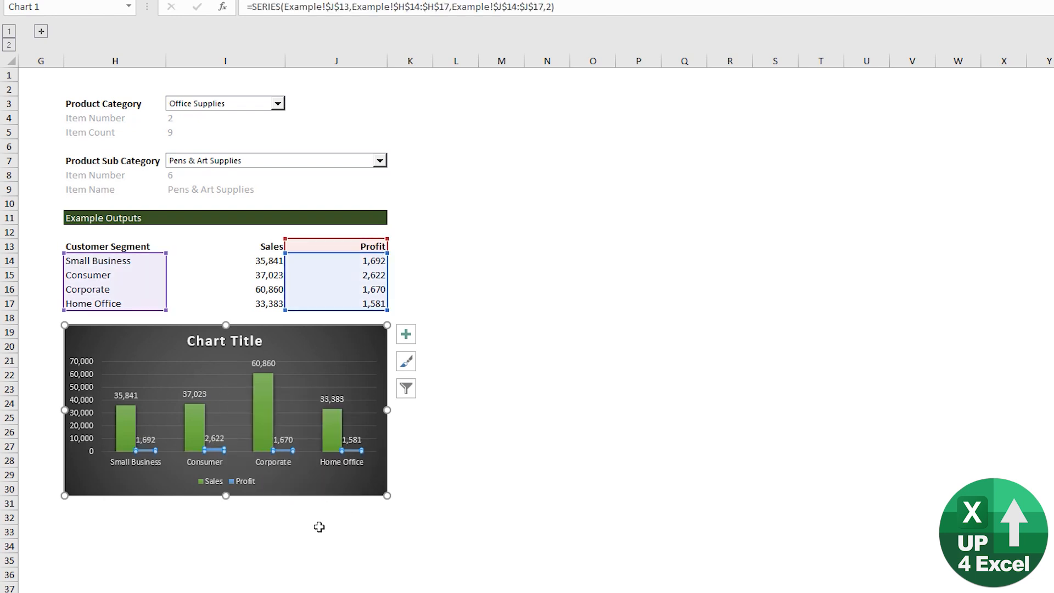
left_click(73, 416)
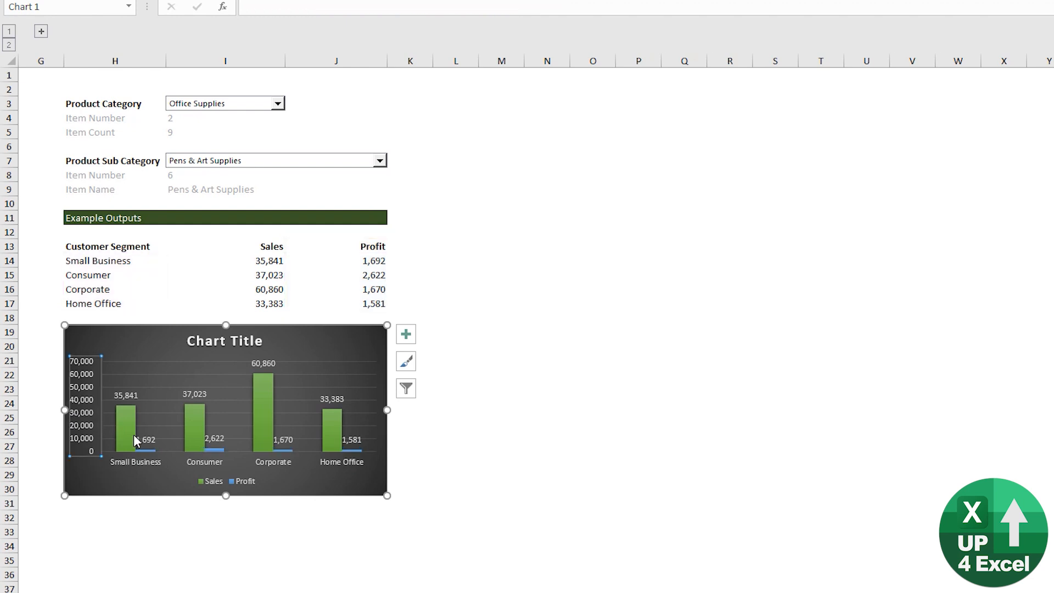
key("Delete")
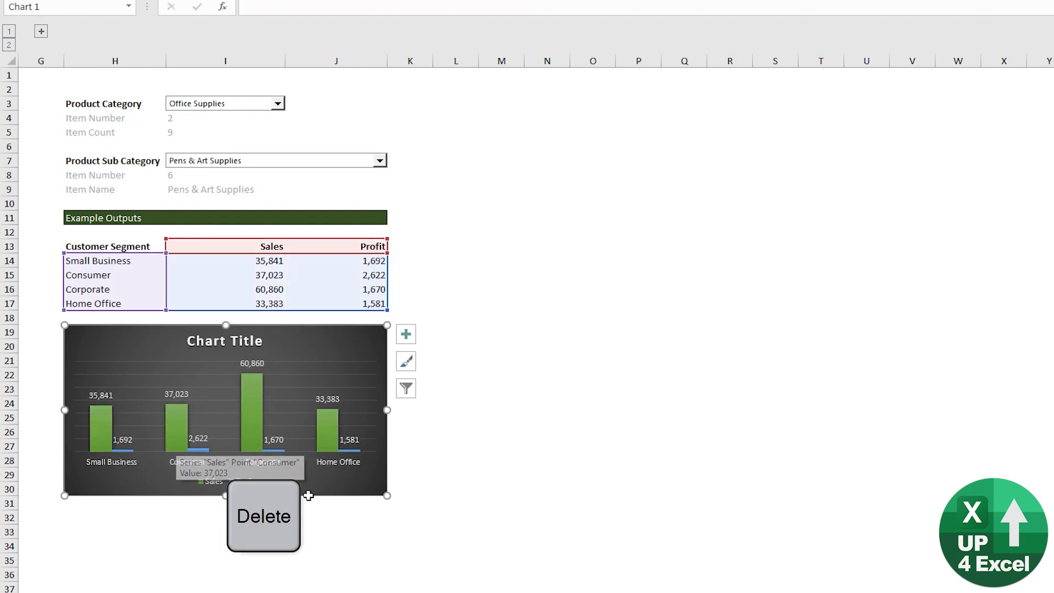
- Link the chart title to the sub-category item name with the formula =Example!$I$9
left_click(209, 344)
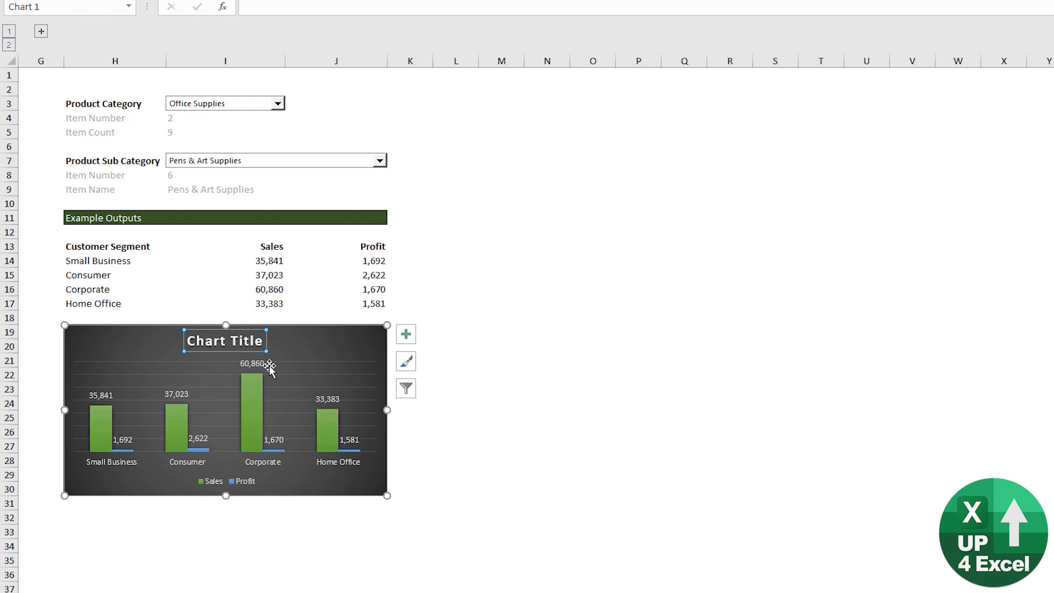
type("=")
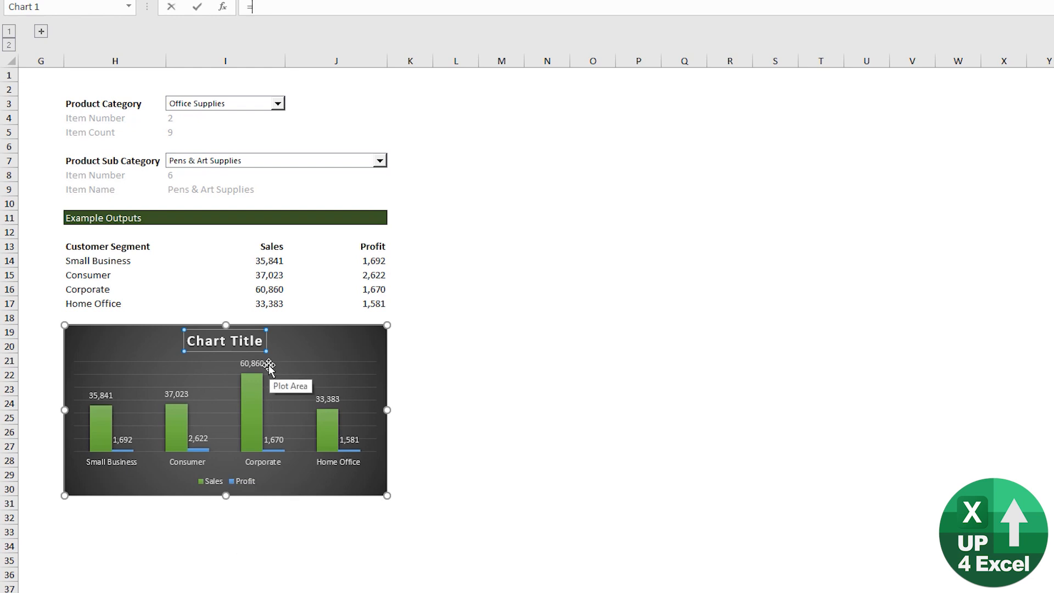
left_click(203, 189)
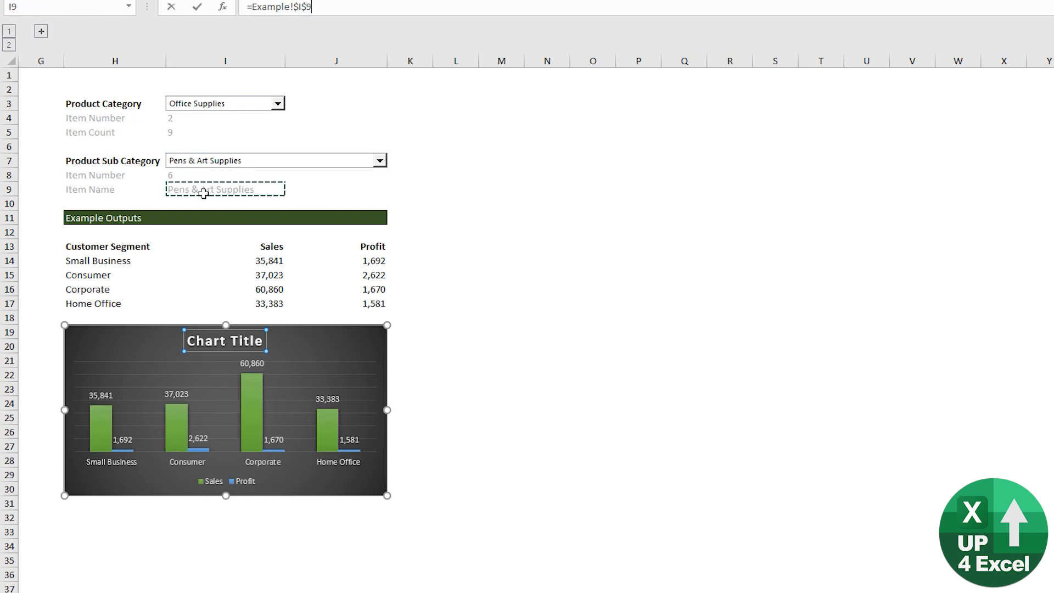
key("Return")
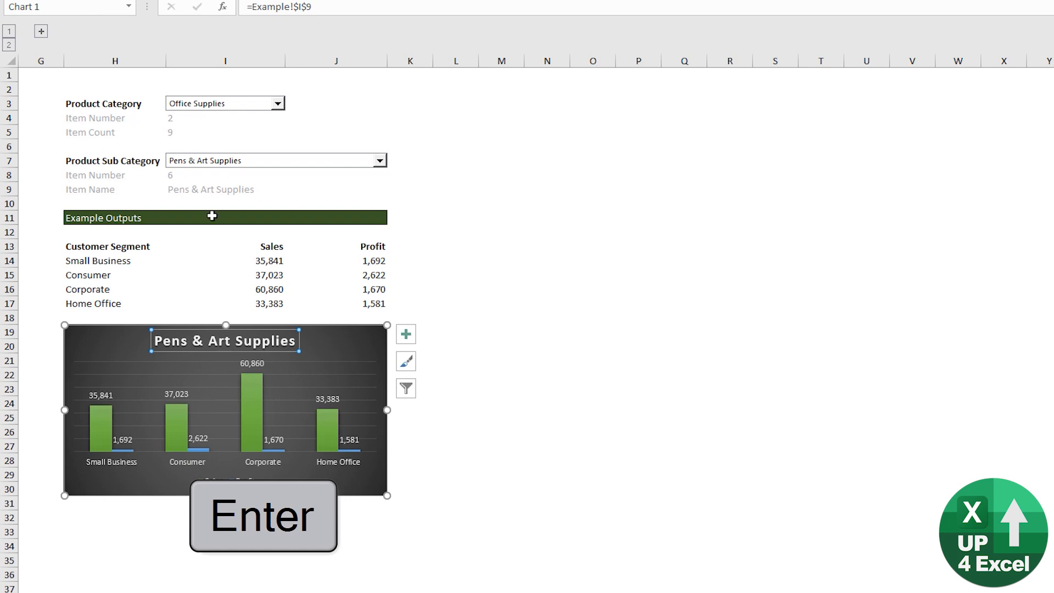
- Arrange the chart with its title at the upper left, legend at the upper right and plot area extended toward its lower edge
left_click_drag(175, 351, 118, 349)
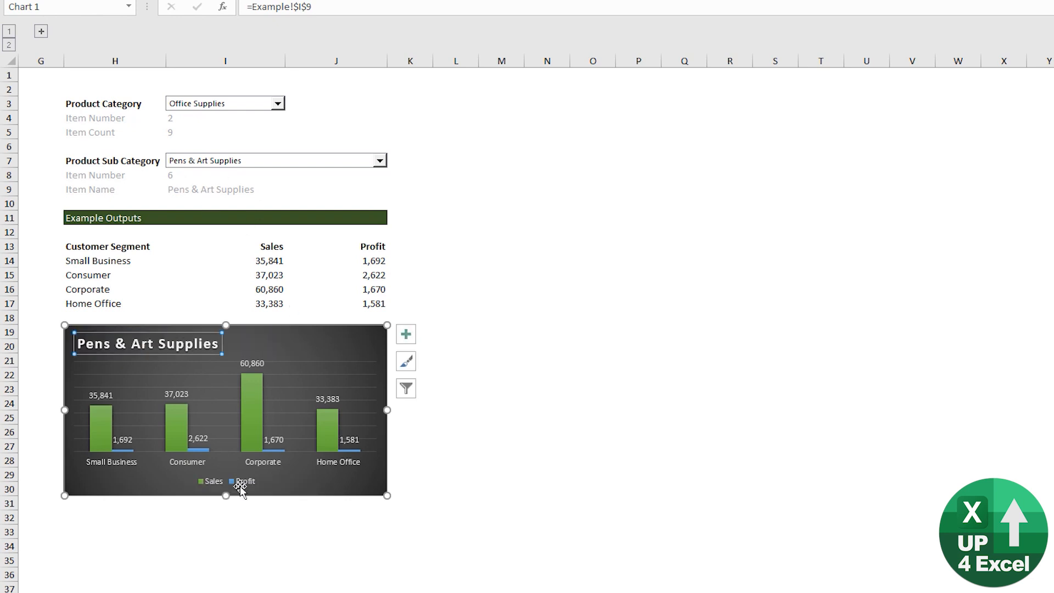
left_click_drag(231, 481, 357, 347)
left_click(224, 449)
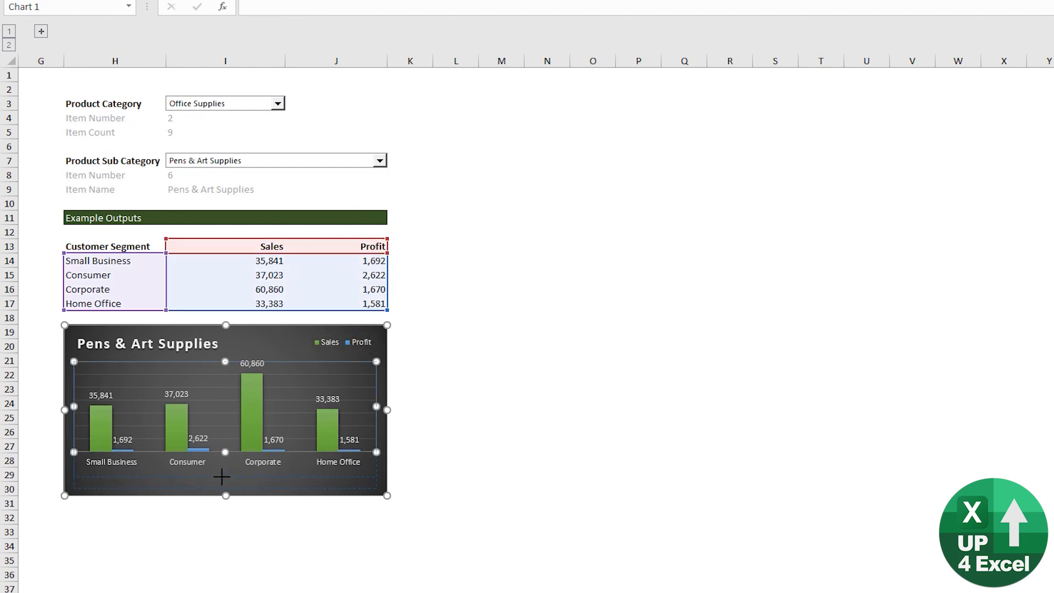
left_click_drag(222, 476, 222, 478)
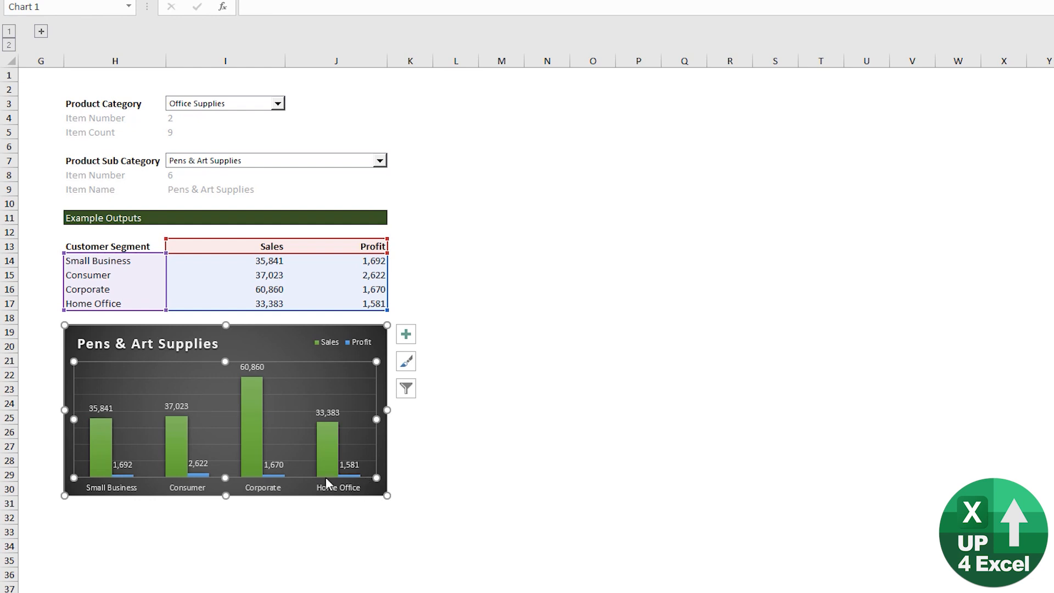
- Set the label position of the chart's horizontal category axis to Low
left_click(276, 493)
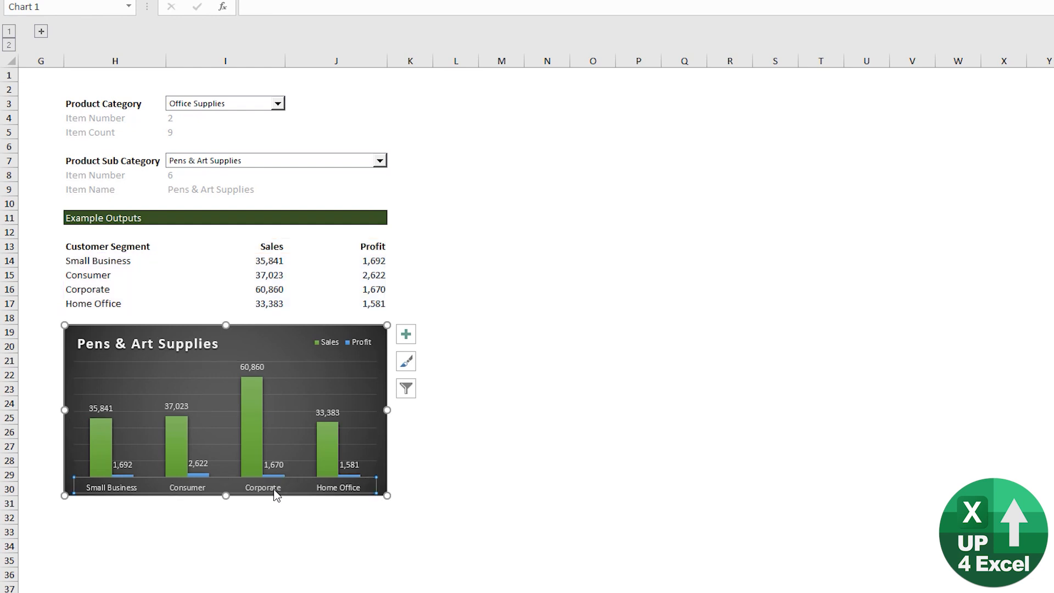
right_click(276, 494)
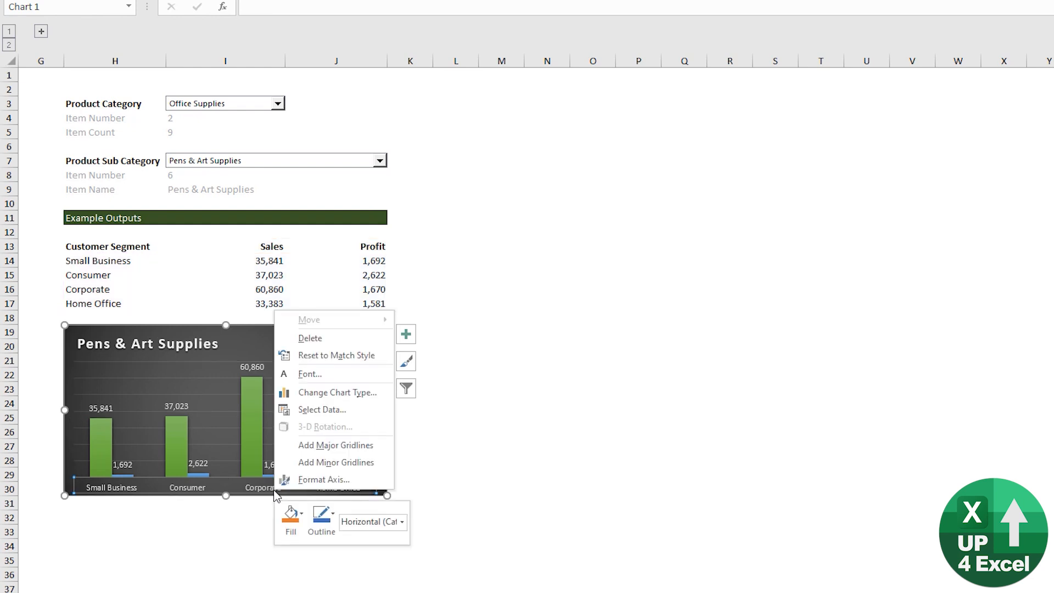
key("Escape")
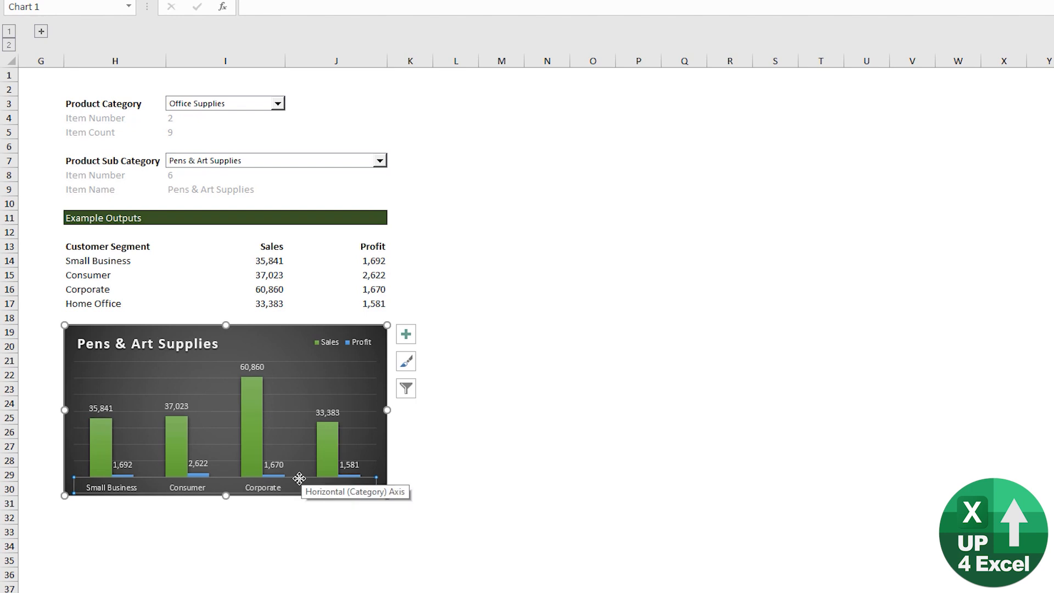
left_click_drag(680, 102, 514, 114)
scroll(500, 354, "down", 3)
left_click(456, 419)
scroll(557, 391, "down", 3)
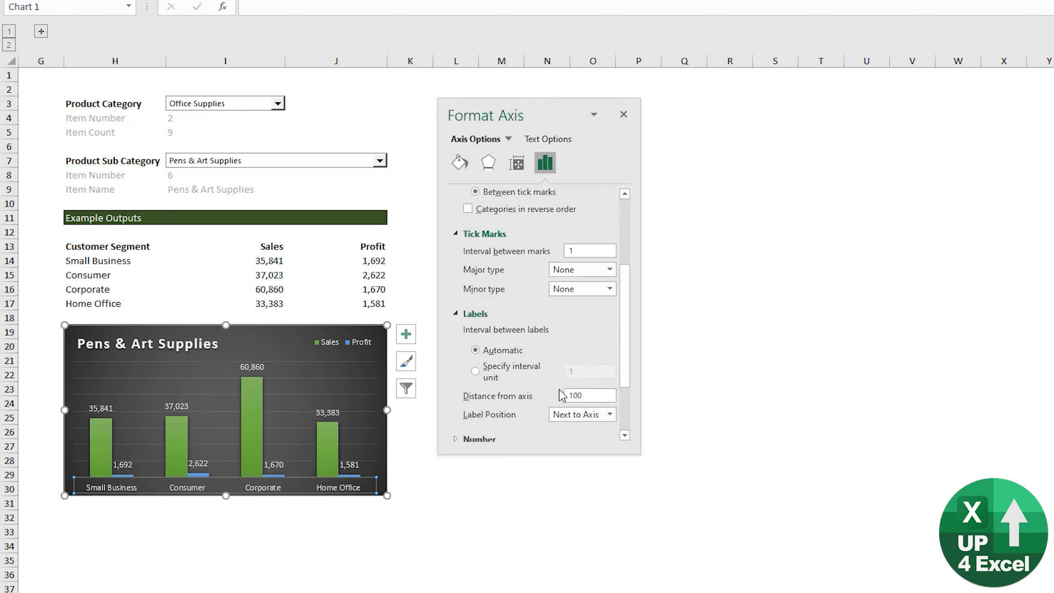
left_click(581, 413)
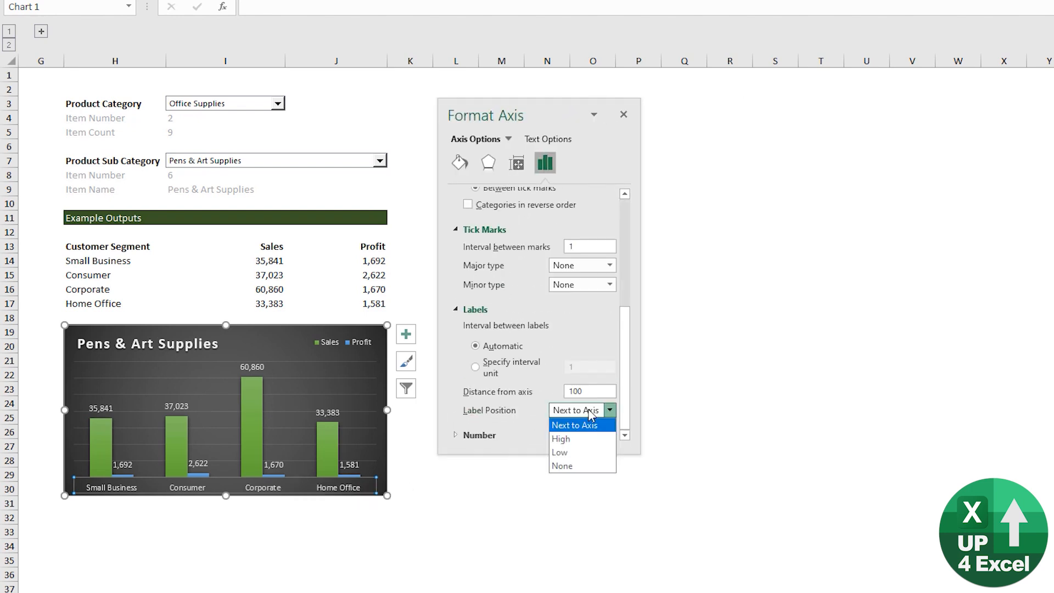
left_click(583, 453)
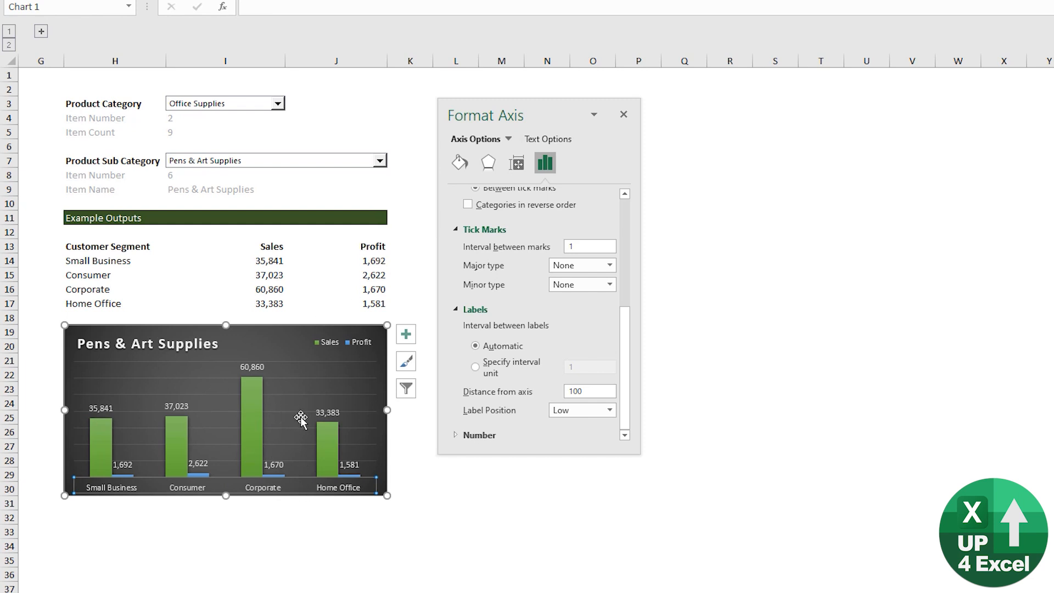
- Set the number category of the Sales series data labels to Custom
left_click(277, 475)
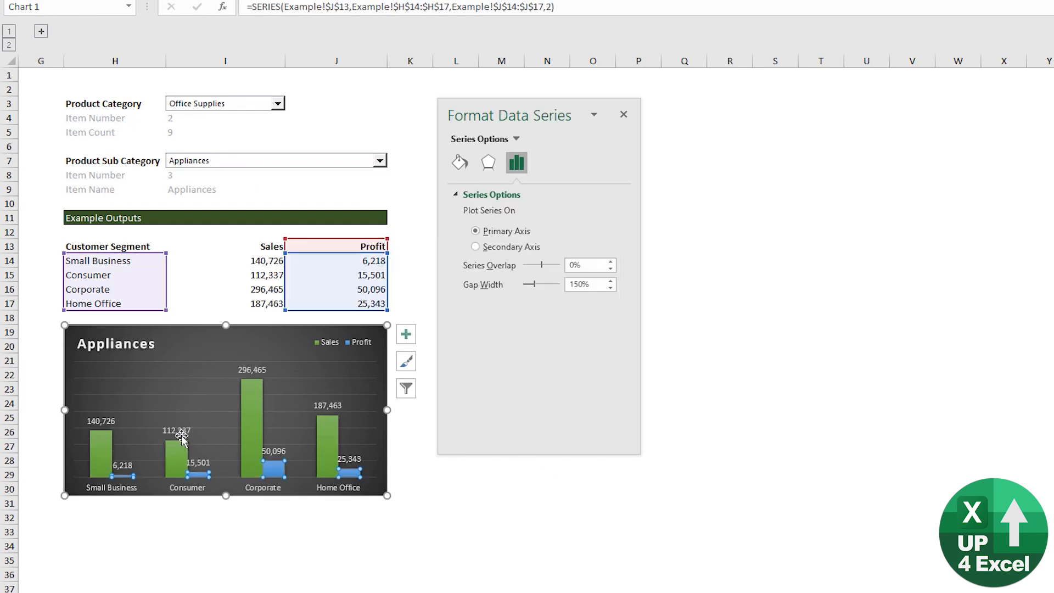
left_click(180, 434)
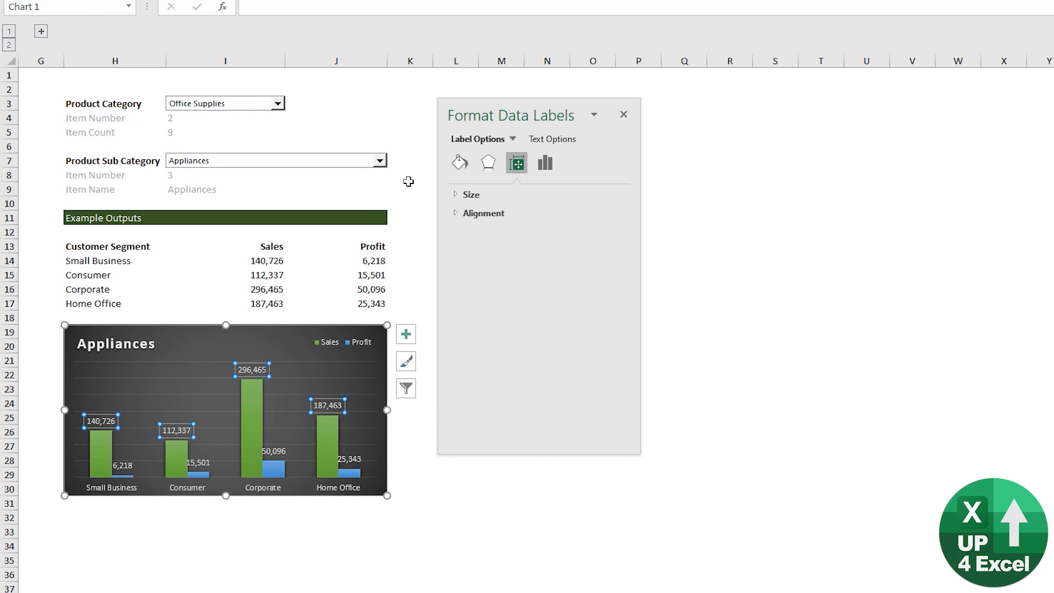
left_click(544, 164)
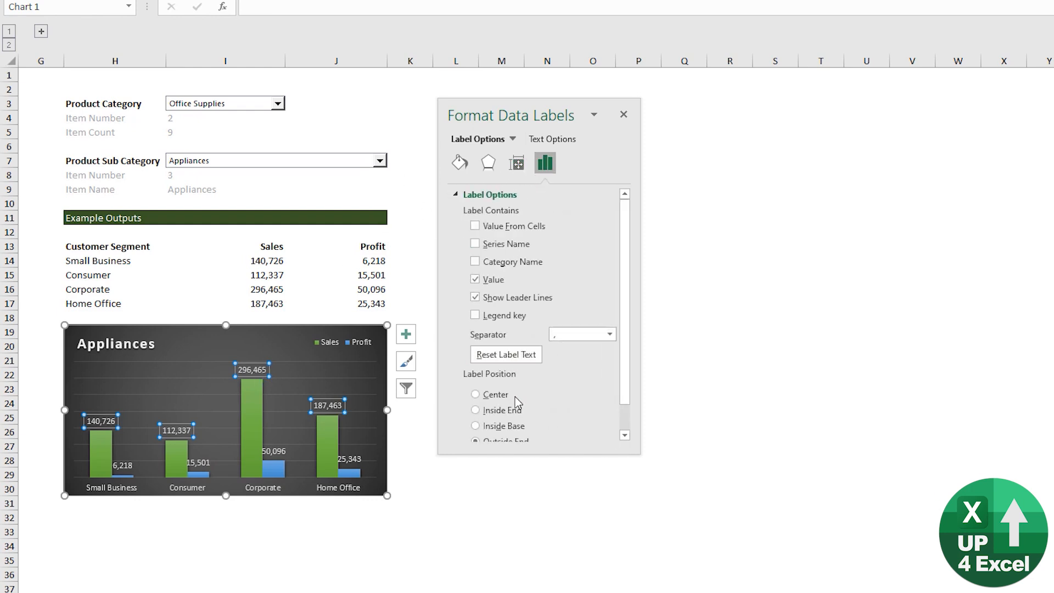
scroll(518, 404, "down", 1)
left_click(469, 431)
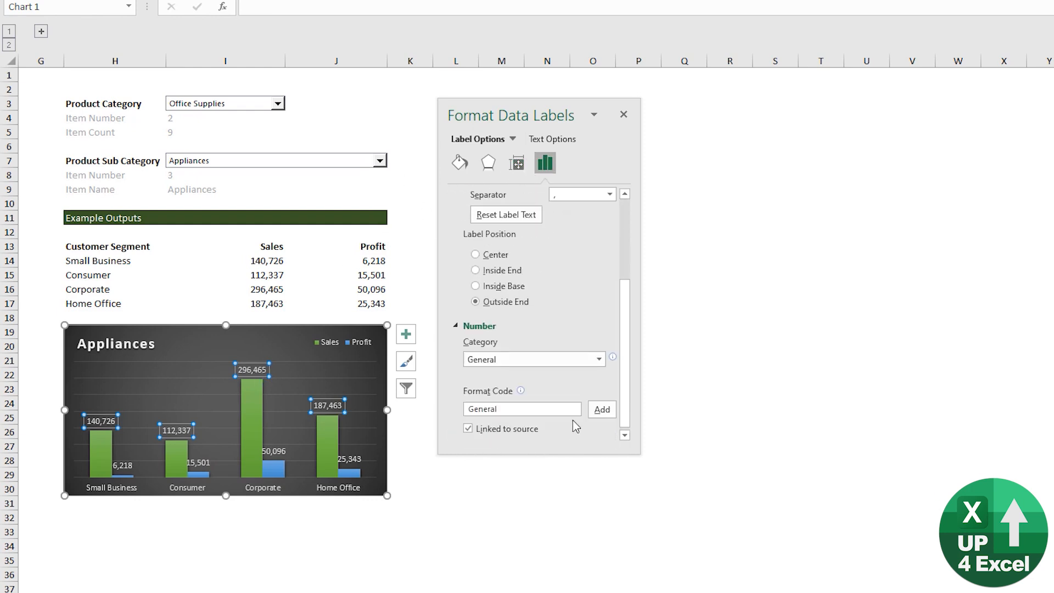
left_click(589, 360)
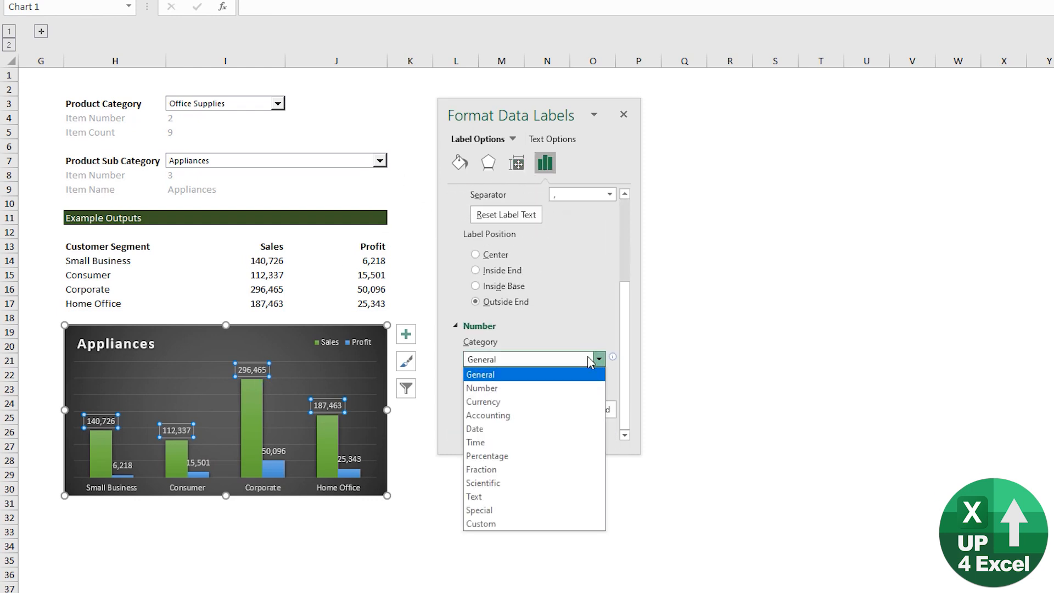
left_click(516, 524)
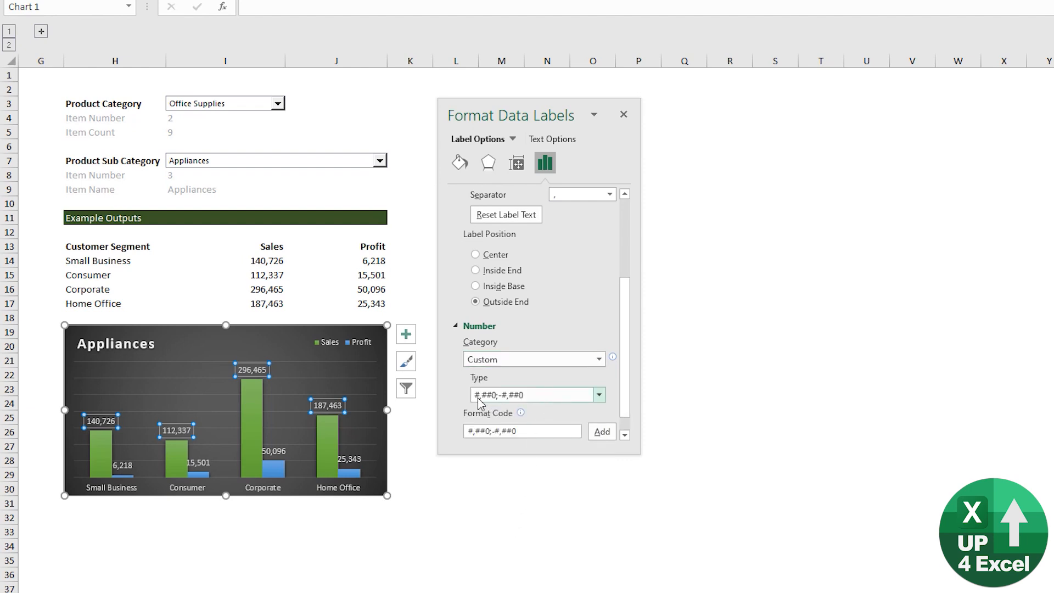
- Replace the Sales data labels' format code with 0,;-0, and add it so they display in thousands
left_click(521, 431)
key("shift+Left")
key("shift+Left")
key("shift+Left")
key("shift+Left")
key("BackSpace")
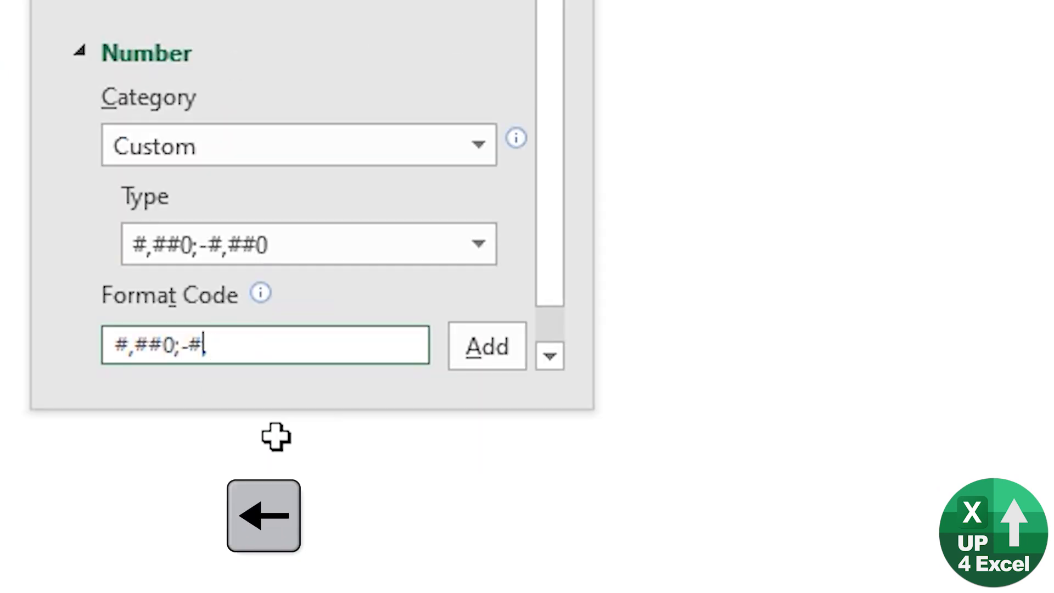
key("Right")
key("Right")
key("Delete")
type("0")
key("Left")
key("Right")
key("BackSpace")
key("BackSpace")
key("BackSpace")
key("BackSpace")
key("Left")
key("BackSpace")
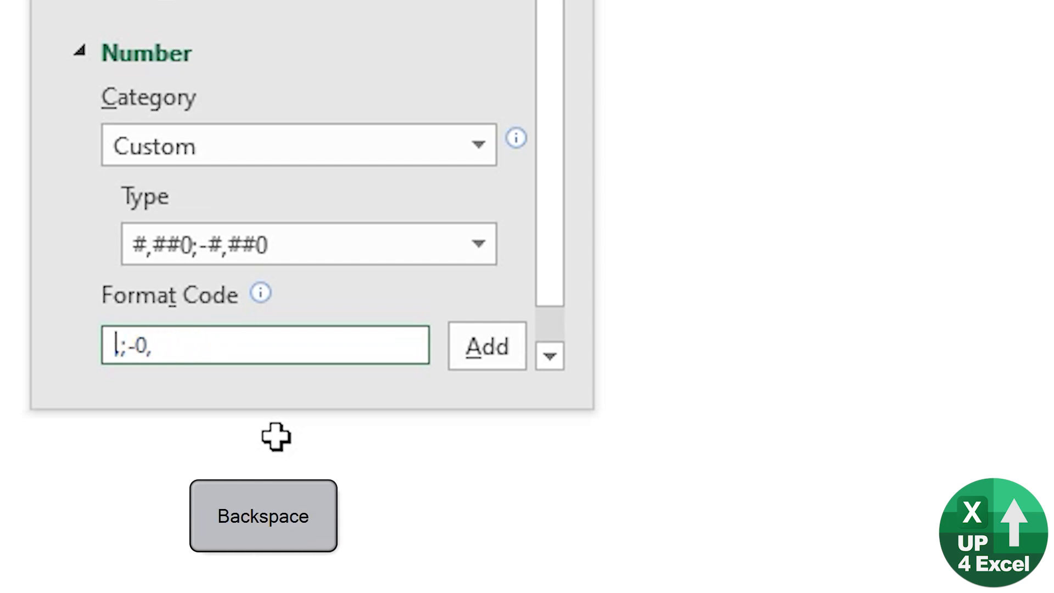
type("0")
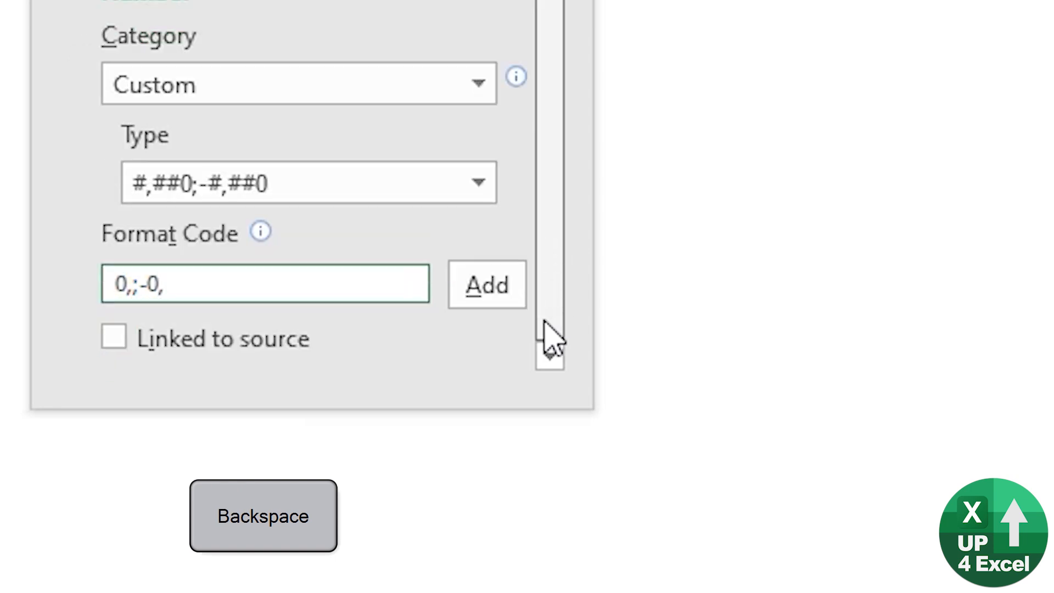
left_click(490, 351)
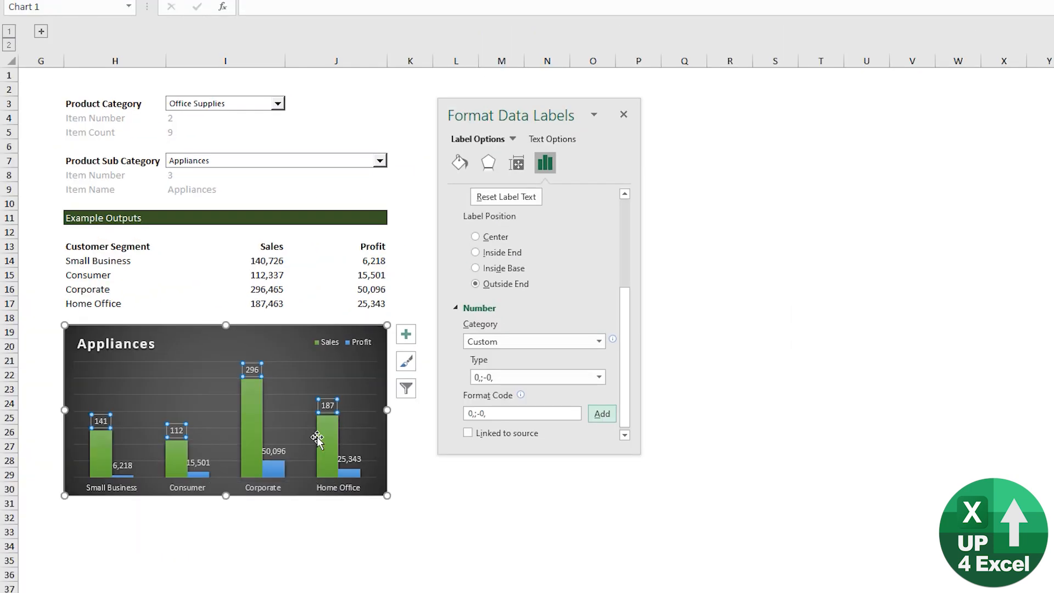
- Apply the custom number format 0,;-0, to the Profit data labels as well and finish formatting the chart
triple_click(517, 413)
key("ctrl+c")
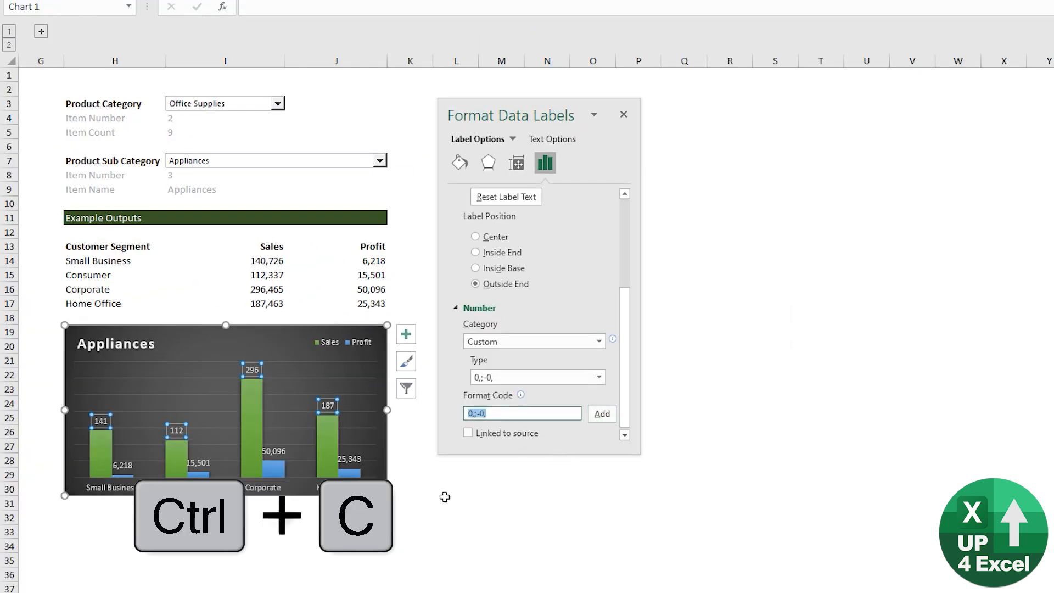
left_click(279, 459)
left_click(600, 360)
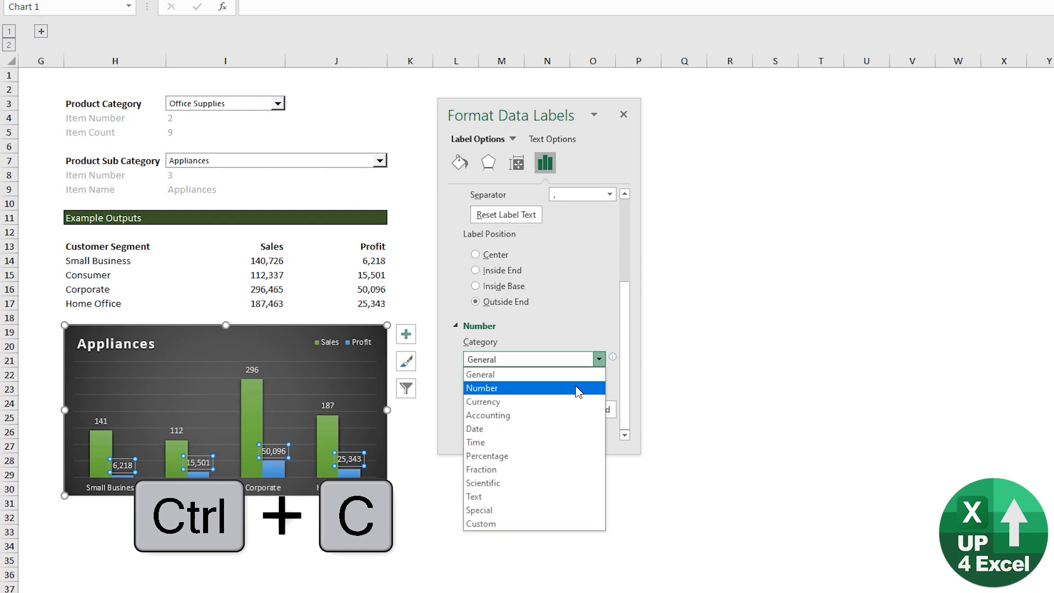
left_click(527, 524)
left_click(599, 395)
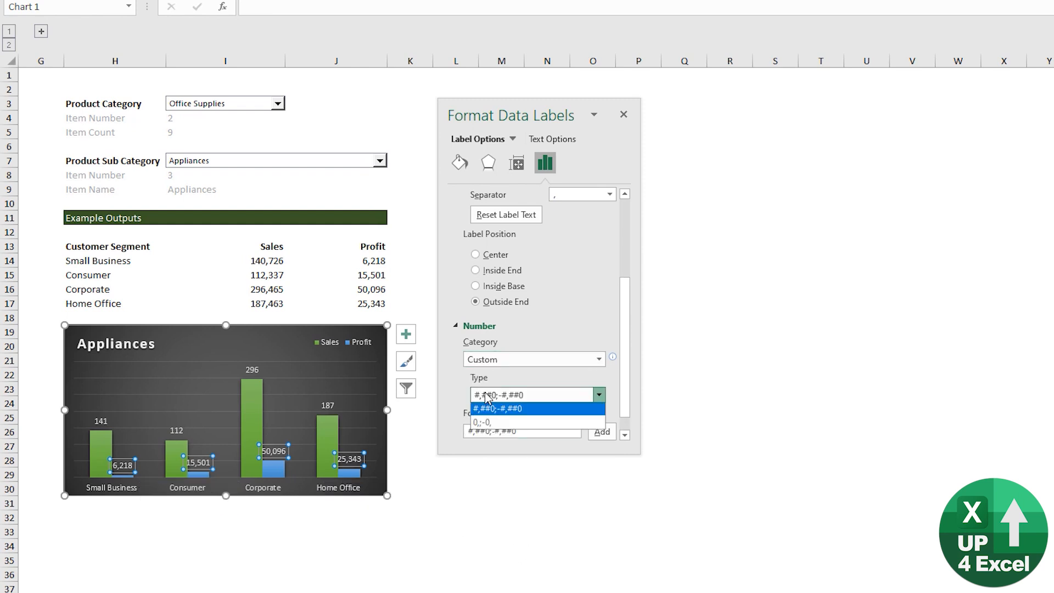
left_click(546, 431)
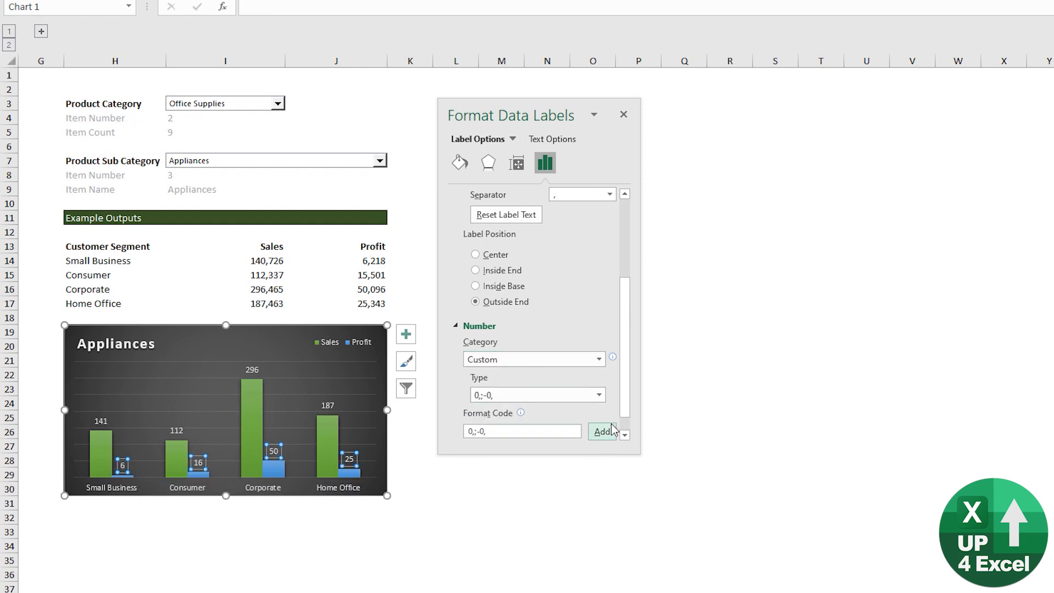
key("Escape")
key("Escape")
left_click(623, 114)
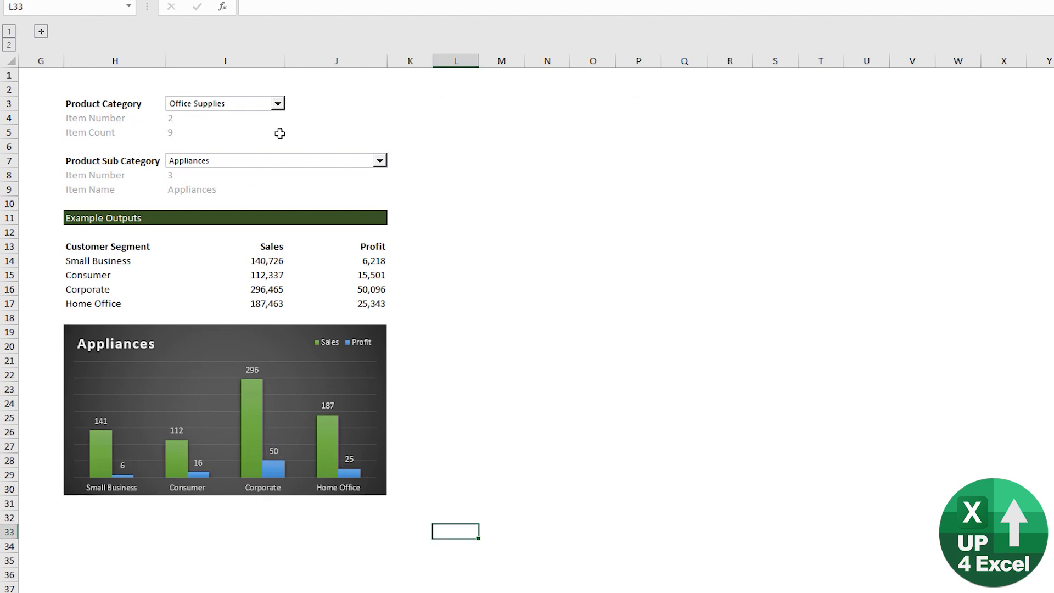
- Select Furniture as the product category
left_click(271, 103)
left_click(257, 116)
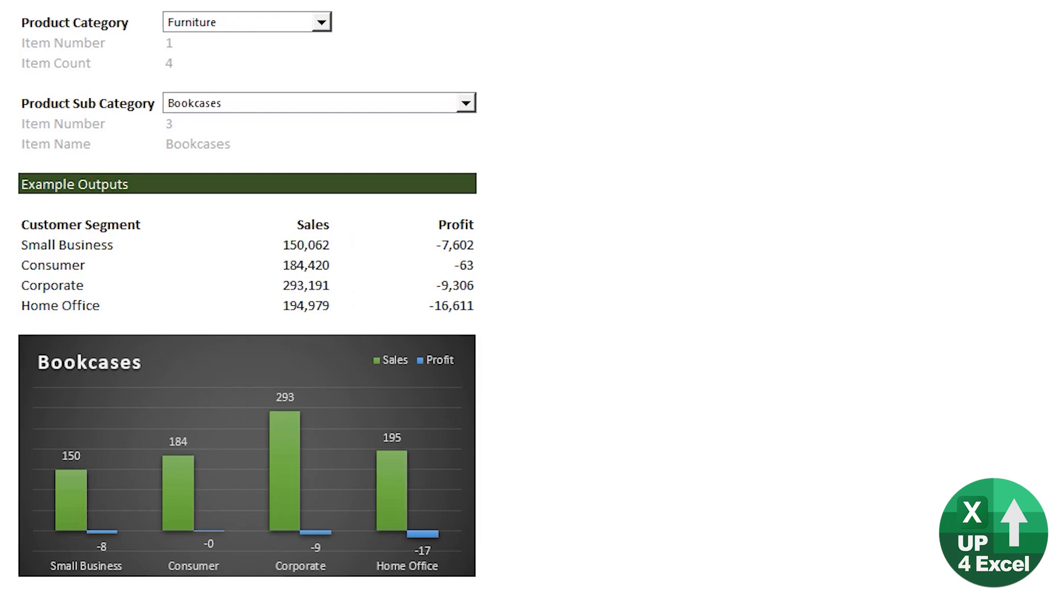
- Hide the helper rows with the item number and count under Product Category and the item number and name under Product Sub Category
left_click_drag(18, 43, 42, 69)
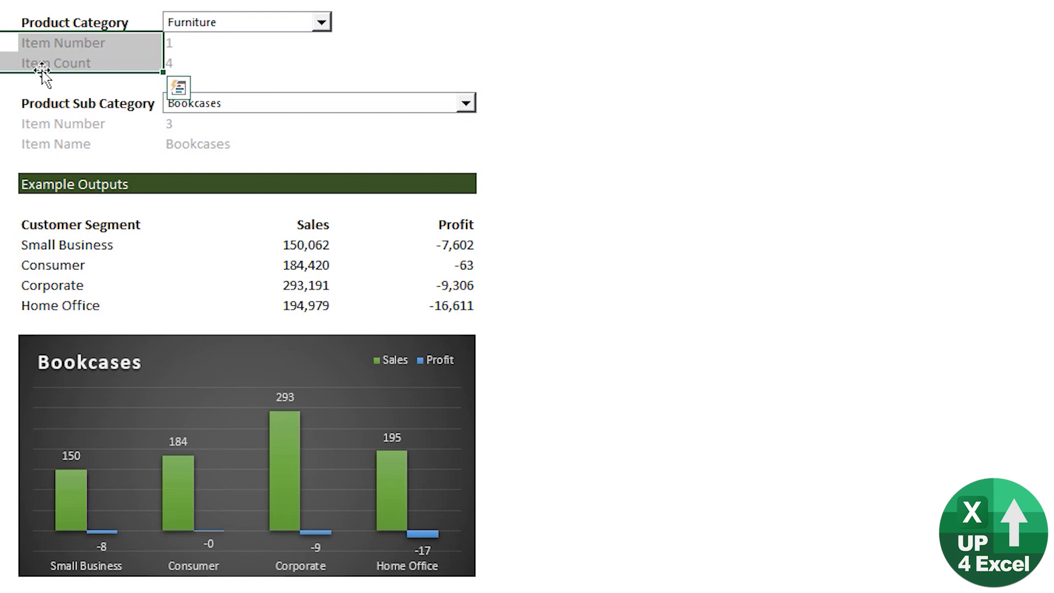
key("ctrl+9")
key("Down")
key("Down")
key("Down")
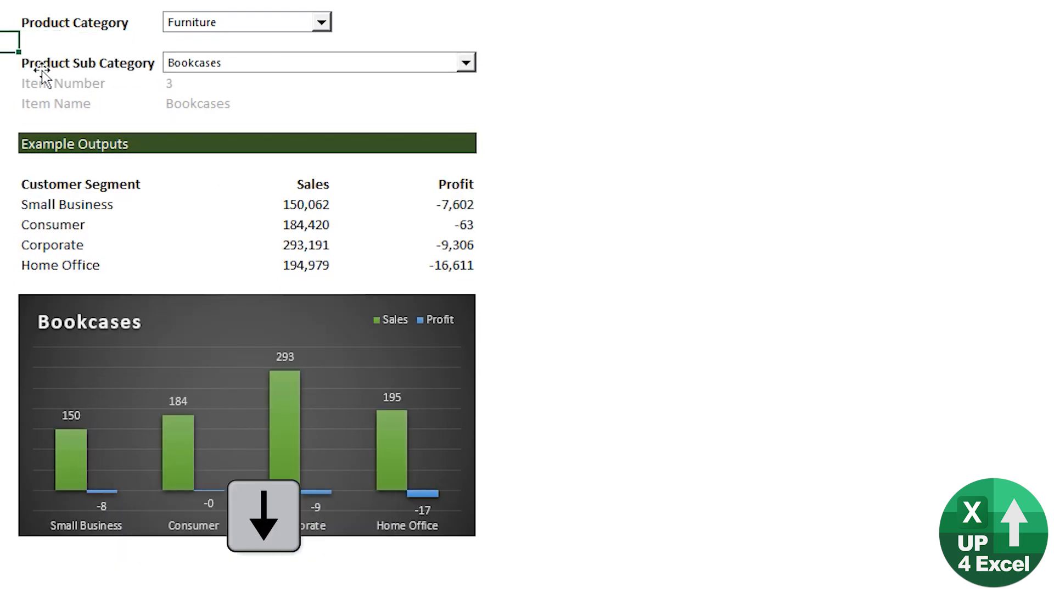
key("Right")
key("ctrl+shift+Down")
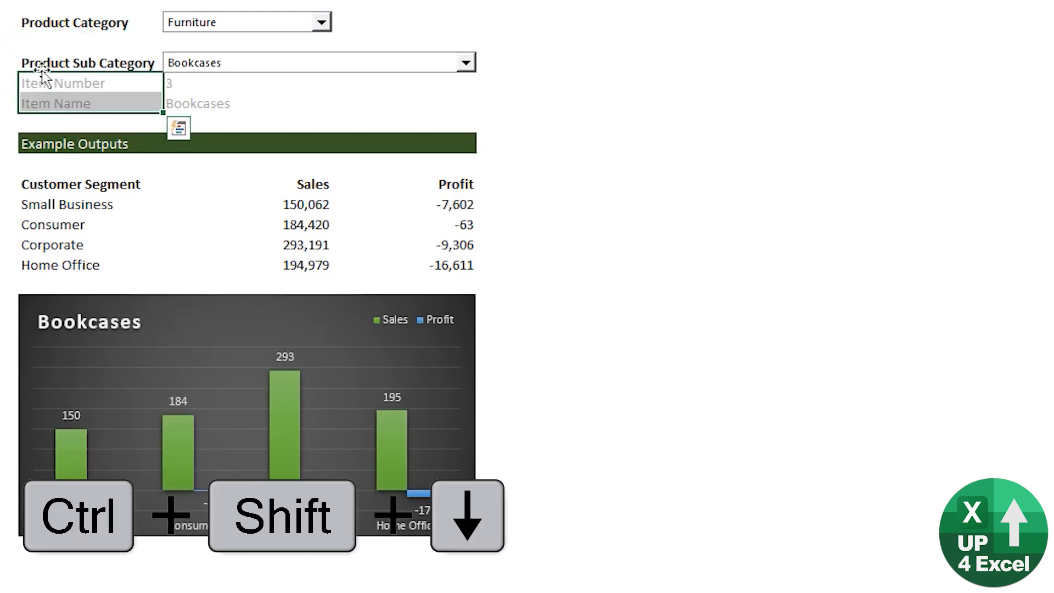
key("ctrl+9")
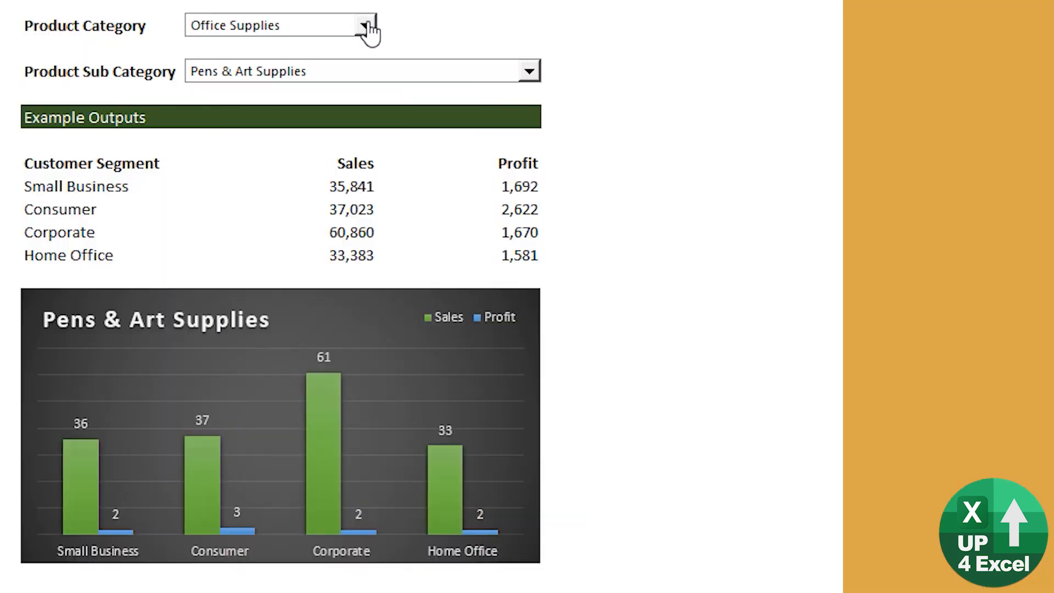
- Switch the product category from Office Supplies to Furniture to test the dependent sub-category list, table and chart
left_click(364, 25)
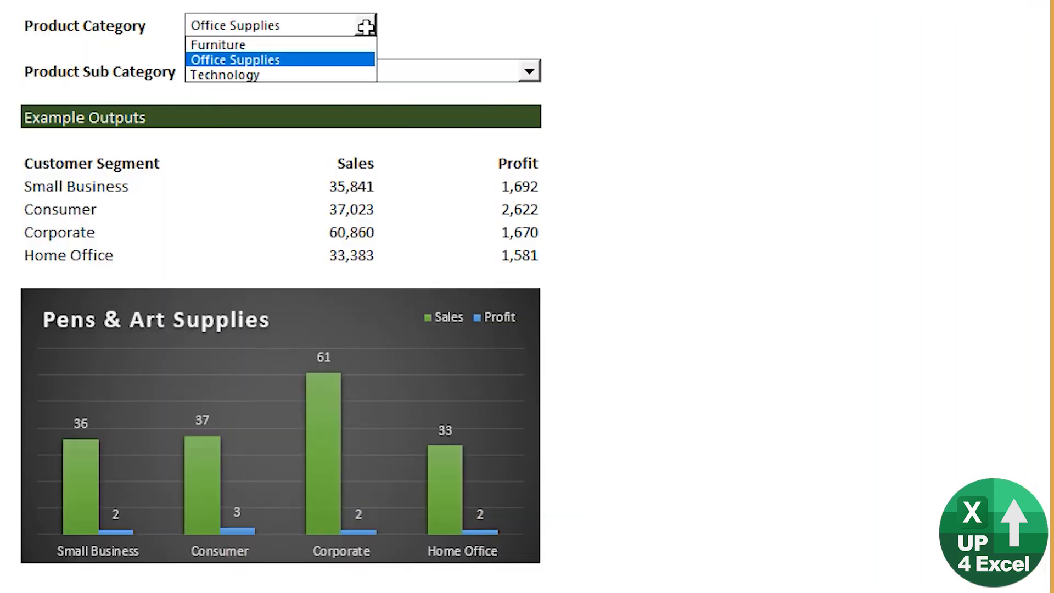
left_click(314, 45)
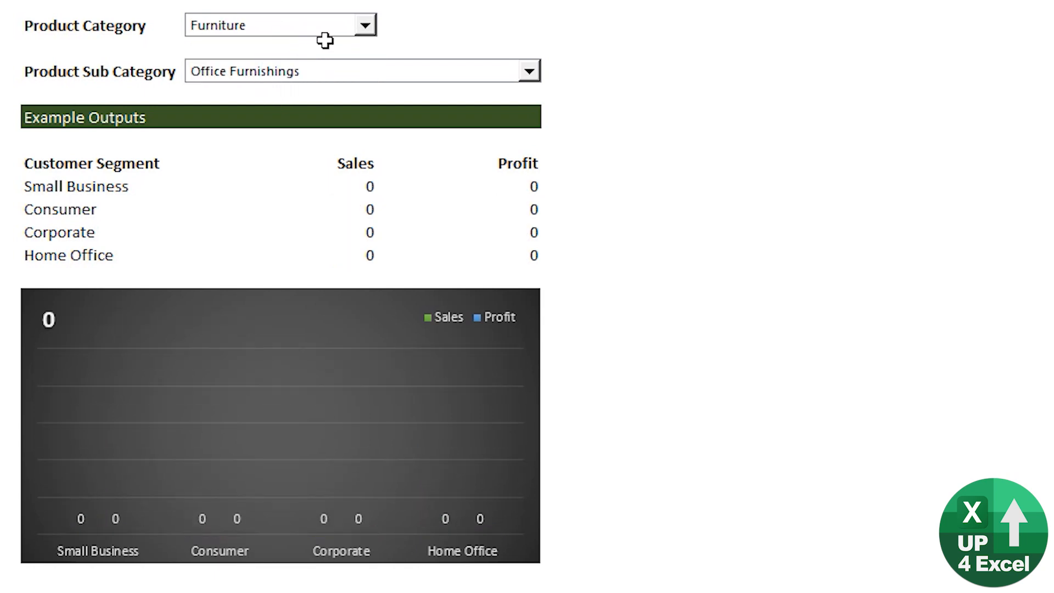
left_click(299, 26)
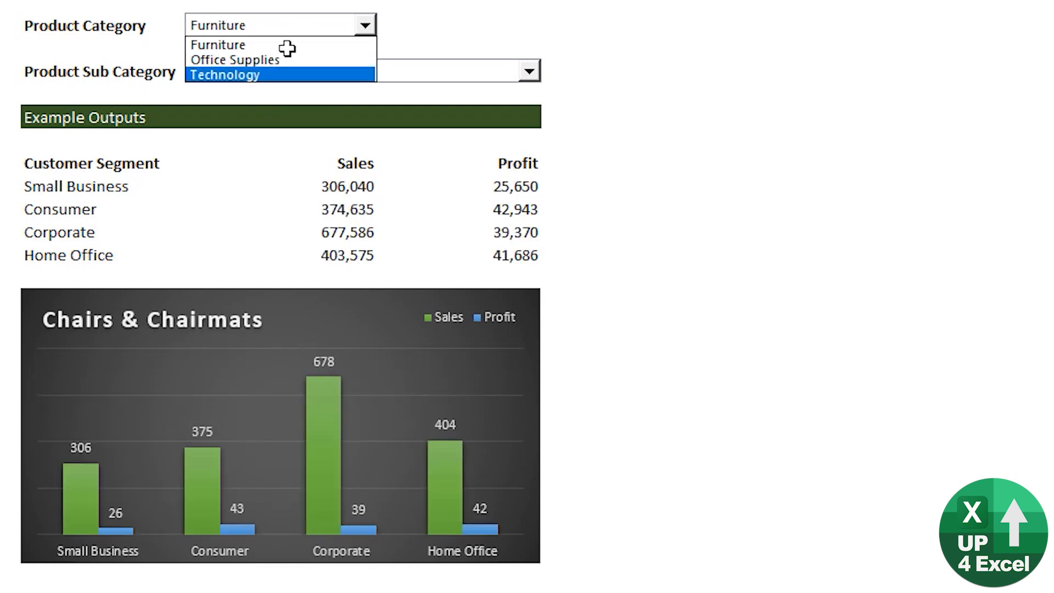
left_click(299, 44)
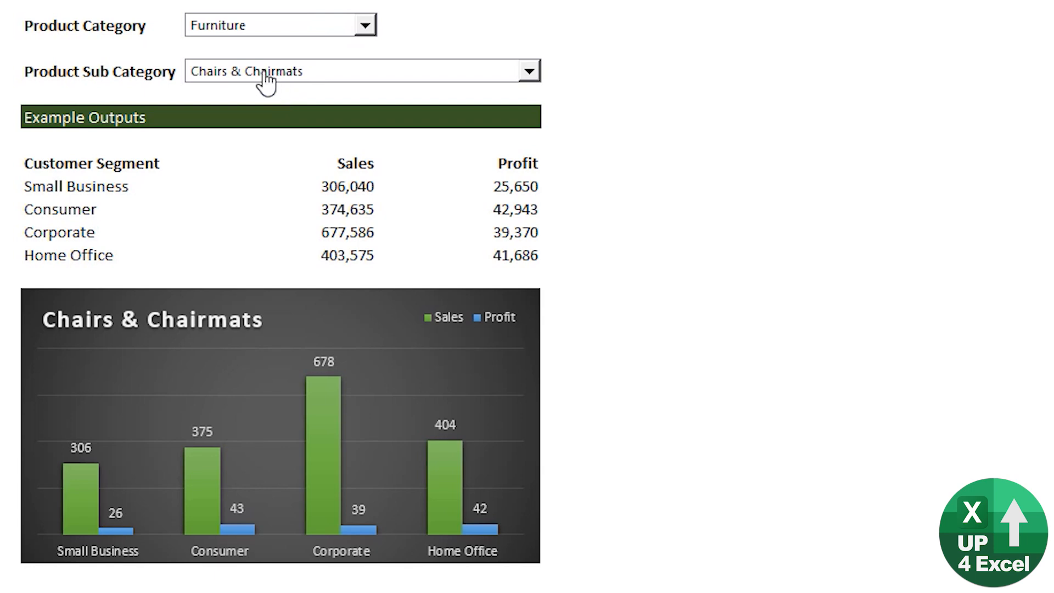